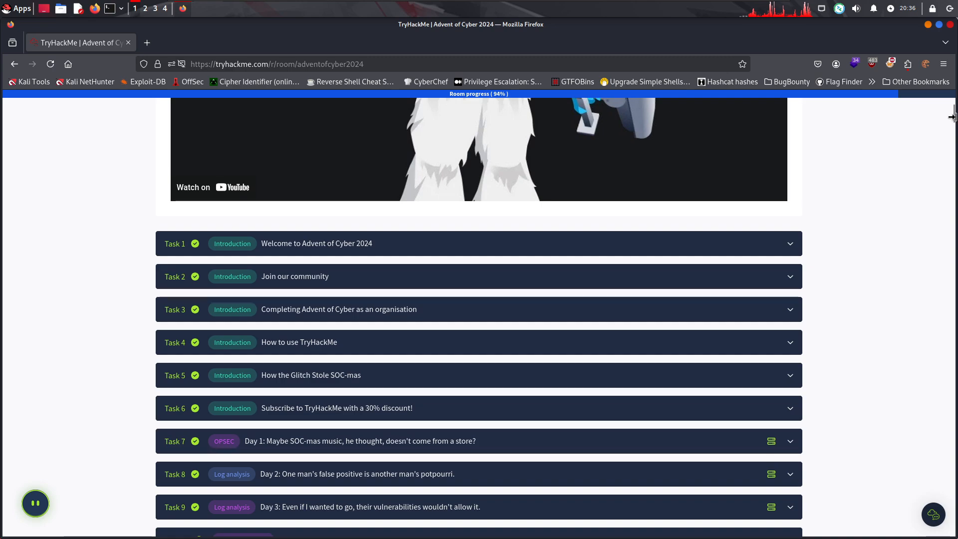
mouse_move(952, 121)
mouse_down()
mouse_move(953, 149)
mouse_move(953, 136)
mouse_up()
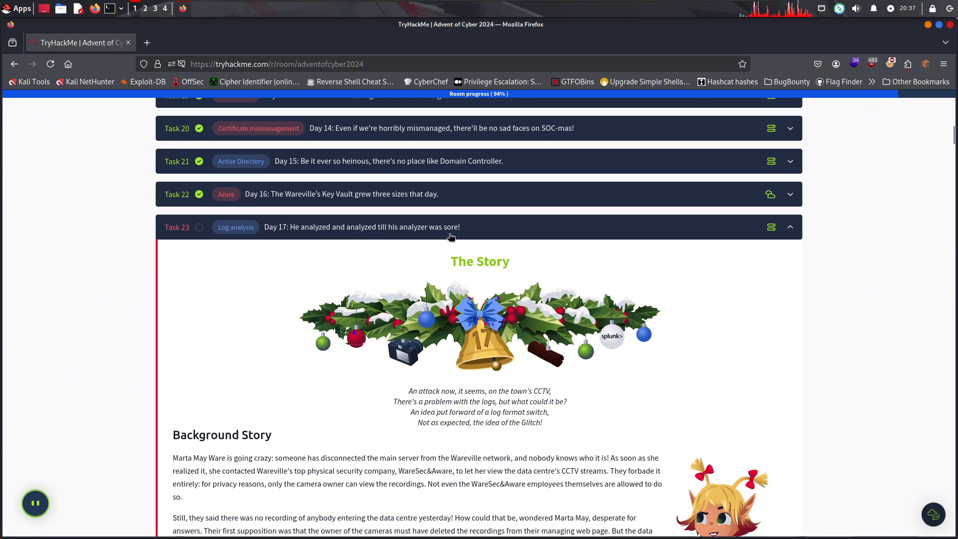
drag(462, 232, 399, 227)
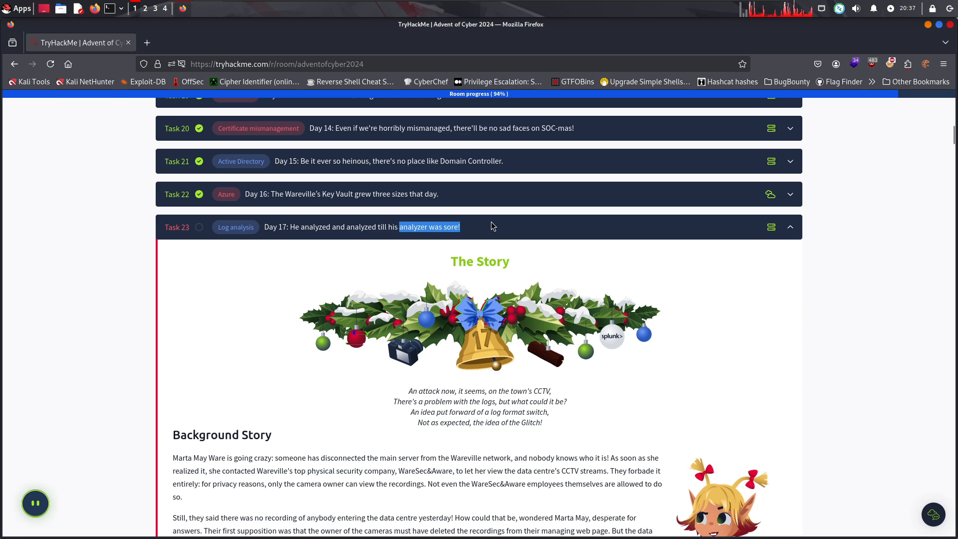
scroll(490, 226, down, 5)
click(491, 227)
scroll(492, 225, up, 1)
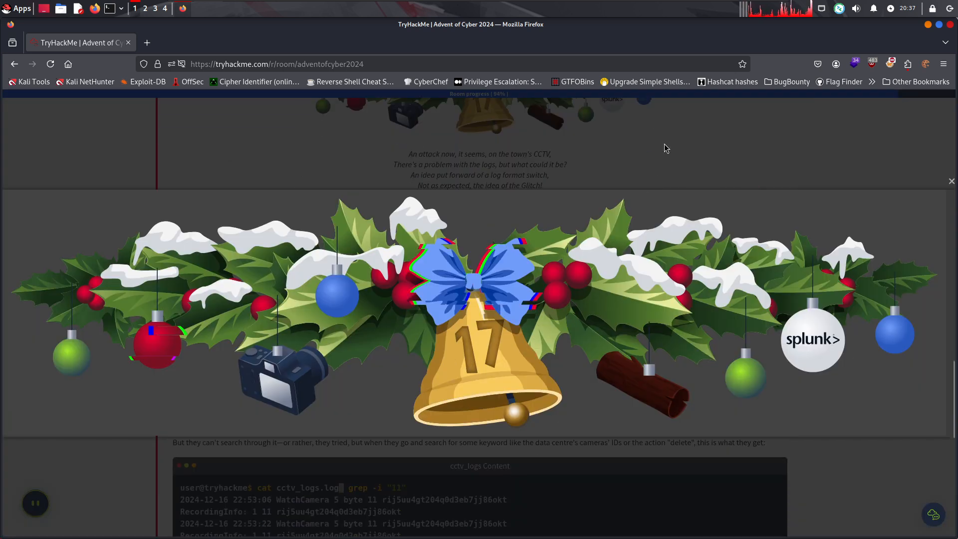
click(951, 185)
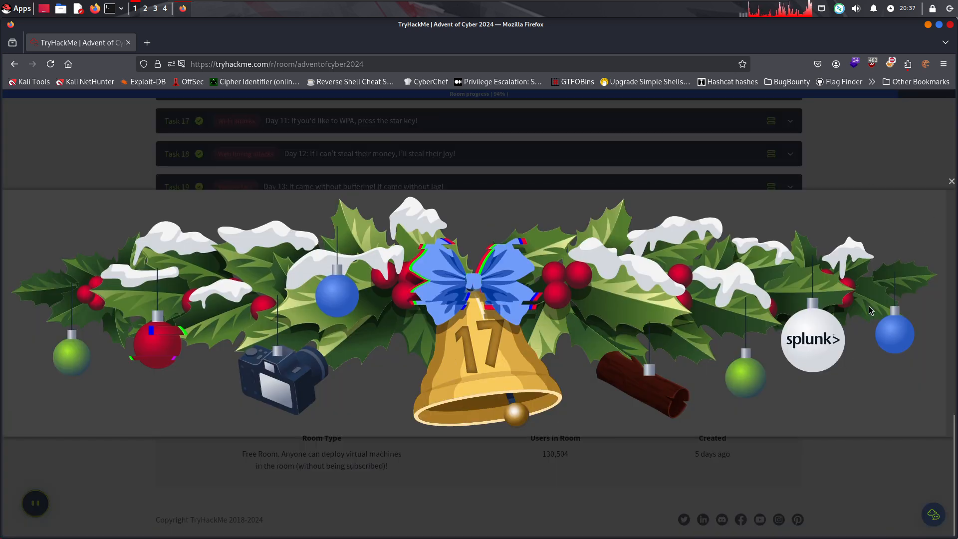
click(952, 183)
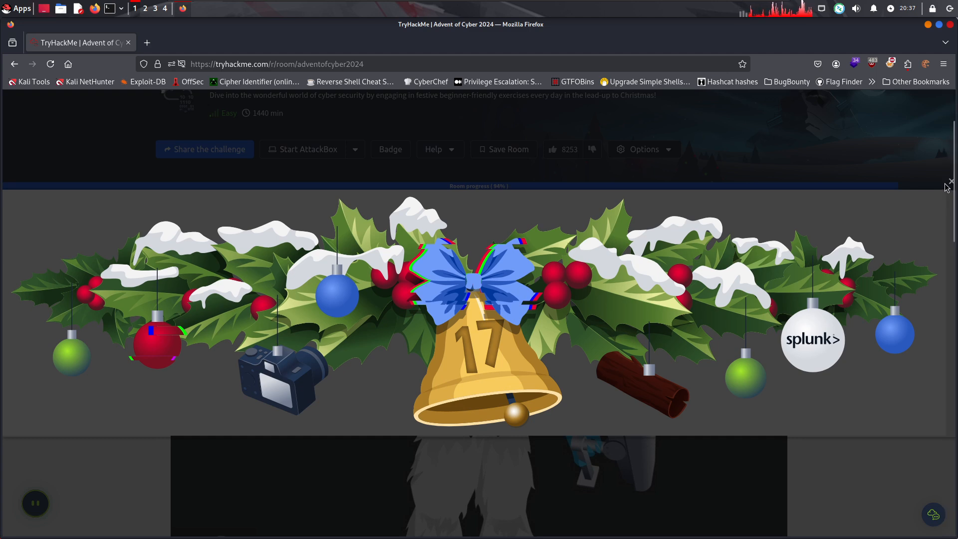
click(927, 175)
Expand Task 23, "Day 17: He analyzed and analyzed till his analyzer was sore!", and bring its story section into view
scroll(747, 317, down, 10)
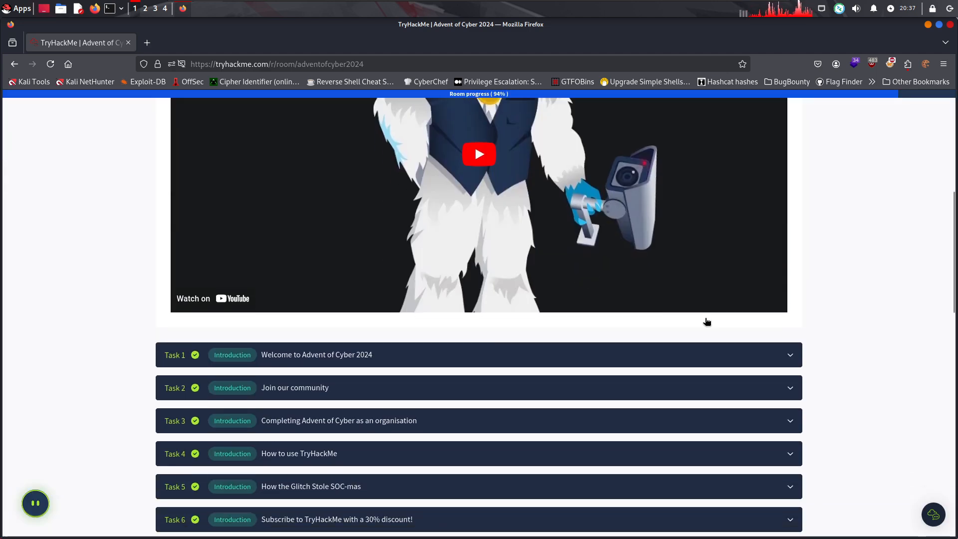
scroll(672, 333, down, 7)
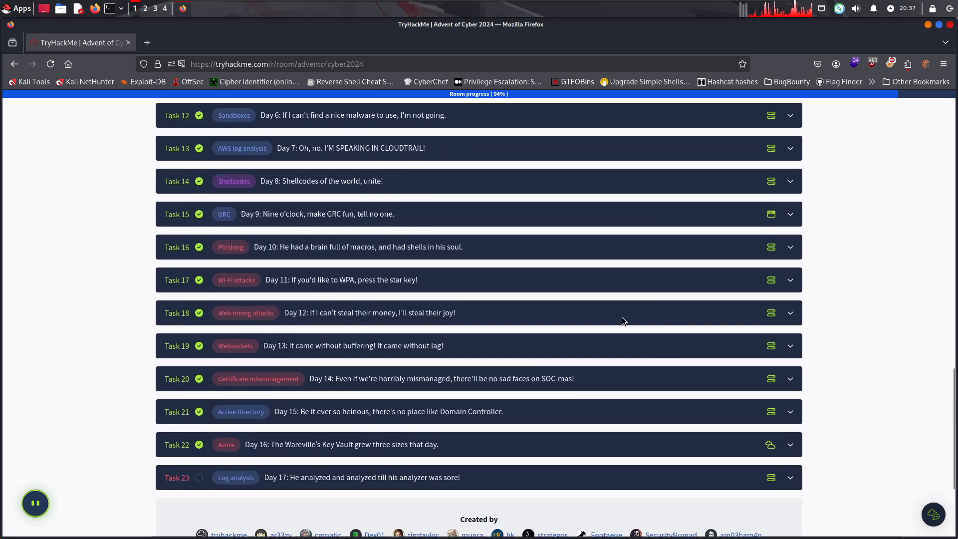
scroll(362, 288, up, 1)
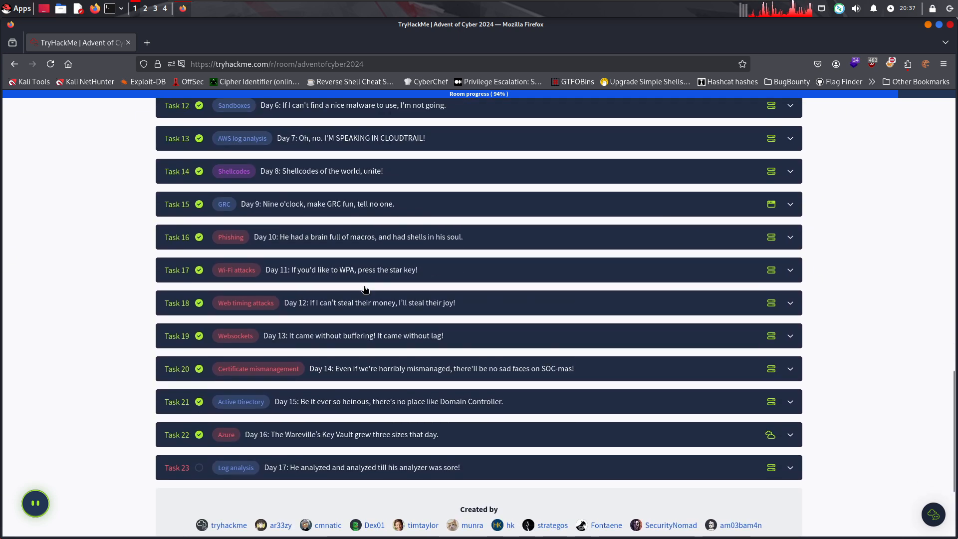
click(352, 474)
scroll(361, 427, down, 4)
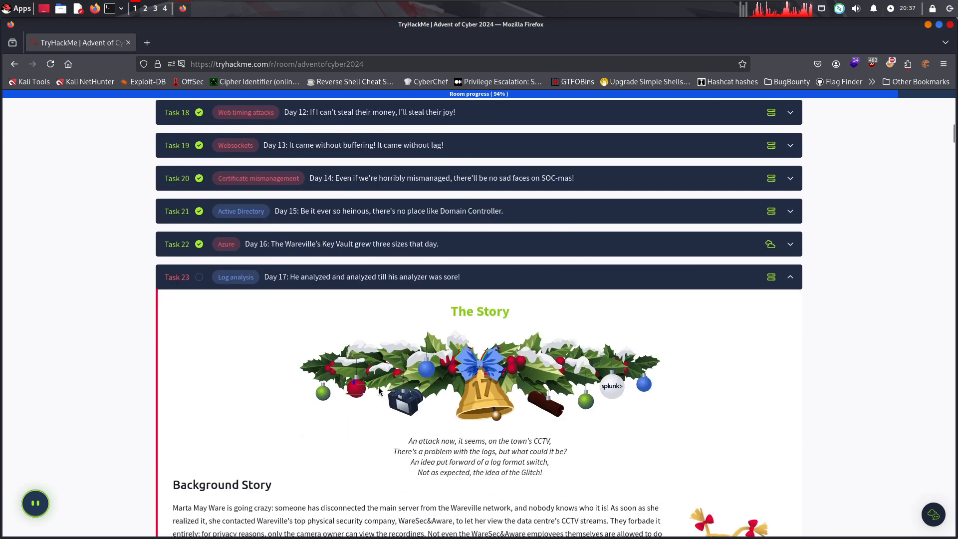
scroll(383, 391, up, 1)
scroll(383, 391, up, 1)
scroll(383, 391, down, 2)
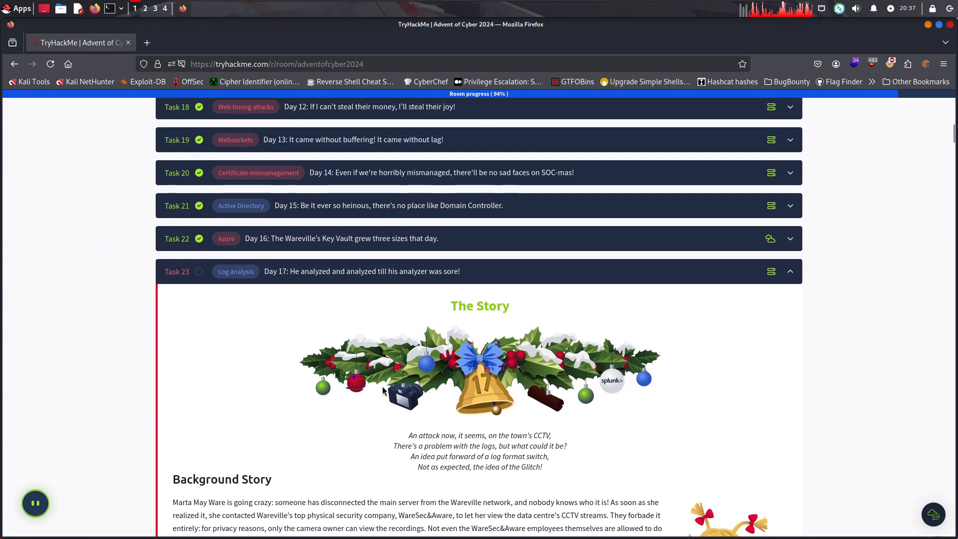
Read the four-line poem about the town's CCTV attack under The Story banner
drag(439, 436, 488, 439)
drag(509, 437, 529, 438)
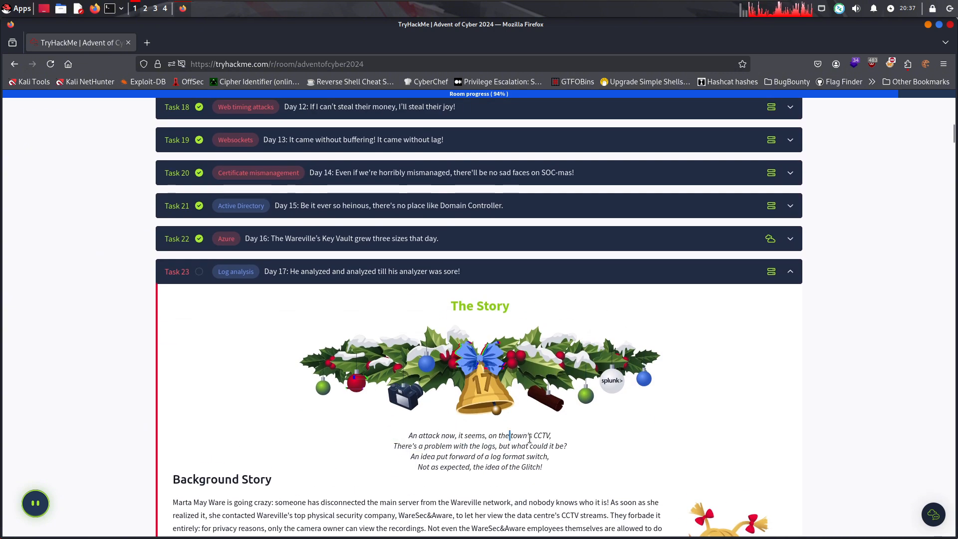
drag(435, 446, 550, 448)
click(478, 456)
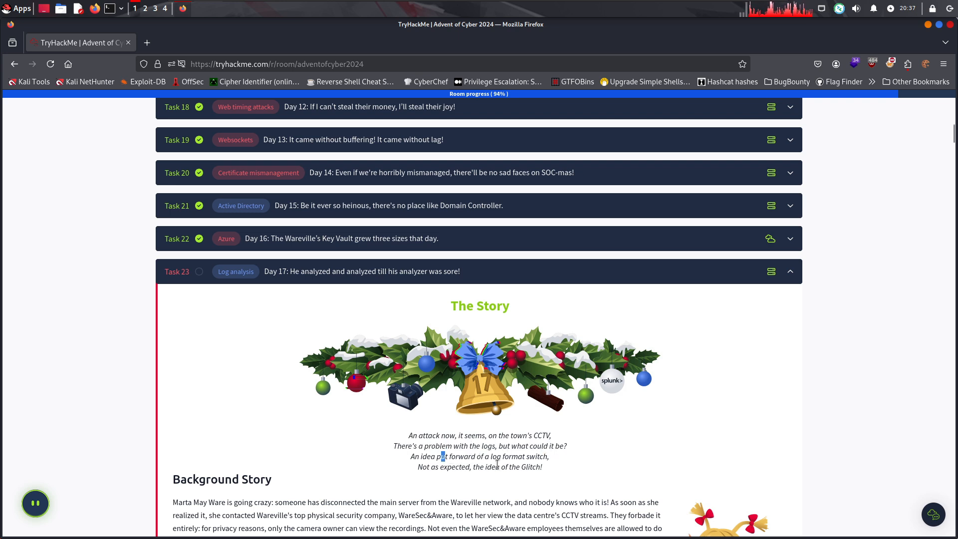
drag(497, 464, 540, 456)
click(553, 455)
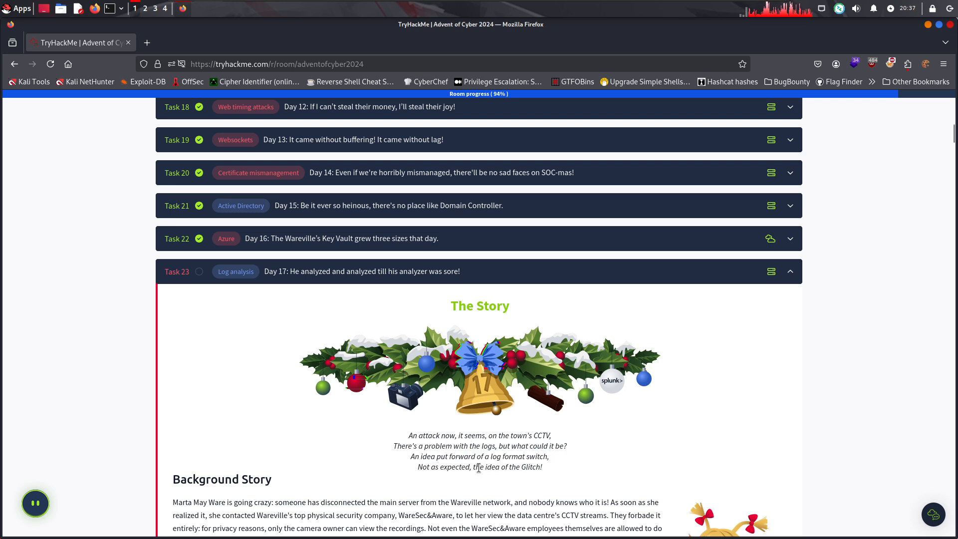
Read the first Background Story paragraph about the disconnected main server and access to the CCTV streams
scroll(489, 466, down, 2)
scroll(489, 467, down, 5)
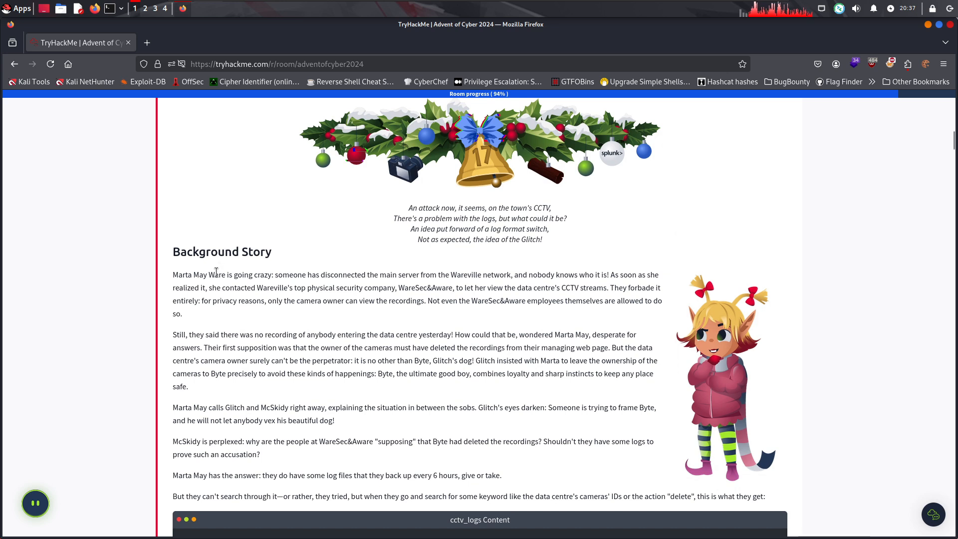
drag(342, 275, 397, 275)
drag(416, 275, 459, 291)
click(304, 289)
click(497, 290)
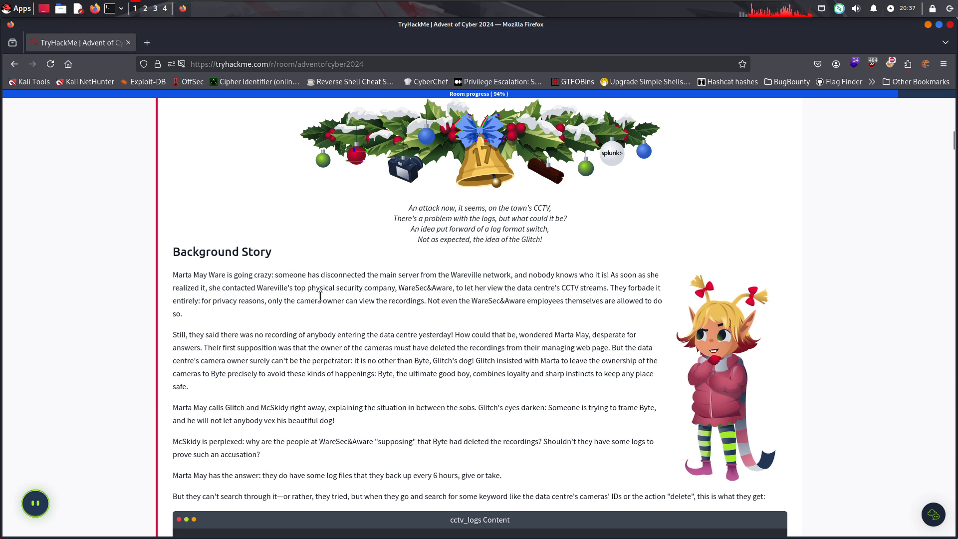
drag(337, 301, 389, 300)
drag(411, 301, 553, 299)
click(467, 302)
Read the second Background Story paragraph about the missing data centre recordings and the ownership of the cameras
scroll(177, 285, down, 2)
drag(206, 221, 443, 219)
click(495, 229)
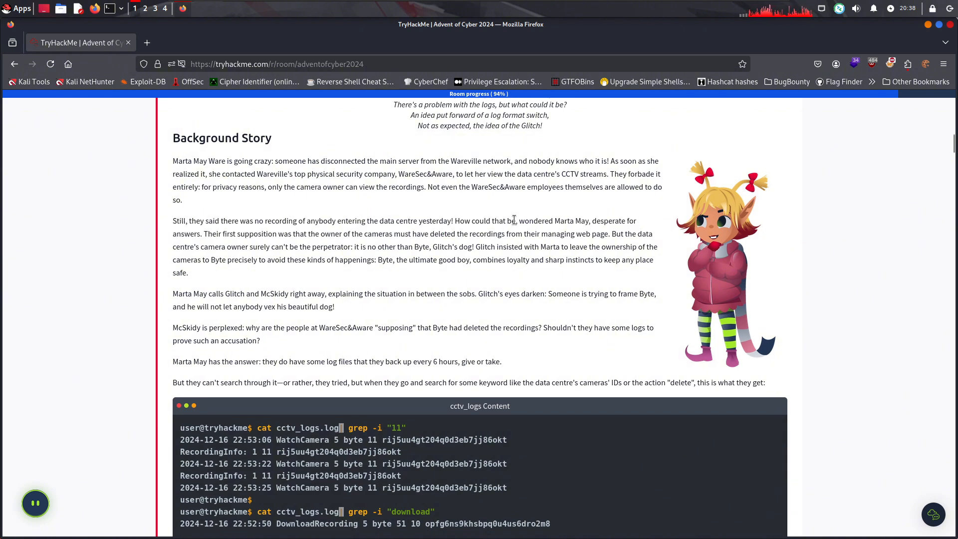
drag(524, 220, 603, 232)
click(338, 249)
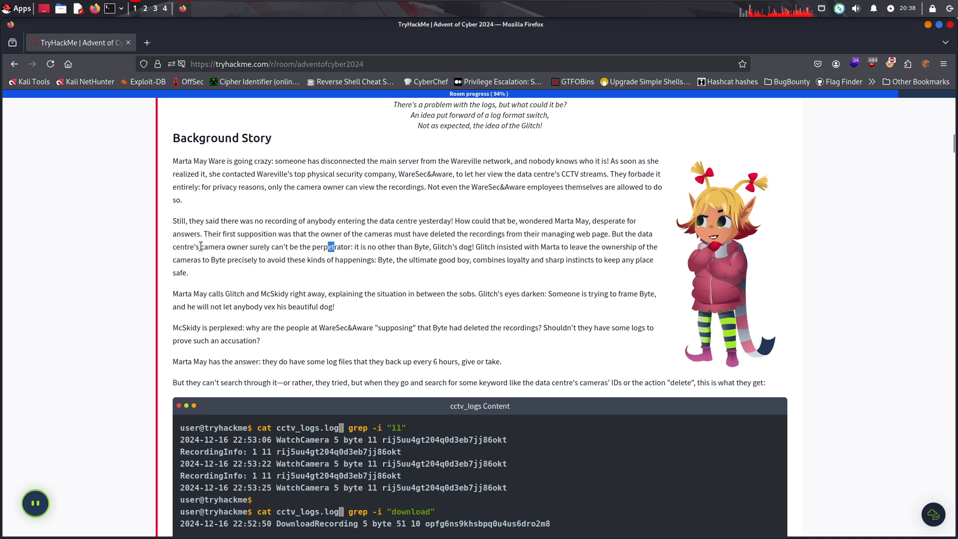
drag(200, 247, 615, 251)
click(351, 246)
click(569, 247)
drag(248, 259, 472, 264)
drag(539, 260, 302, 279)
click(296, 280)
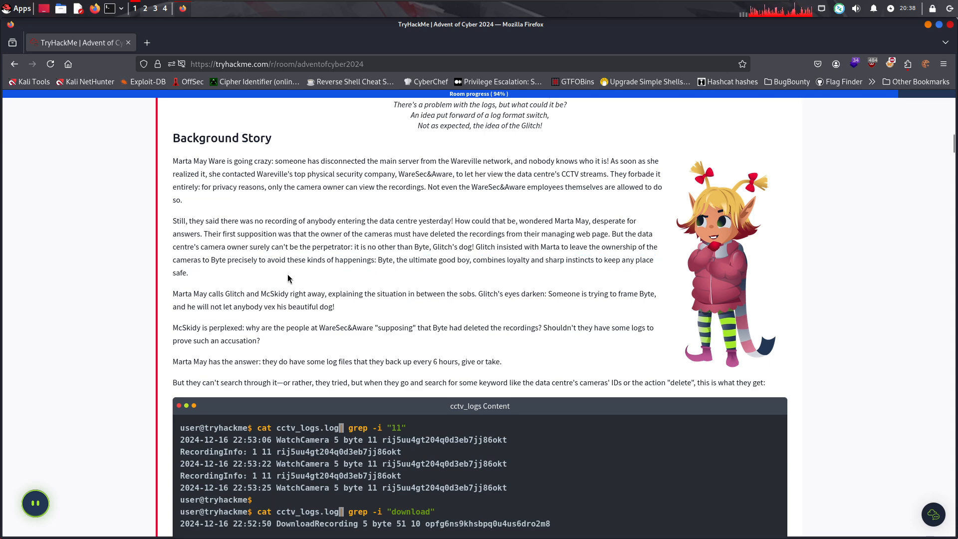
Read the story paragraphs about the framing of Byte, the WareSec&Aware accusation and the backed-up log files
scroll(296, 279, down, 2)
drag(251, 180, 282, 177)
click(342, 197)
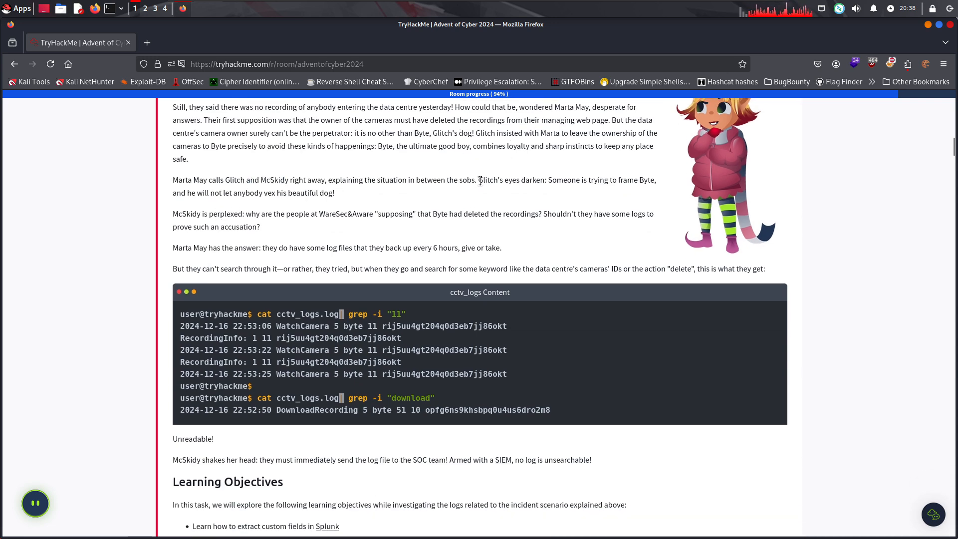
drag(480, 181, 339, 197)
click(341, 204)
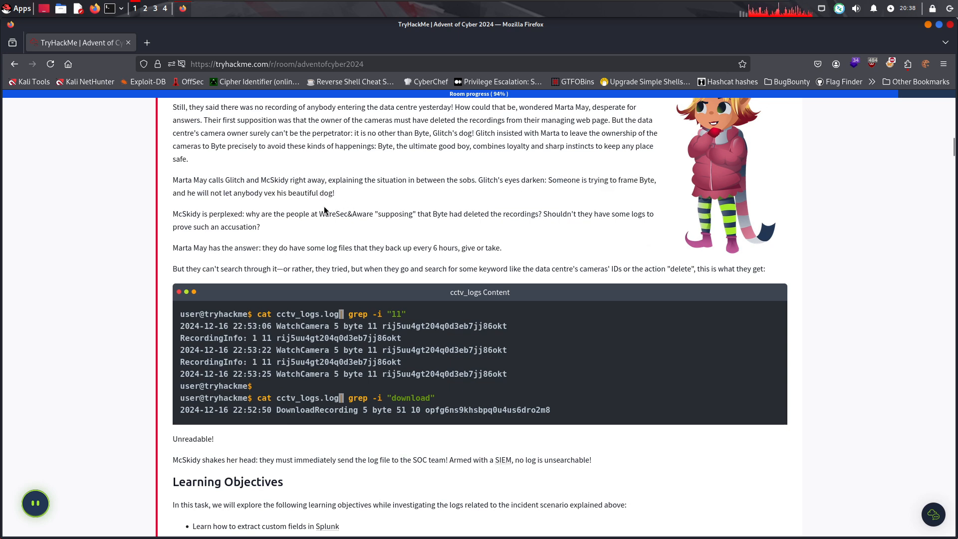
drag(172, 214, 303, 215)
drag(320, 215, 564, 238)
click(564, 238)
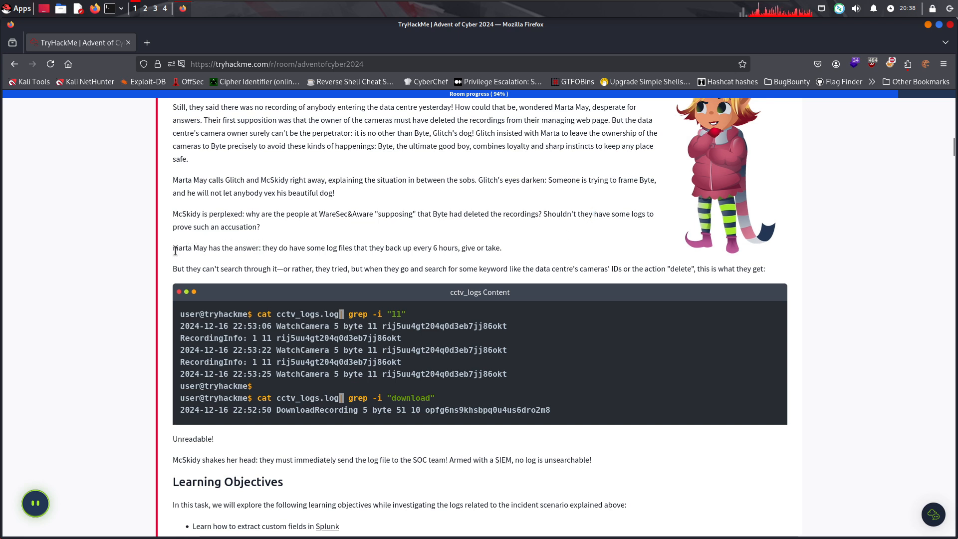
drag(175, 249, 477, 247)
click(502, 249)
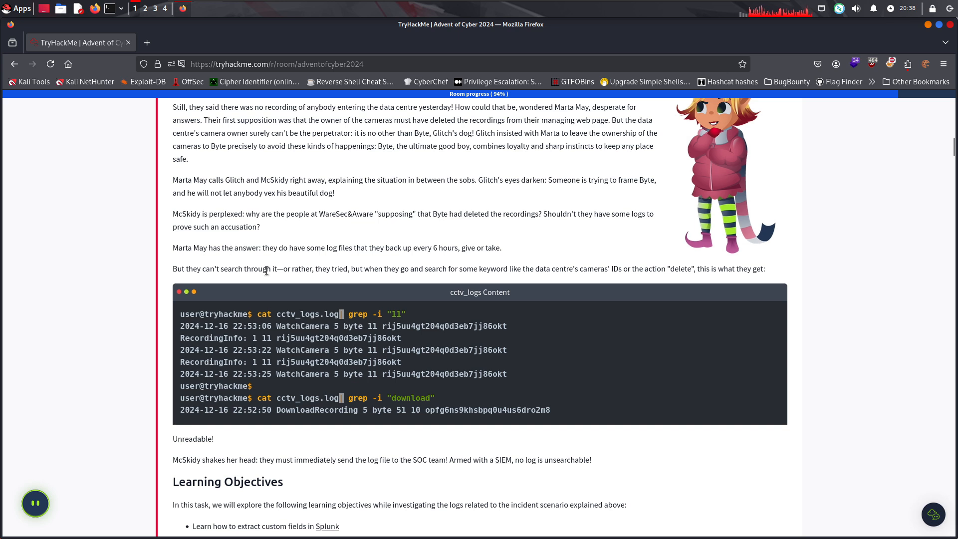
Examine the cctv_logs terminal sample and the sentence introducing its keyword searches
drag(267, 270, 593, 269)
click(320, 269)
click(515, 283)
scroll(447, 309, down, 2)
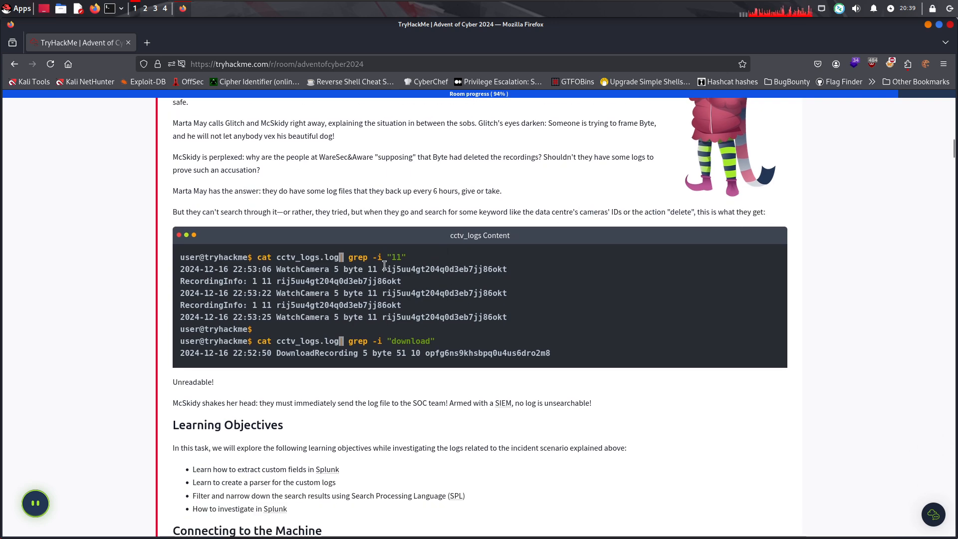
drag(384, 265, 526, 277)
click(525, 279)
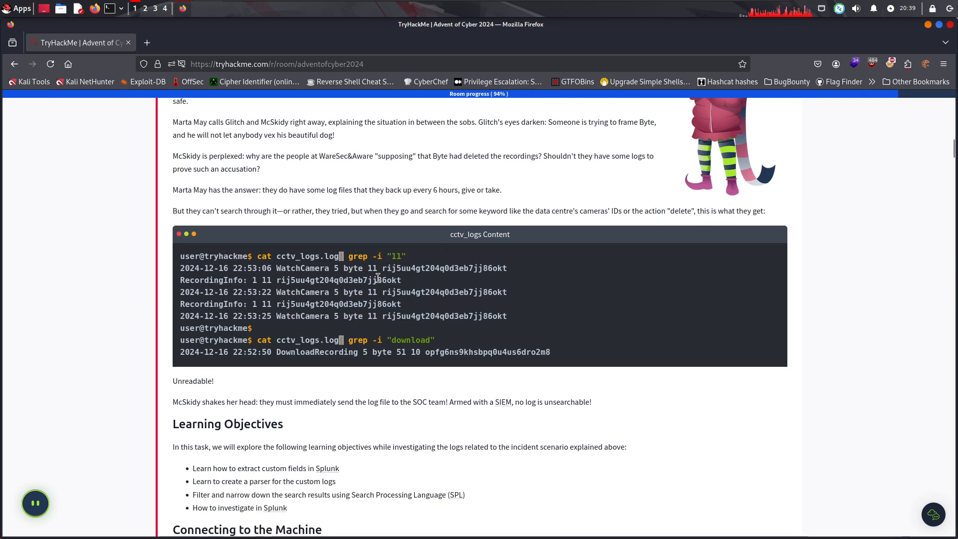
scroll(228, 268, down, 5)
scroll(226, 338, up, 3)
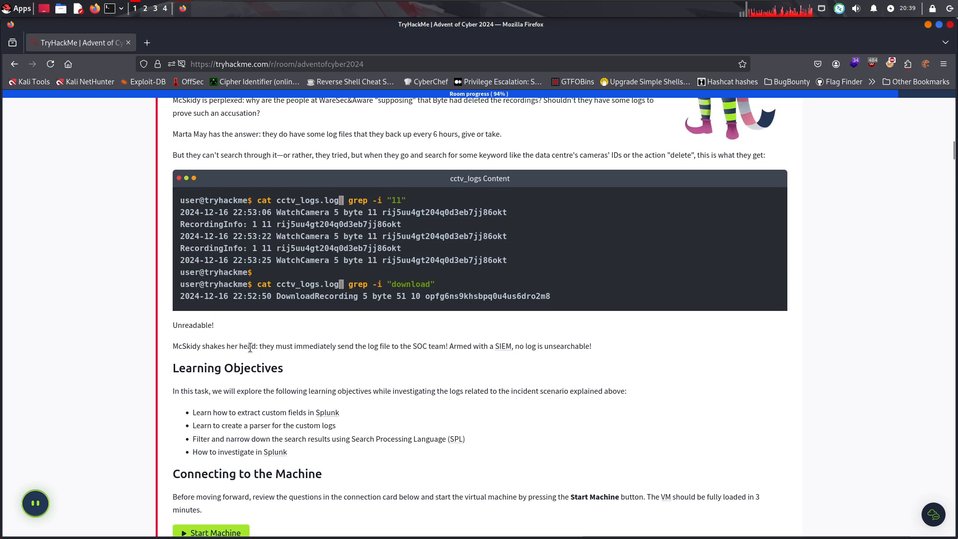
Read the paragraph about sending the log file to the SOC team and view the glossary definition of SIEM
drag(189, 342, 472, 345)
click(362, 355)
click(506, 345)
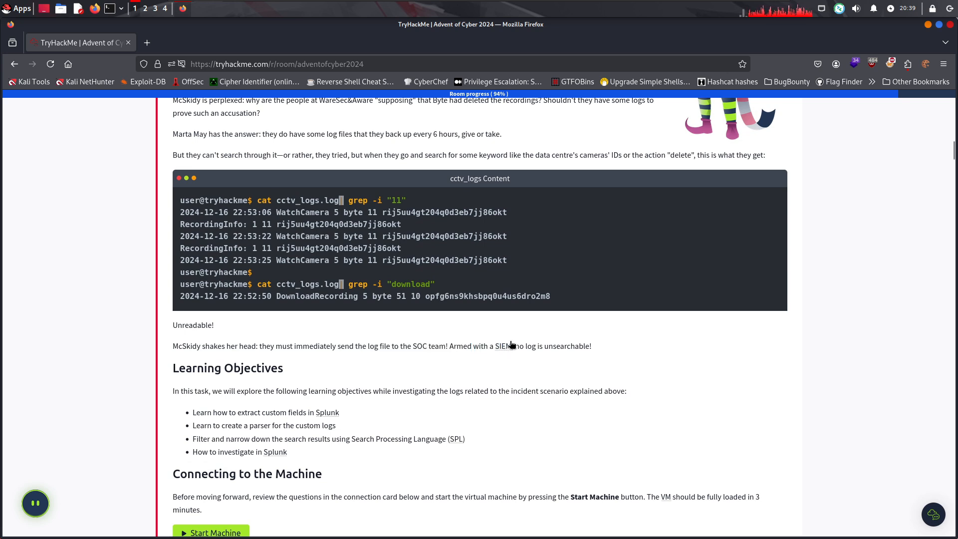
click(507, 347)
mouse_move(502, 349)
drag(472, 278, 488, 290)
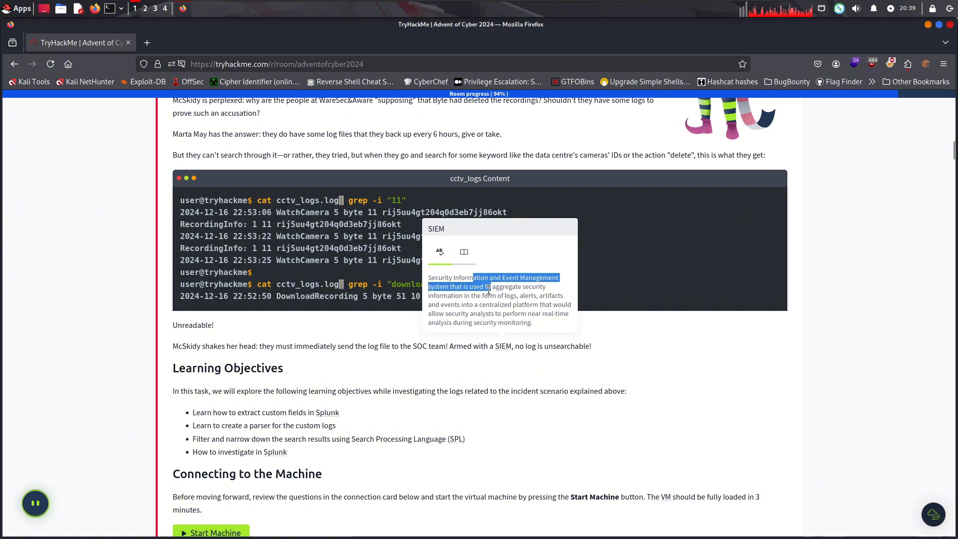
click(560, 325)
Read the Learning Objectives on Splunk custom fields, custom log parsers and filtering with Search Processing Language (SPL)
scroll(501, 372, down, 3)
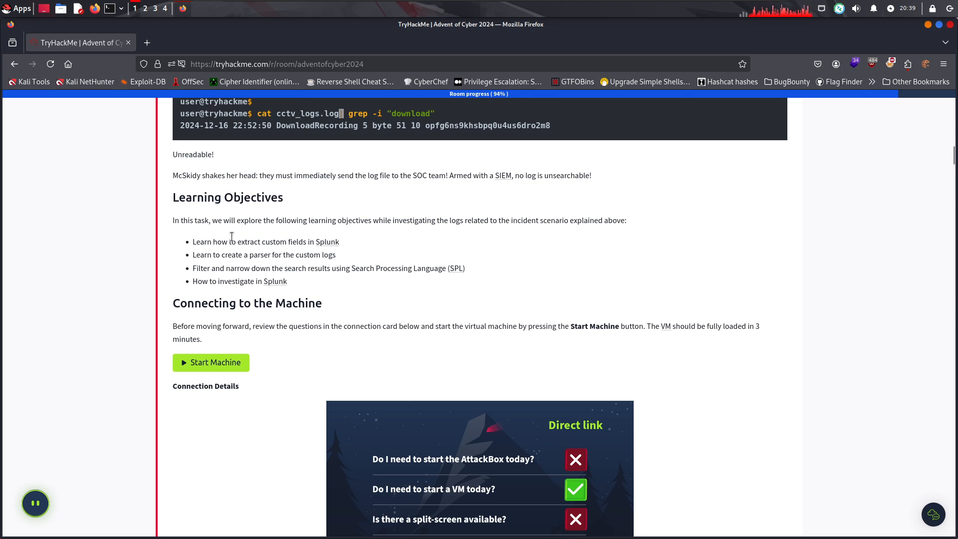
drag(193, 242, 296, 243)
click(327, 223)
drag(202, 243, 309, 243)
click(262, 258)
drag(231, 255, 328, 255)
click(372, 268)
drag(403, 269, 424, 272)
click(358, 280)
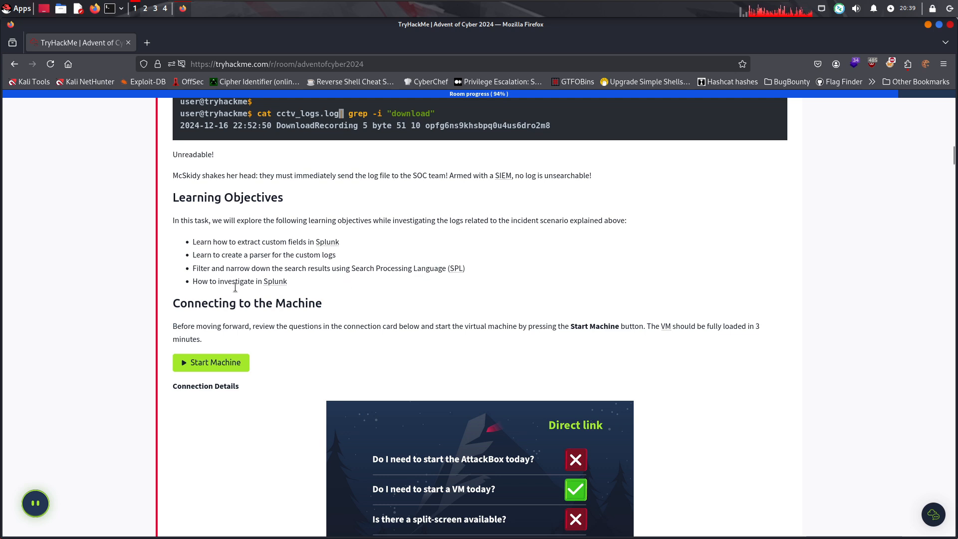
Start the Day 17 virtual machine from the Connecting to the Machine section
scroll(370, 312, down, 2)
click(234, 306)
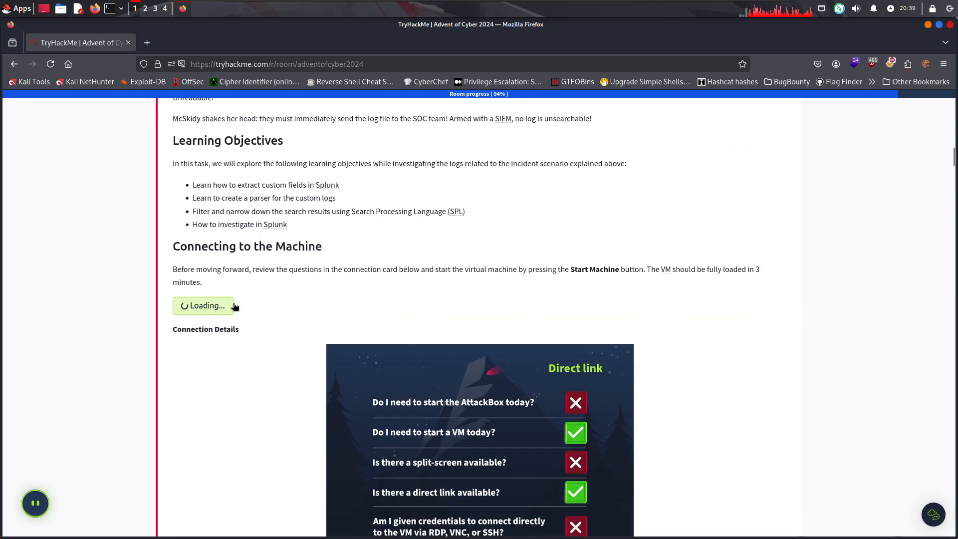
Read the Connection Details card and the Investigation Time paragraph on opening the lab link and Search & Reporting in Splunk
scroll(367, 271, down, 6)
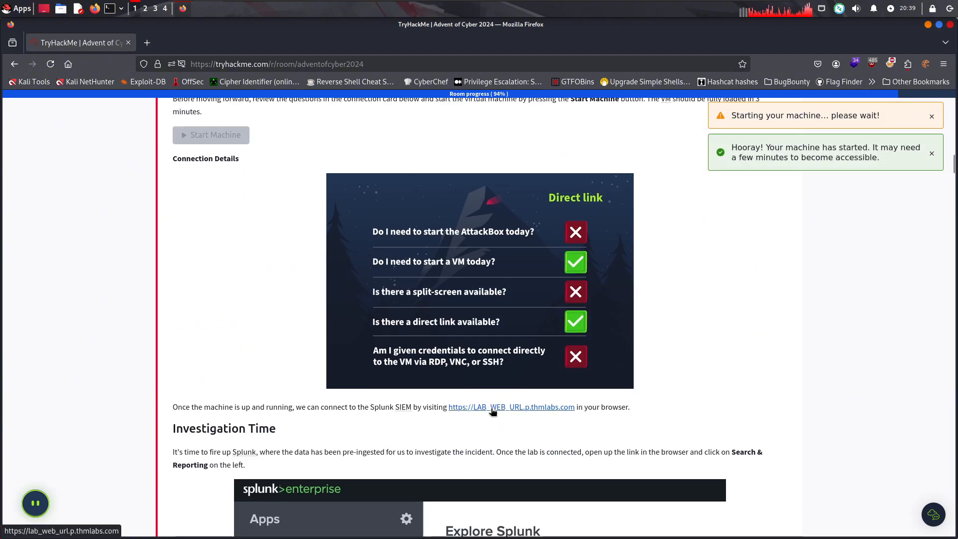
scroll(403, 391, down, 4)
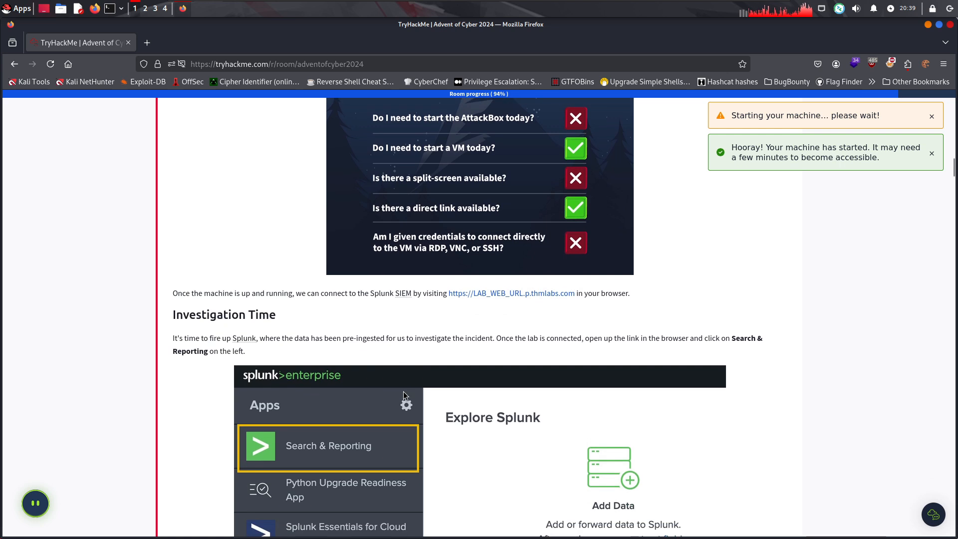
scroll(199, 273, down, 2)
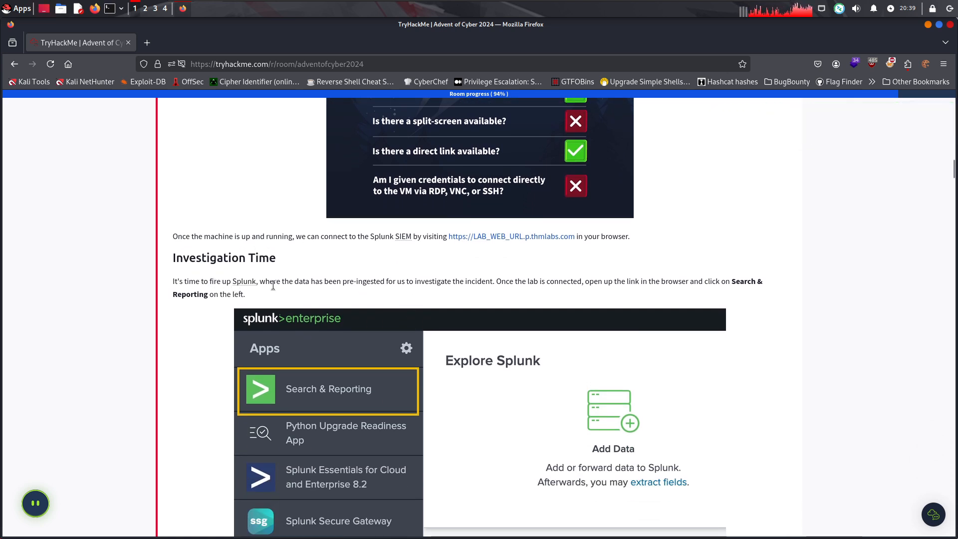
drag(282, 282, 301, 289)
click(362, 284)
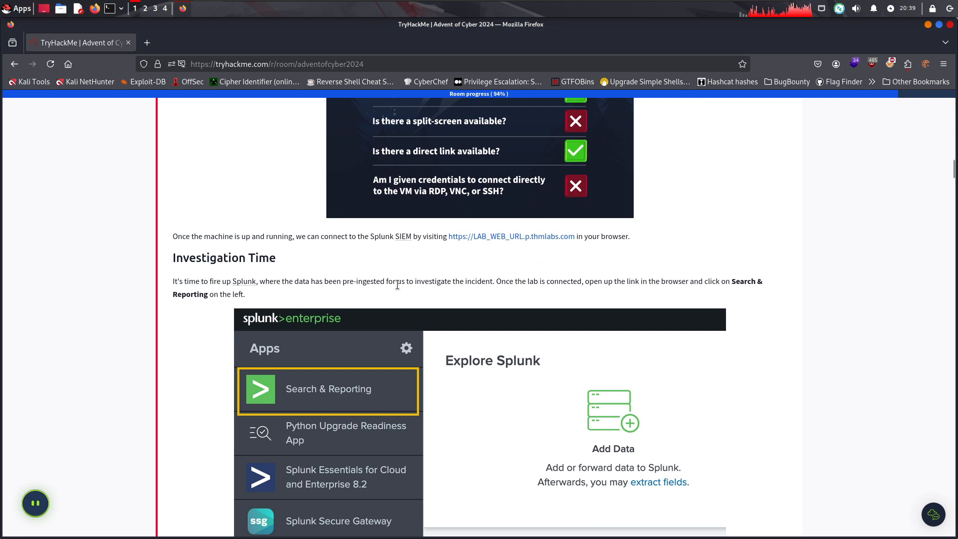
drag(397, 285, 406, 285)
click(466, 282)
drag(522, 281, 717, 283)
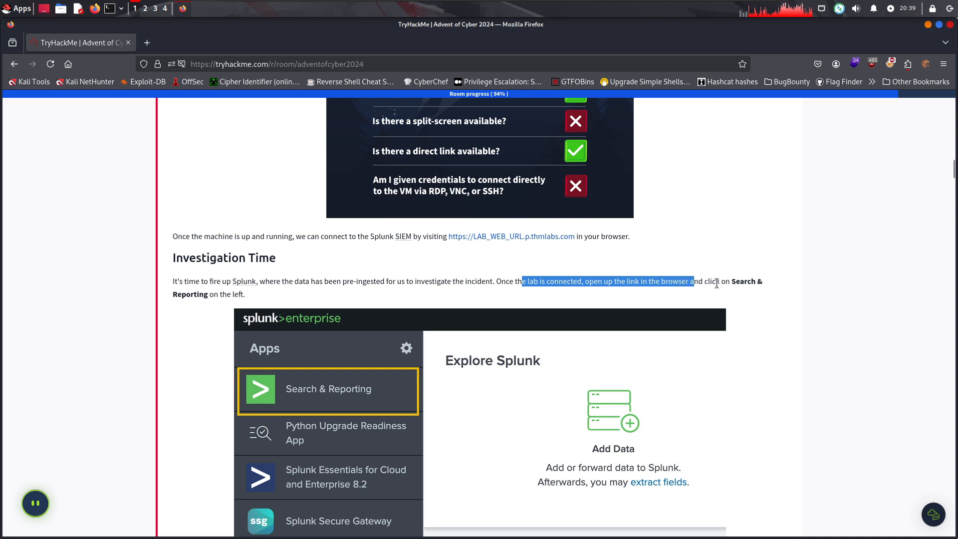
click(716, 283)
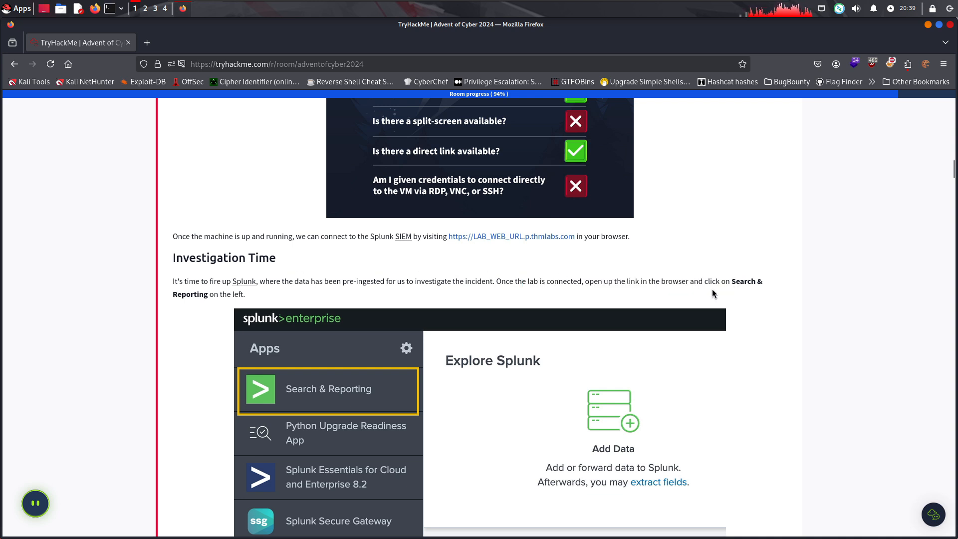
click(761, 282)
scroll(344, 278, down, 4)
scroll(329, 279, up, 4)
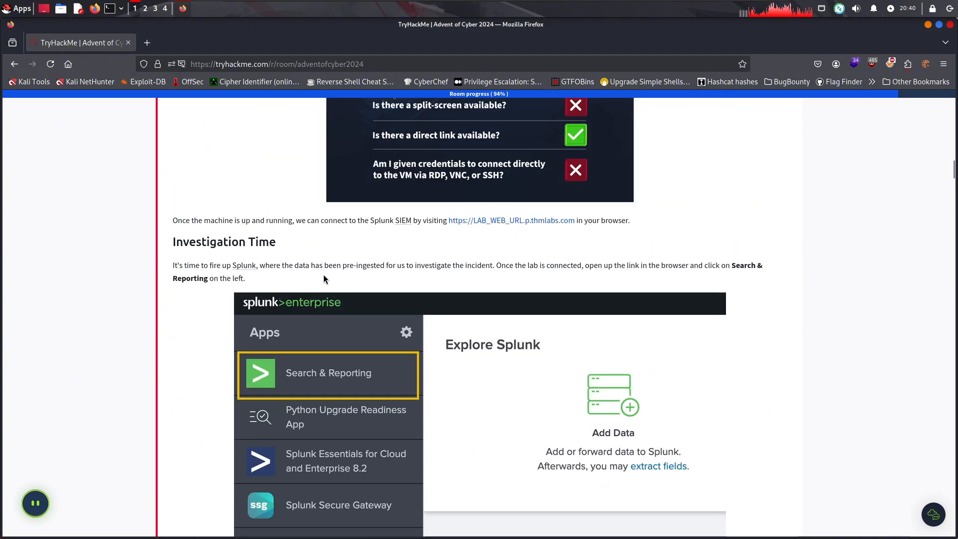
Read the instruction on searching index=* with the All time time frame to show all ingested logs
scroll(323, 278, down, 5)
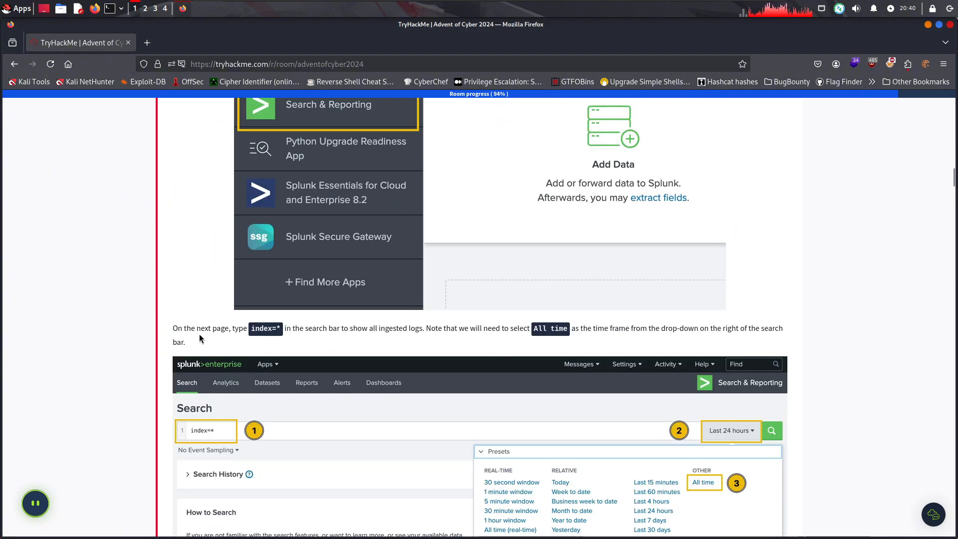
drag(199, 335, 200, 337)
click(274, 337)
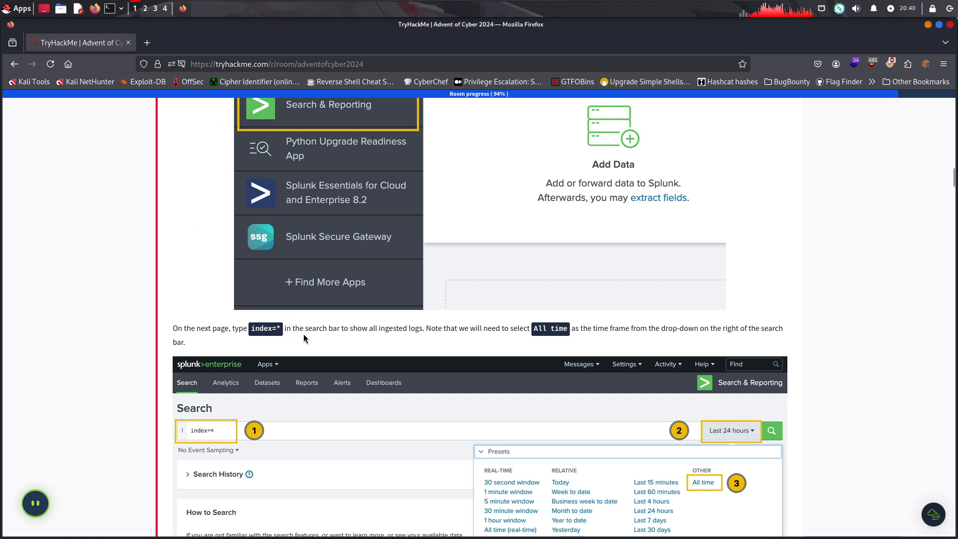
drag(293, 328, 793, 336)
click(439, 349)
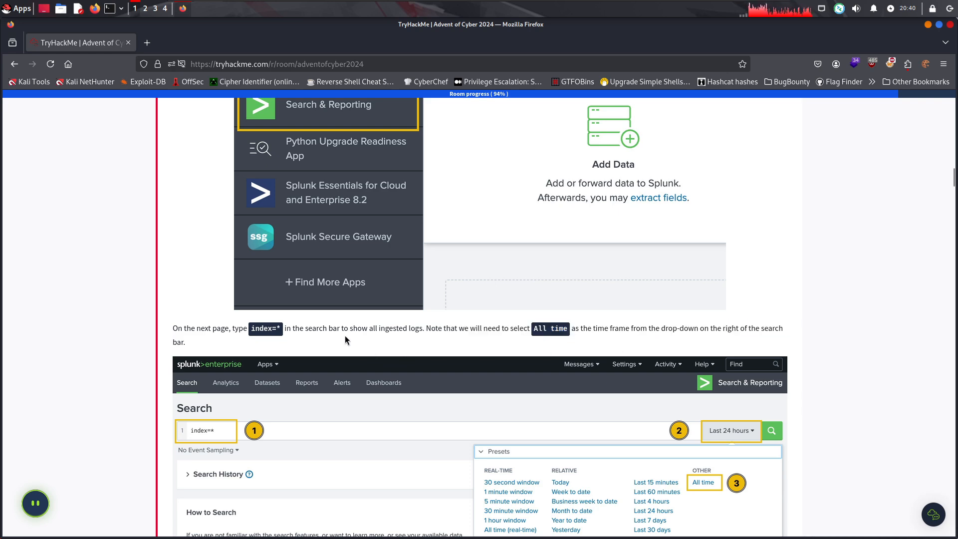
Examine the time-range example and the paragraph and figure on verifying the pre-ingested datasets through the sourcetype field
scroll(834, 313, down, 2)
scroll(701, 378, down, 5)
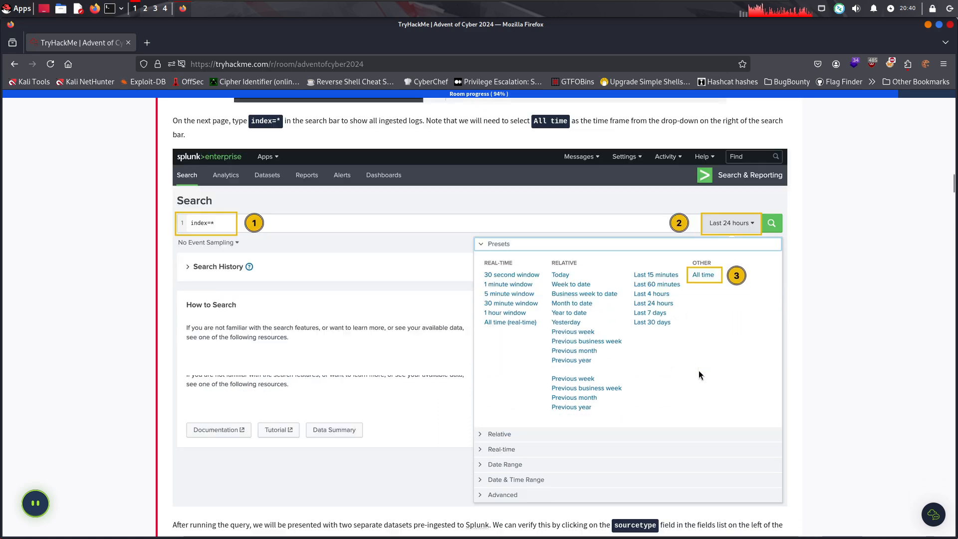
drag(173, 345, 329, 342)
click(371, 343)
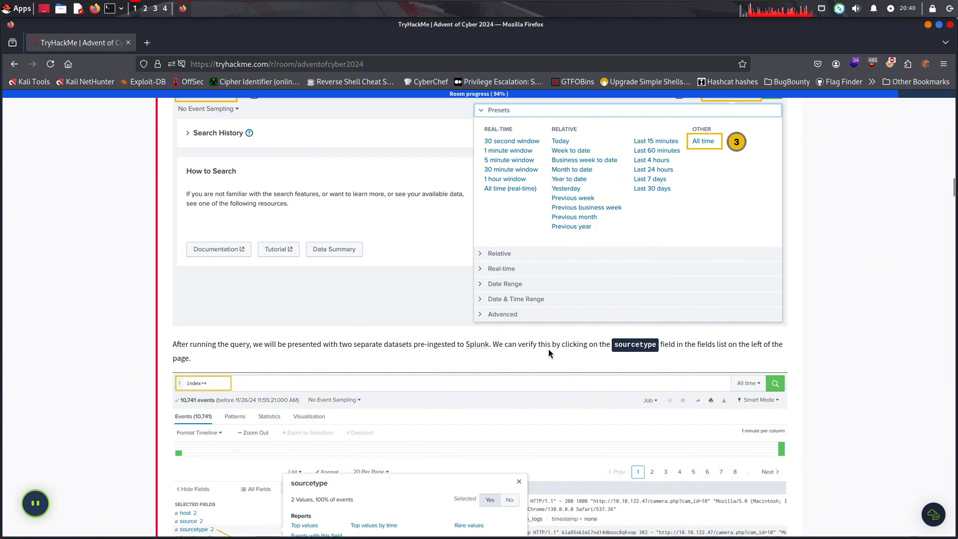
drag(684, 345, 776, 357)
click(377, 364)
scroll(383, 349, down, 3)
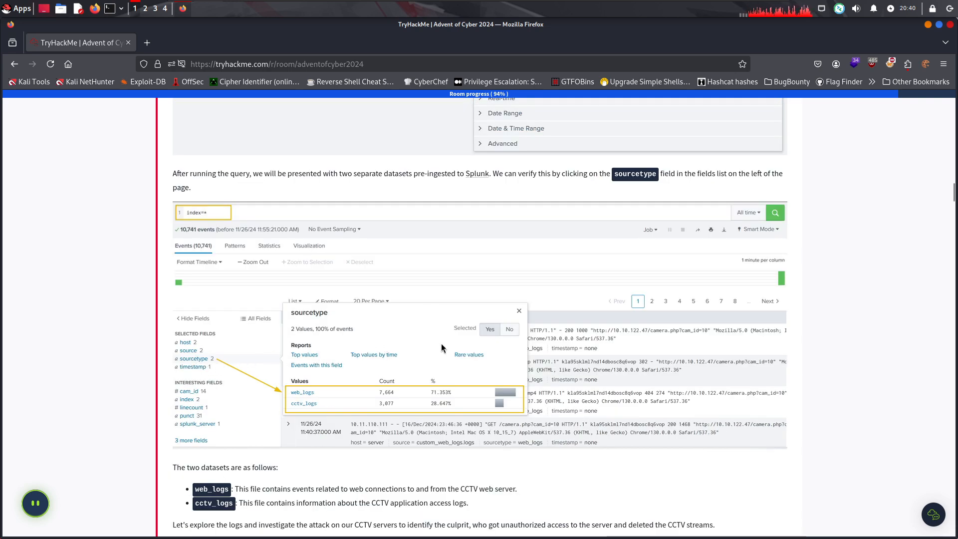
click(587, 197)
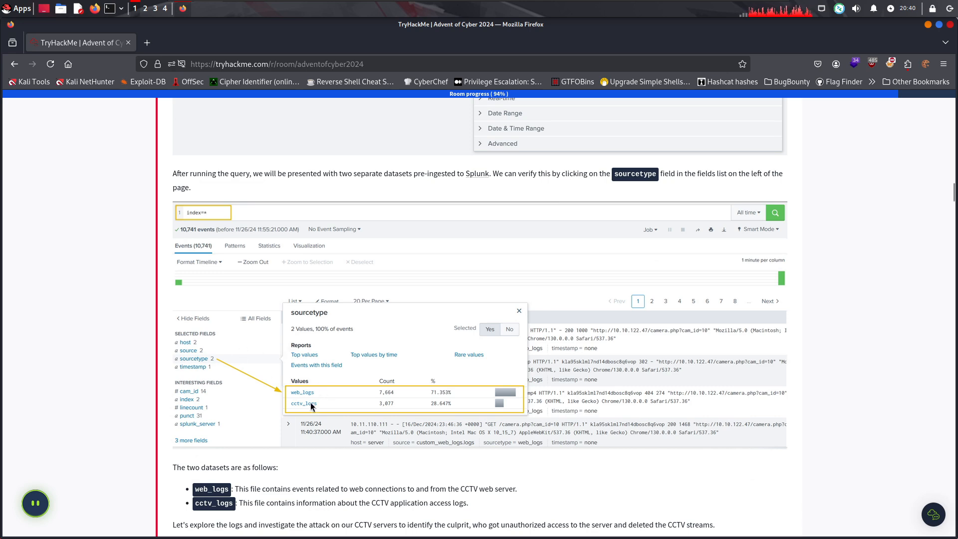
Read the descriptions of the web_logs and cctv_logs datasets and the sentence on investigating the CCTV server attack
scroll(264, 430, down, 3)
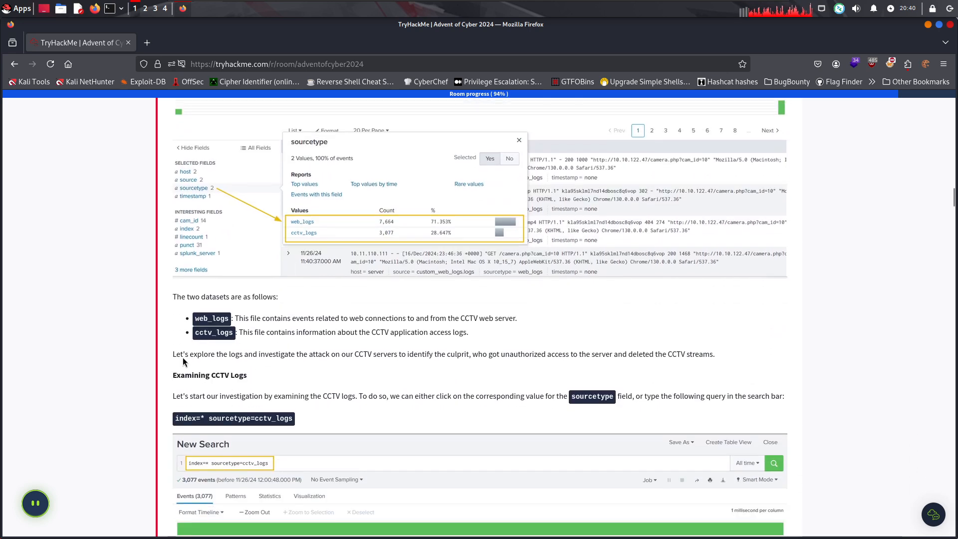
drag(237, 317, 190, 333)
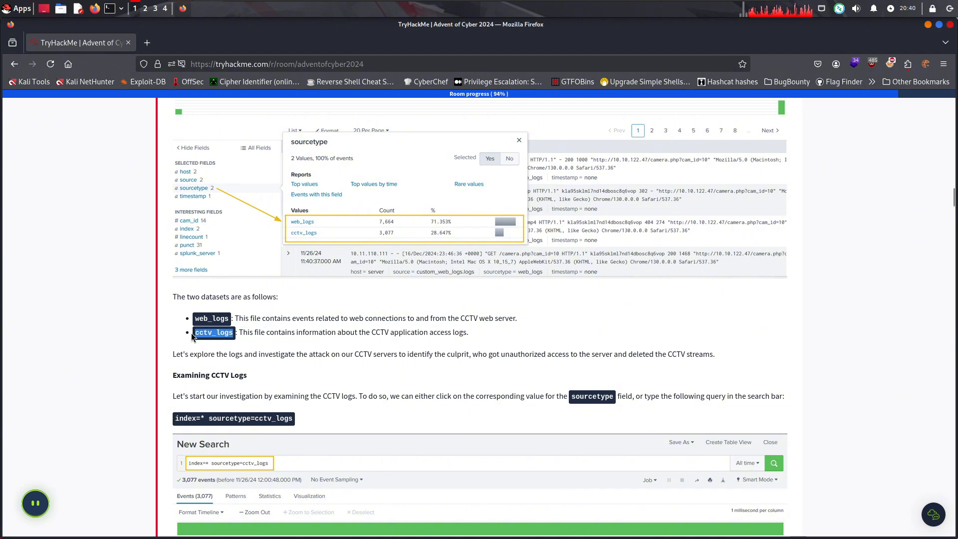
click(264, 330)
drag(360, 332, 423, 333)
click(275, 343)
scroll(269, 339, down, 3)
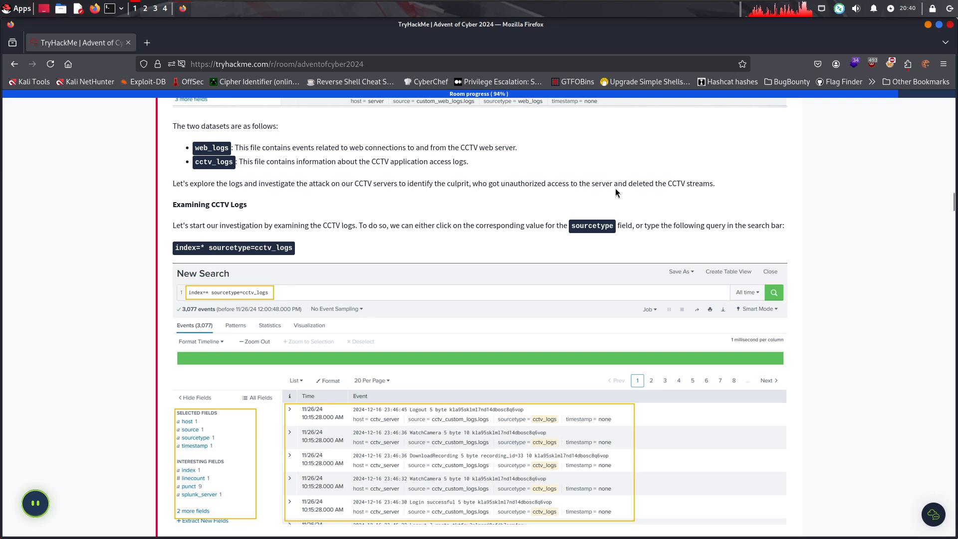
Read the Examining CCTV Logs instruction on using the sourcetype field or the query index=* sourcetype=cctv_logs
scroll(748, 187, down, 1)
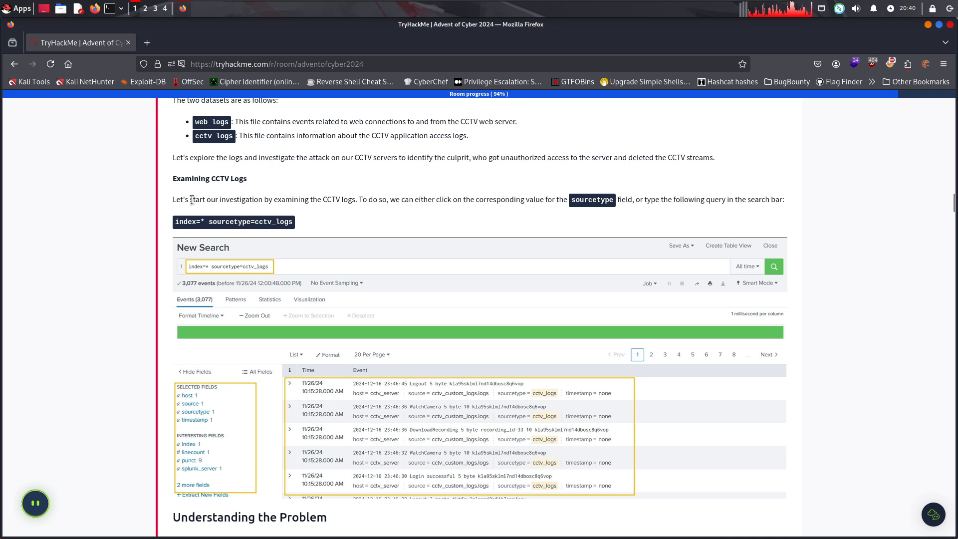
drag(192, 203, 510, 201)
click(359, 200)
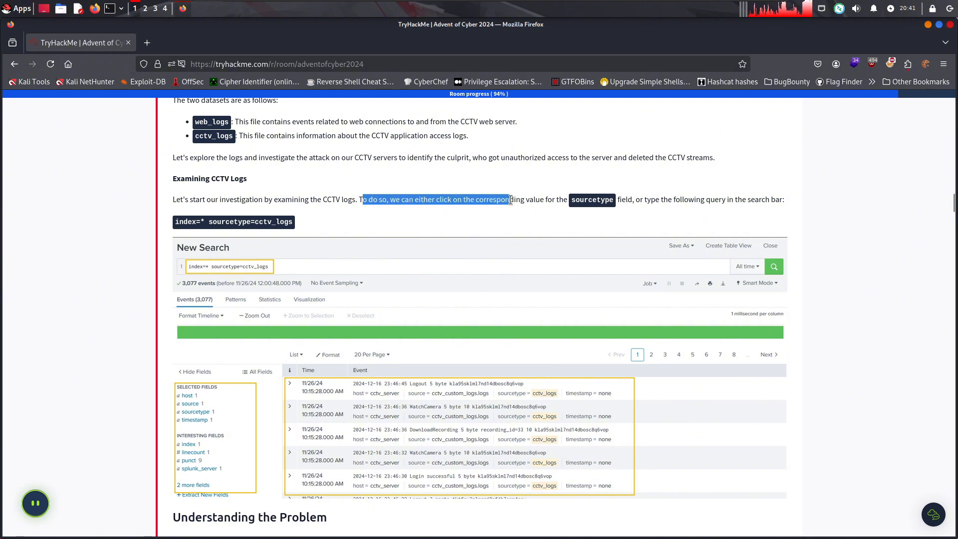
click(460, 205)
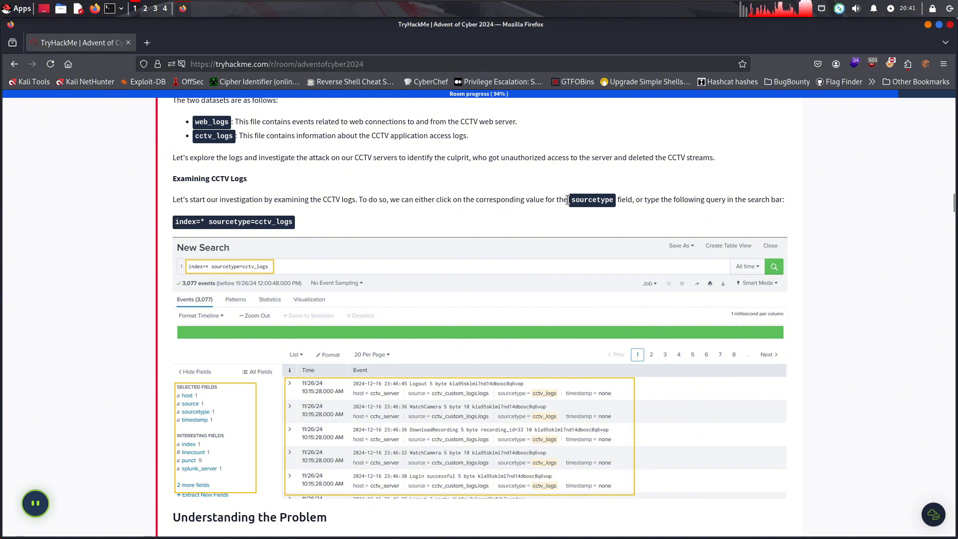
drag(585, 200, 617, 199)
click(627, 199)
Return to the Connection Details and open the Splunk SIEM link for the lab machine in a new browser tab
scroll(364, 237, up, 8)
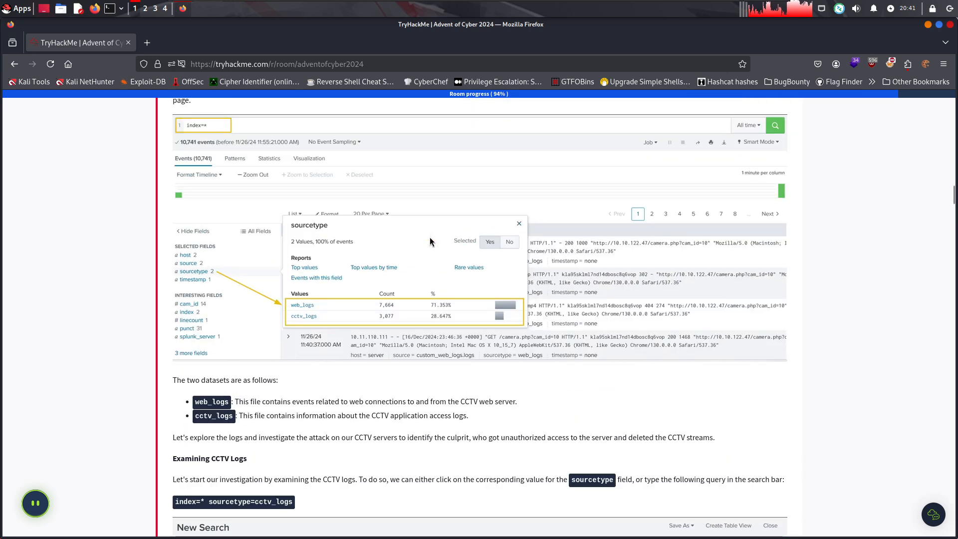
scroll(642, 214, up, 3)
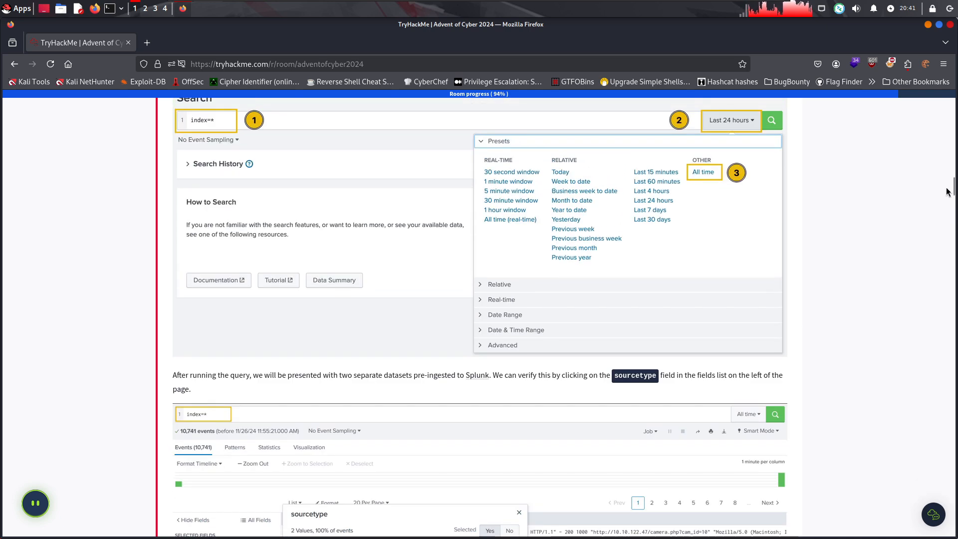
drag(951, 185, 944, 163)
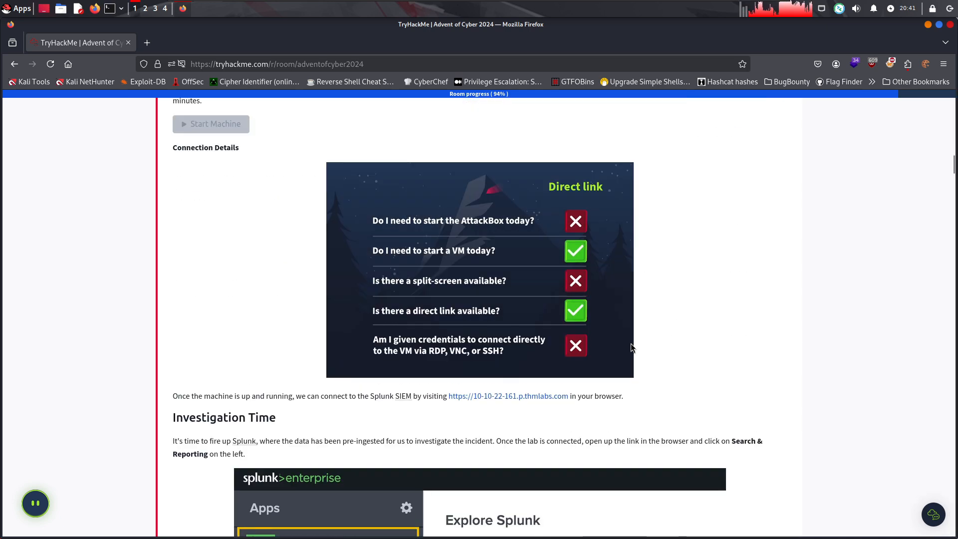
scroll(558, 402, up, 1)
scroll(557, 402, up, 1)
middle_click(536, 453)
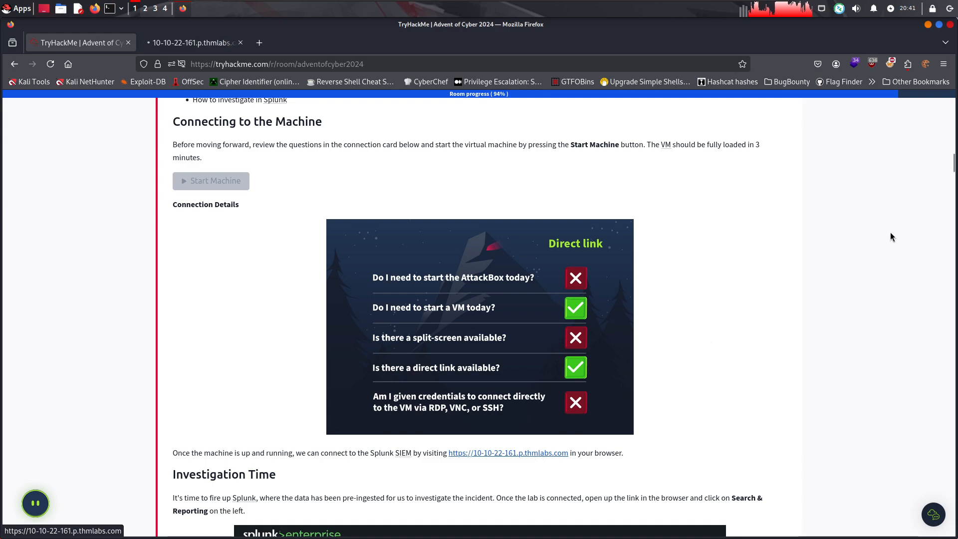
Check the loading Splunk page, and read the Understanding the Problem section on log parsing and event timeline issues
drag(950, 165, 946, 206)
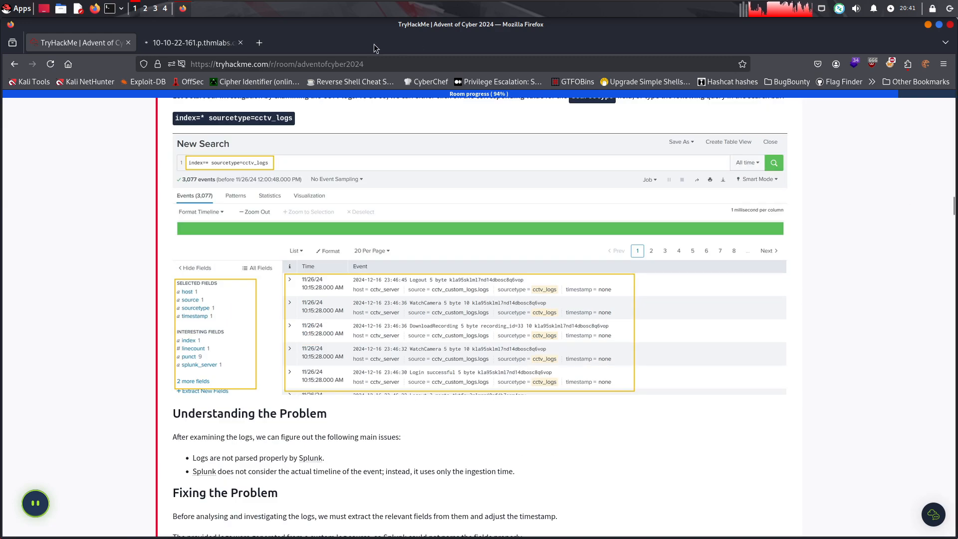
click(185, 44)
click(92, 45)
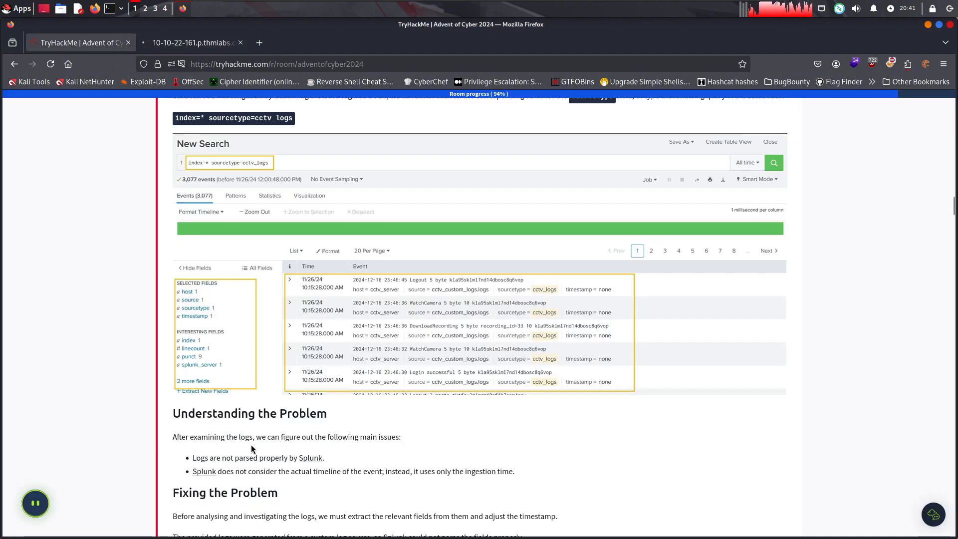
drag(275, 437, 399, 437)
click(413, 442)
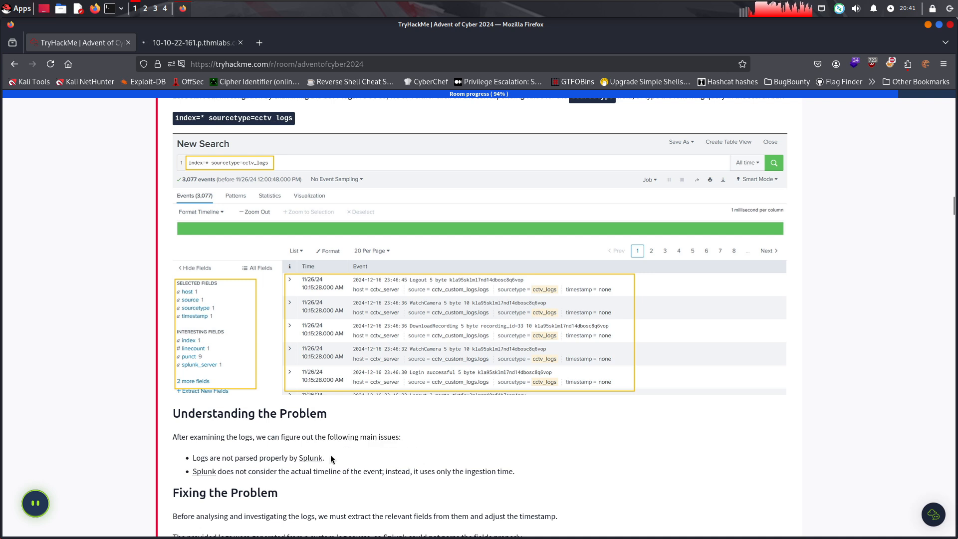
drag(327, 458, 435, 472)
click(223, 460)
click(364, 471)
click(471, 473)
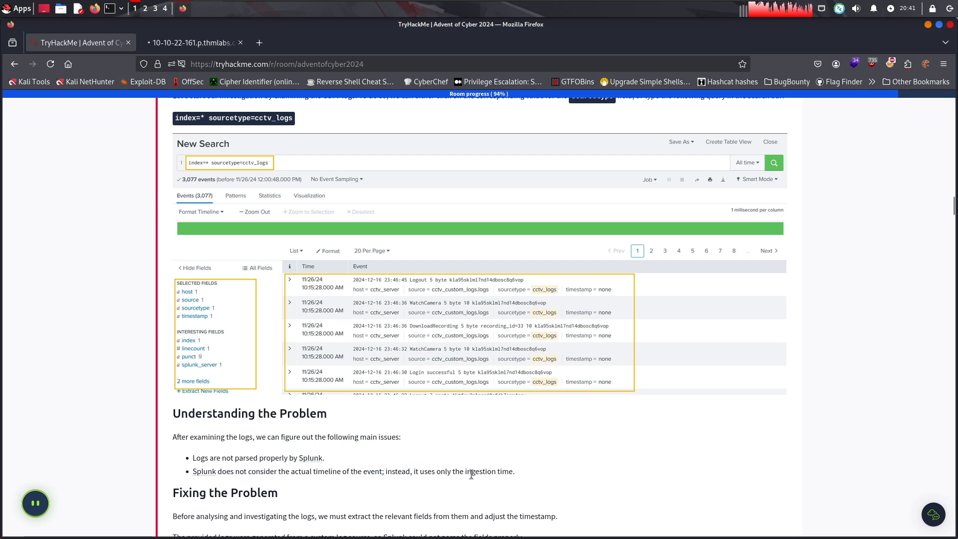
Read the Fixing the Problem paragraphs on field extraction and timestamp adjustment, and check the loading of the Splunk page
click(197, 45)
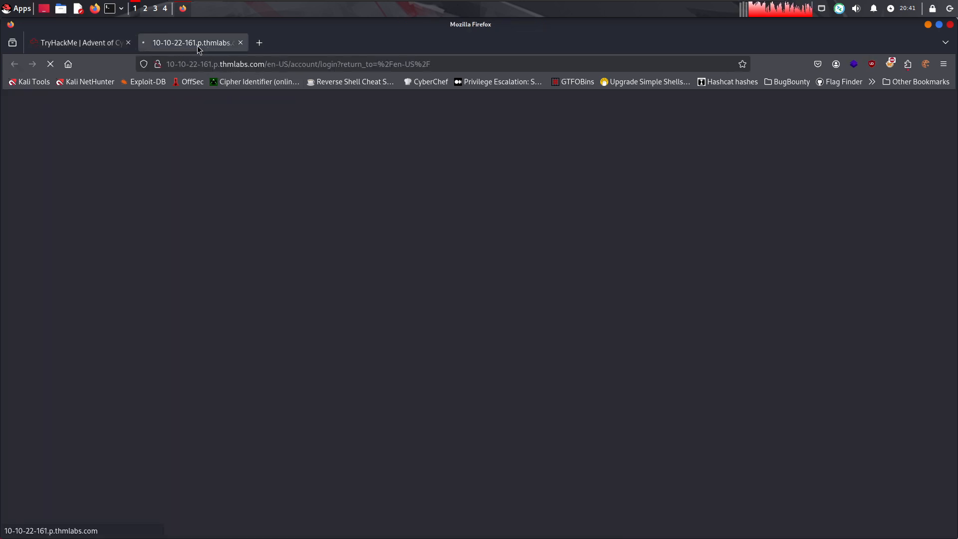
click(64, 45)
scroll(263, 358, down, 4)
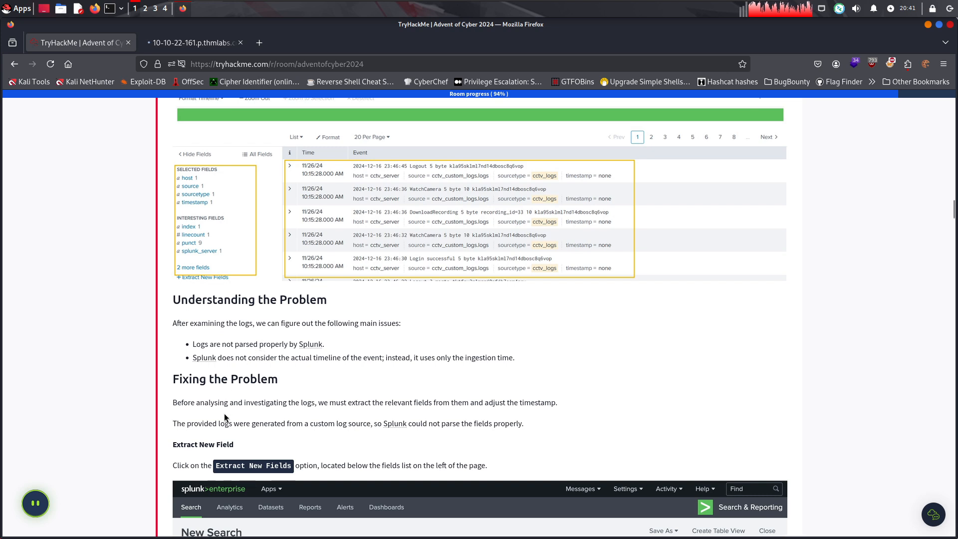
mouse_move(558, 402)
mouse_down()
mouse_move(298, 402)
mouse_move(567, 403)
mouse_up()
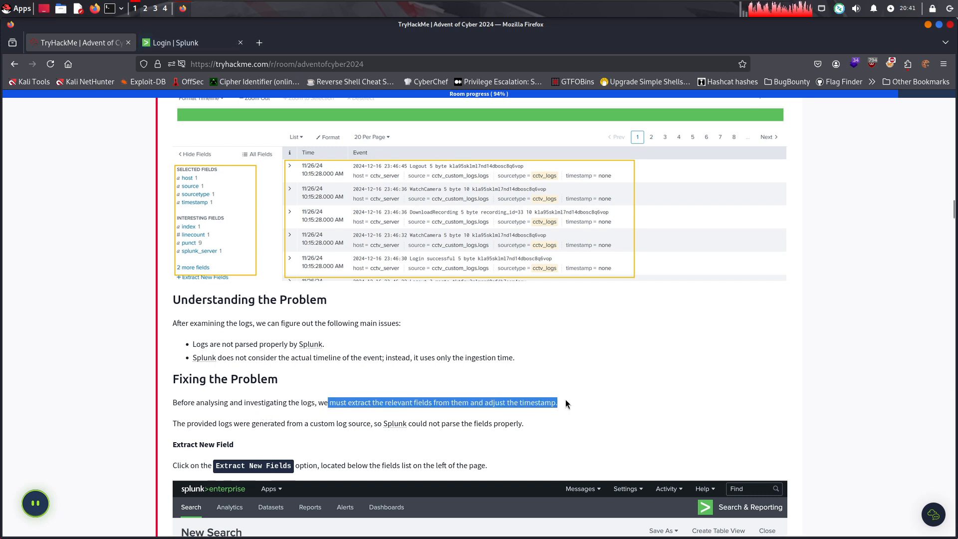
click(493, 402)
drag(469, 402, 557, 402)
click(210, 417)
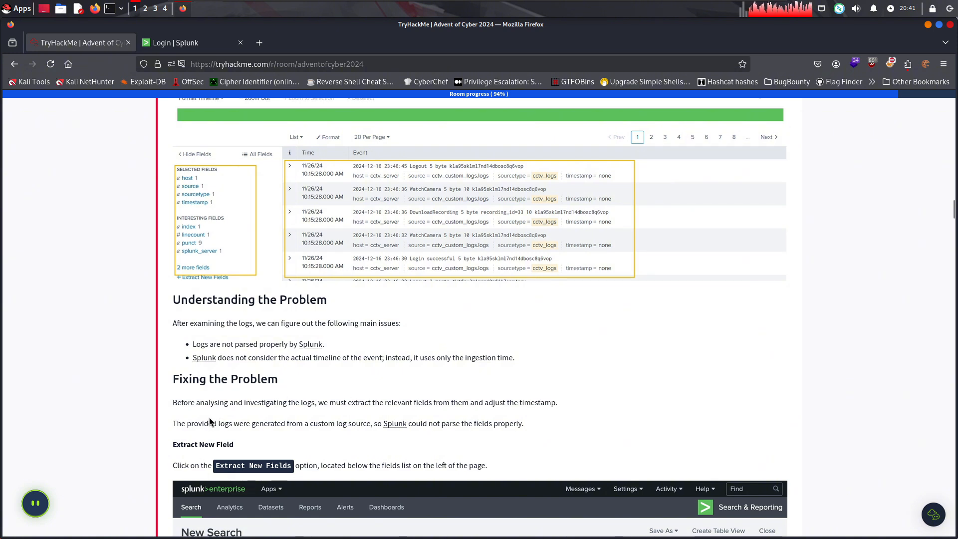
drag(219, 423, 336, 423)
click(328, 436)
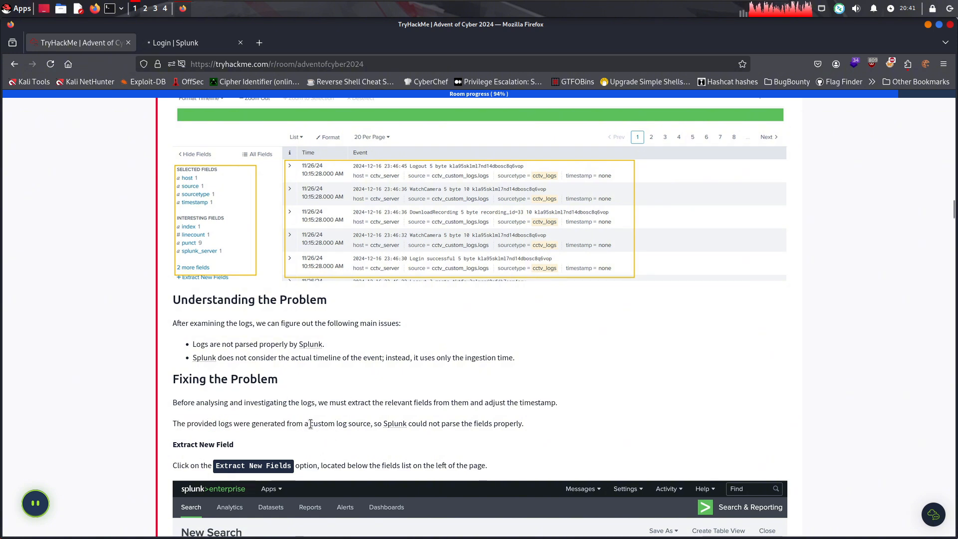
drag(427, 422, 537, 422)
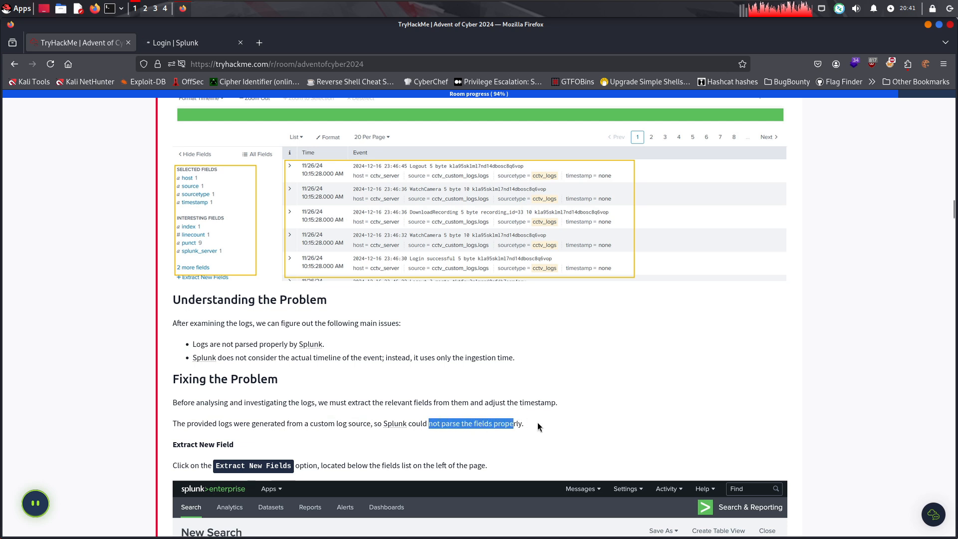
click(493, 392)
click(193, 44)
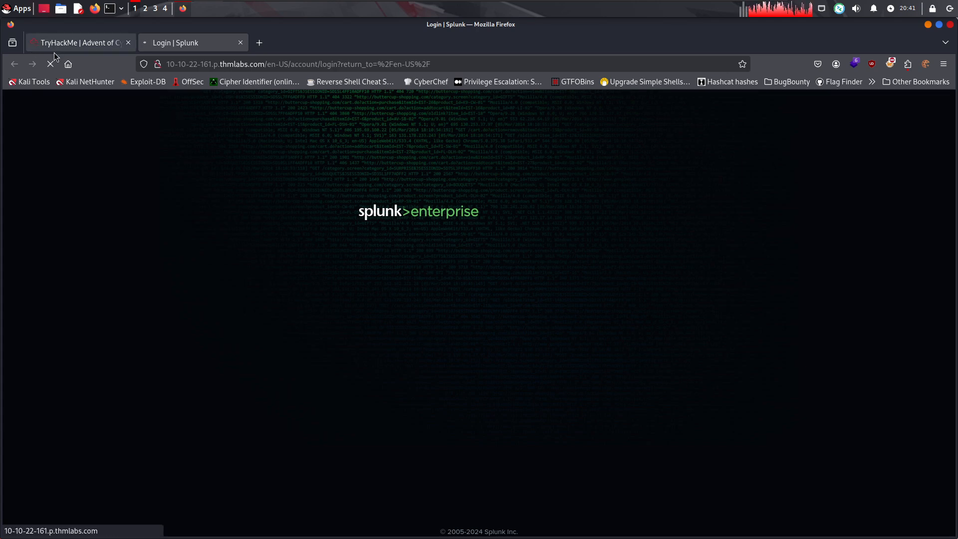
Read the Extract New Field instruction in the TryHackMe room's Fixing the Problem section
click(80, 48)
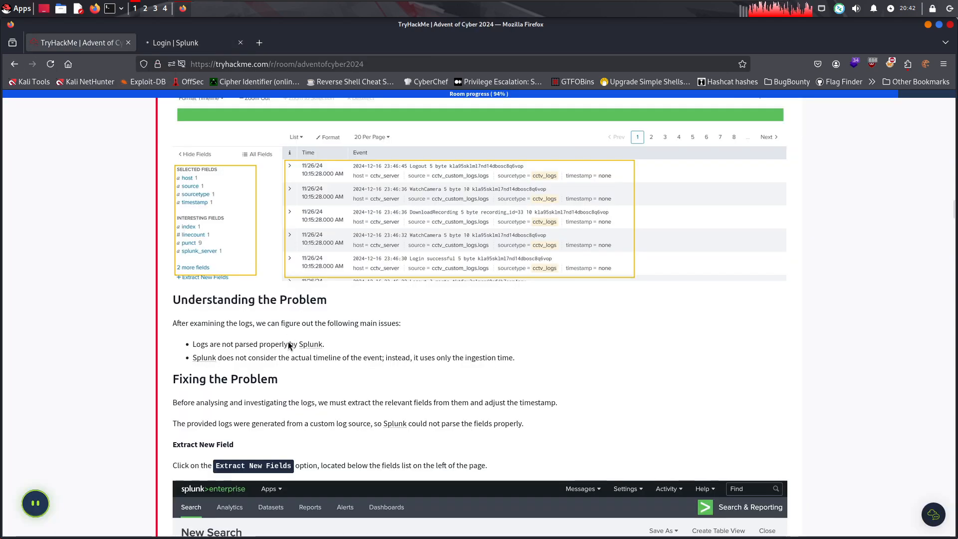
scroll(275, 408, down, 3)
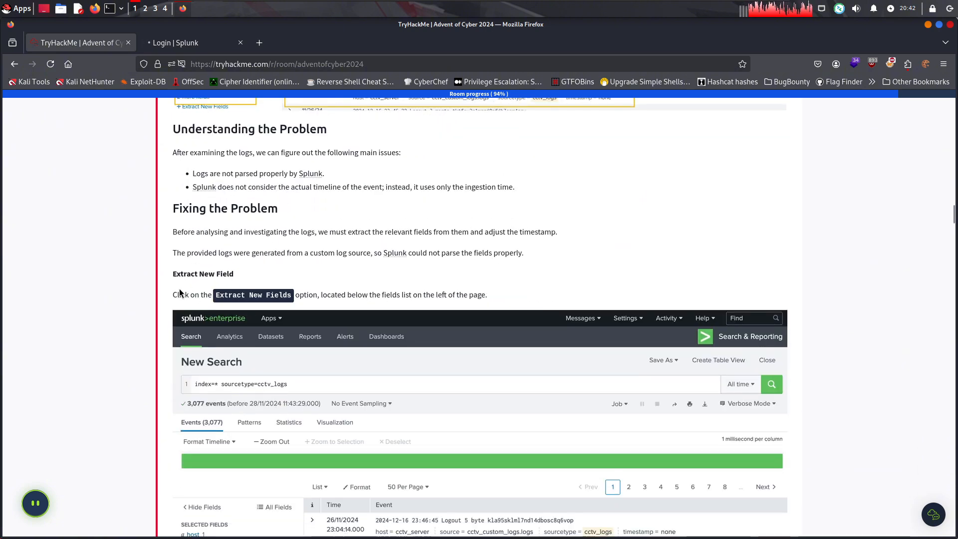
drag(179, 292, 487, 296)
click(307, 301)
click(488, 296)
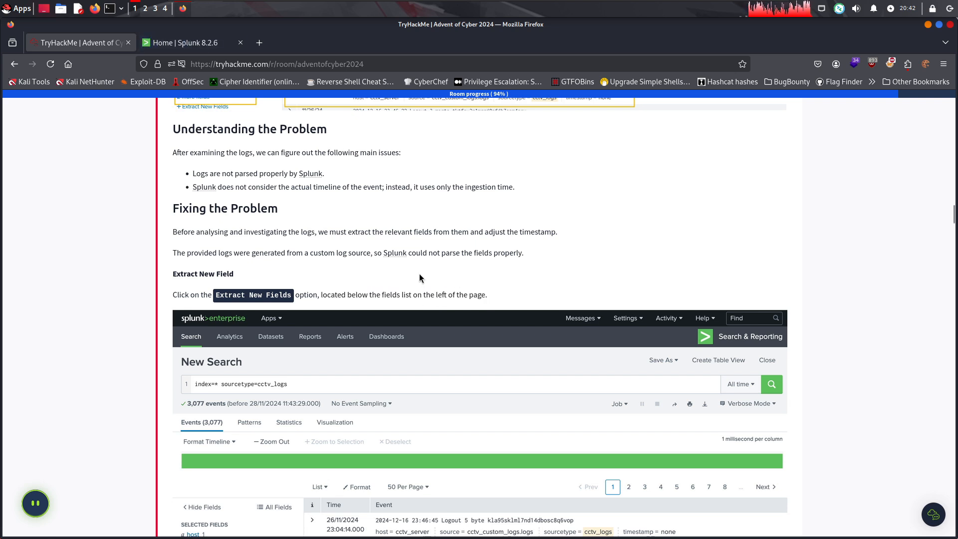
Open the Search & Reporting app in the Splunk instance and set the search time range to All time
click(199, 42)
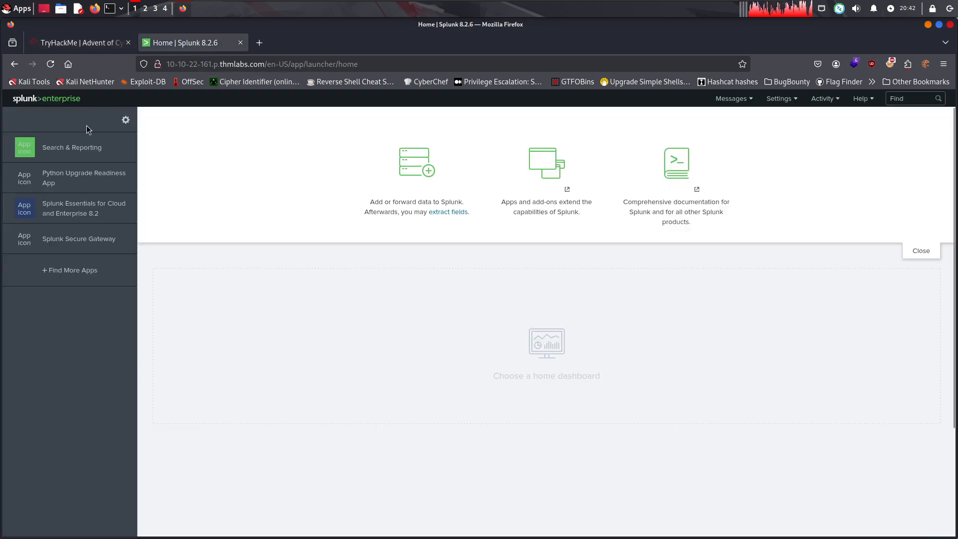
click(81, 149)
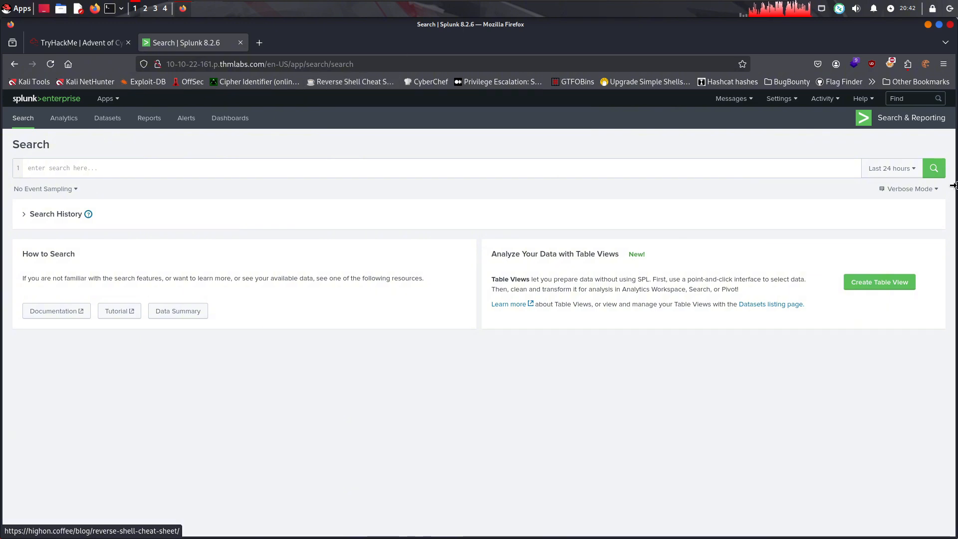
click(892, 168)
click(798, 221)
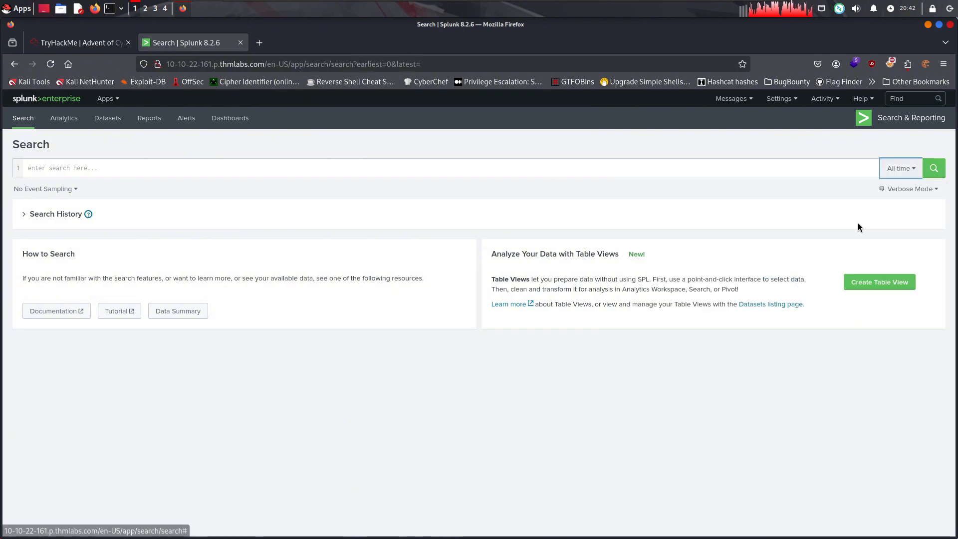
click(139, 167)
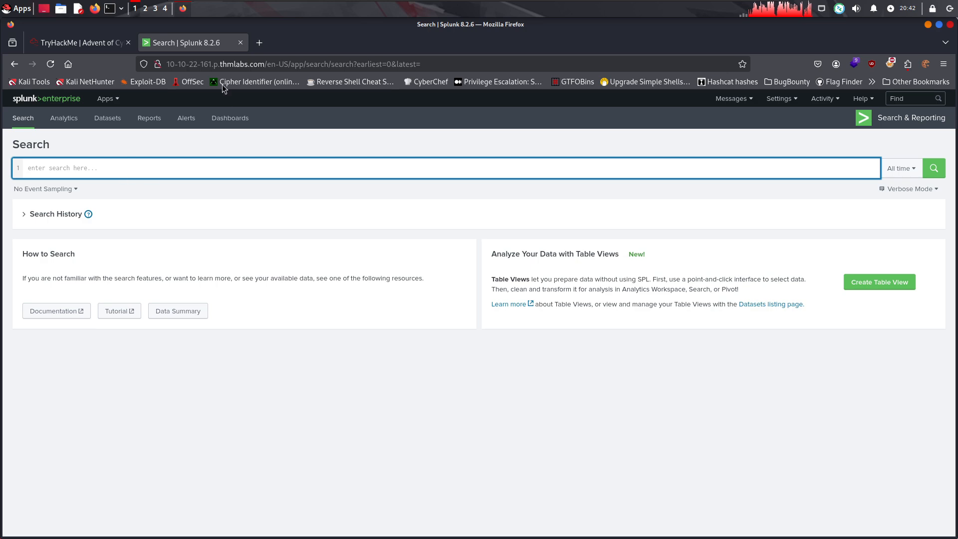
Check the example query in the TryHackMe room, and begin the Splunk search query with index=*
click(69, 46)
scroll(239, 256, up, 2)
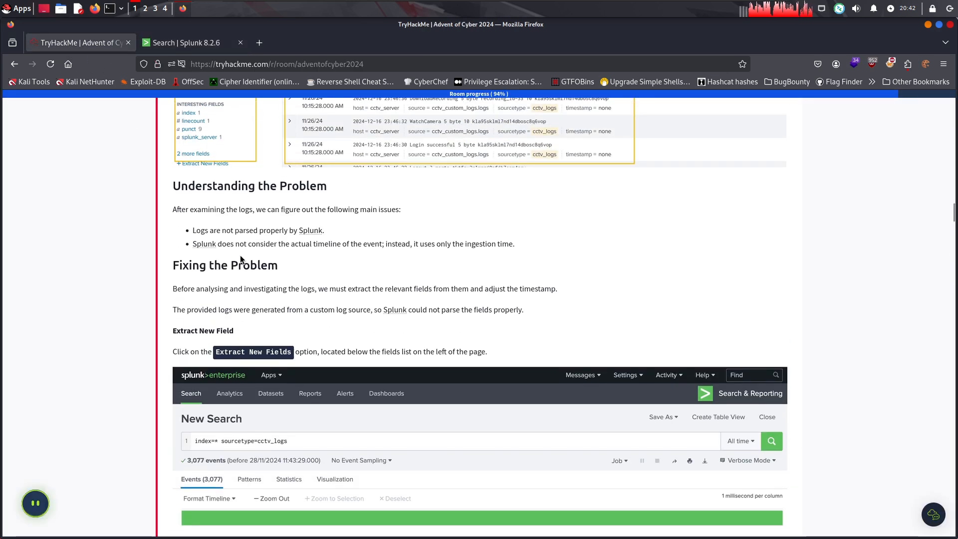
scroll(253, 256, down, 2)
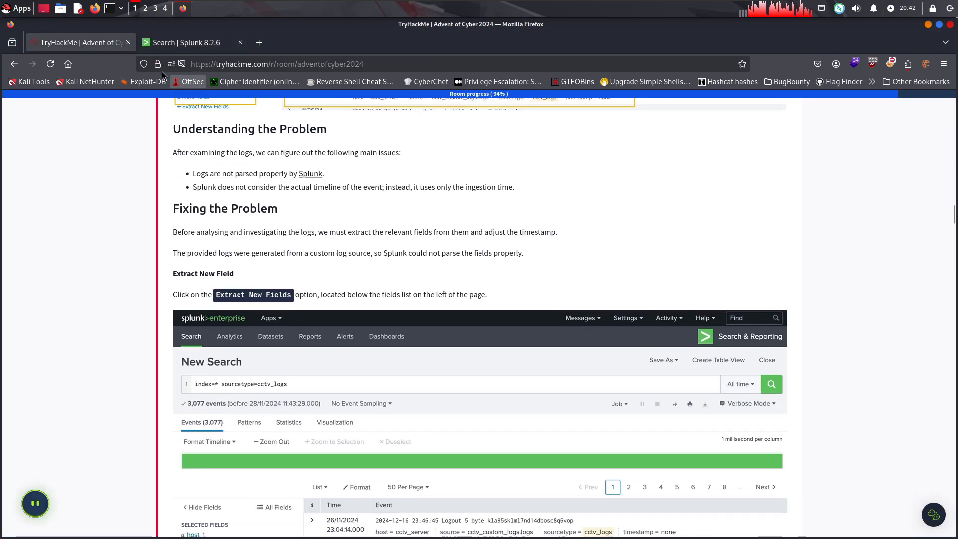
click(170, 43)
text(index)
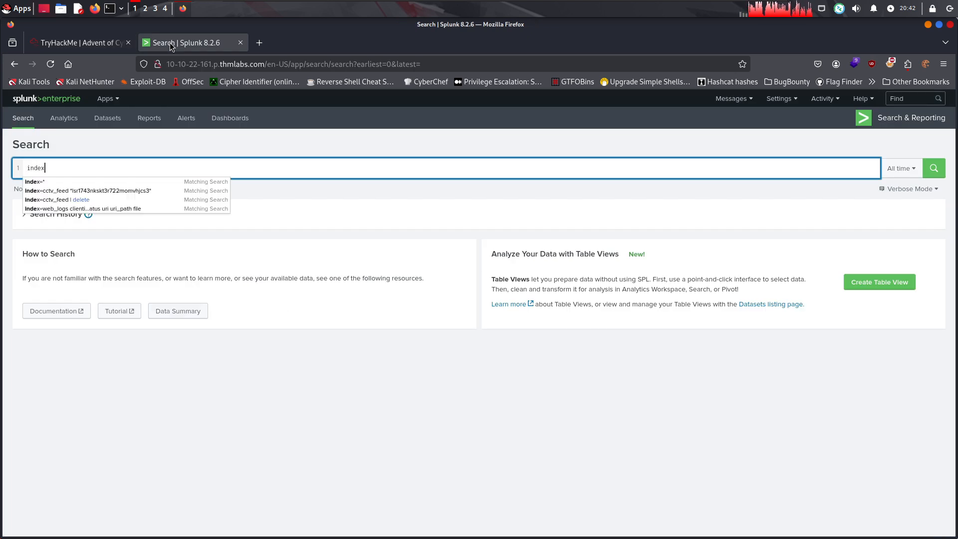
text(=)
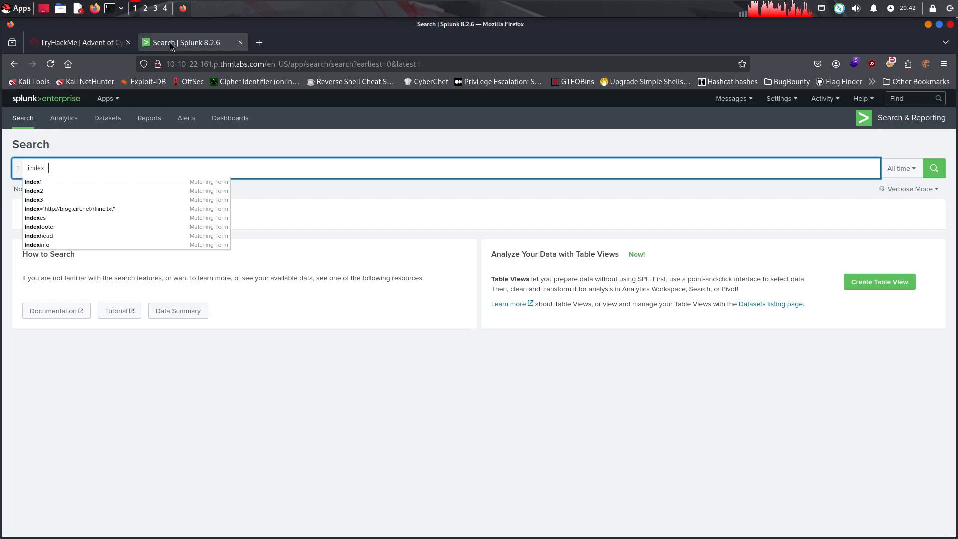
text(*)
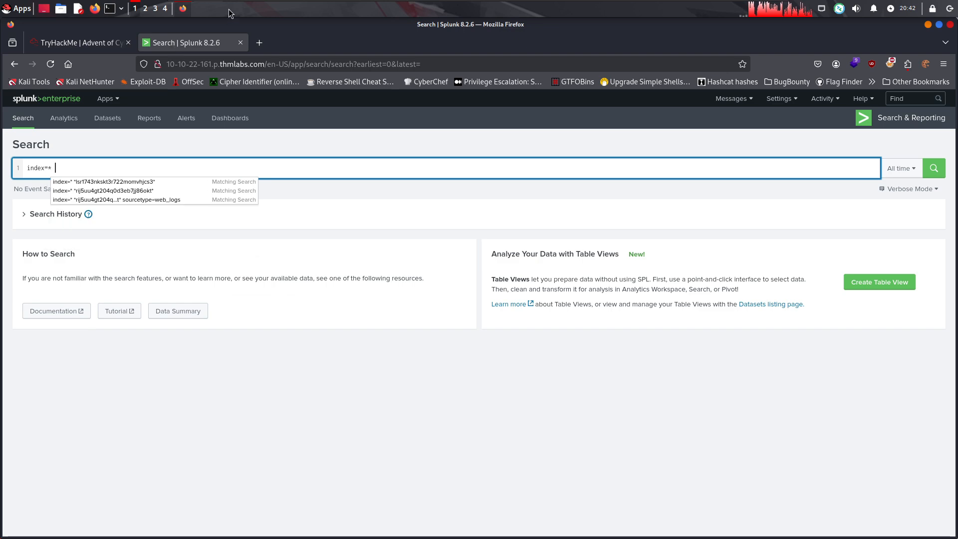
Complete the Splunk query with sourcetype="cctv_logs" and run the search
click(72, 44)
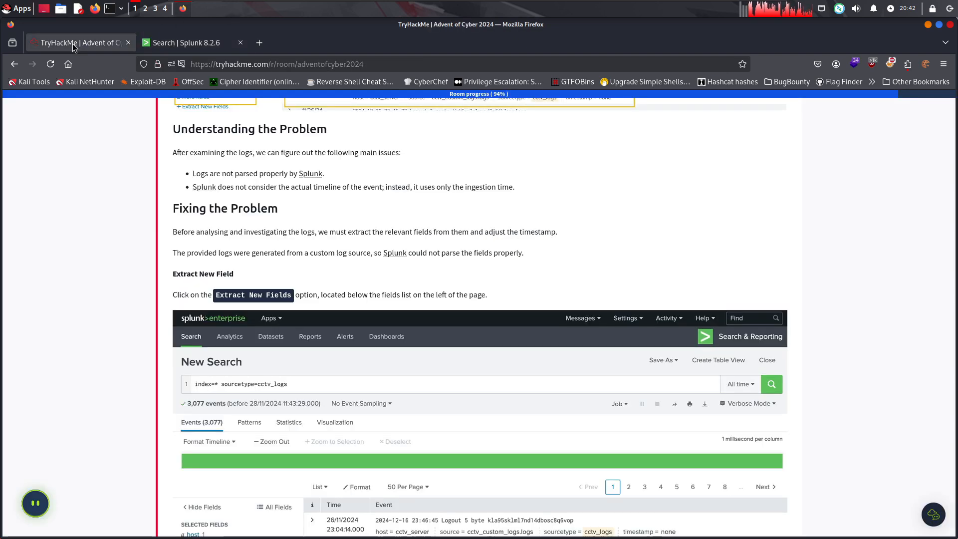
click(169, 50)
text(so)
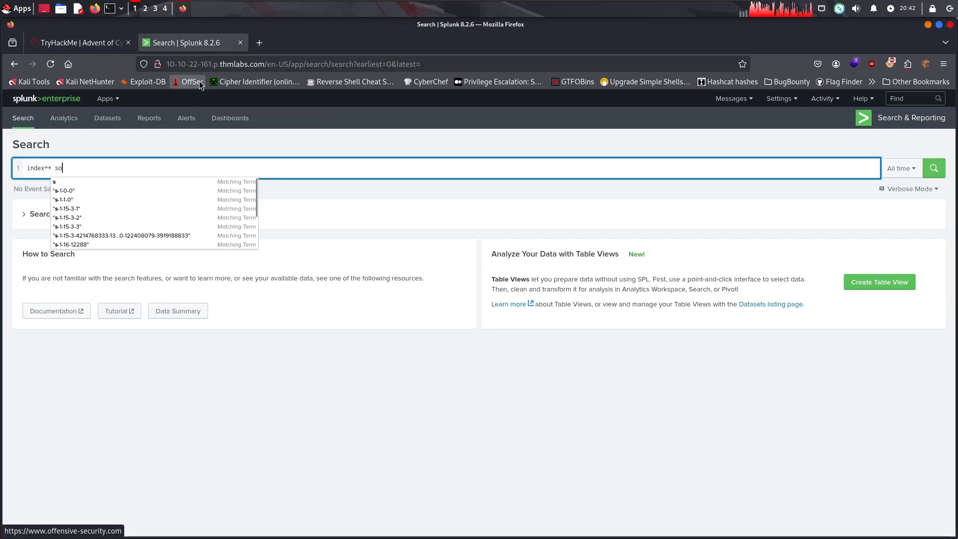
text(urcetype)
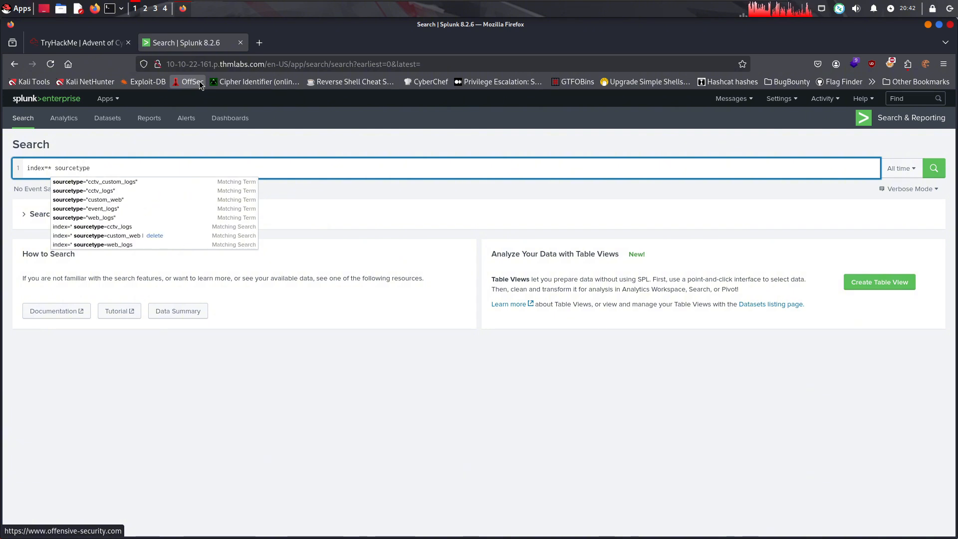
click(103, 193)
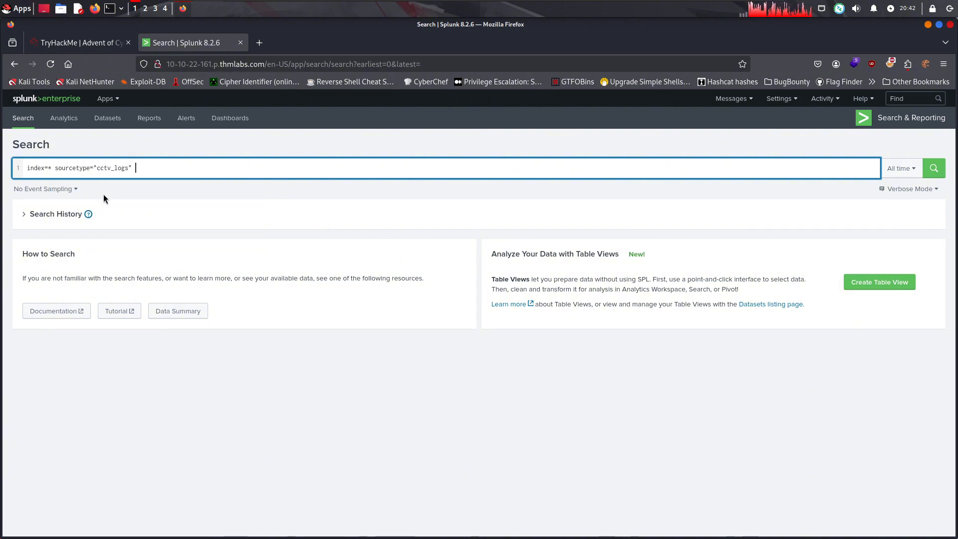
click(935, 171)
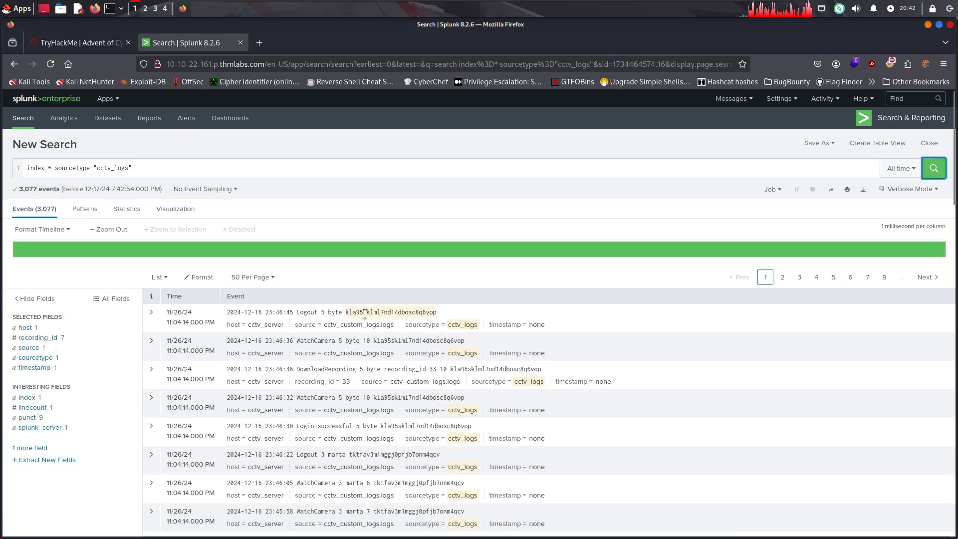
Consult the room's Extract New Field screenshot, and start extracting new fields from the cctv_logs search results in Splunk
click(84, 43)
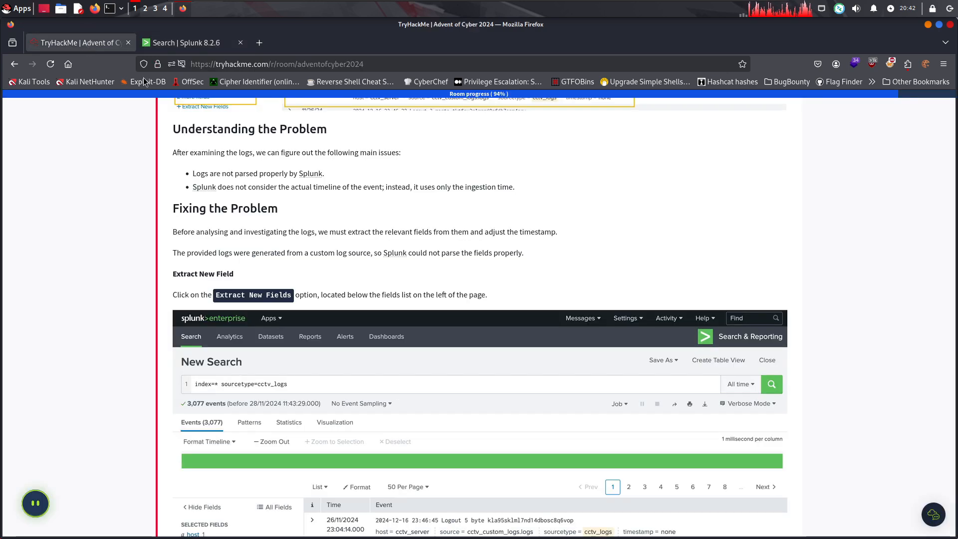
scroll(262, 295, down, 2)
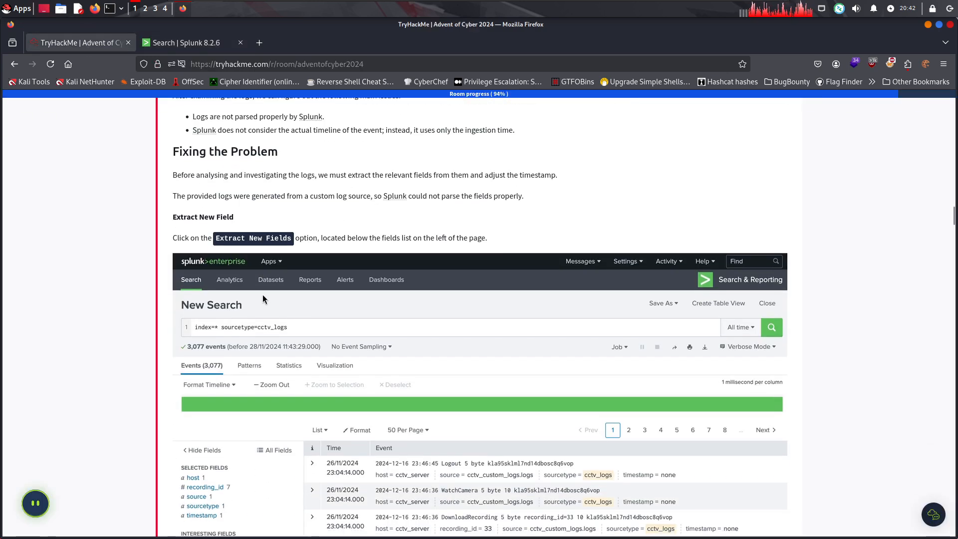
scroll(361, 306, down, 3)
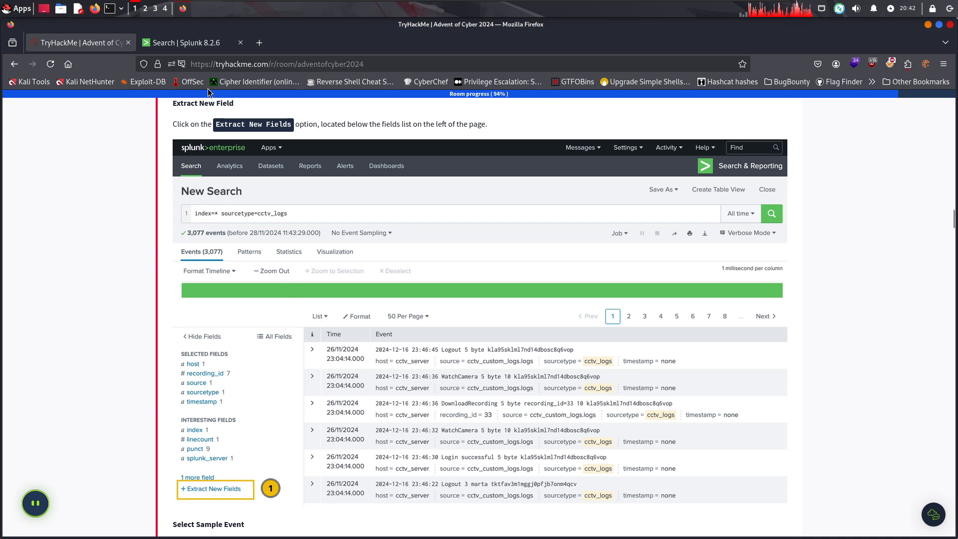
click(197, 44)
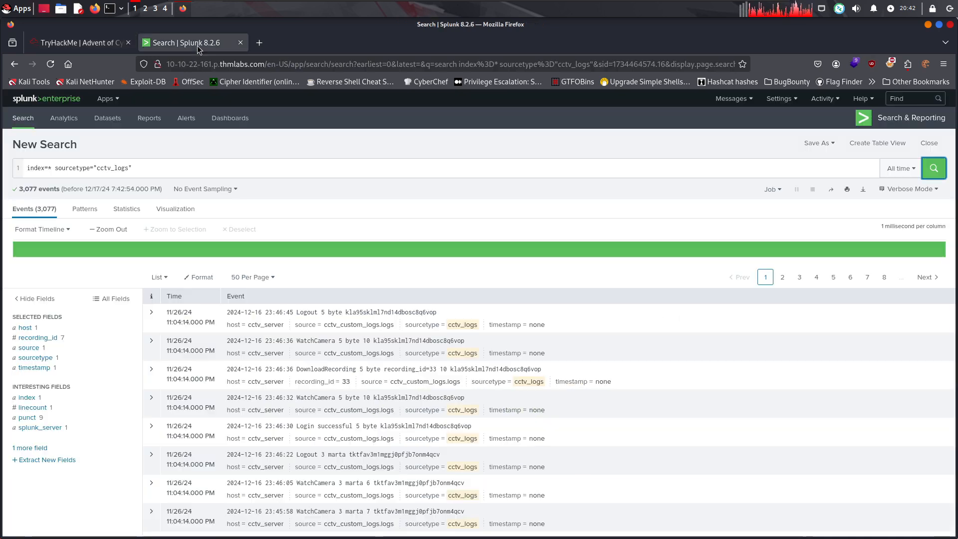
click(57, 459)
Read the room's Select Sample Event instructions on choosing the first event and continuing, including the example screenshot
click(87, 48)
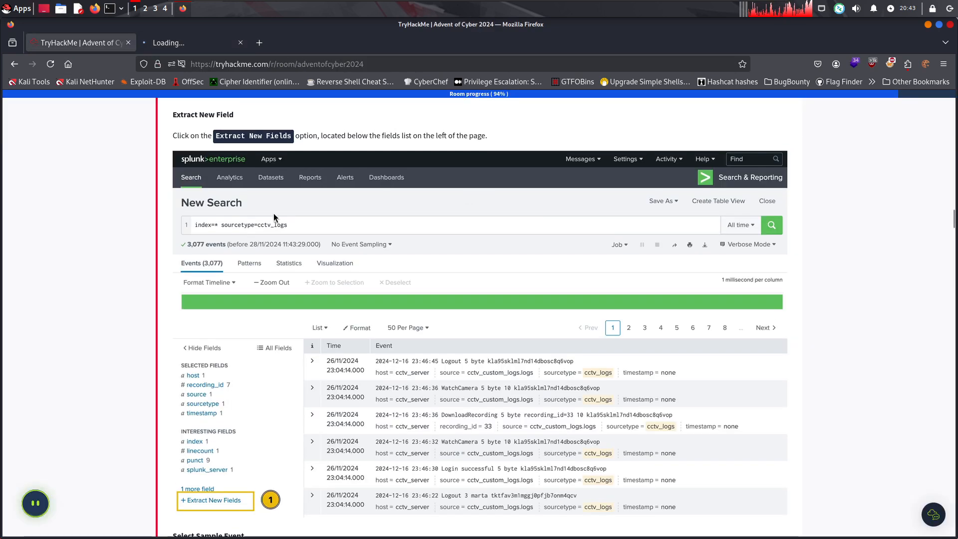
scroll(278, 215, down, 4)
scroll(286, 263, up, 2)
scroll(286, 262, down, 5)
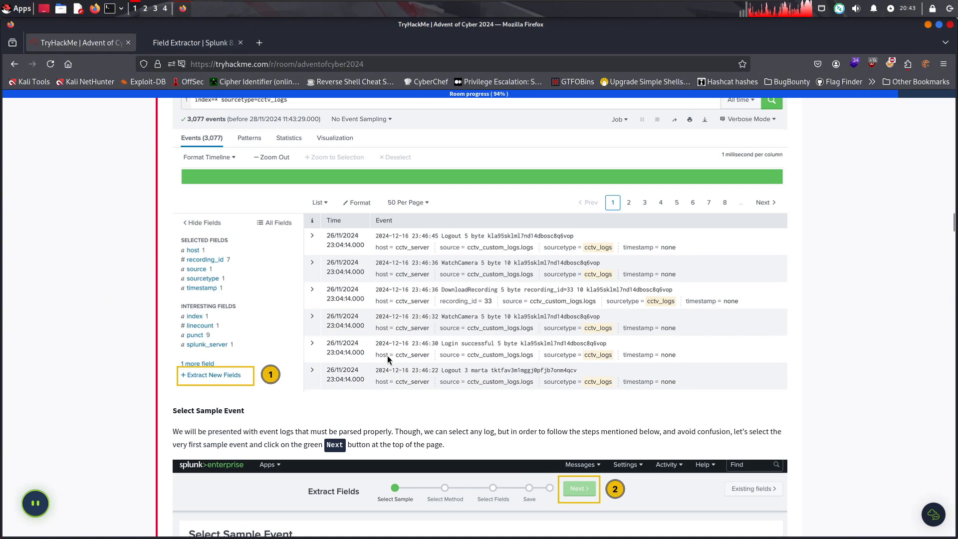
drag(233, 263, 269, 273)
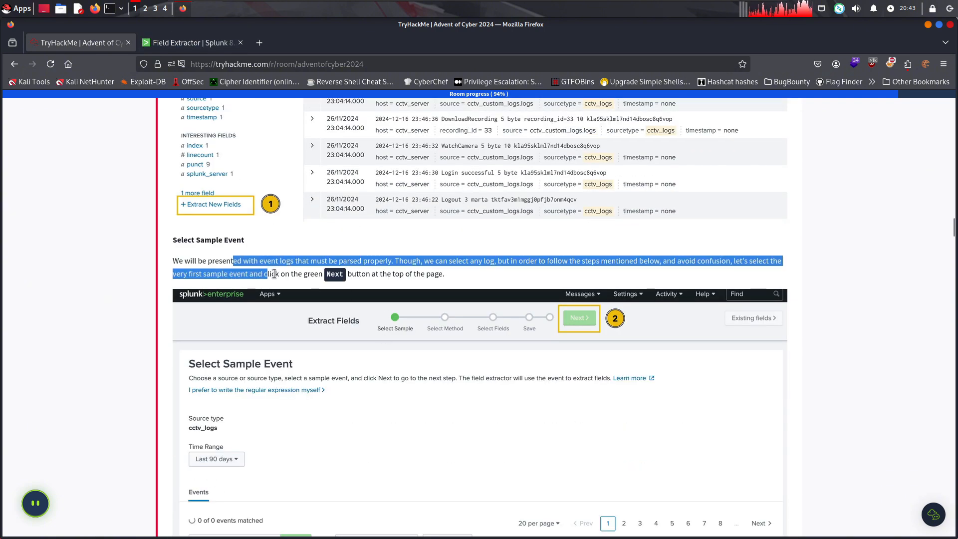
click(300, 269)
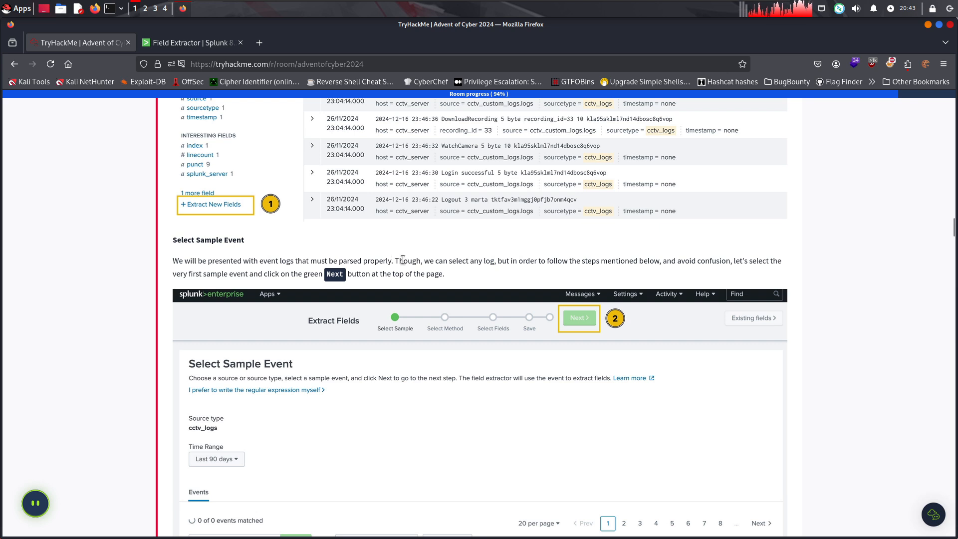
drag(402, 260, 447, 260)
click(483, 261)
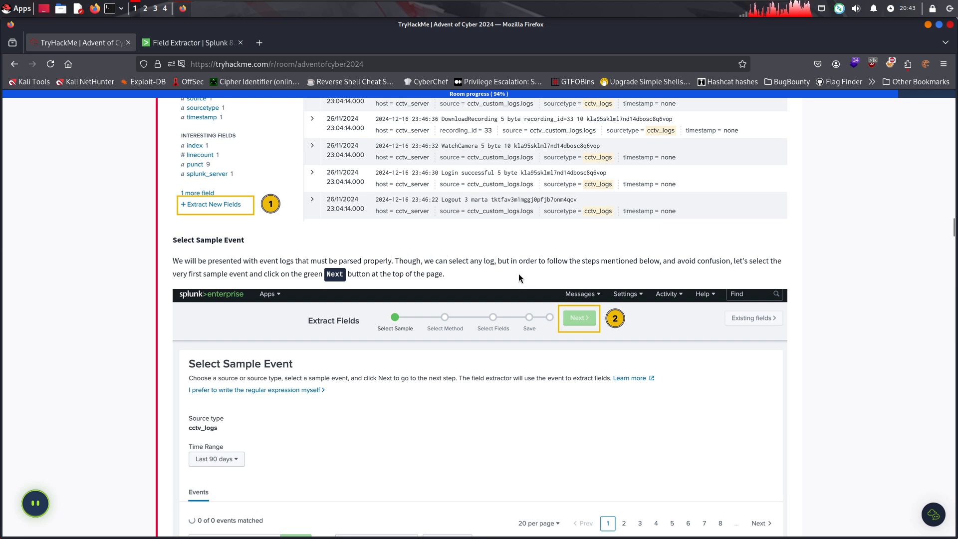
drag(529, 261, 579, 261)
click(598, 261)
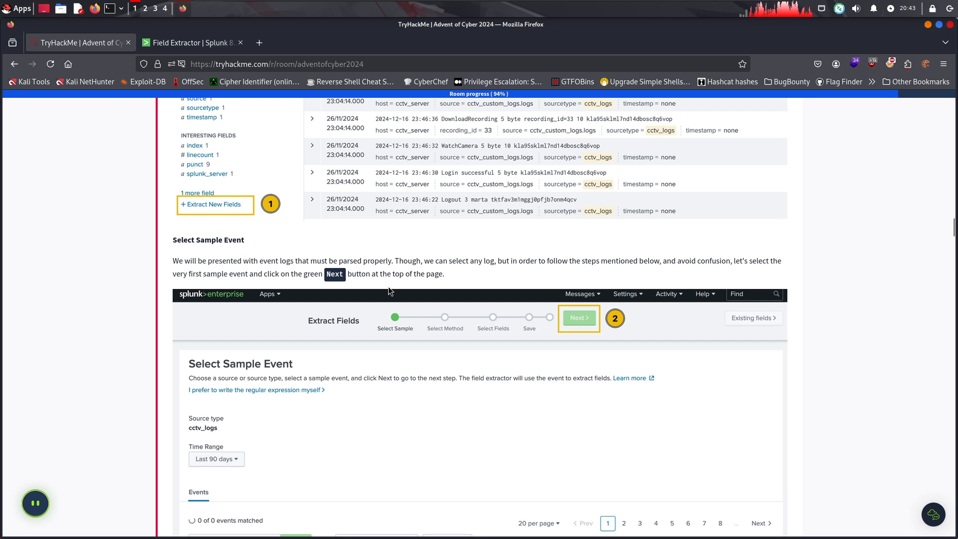
drag(302, 273, 392, 273)
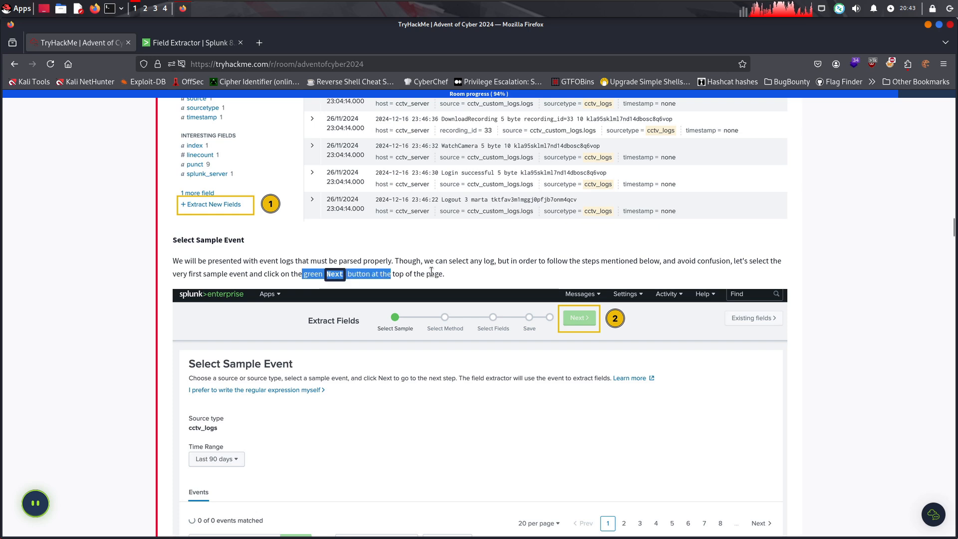
click(435, 272)
scroll(389, 290, down, 5)
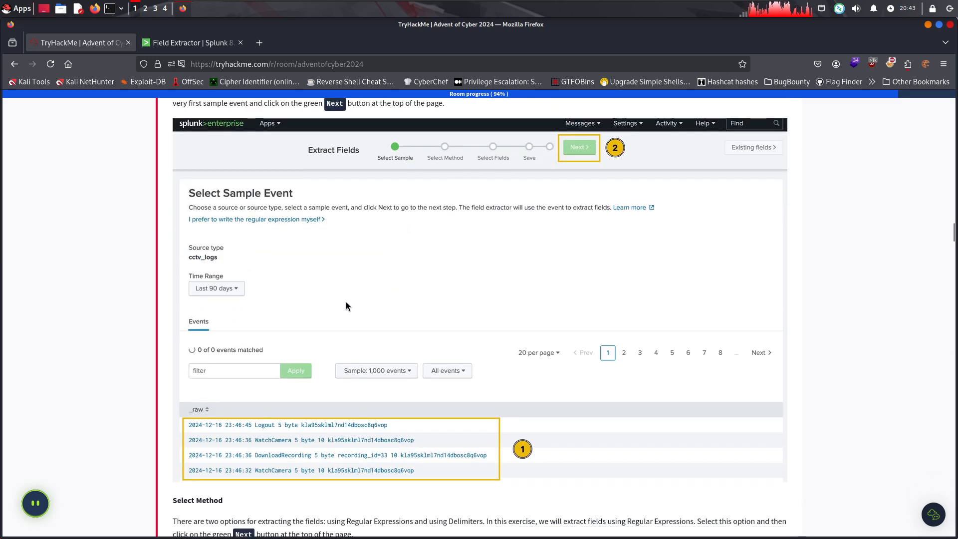
click(197, 42)
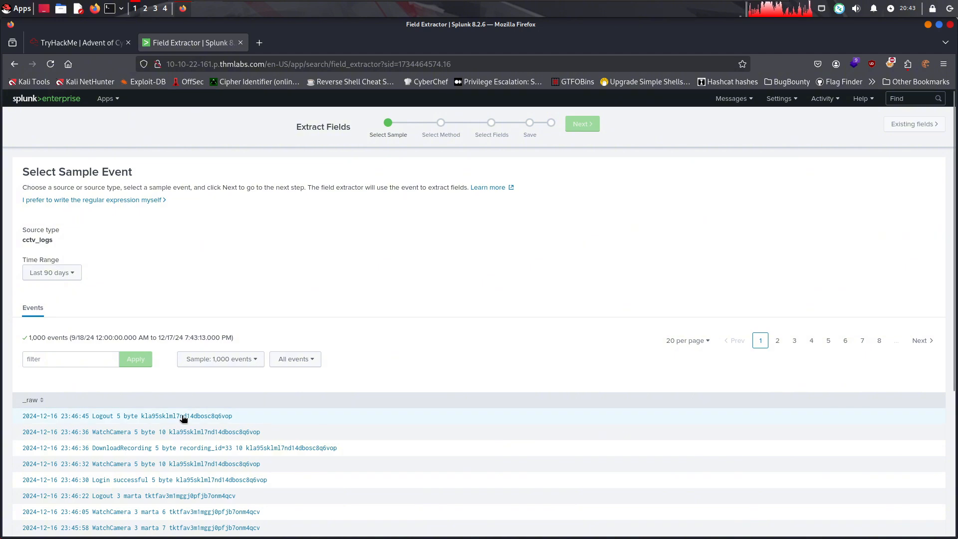
click(88, 45)
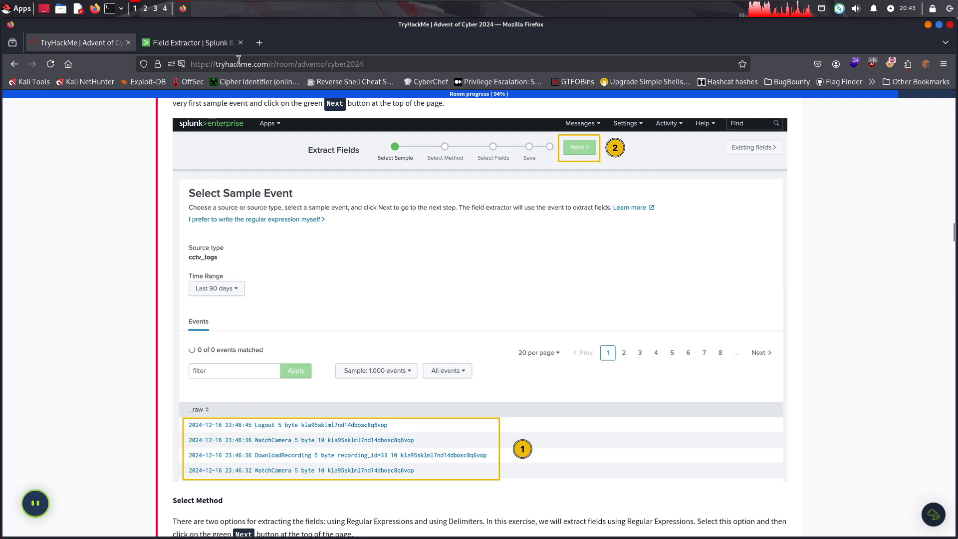
click(212, 44)
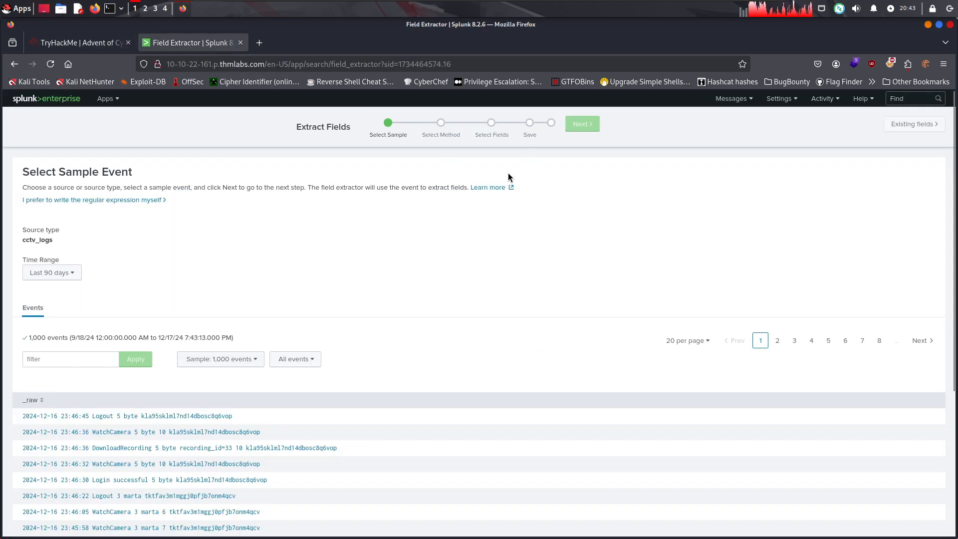
click(244, 418)
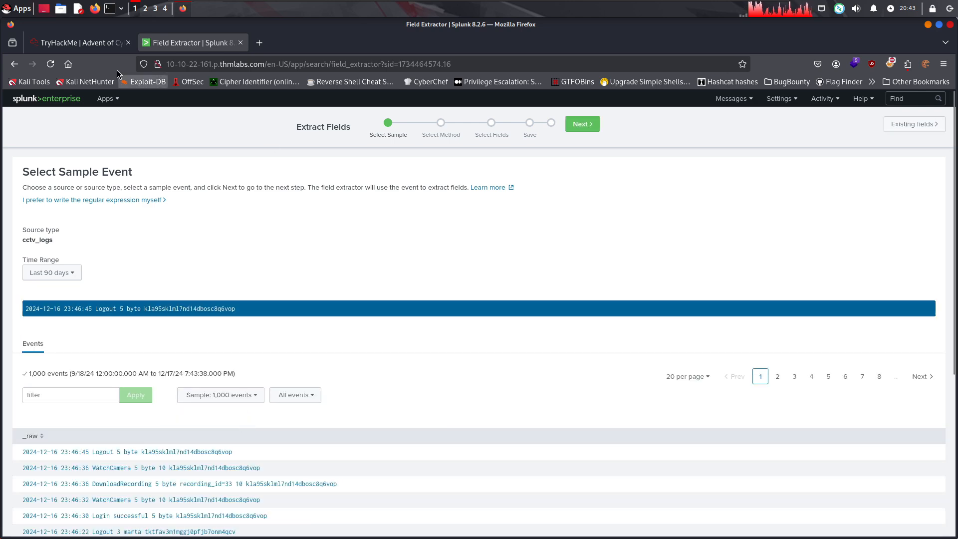
click(80, 43)
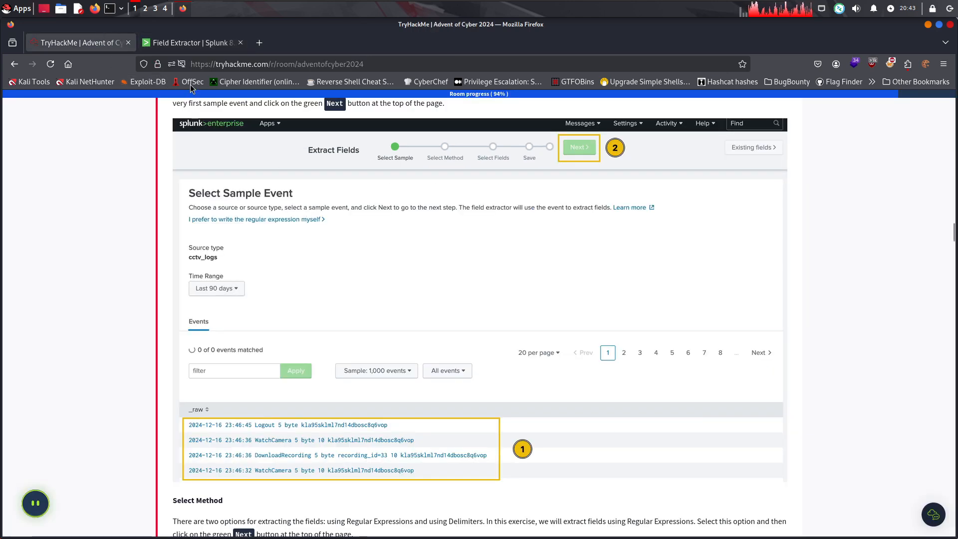
click(178, 41)
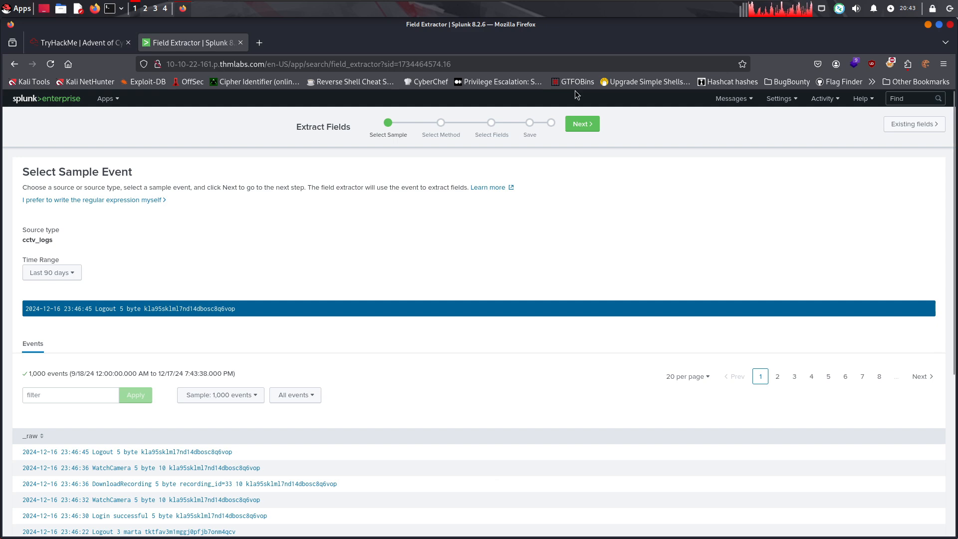
Continue from the sample event to the extraction method choice, and read the room's Select Method instructions
click(580, 124)
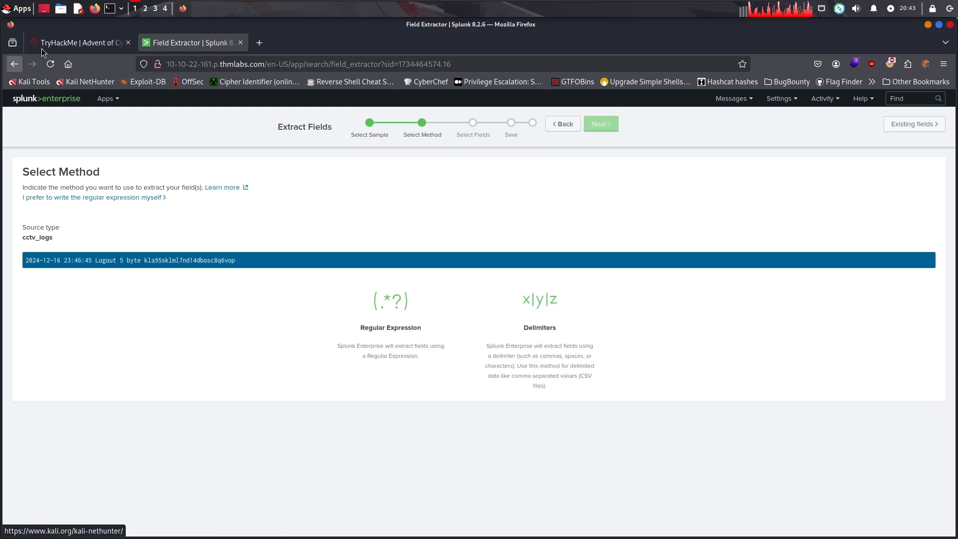
click(67, 46)
scroll(371, 300, down, 5)
scroll(367, 295, down, 1)
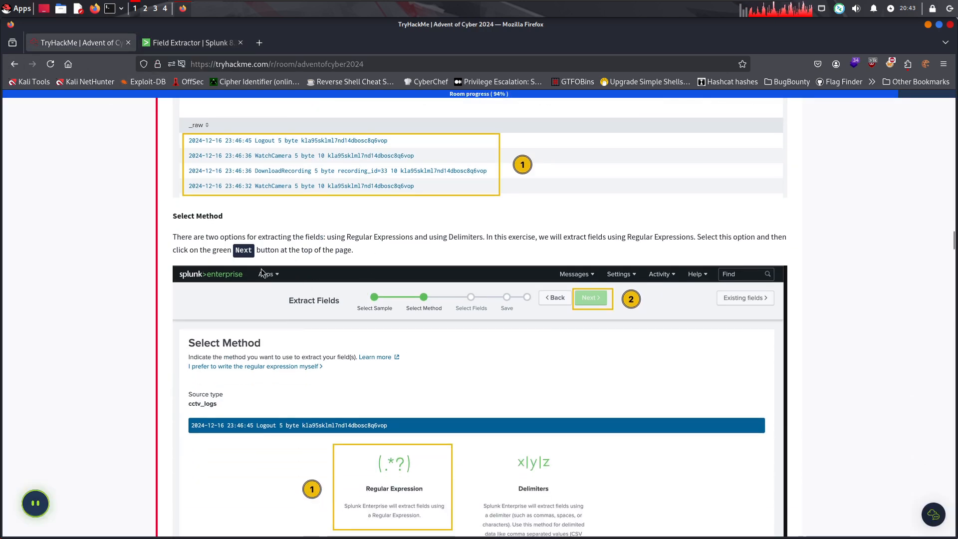
drag(193, 237, 262, 238)
click(276, 238)
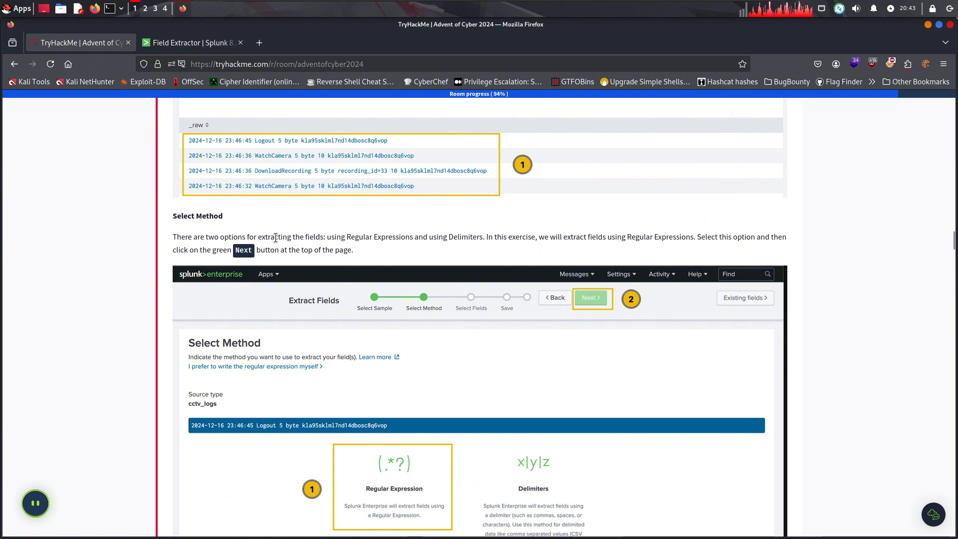
click(356, 239)
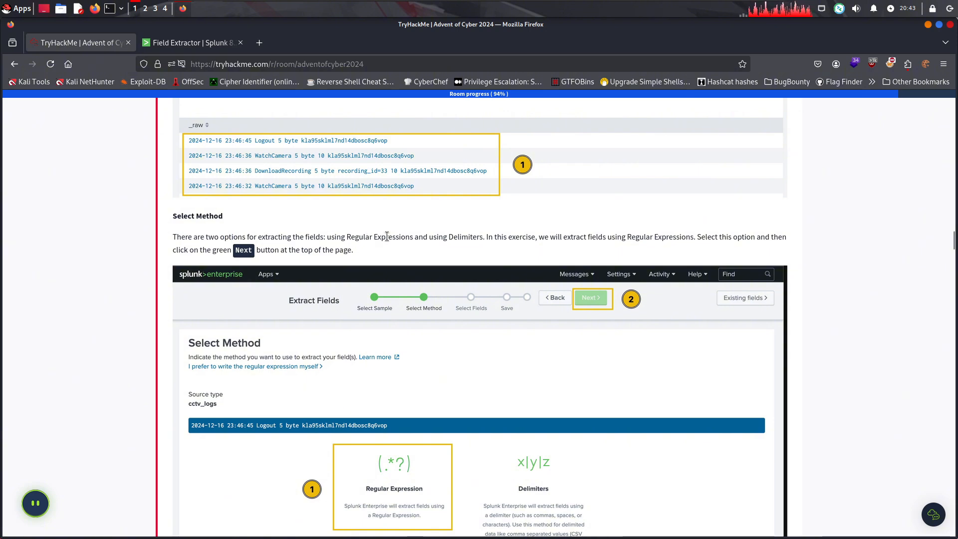
drag(370, 237, 402, 236)
click(437, 234)
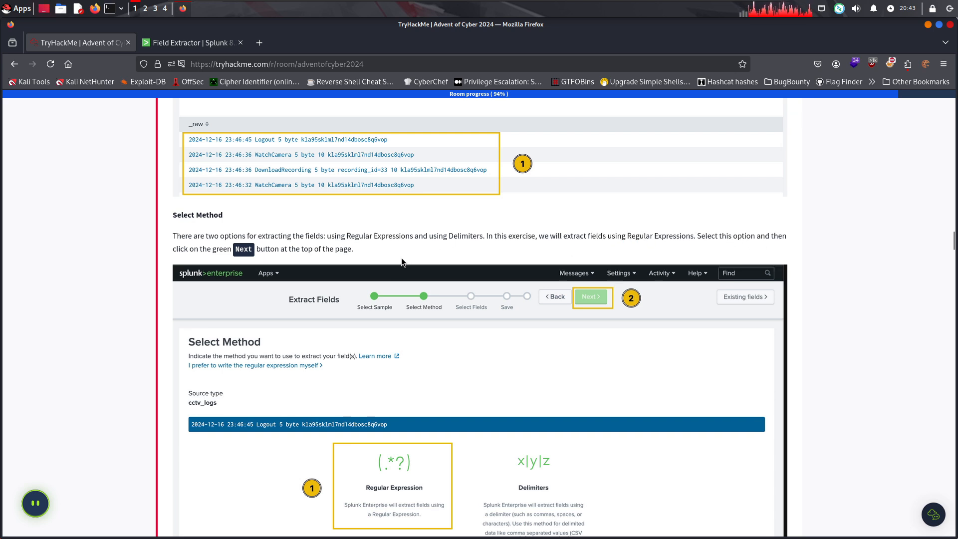
Choose Regular Expression as the extraction method in the Splunk field extractor and continue to Select Fields
scroll(394, 250, down, 3)
key(ctrl+Tab)
click(381, 328)
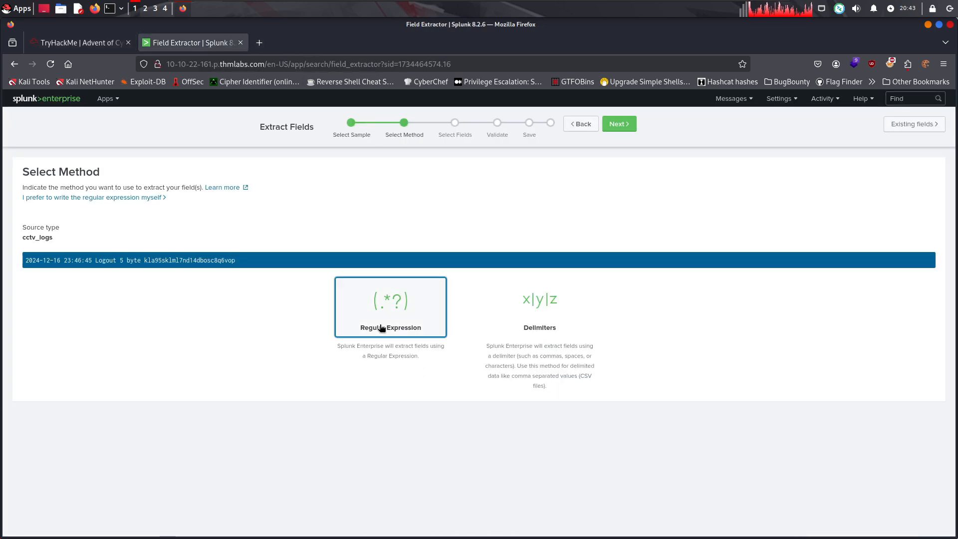
click(619, 124)
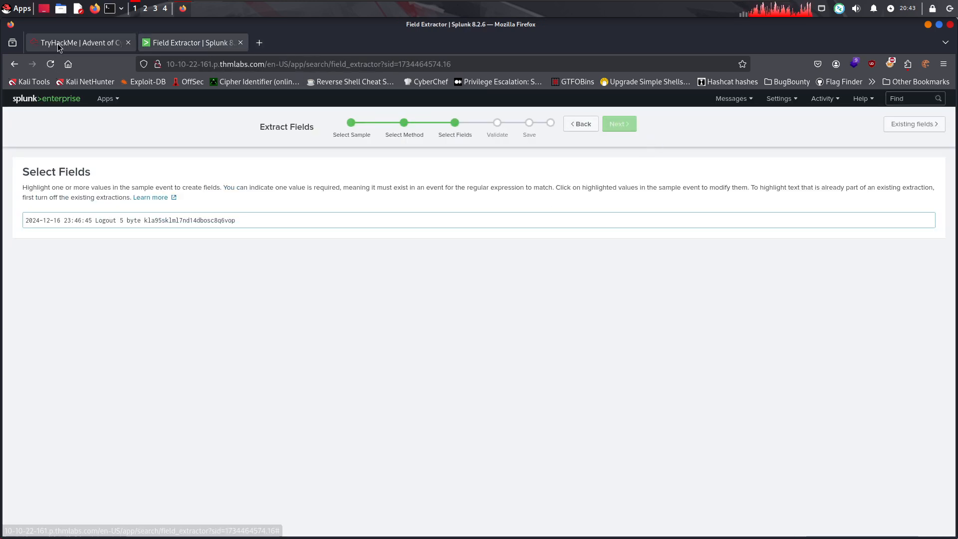
Read the room's Select Fields instructions on highlighting values in the sample log, including the animated example
click(58, 43)
scroll(271, 243, down, 6)
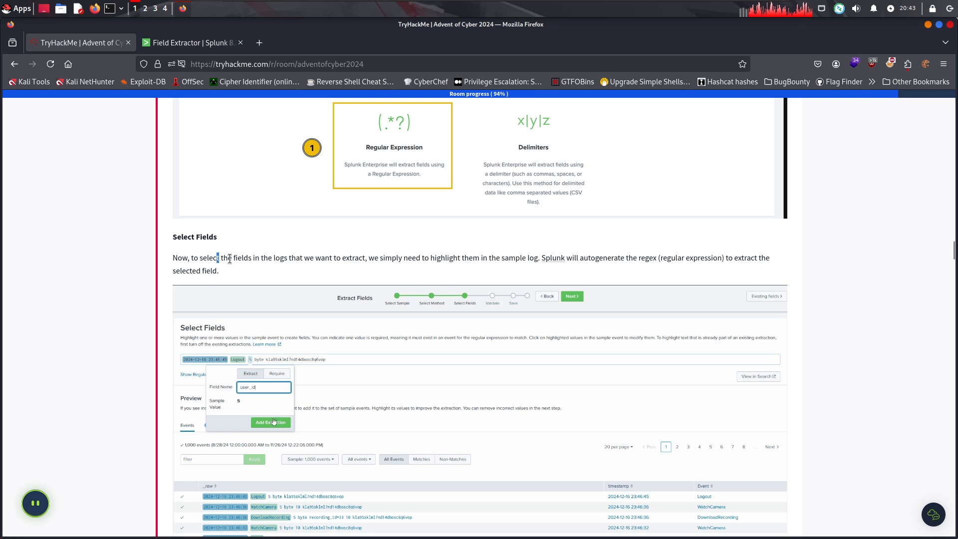
drag(230, 258, 764, 268)
click(762, 268)
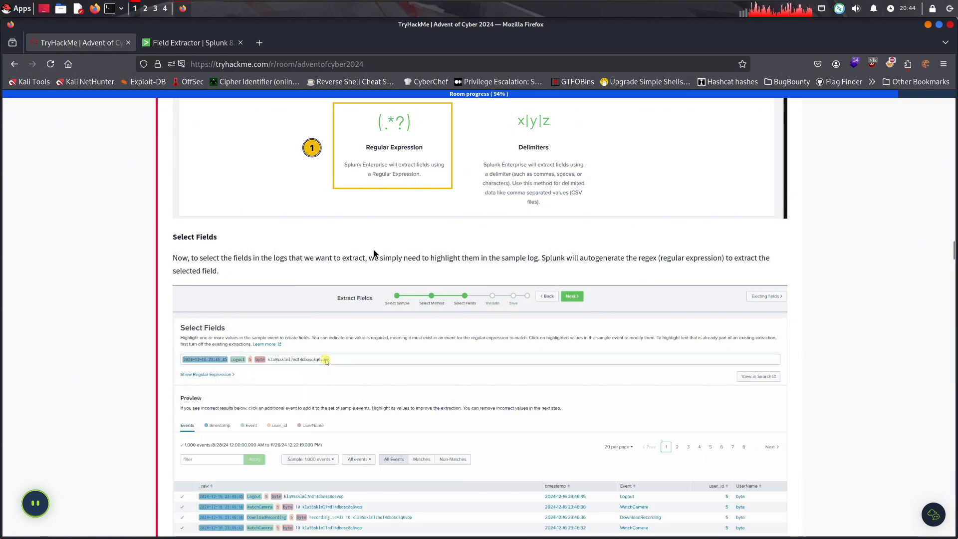
scroll(316, 256, down, 1)
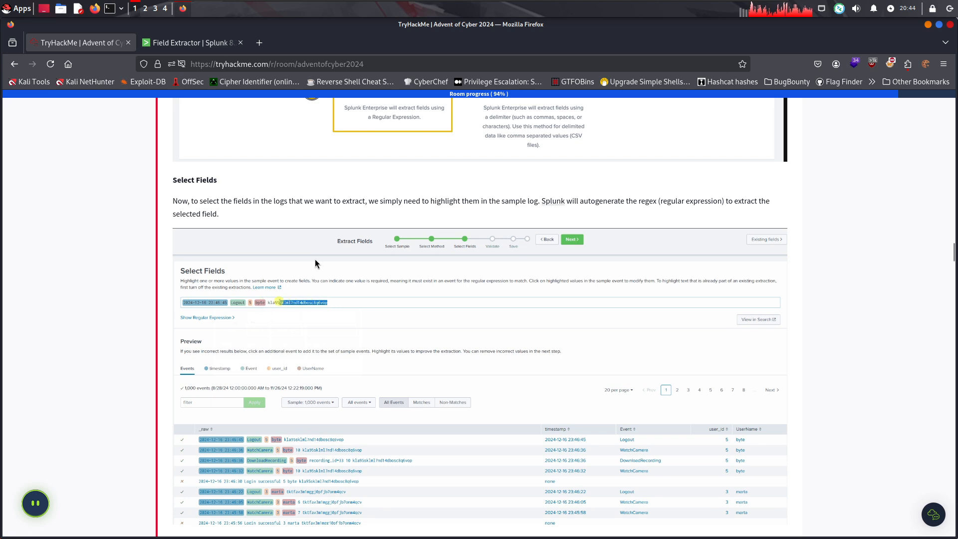
scroll(316, 259, down, 1)
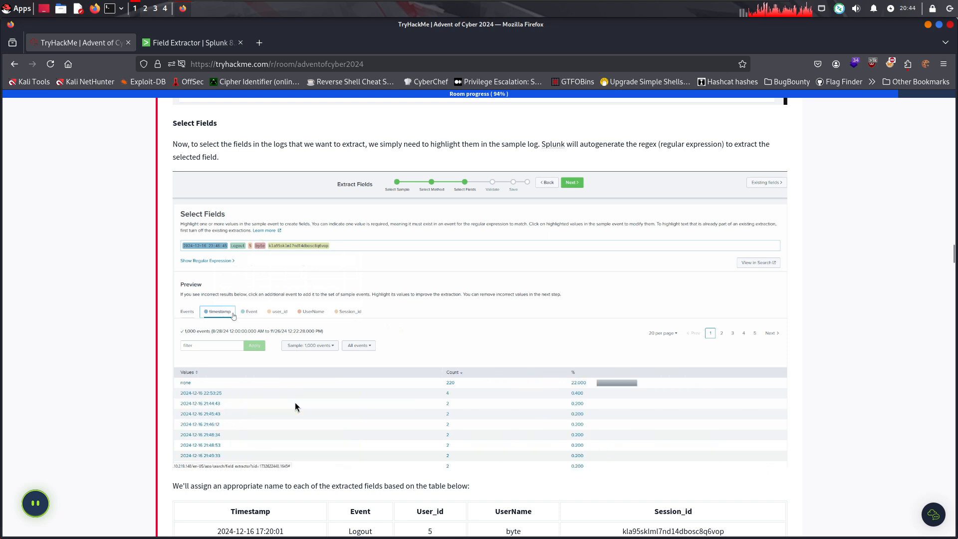
click(193, 44)
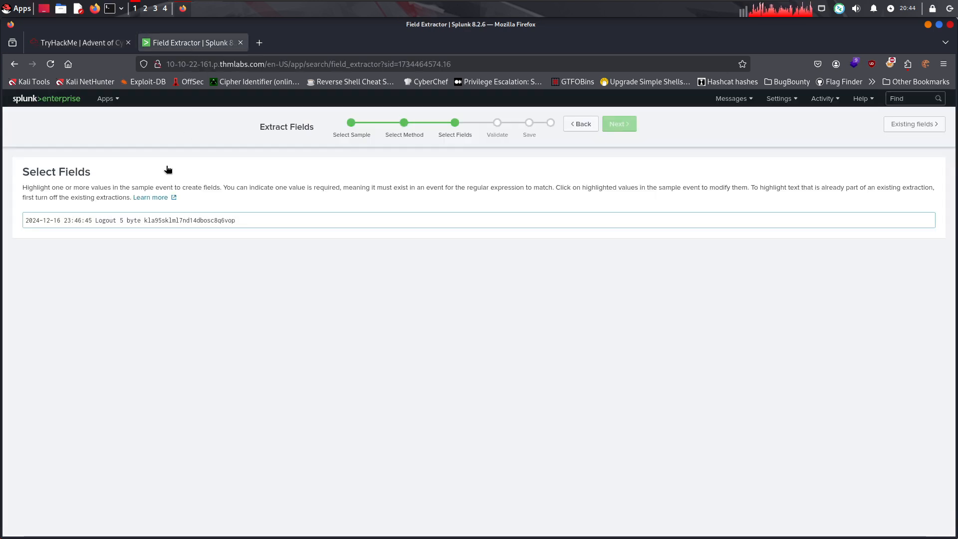
drag(63, 218, 21, 219)
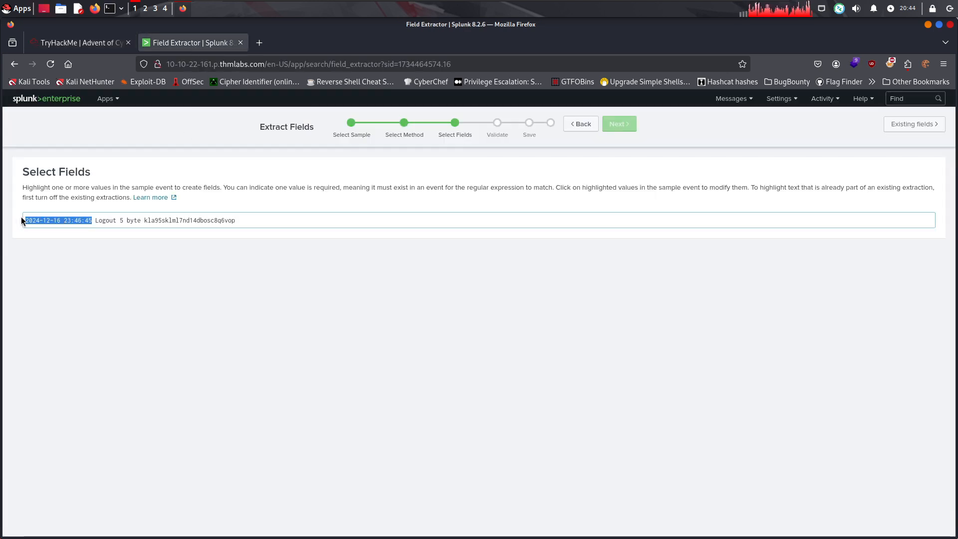
right_click(50, 219)
key(Escape)
click(41, 220)
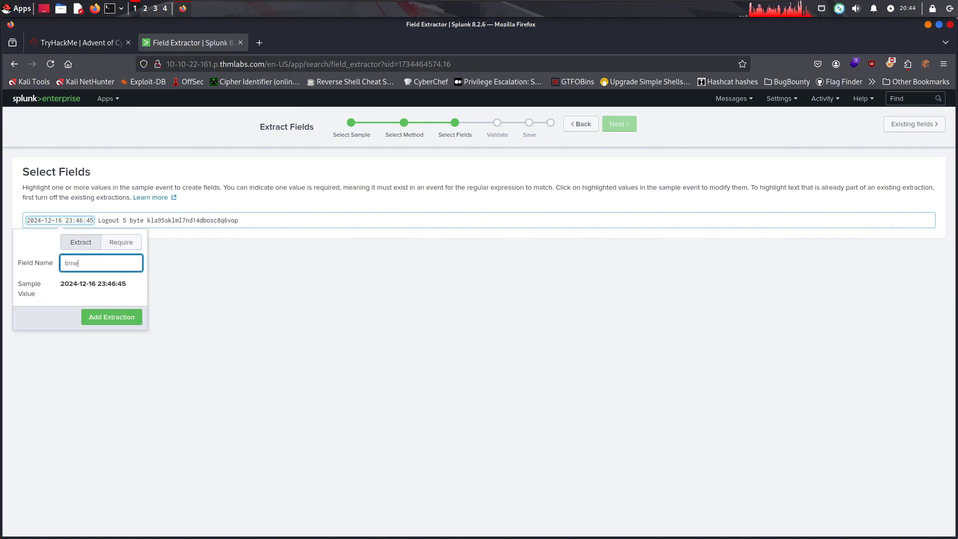
text(Timestamp)
key(Return)
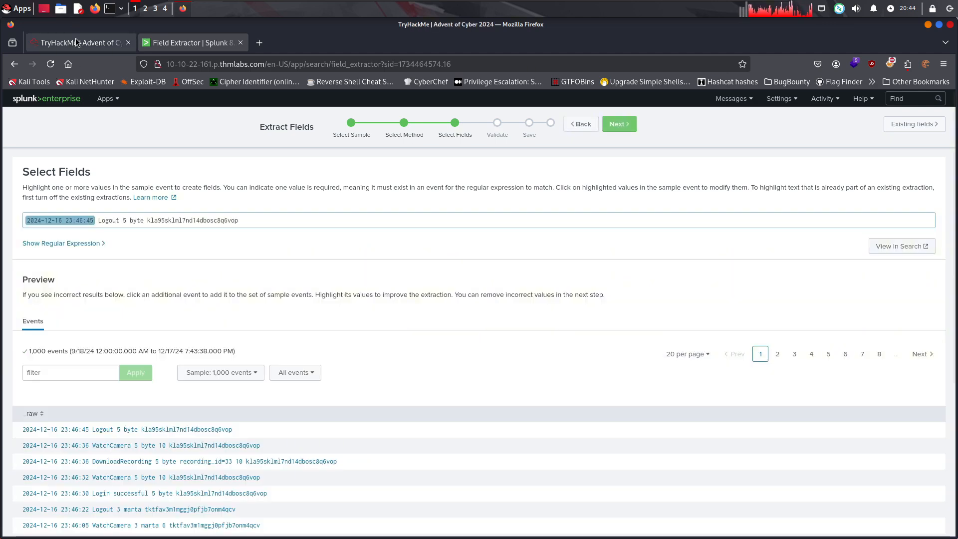
Consult the room's field naming table, and extract the sample event's Logout value as a field named Event
click(75, 42)
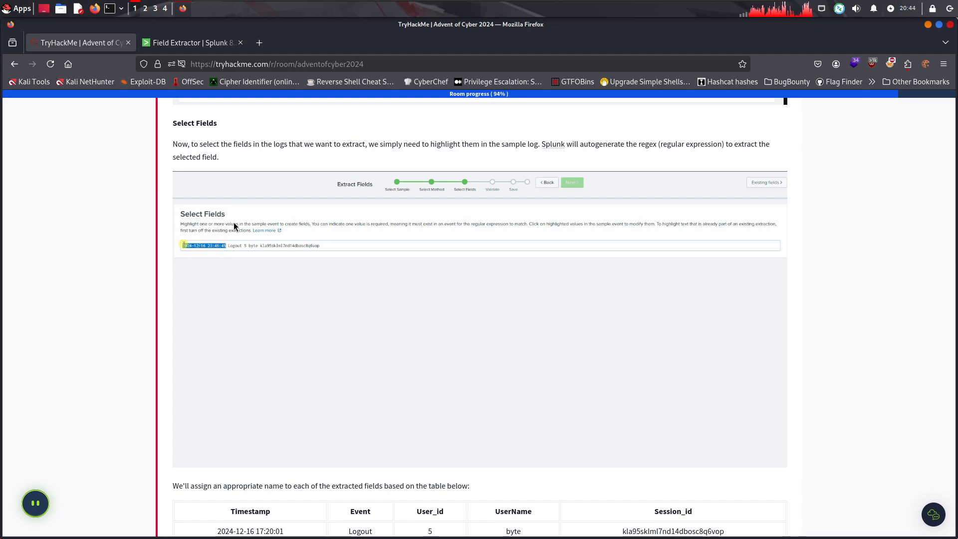
scroll(352, 270, down, 3)
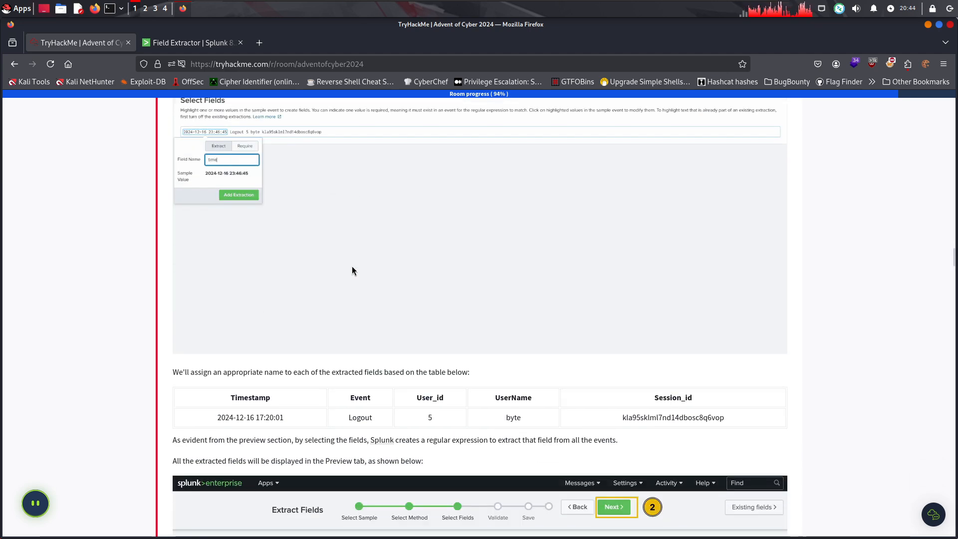
click(171, 47)
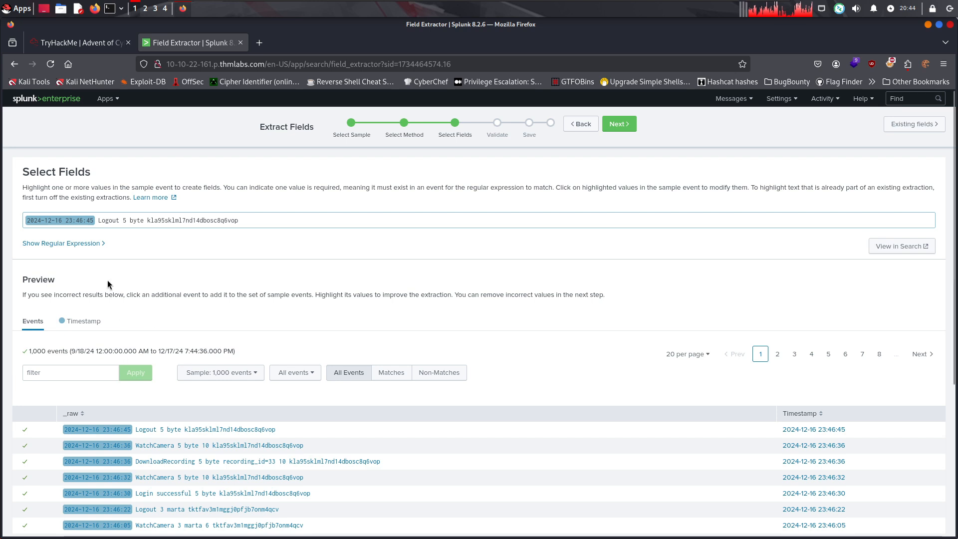
drag(120, 220, 103, 220)
right_click(110, 219)
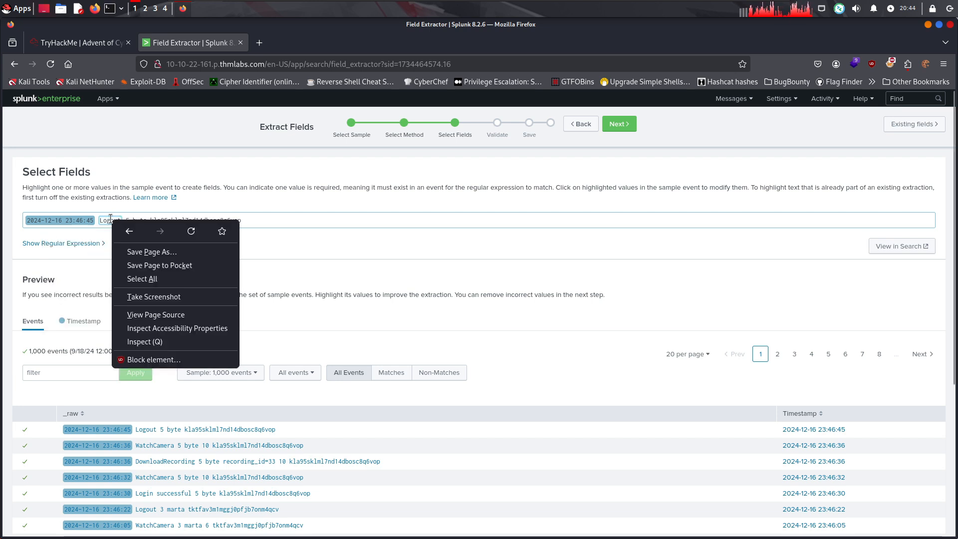
click(100, 221)
drag(102, 221, 122, 220)
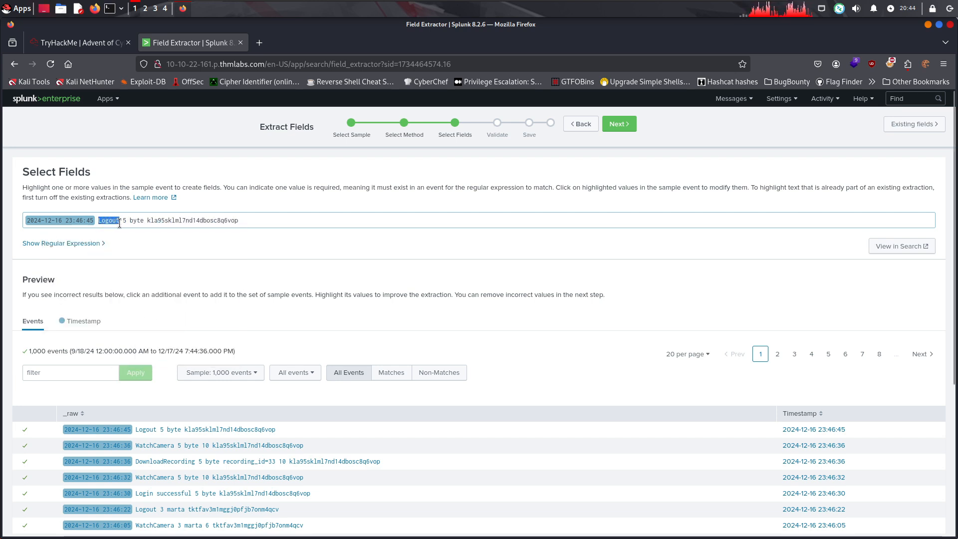
text(Event)
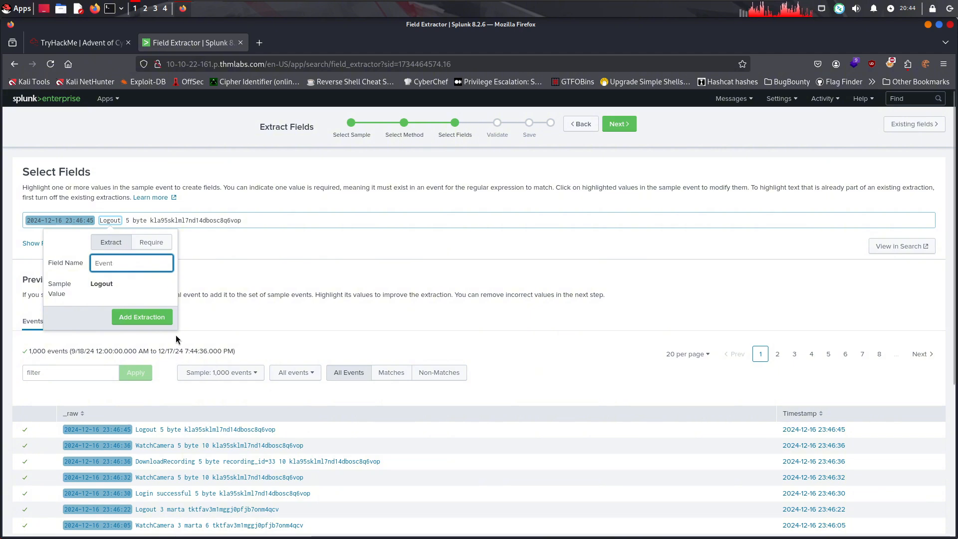
click(142, 316)
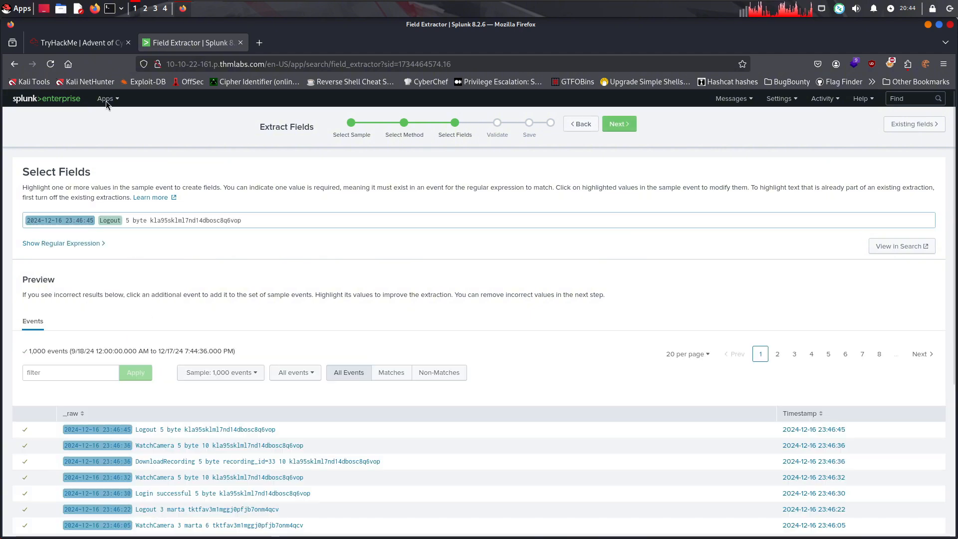
Extract the value 5 in the sample event as a field named User_id, checking the name against the room's table
click(80, 42)
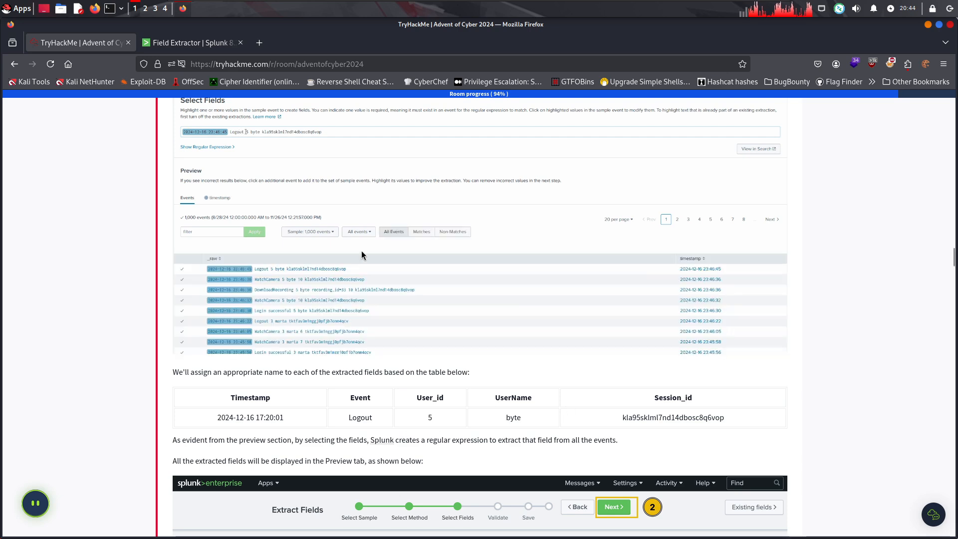
click(190, 42)
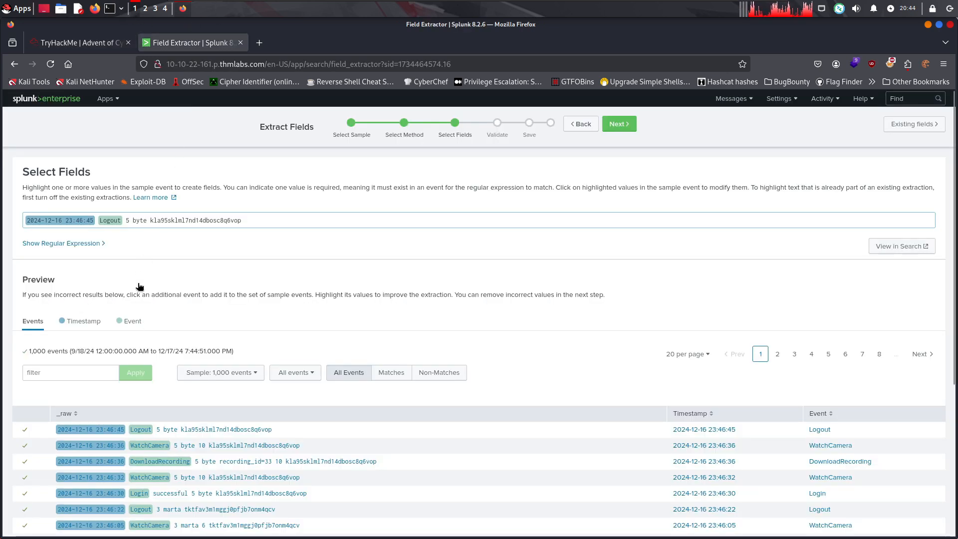
double_click(128, 220)
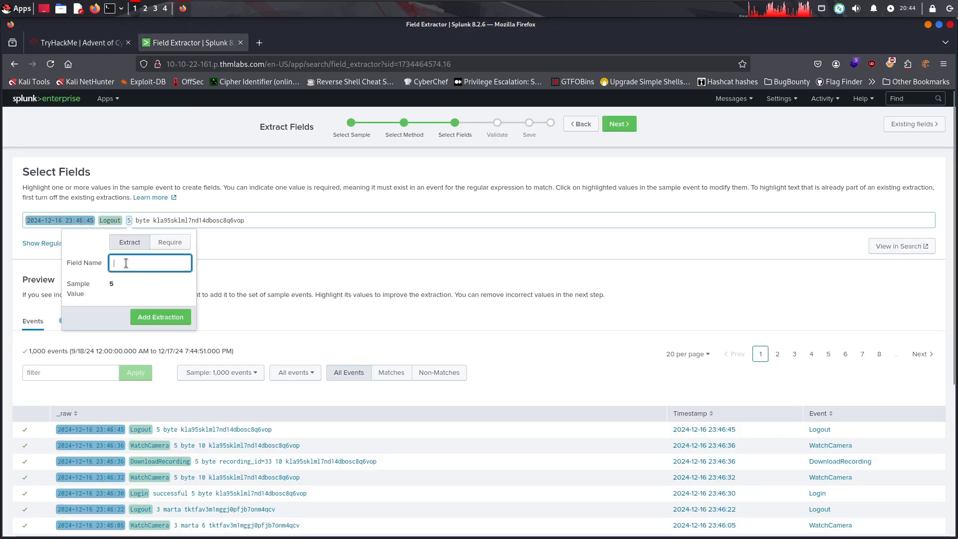
text(User_id)
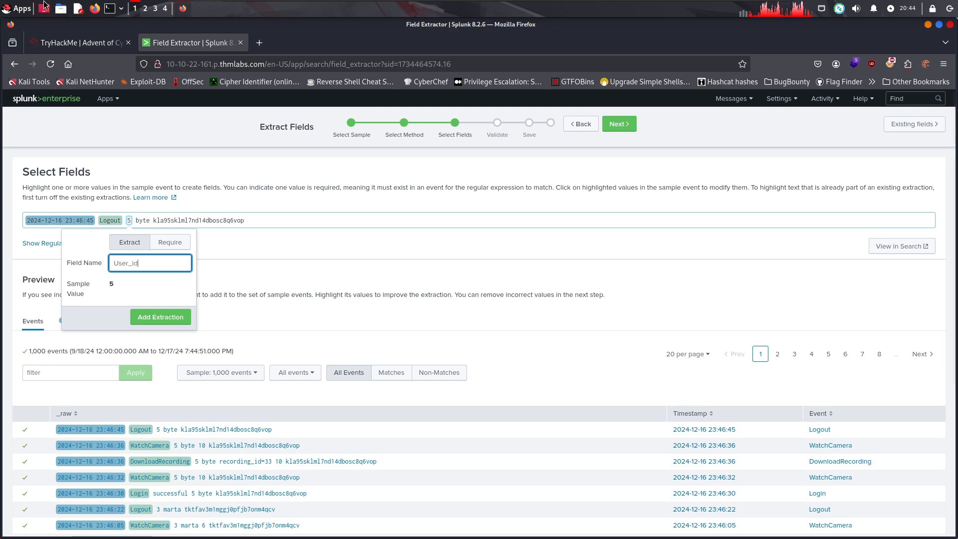
click(67, 41)
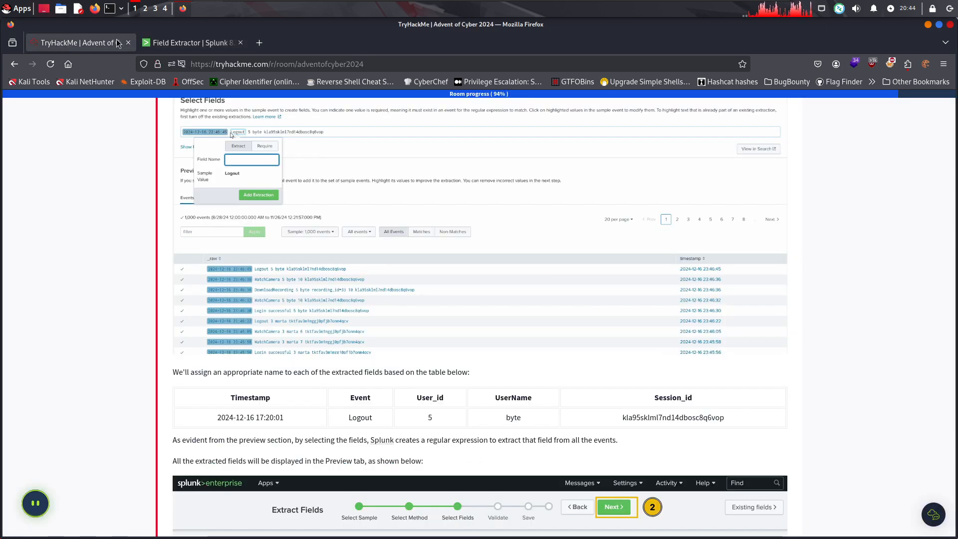
click(238, 47)
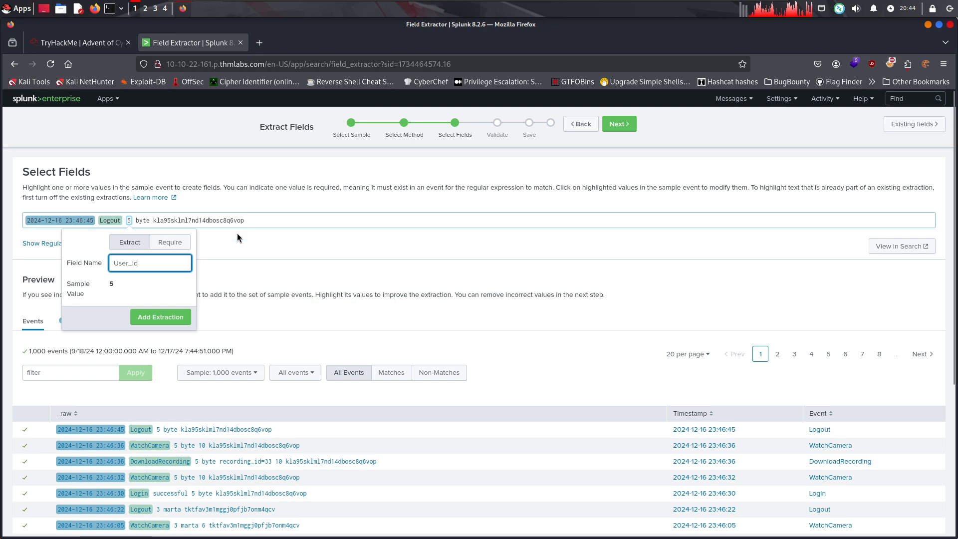
key(Return)
Check the room's table for the next field name, and extract the value byte in the sample event as UserName
click(82, 47)
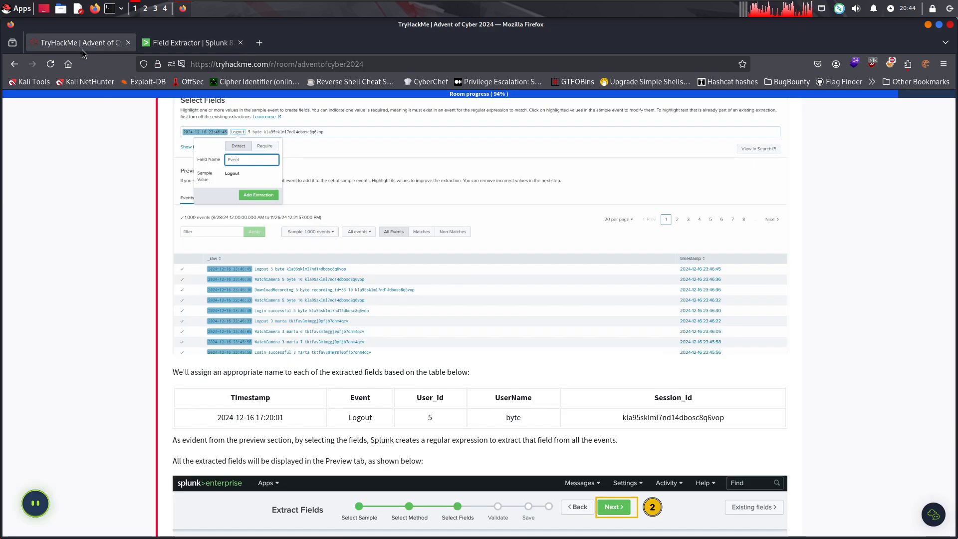
click(192, 43)
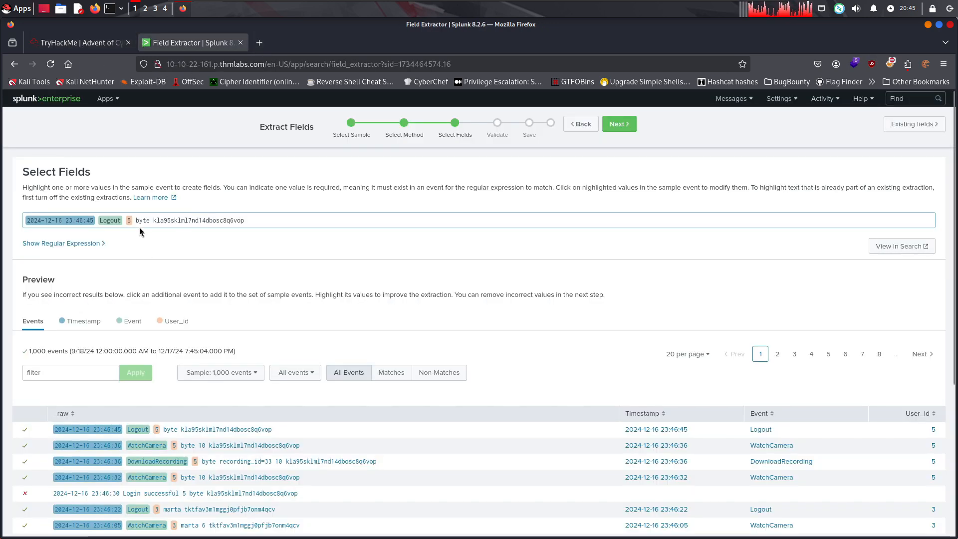
double_click(149, 218)
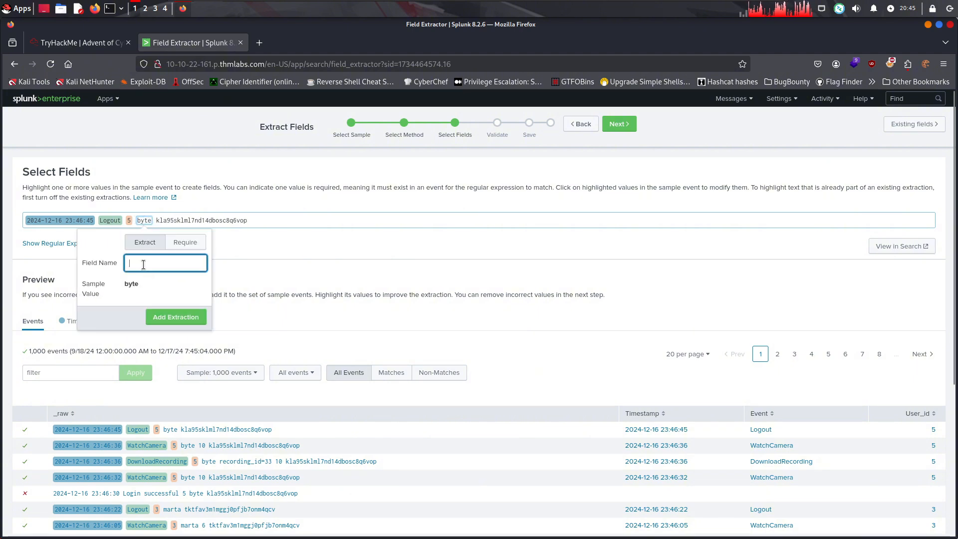
text(UserNa)
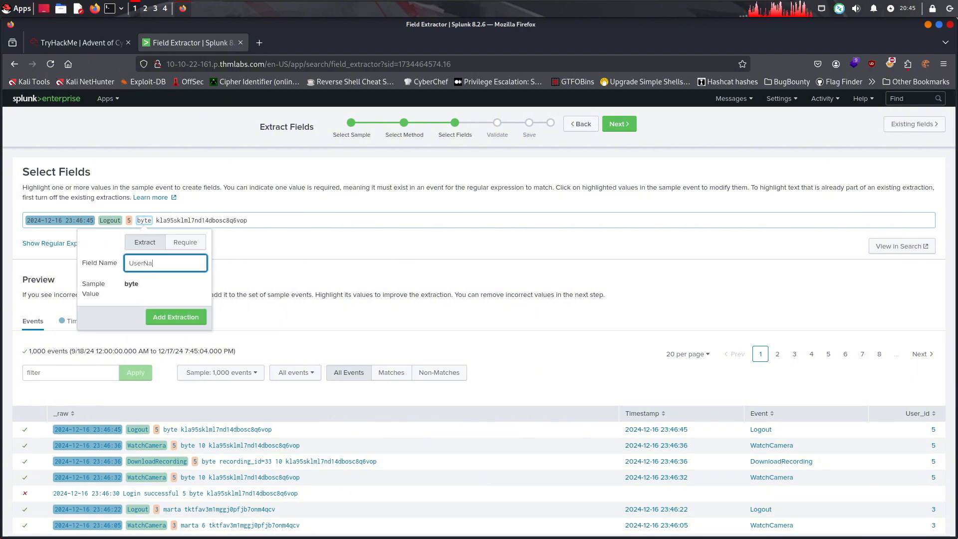
text(me)
click(177, 318)
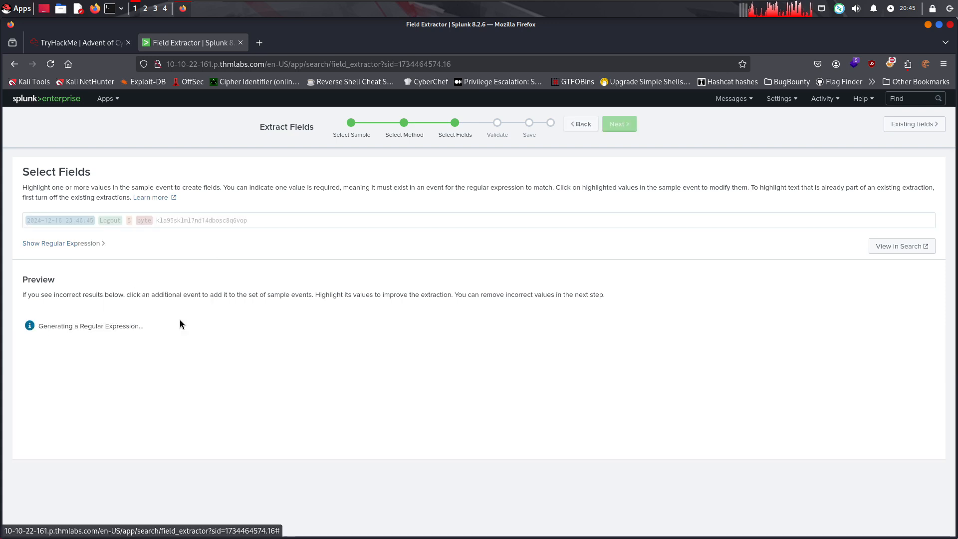
Look up the remaining field name in the room's table, and extract the sample event's session identifier as a field named Session_id
click(89, 42)
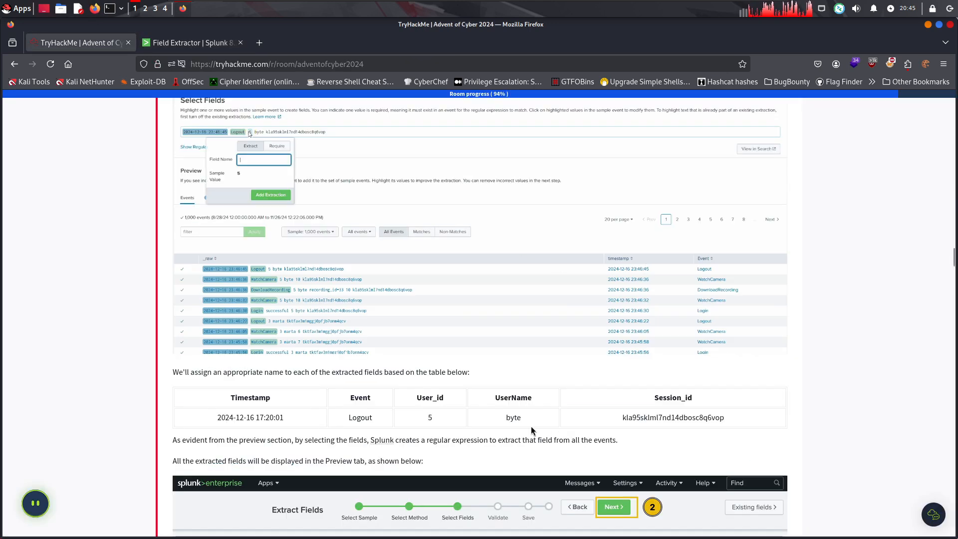
drag(434, 399, 444, 399)
click(482, 395)
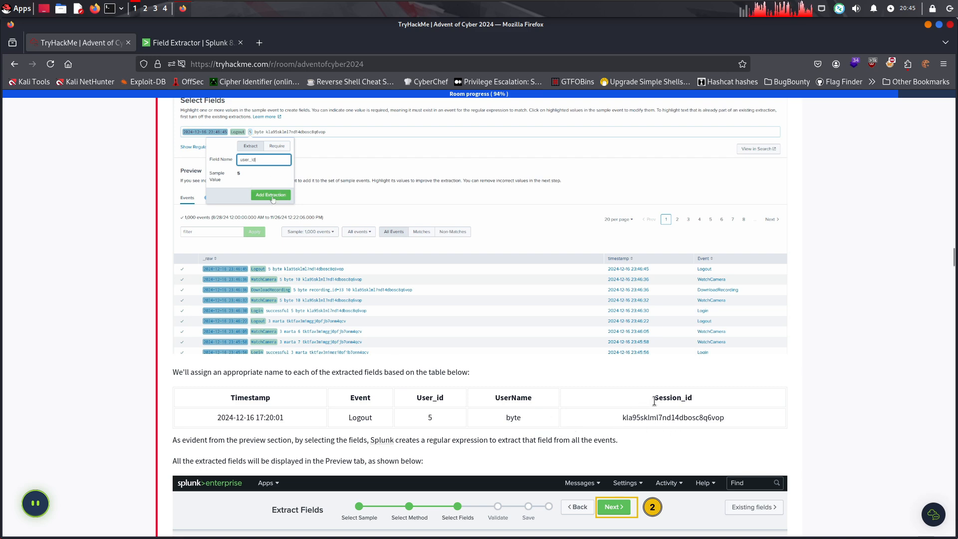
drag(654, 397, 721, 402)
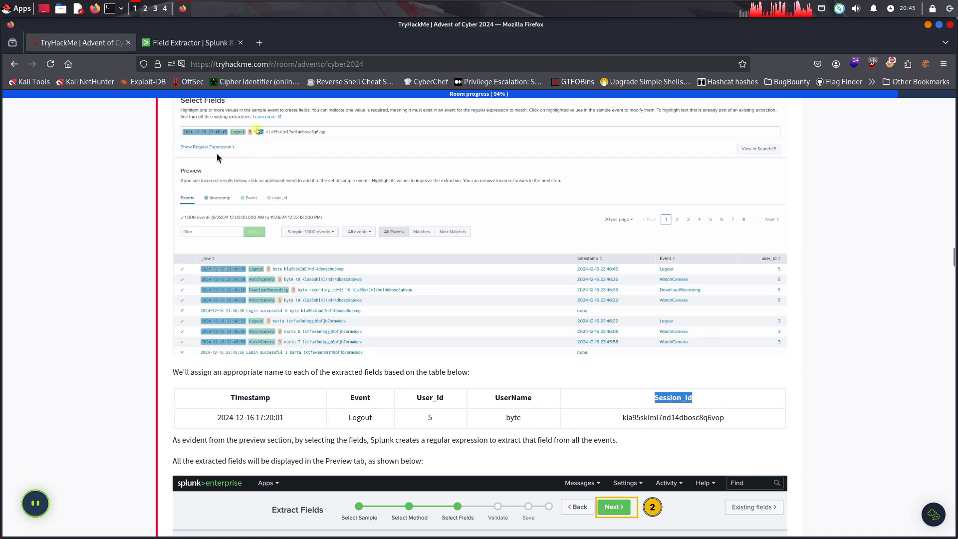
click(172, 42)
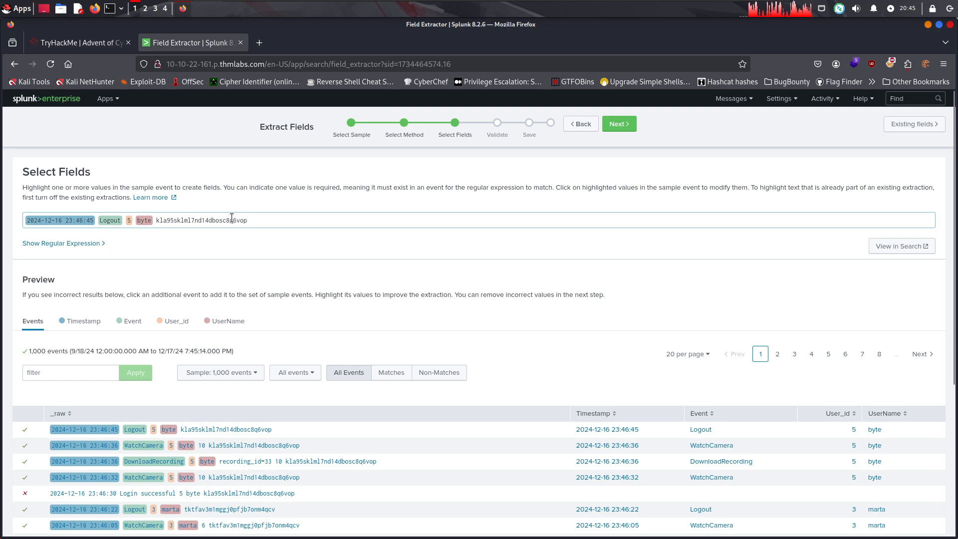
drag(248, 220, 156, 221)
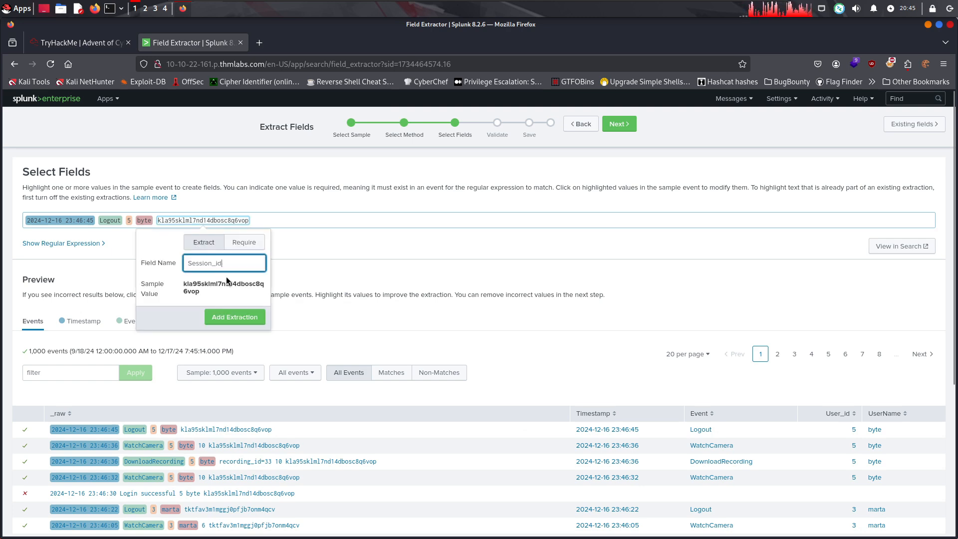
click(232, 321)
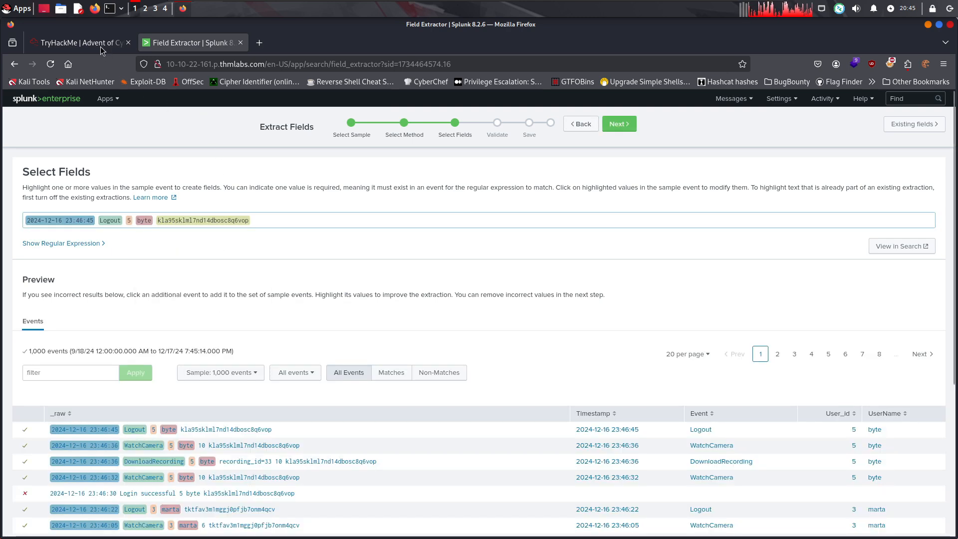
Read the room's explanation of the generated regular expression, and compare its preview of extracted fields with the extractor's own preview
click(102, 49)
scroll(459, 257, down, 3)
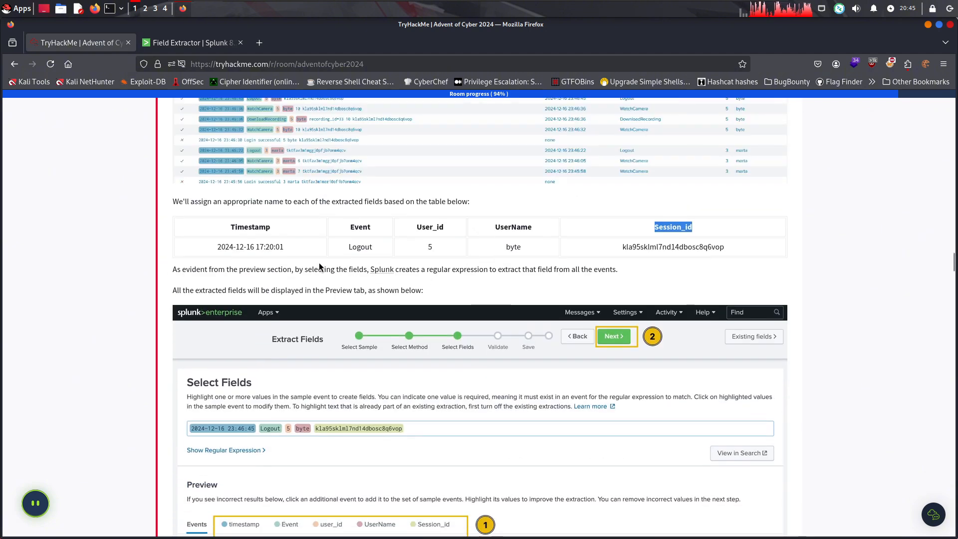
drag(409, 268, 472, 278)
click(531, 276)
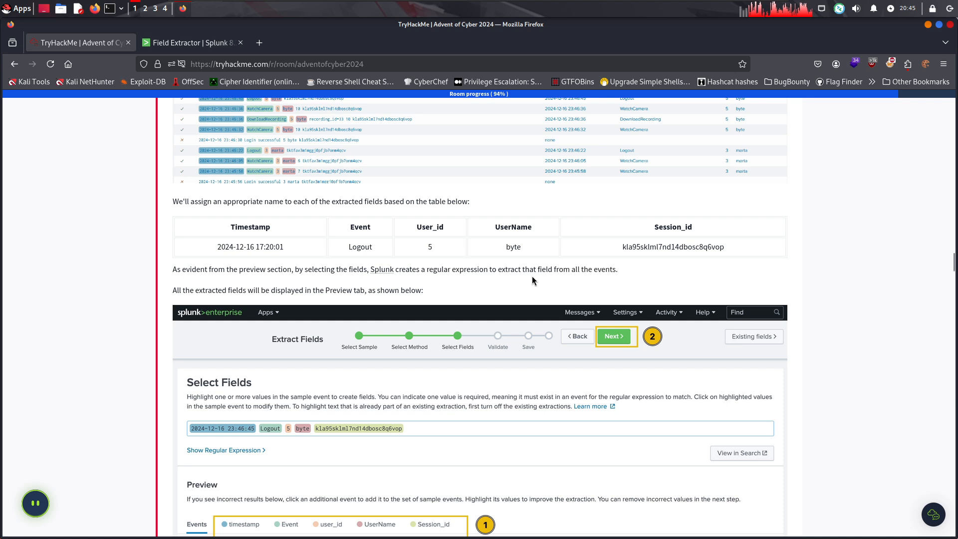
drag(534, 273, 530, 280)
click(524, 281)
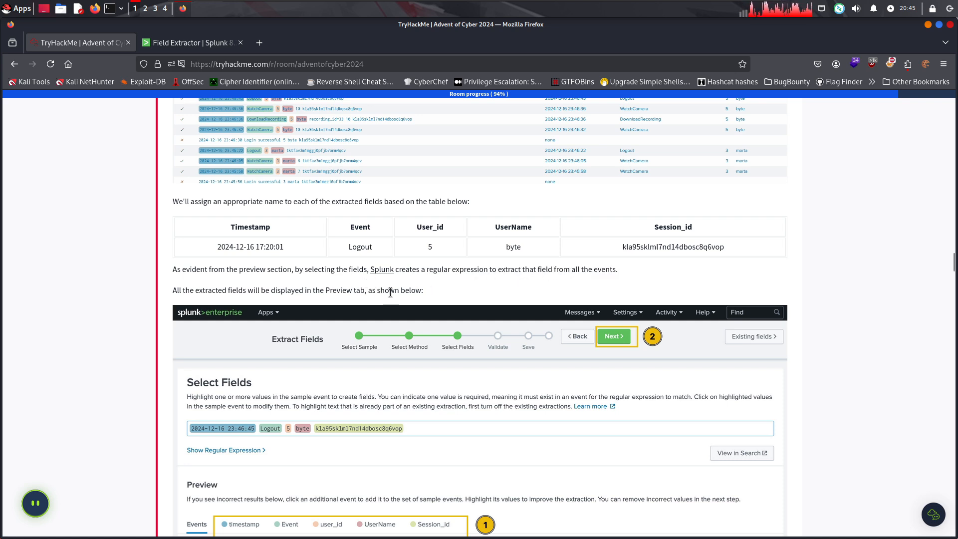
scroll(431, 303, down, 5)
click(202, 44)
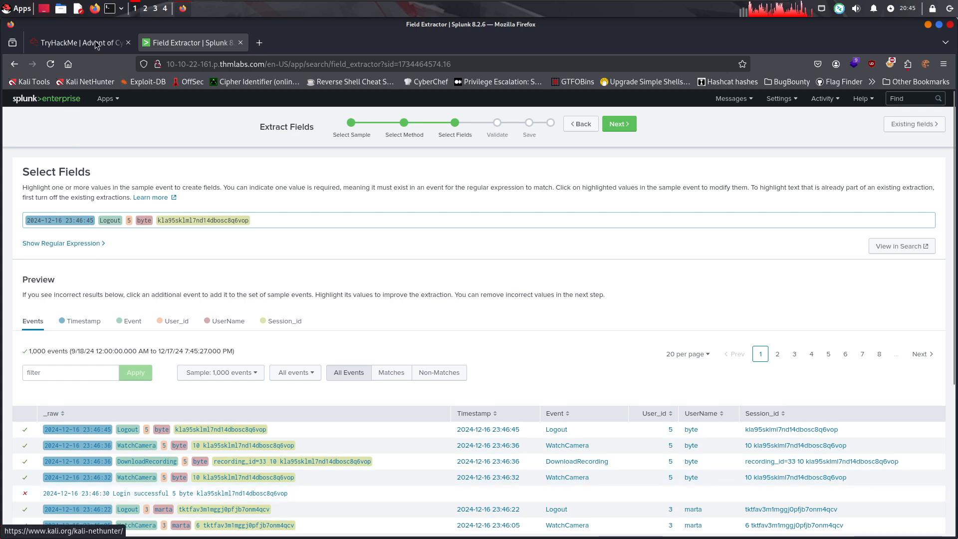
key(ctrl+shift+Tab)
scroll(361, 430, down, 3)
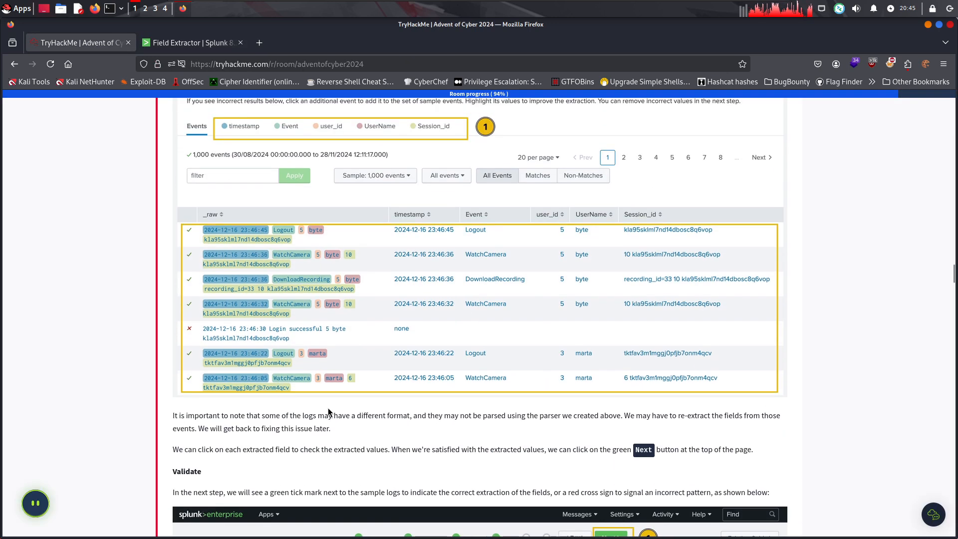
Read the room's note about logs with a different format that the created parser may not parse
drag(246, 415, 304, 421)
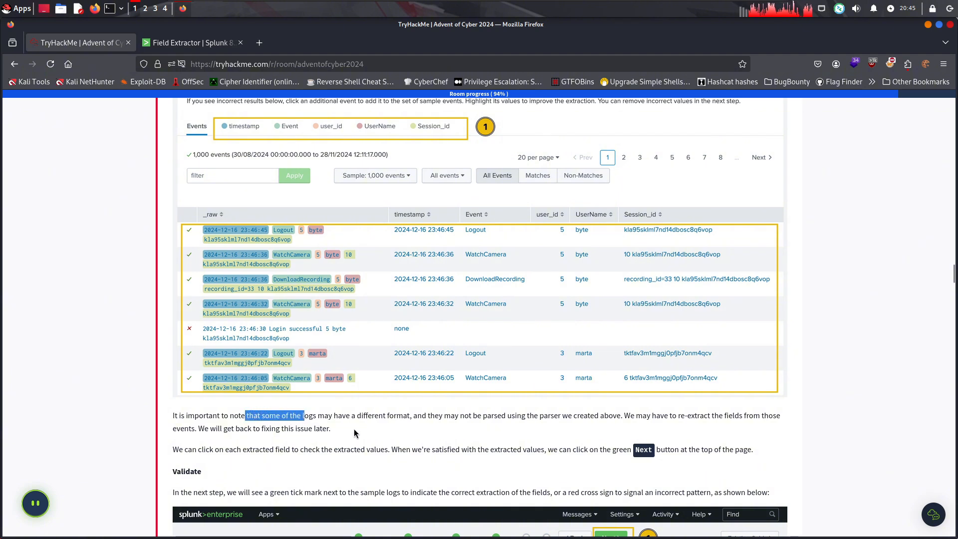
drag(372, 430, 477, 408)
click(431, 432)
drag(386, 406, 158, 407)
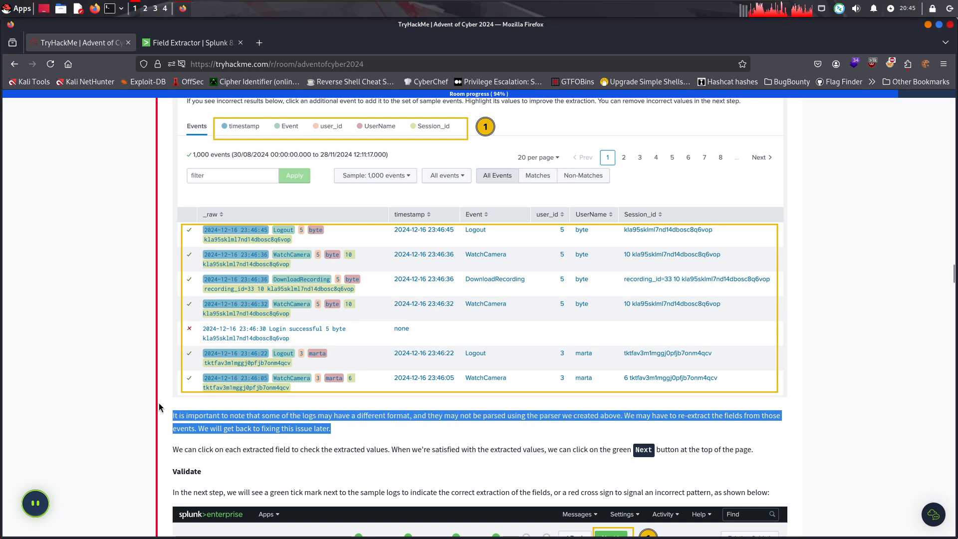
click(401, 443)
scroll(371, 438, down, 3)
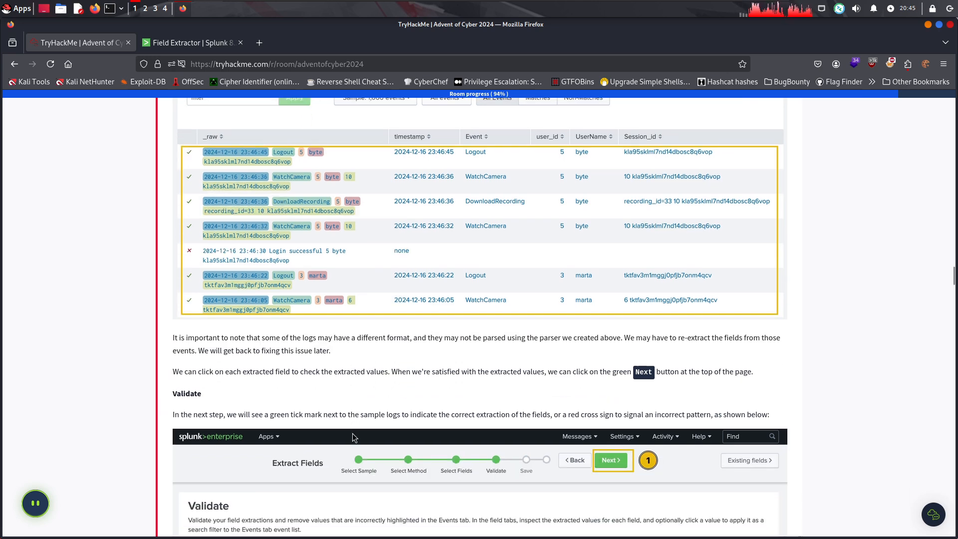
drag(204, 284, 241, 291)
click(242, 291)
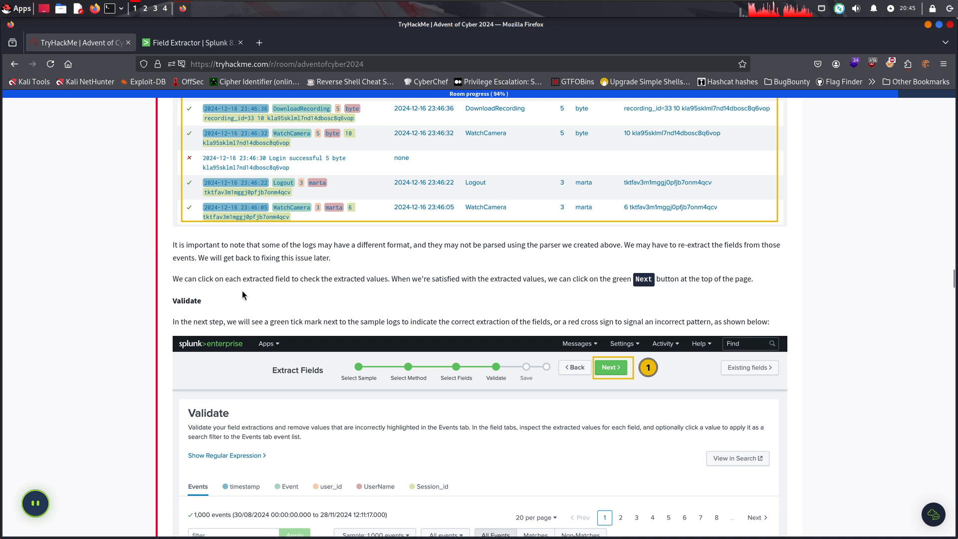
Read the room's advice on checking extracted values, and advance the field extraction to the Validate stage
drag(361, 279, 593, 281)
click(521, 279)
click(610, 288)
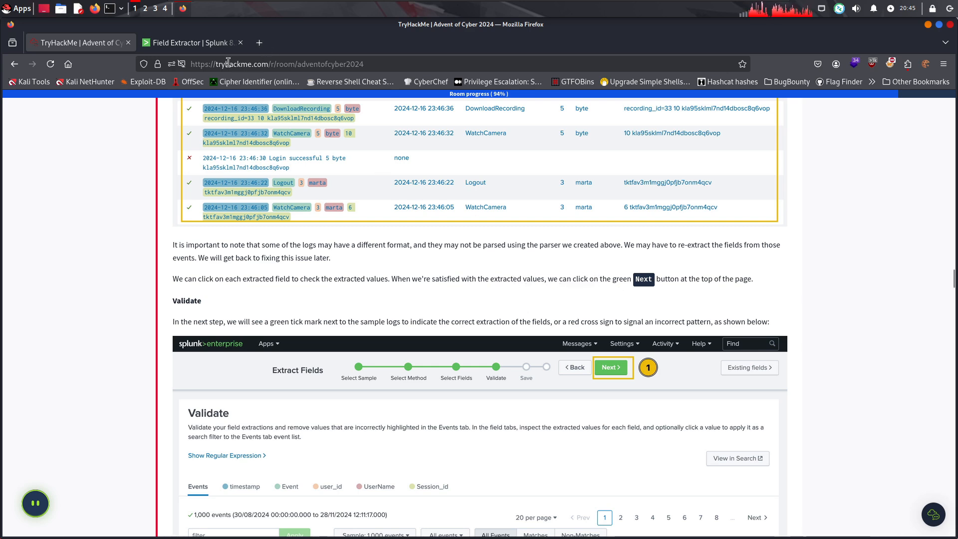
click(179, 40)
click(617, 126)
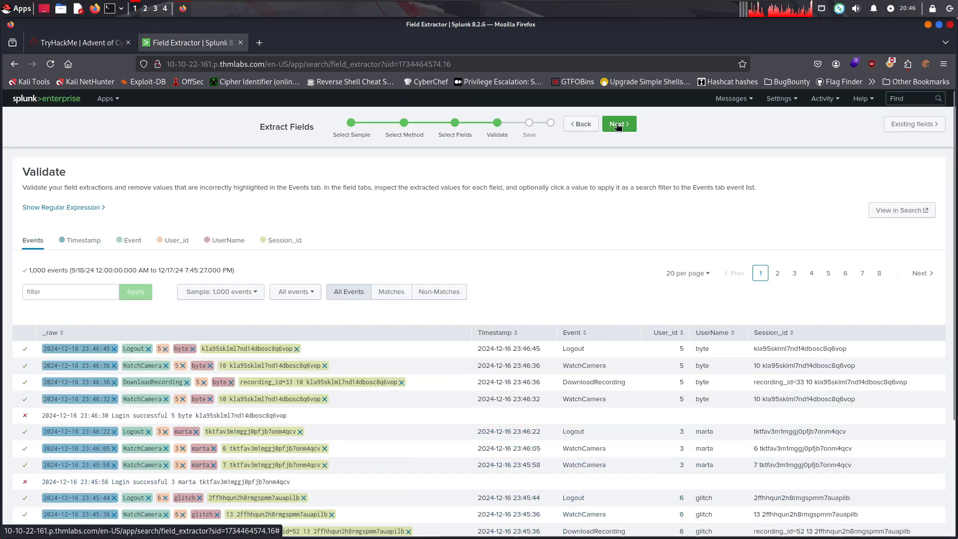
click(613, 125)
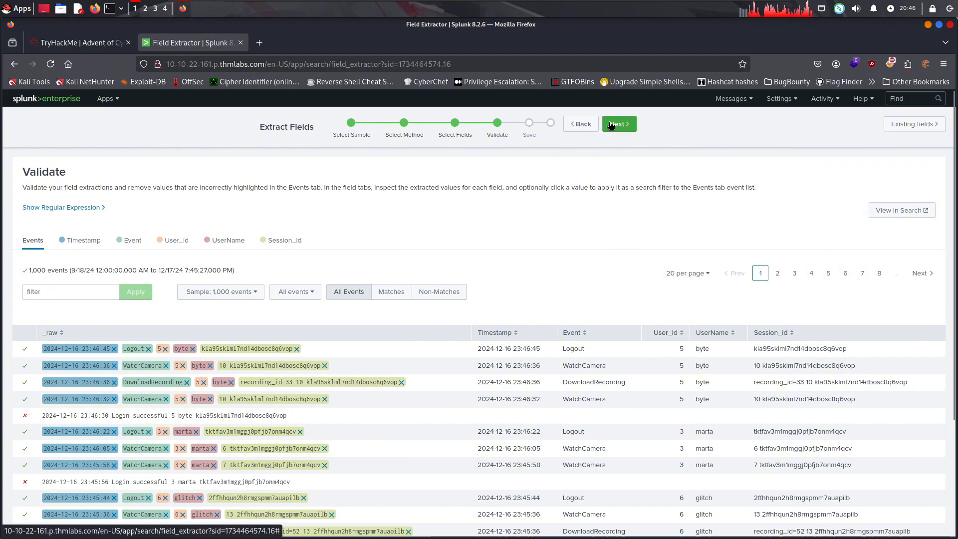
Read how the room explains tick and cross marks in validation, and compare its example with the extractor's Validate stage
click(80, 43)
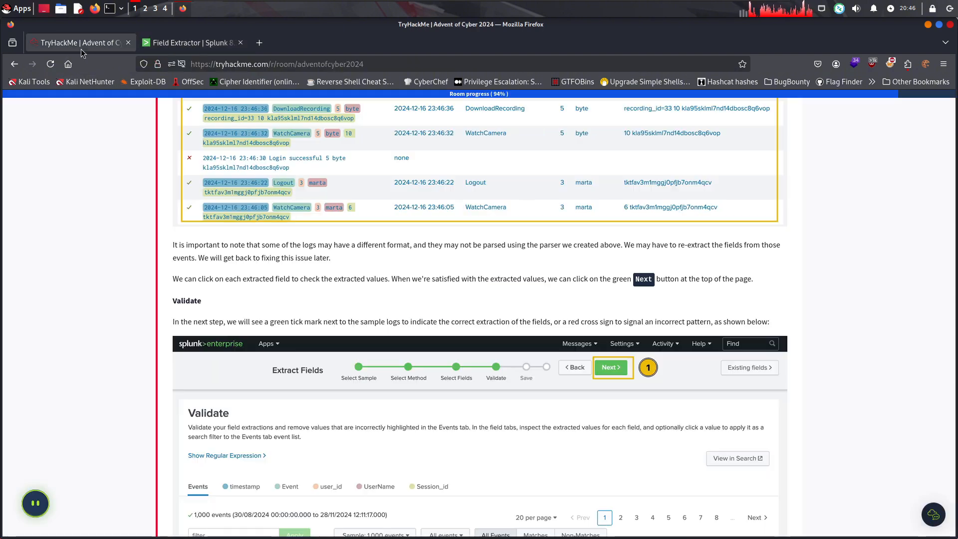
scroll(335, 258, down, 3)
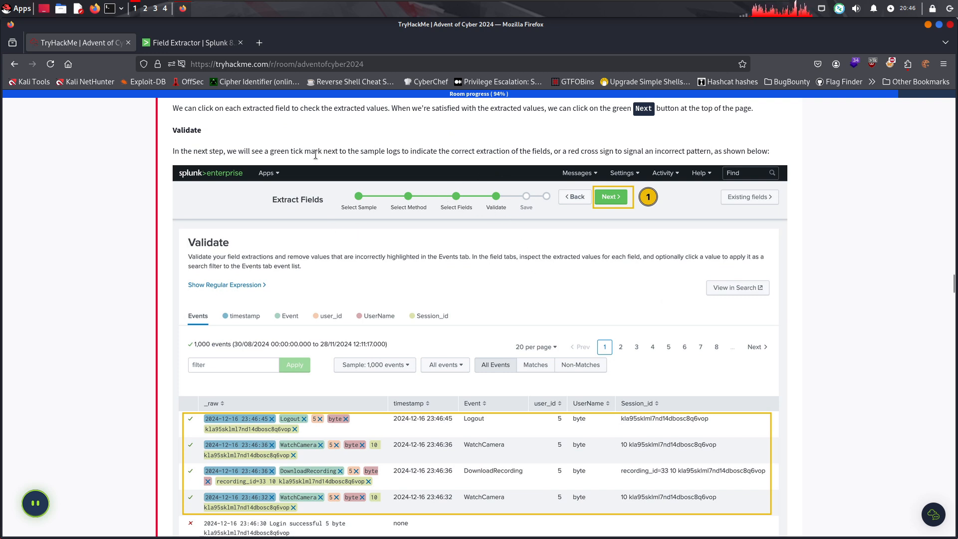
drag(228, 151, 773, 156)
click(527, 153)
click(773, 156)
scroll(511, 143, down, 2)
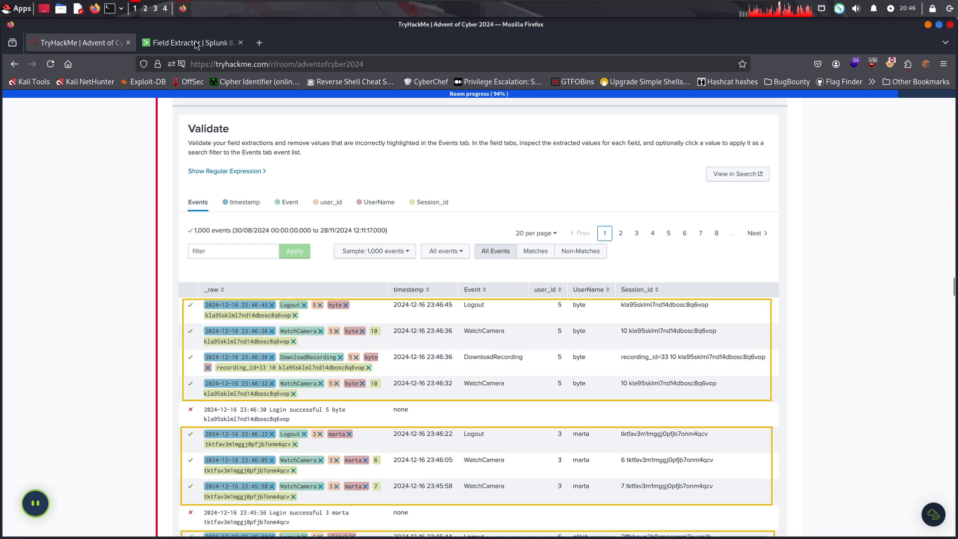
key(ctrl+Tab)
click(608, 124)
click(87, 43)
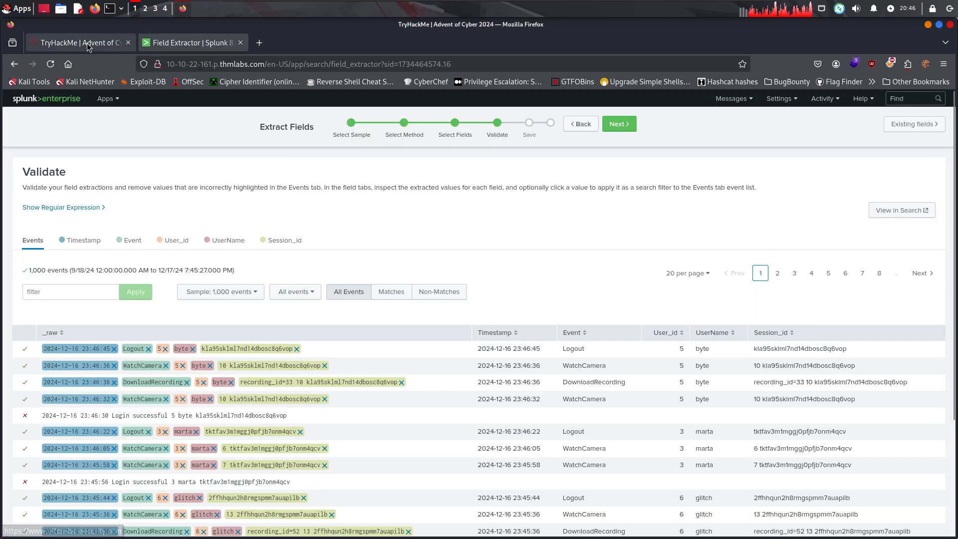
Read the room's Save and Analyse introduction, and advance the field extraction to the Save stage
scroll(430, 302, down, 5)
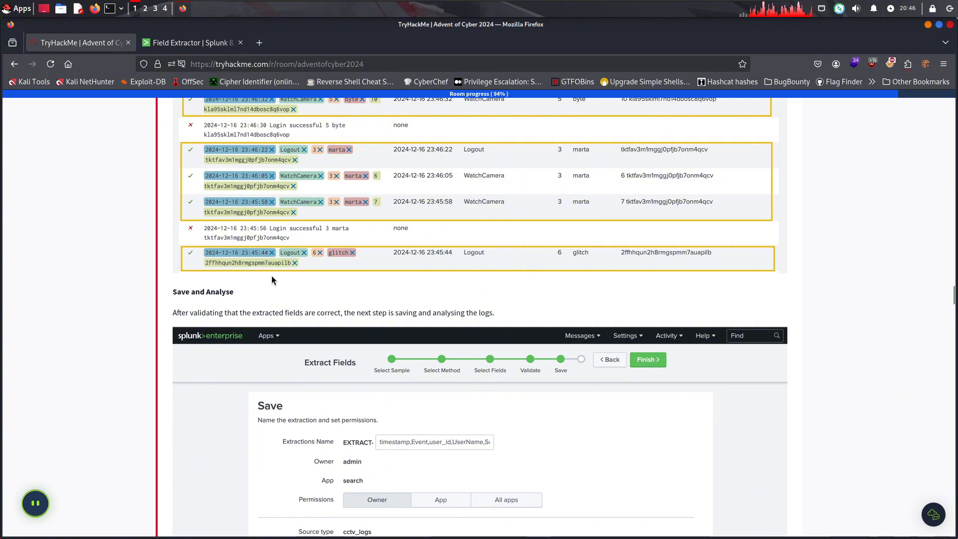
drag(240, 313, 493, 310)
click(494, 310)
scroll(395, 292, down, 6)
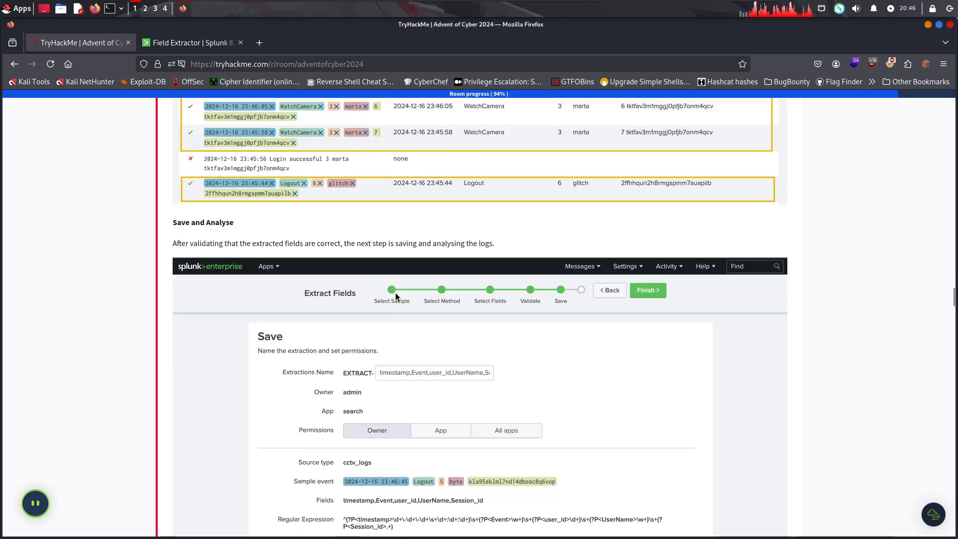
click(214, 50)
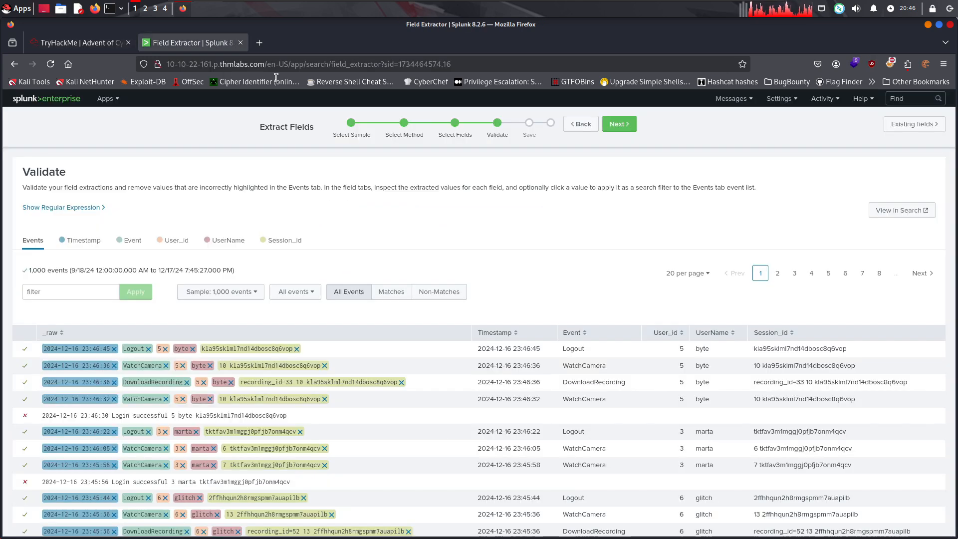
click(619, 121)
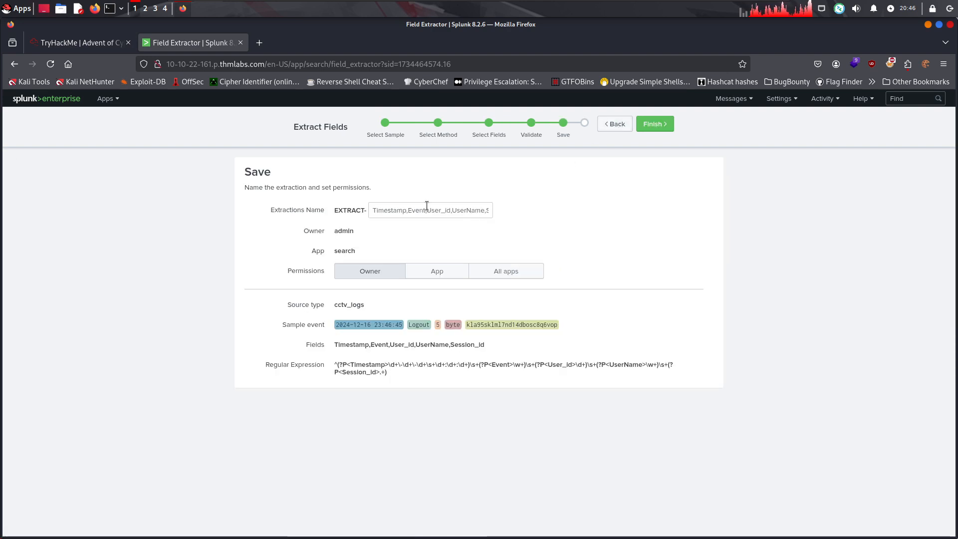
Read the room's instructions for saving the extraction and exploring the created fields in Search
click(78, 44)
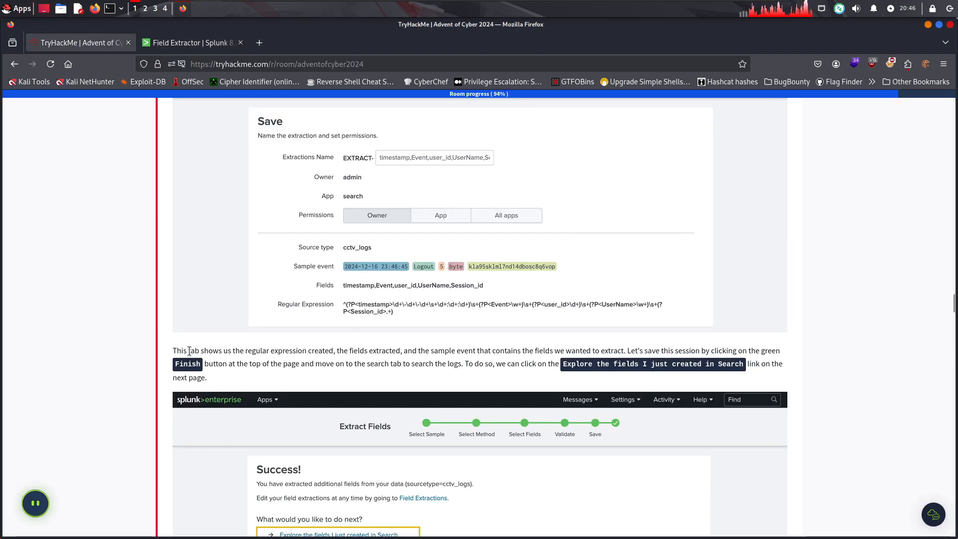
drag(173, 350, 325, 372)
click(380, 373)
drag(388, 366, 435, 367)
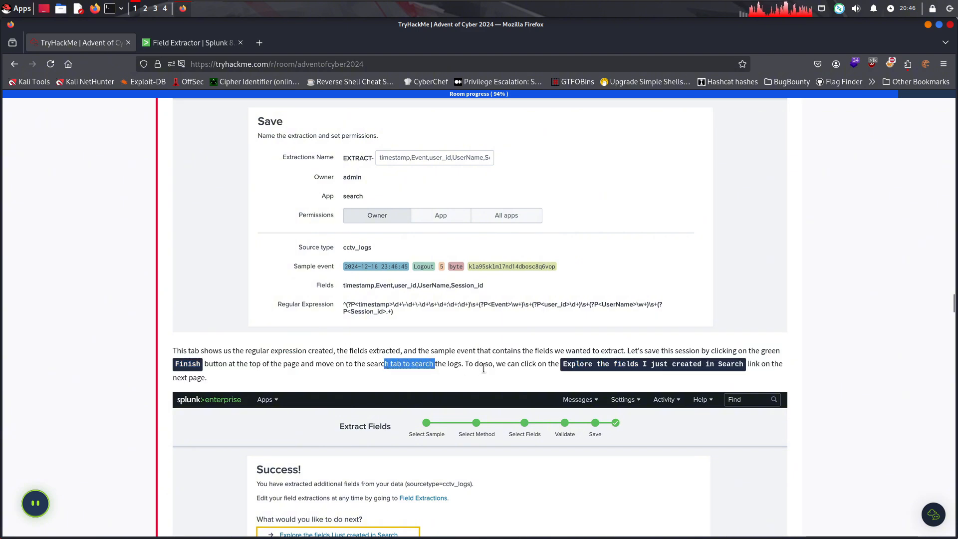
click(485, 369)
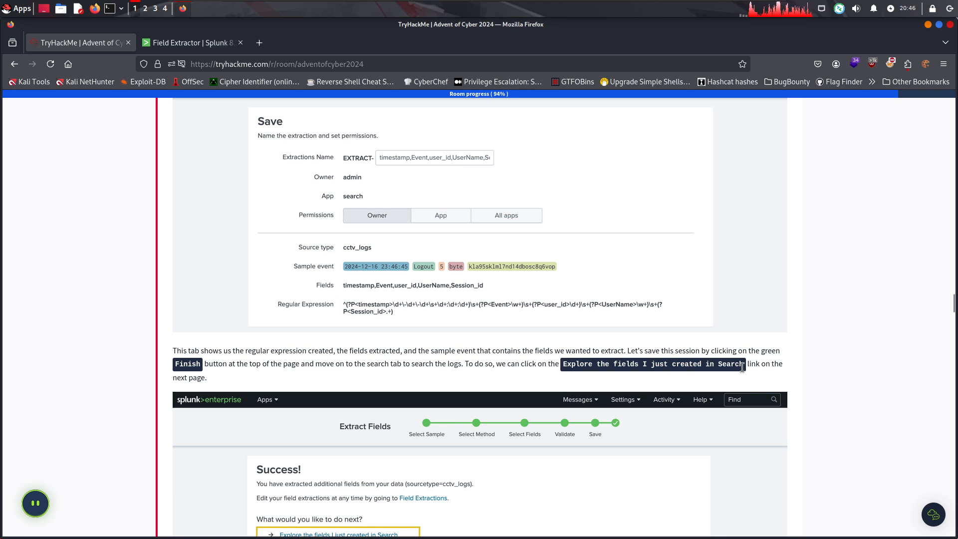
drag(742, 367, 661, 364)
click(639, 363)
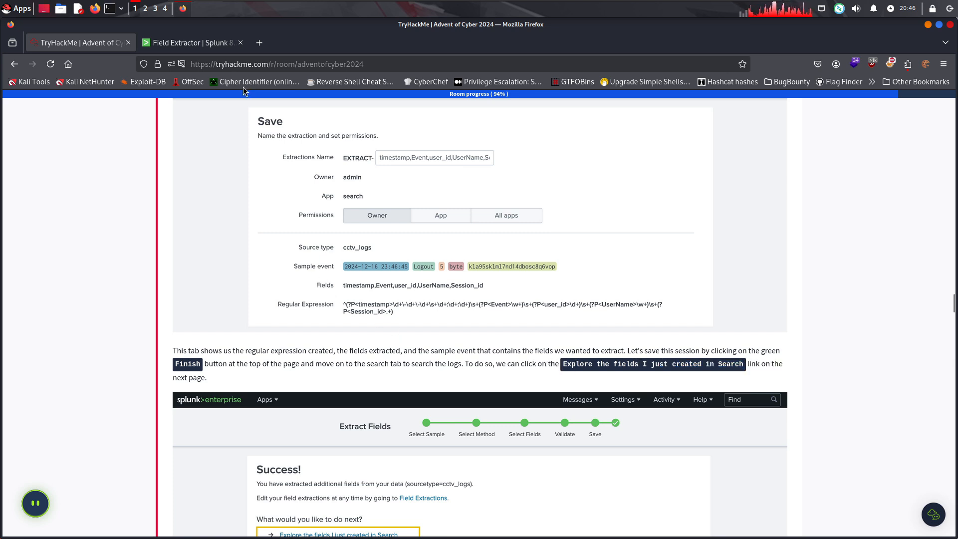
Finish saving the cctv_logs field extraction with Owner permissions, and explore the newly created fields in Search
click(186, 45)
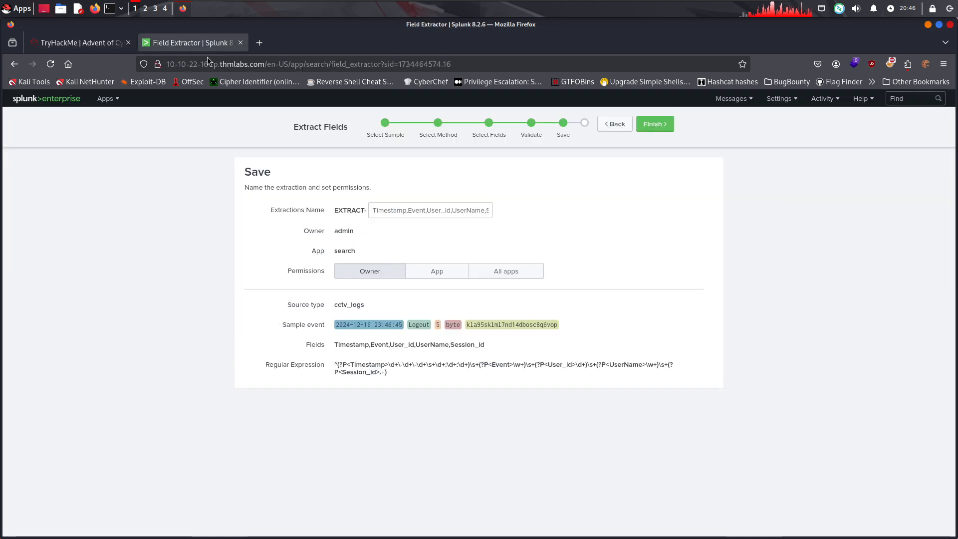
click(654, 123)
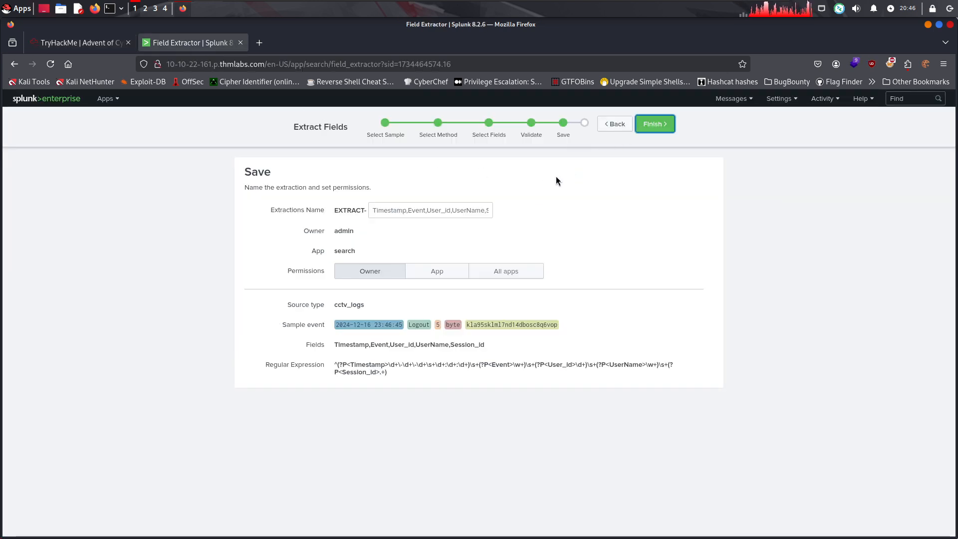
click(659, 128)
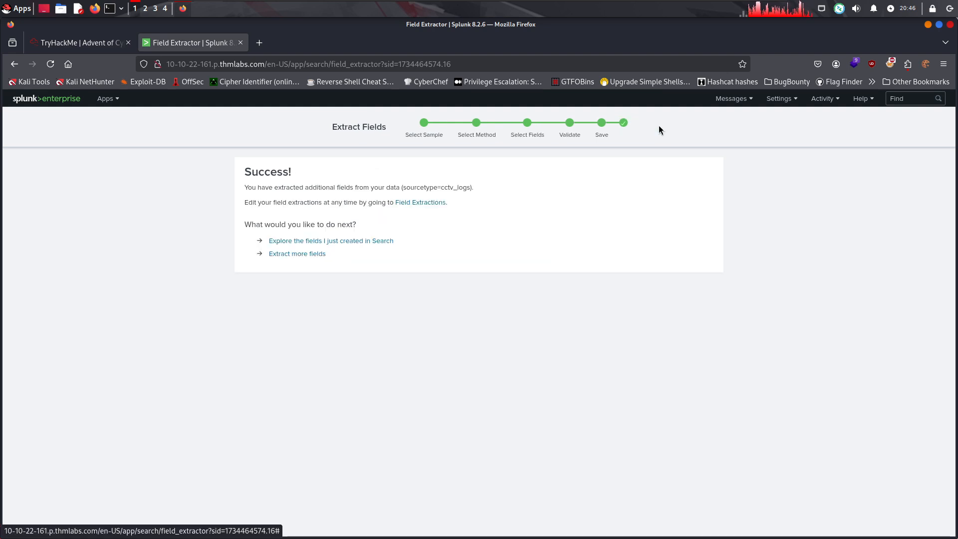
click(371, 241)
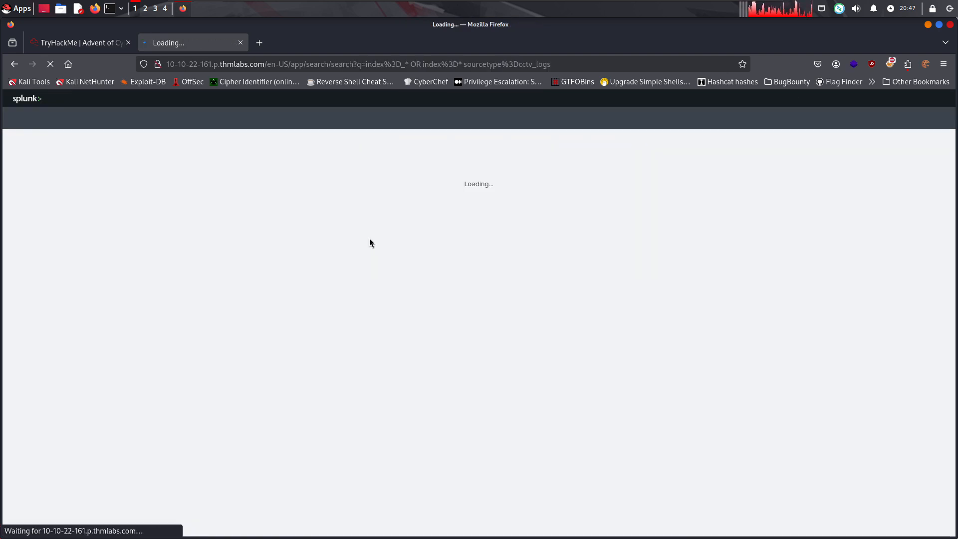
Read how the room verifies the extracted custom fields by inspecting the values of the UserName field
click(104, 44)
scroll(553, 357, down, 8)
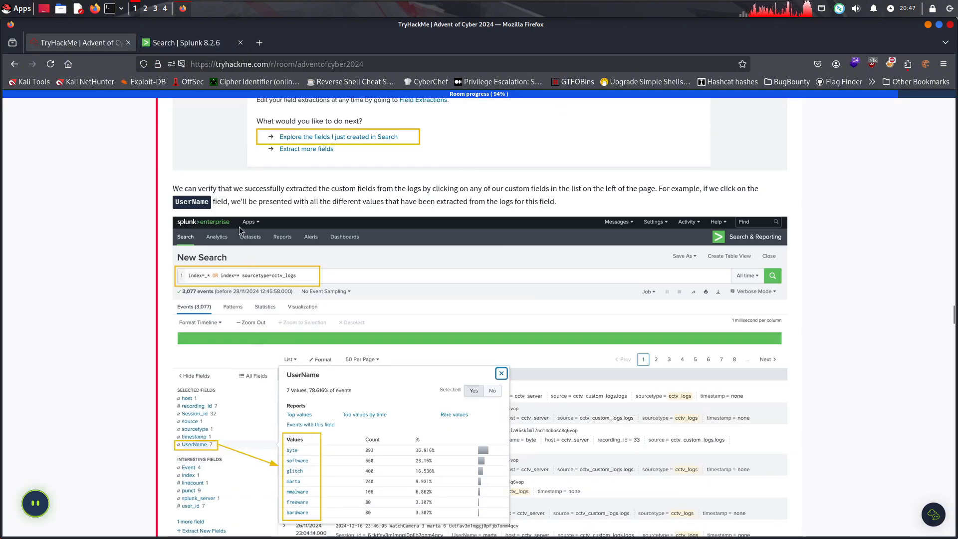
drag(211, 188, 330, 187)
drag(387, 187, 605, 201)
click(614, 201)
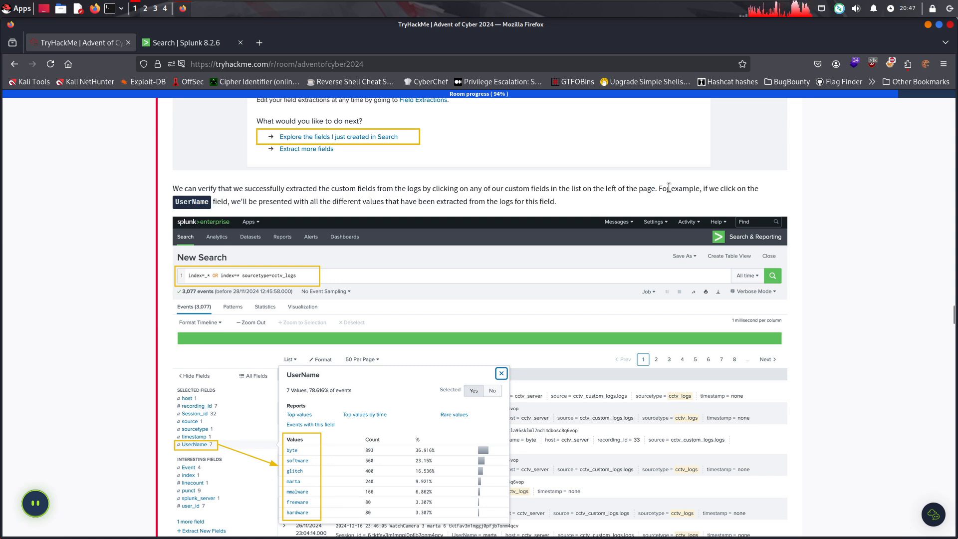
drag(228, 201, 578, 208)
click(531, 198)
click(438, 204)
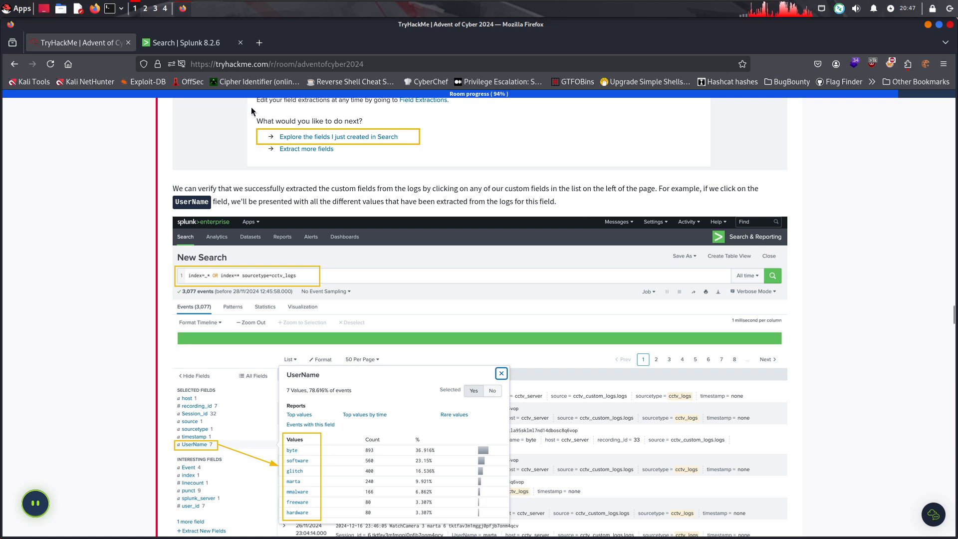
Rerun the cctv_logs search in Splunk with the time range set to All time
click(207, 43)
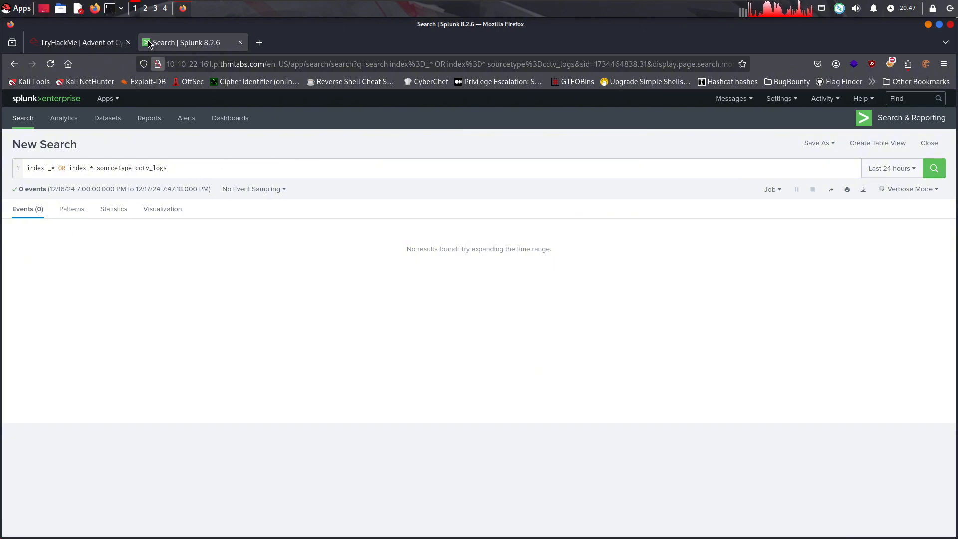
key(ctrl+Page_Up)
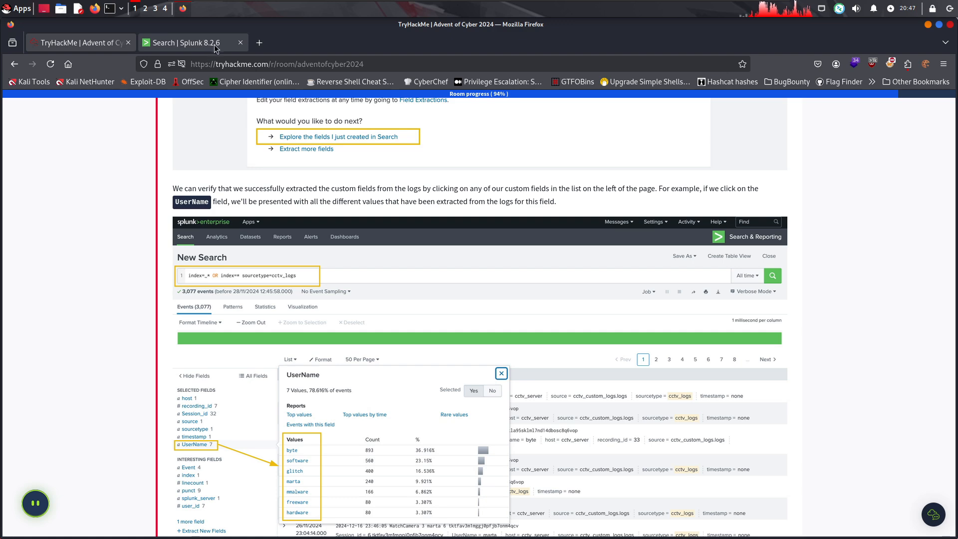
key(ctrl+Page_Down)
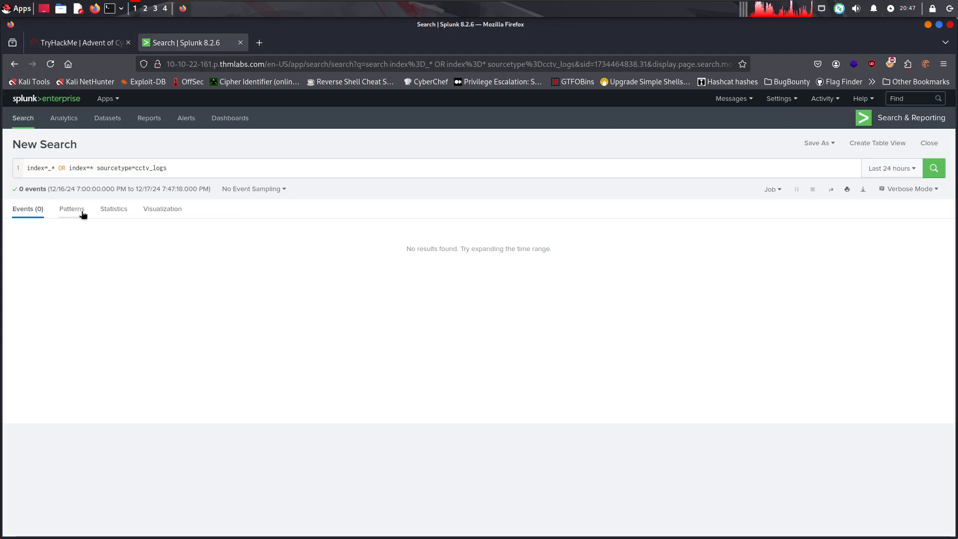
click(891, 169)
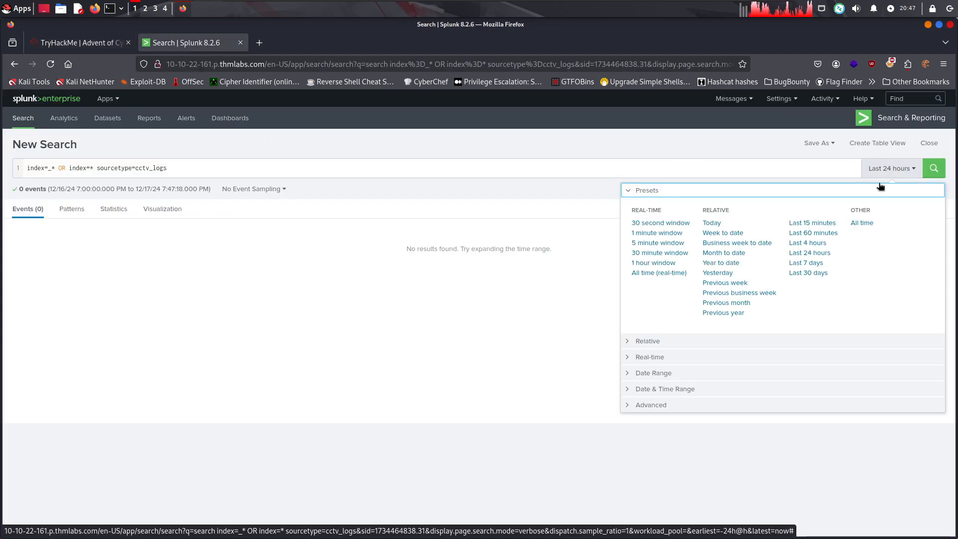
click(858, 225)
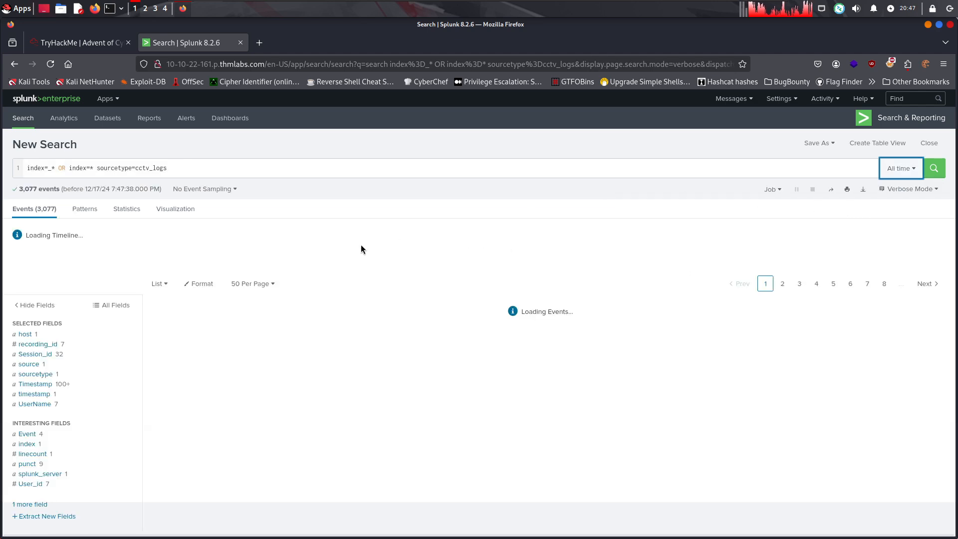
Compare the room's UserName example with the values extracted for the UserName field in the Splunk search
click(89, 42)
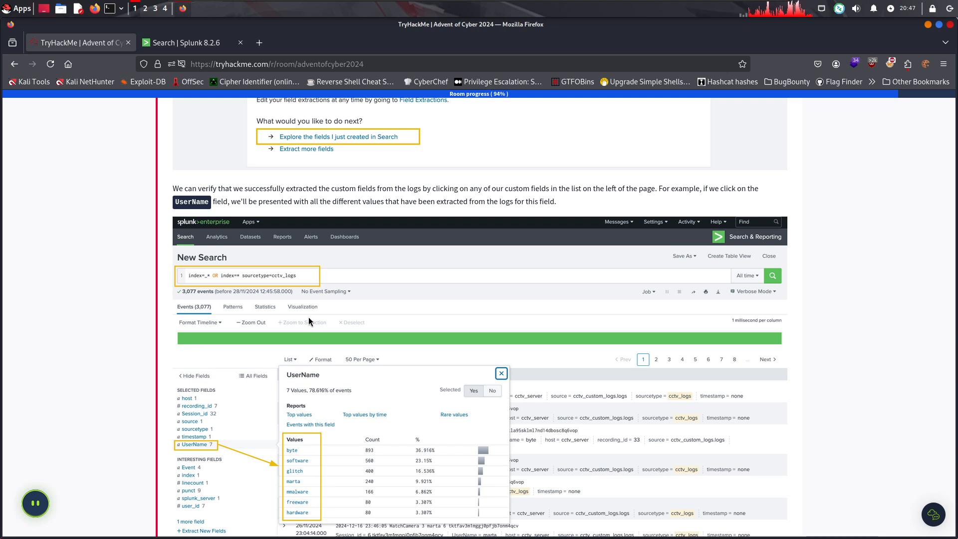
scroll(293, 267, down, 1)
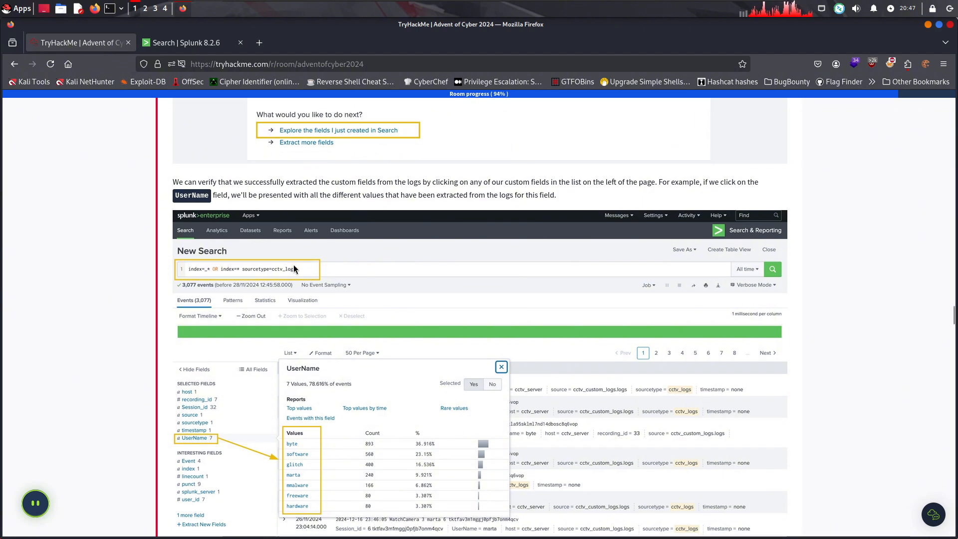
scroll(293, 268, down, 5)
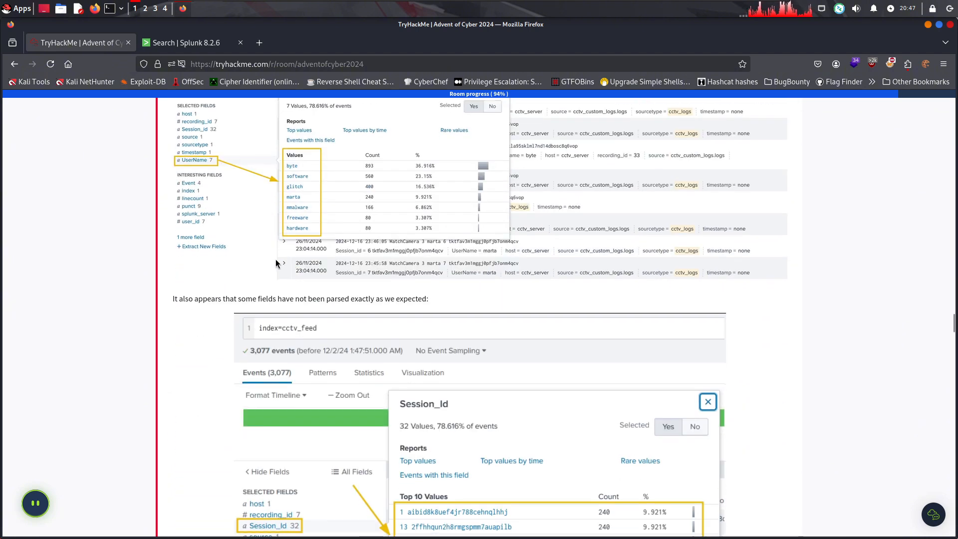
drag(194, 299, 324, 299)
click(315, 299)
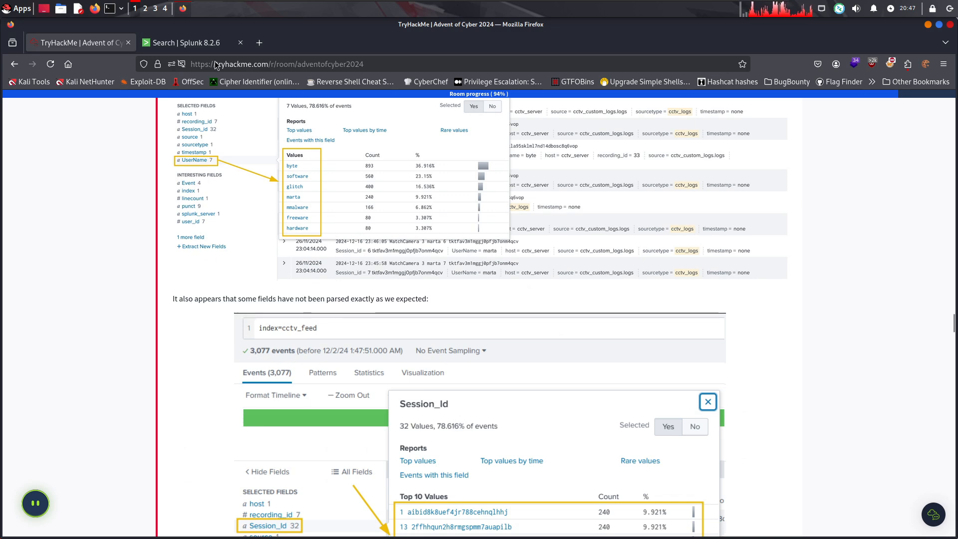
click(181, 38)
click(43, 398)
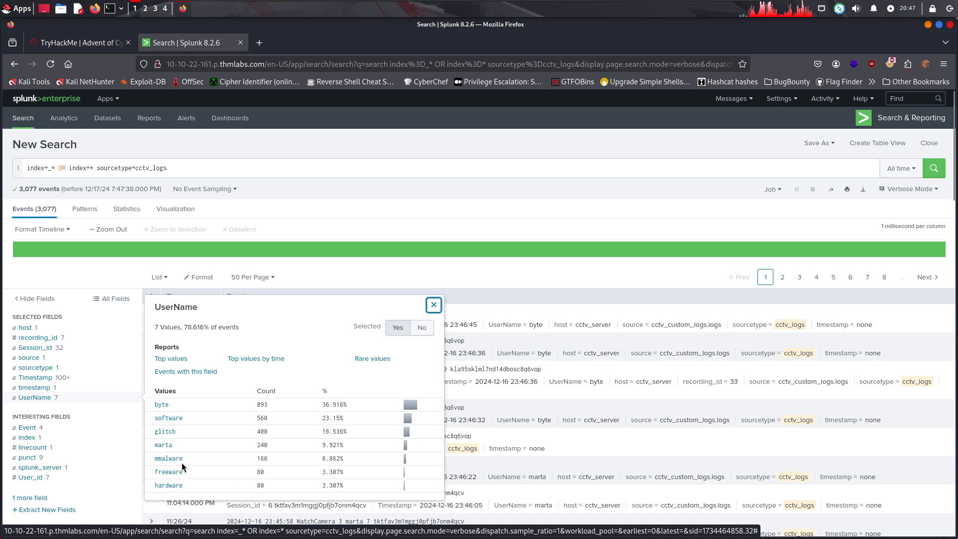
click(322, 267)
Read the room's note about incorrectly parsed fields and examine its Session_Id values example
click(75, 44)
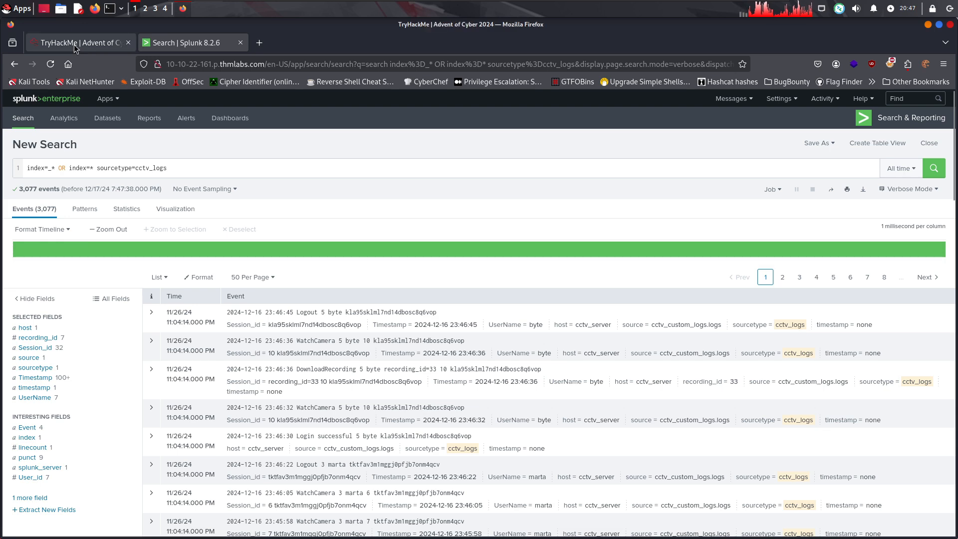
scroll(337, 291, down, 2)
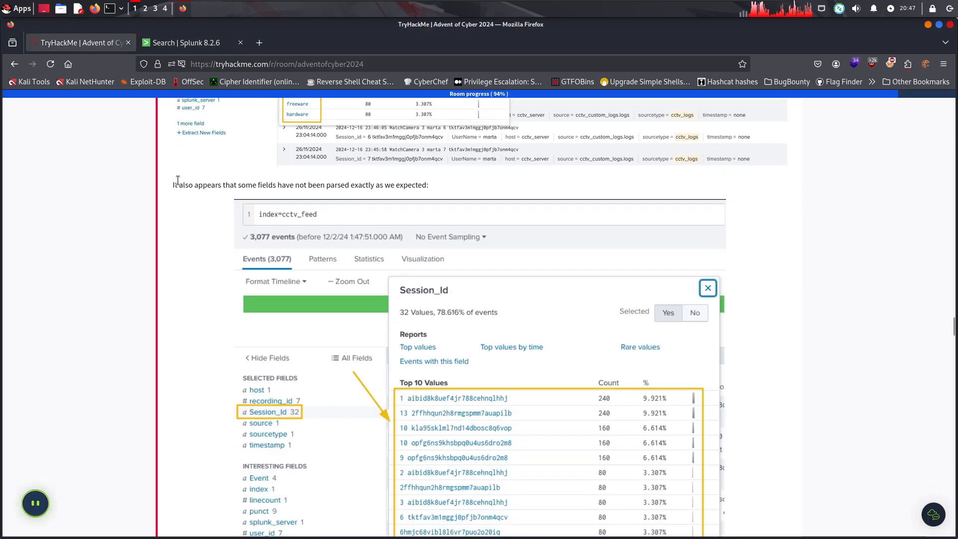
drag(178, 179, 427, 185)
click(249, 195)
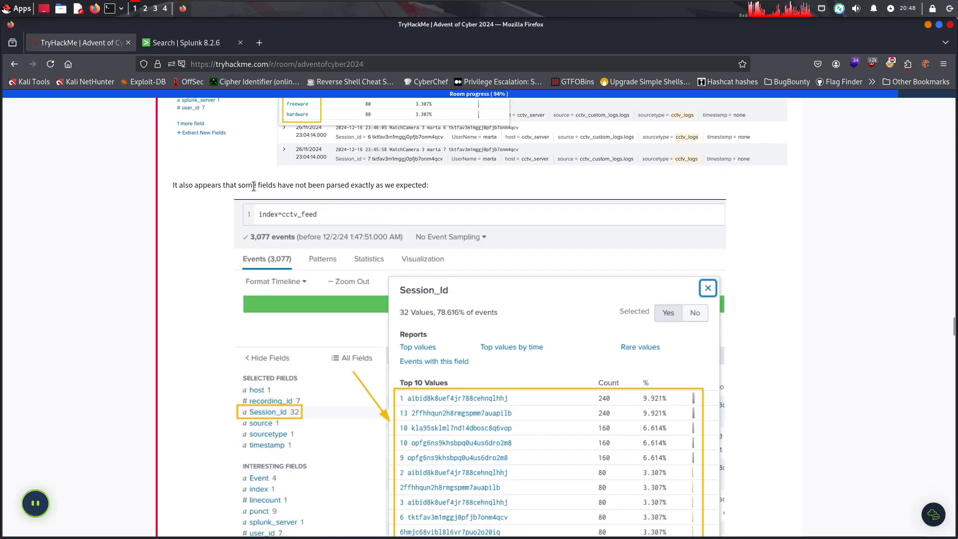
scroll(388, 197, down, 3)
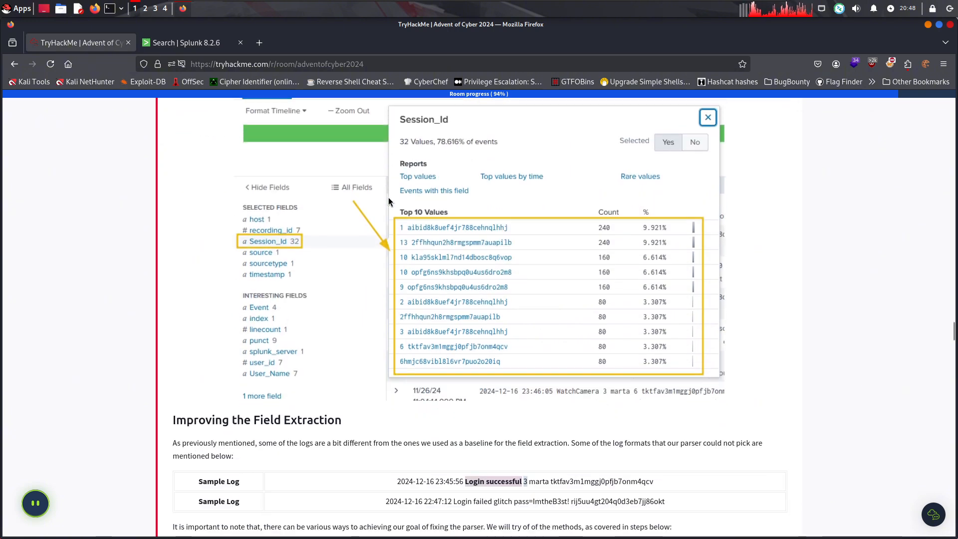
scroll(315, 336, down, 3)
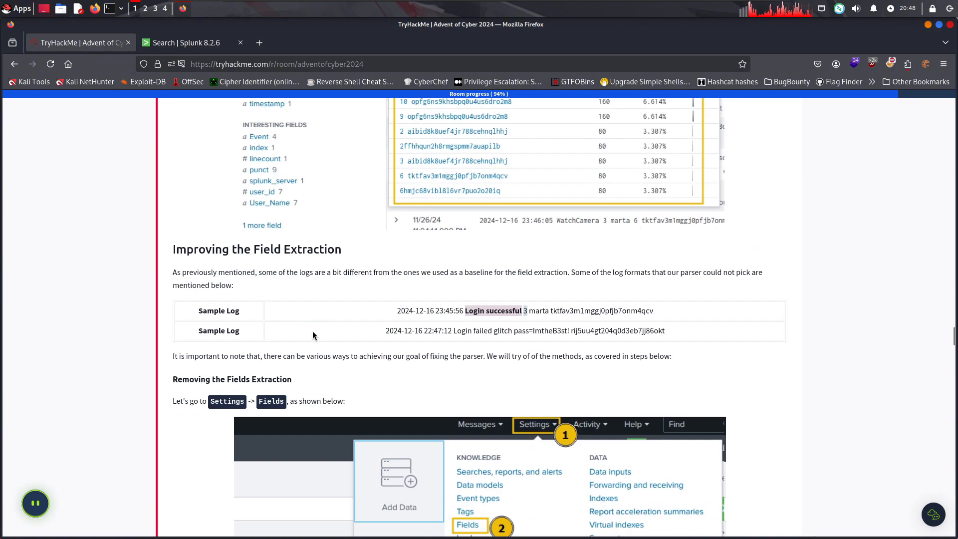
Read the room's Improving the Field Extraction section, including the two sample logs the parser could not pick up
drag(233, 272, 268, 273)
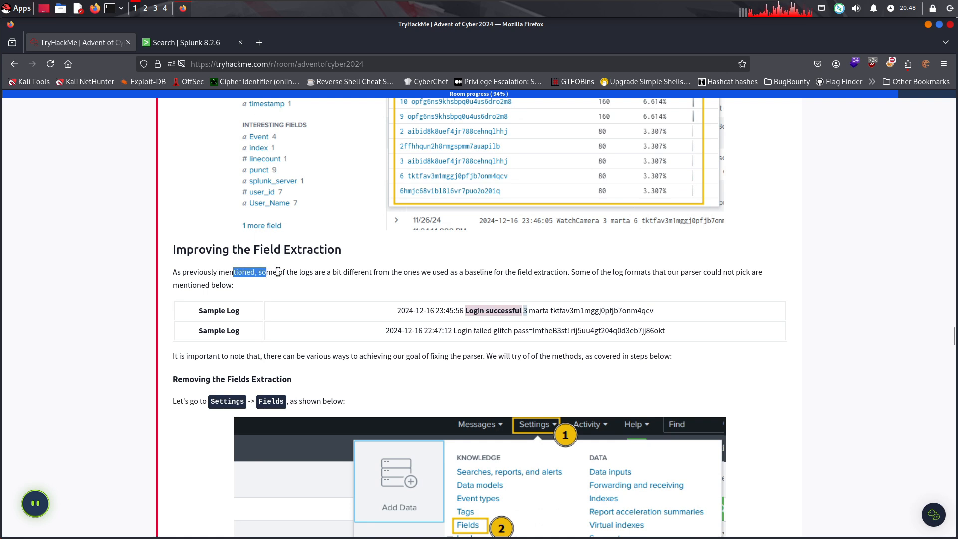
click(279, 272)
drag(335, 272, 618, 271)
click(469, 274)
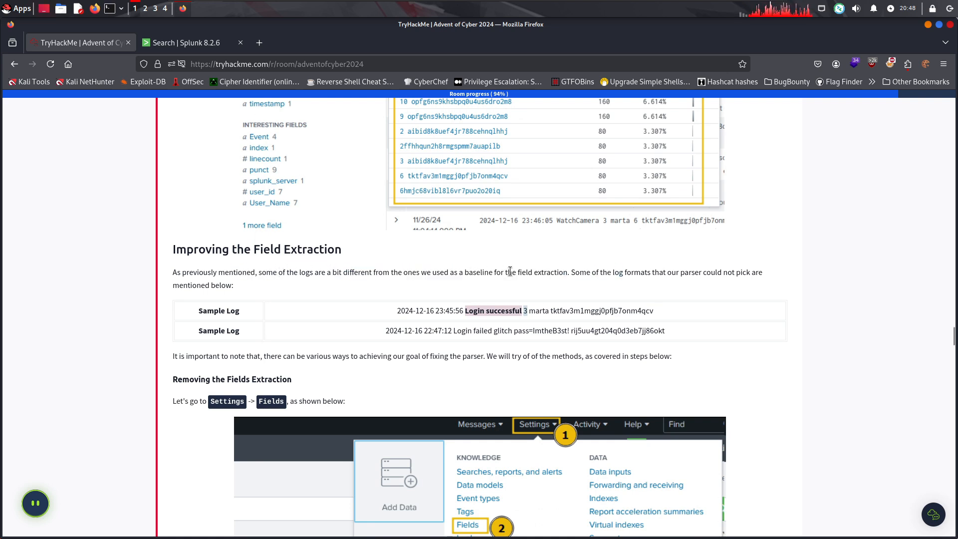
drag(510, 271, 260, 291)
click(260, 291)
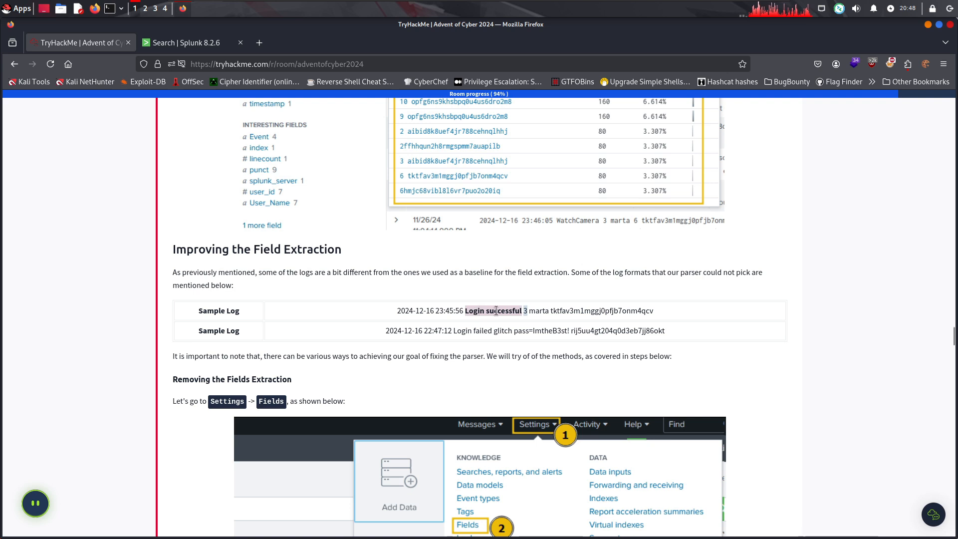
drag(566, 331, 540, 329)
drag(206, 356, 692, 364)
click(692, 365)
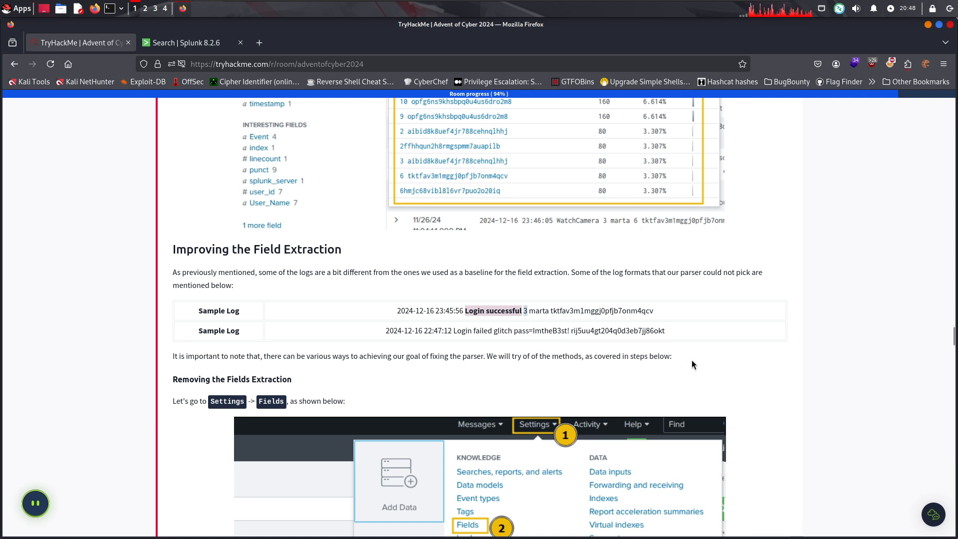
Follow the room's Removing the Fields Extraction instructions and open the Fields settings in Splunk
scroll(333, 325, down, 4)
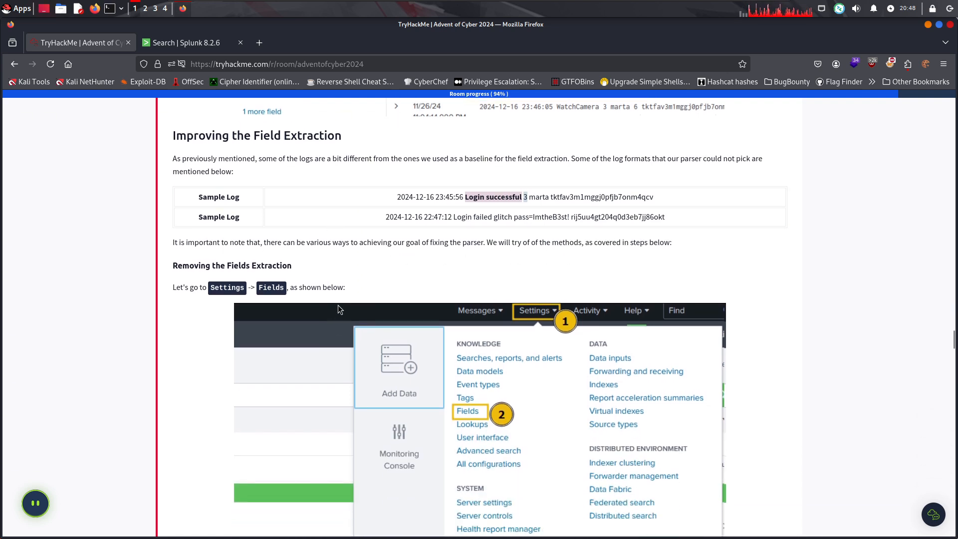
scroll(334, 299, down, 4)
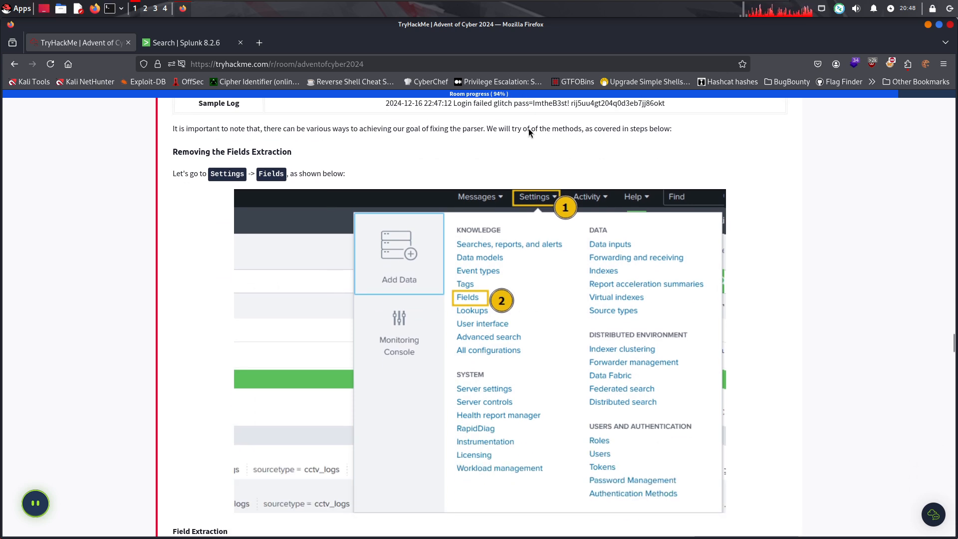
click(465, 132)
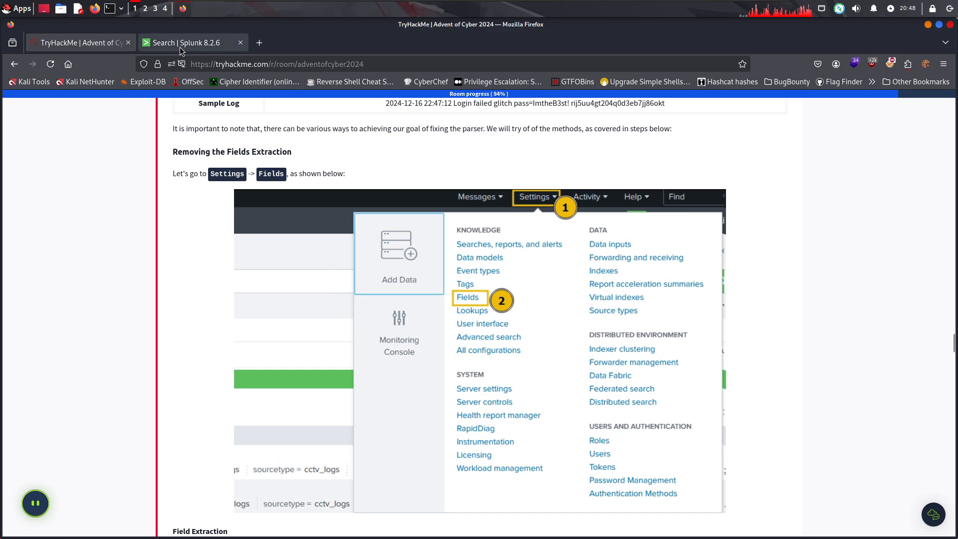
click(212, 47)
click(781, 98)
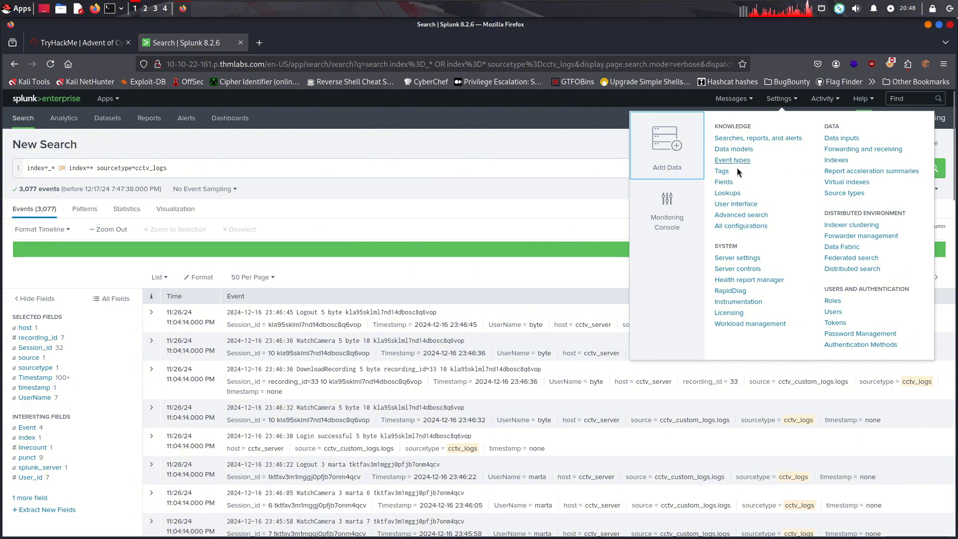
click(77, 42)
click(187, 42)
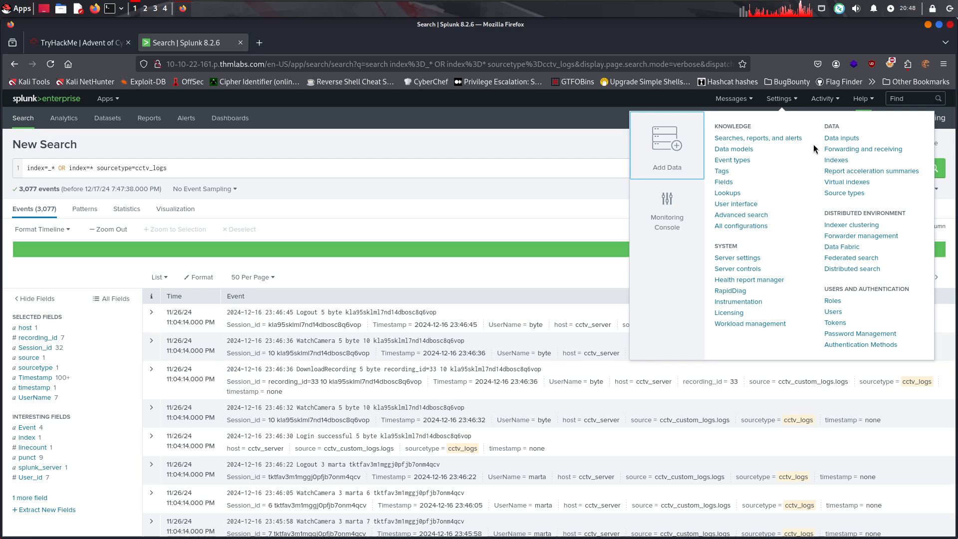
click(722, 182)
Read the room's Field Extraction instructions, and open the Field extractions list in Splunk
click(80, 46)
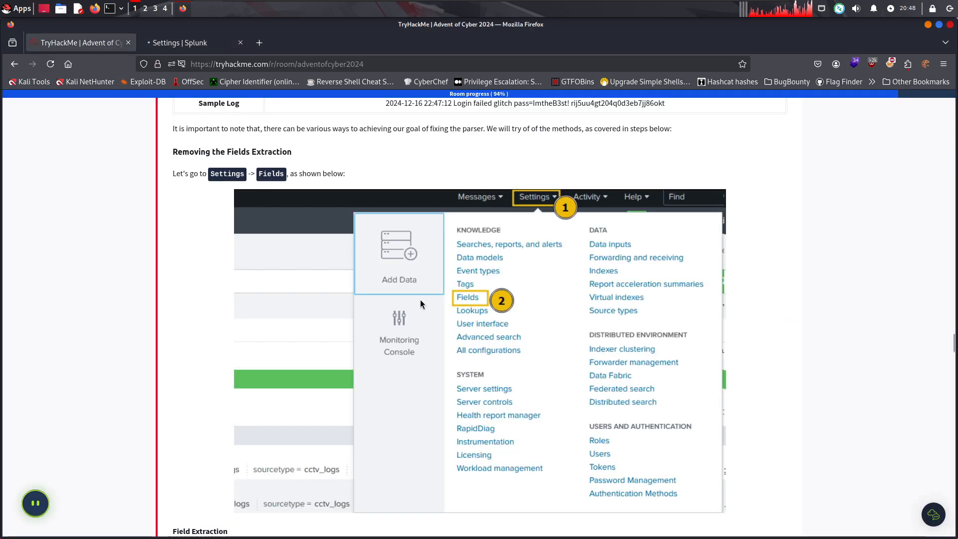
scroll(419, 299, down, 5)
scroll(349, 306, down, 3)
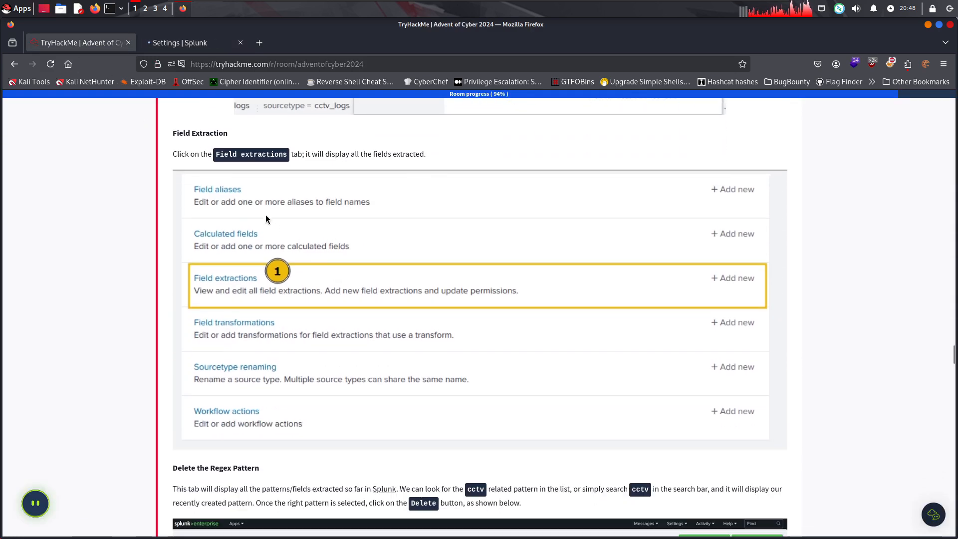
drag(220, 155, 287, 154)
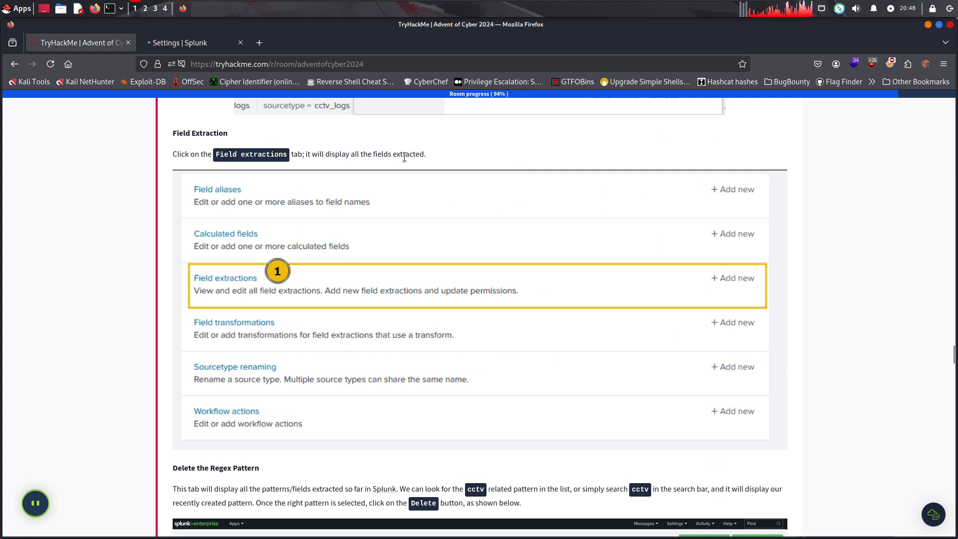
click(193, 42)
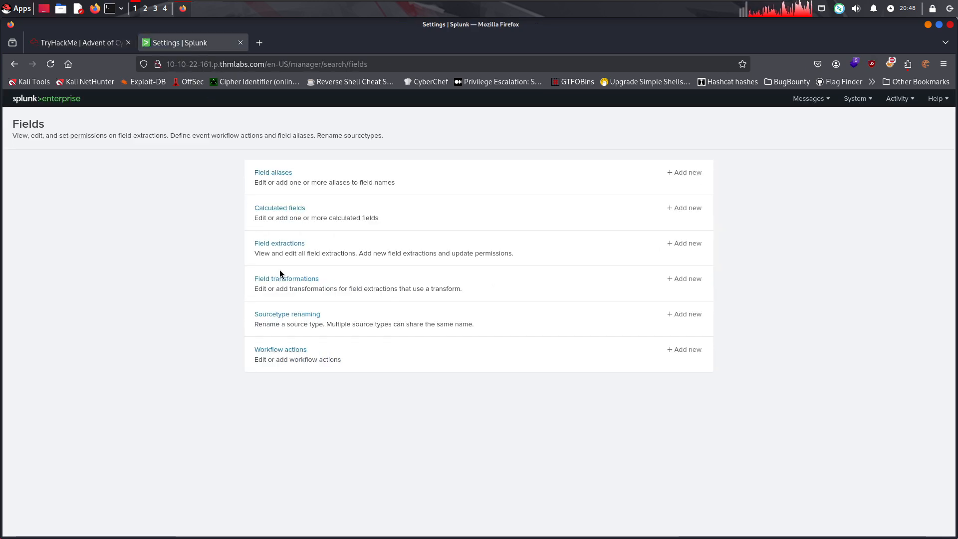
click(289, 243)
Read the room's instructions for finding and deleting the cctv regex pattern, and return to Splunk's Field extractions list
click(82, 43)
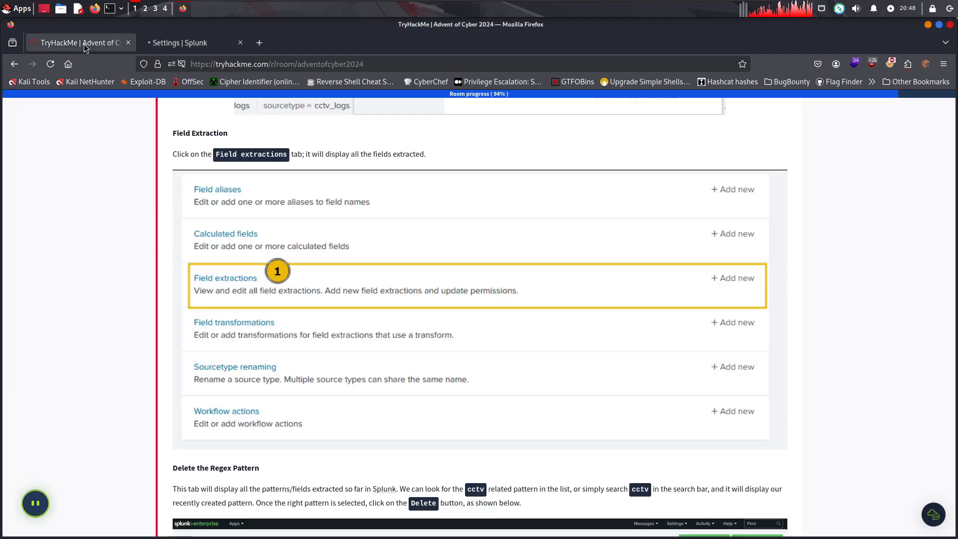
scroll(235, 193, down, 5)
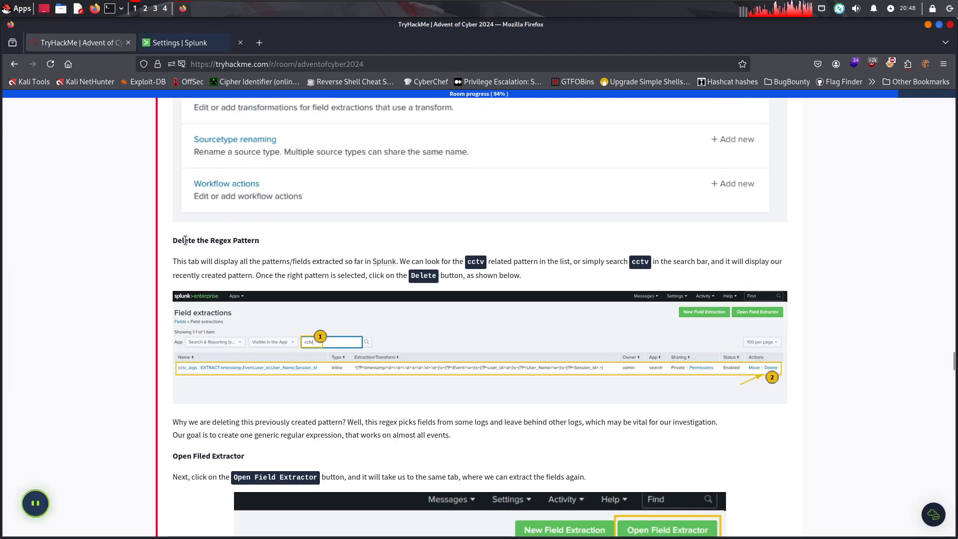
drag(191, 260, 560, 265)
click(461, 261)
click(689, 263)
drag(689, 263, 784, 271)
click(684, 273)
drag(603, 272, 283, 274)
click(459, 282)
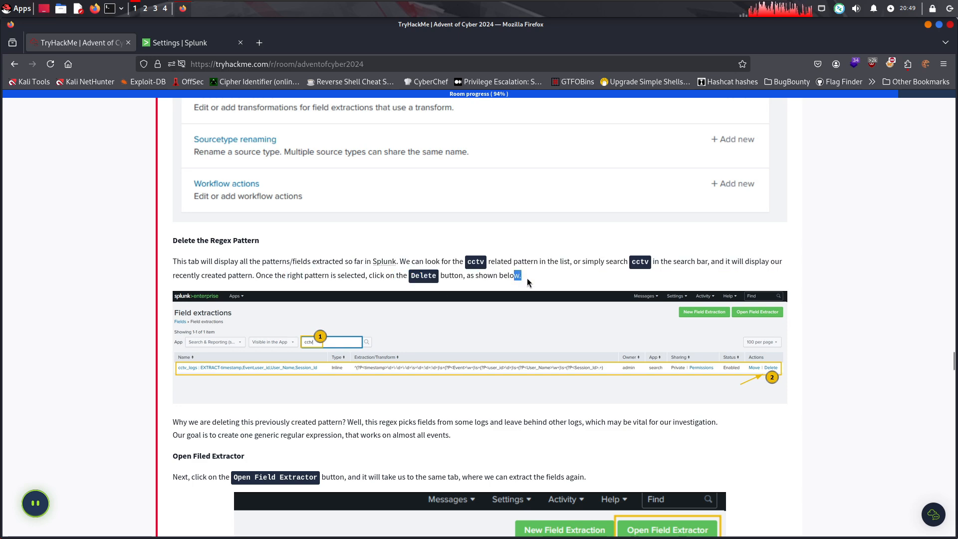
drag(526, 277, 652, 262)
click(193, 42)
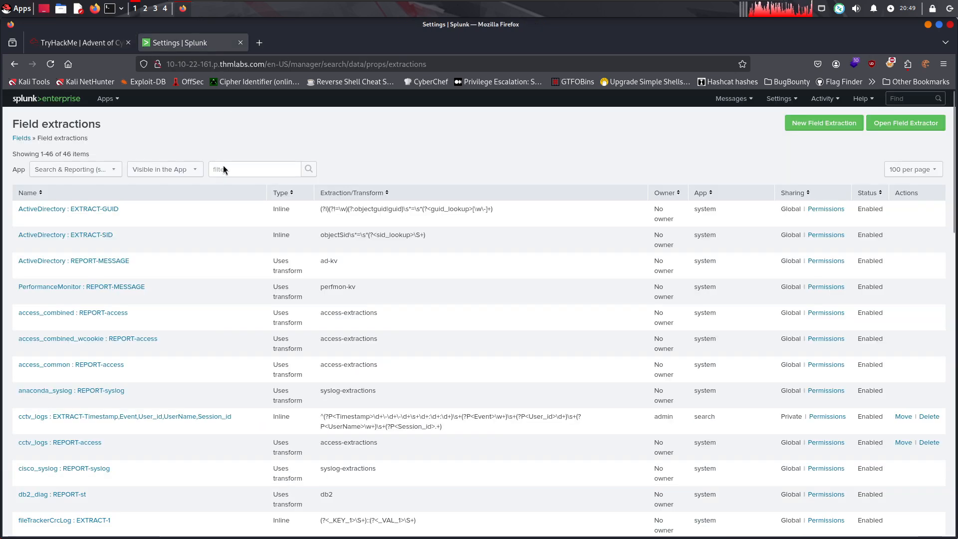
Filter the field extractions by CCTV and delete the cctv_logs EXTRACT-Timestamp,Event,User_id,UserName,Session_id entry
click(238, 172)
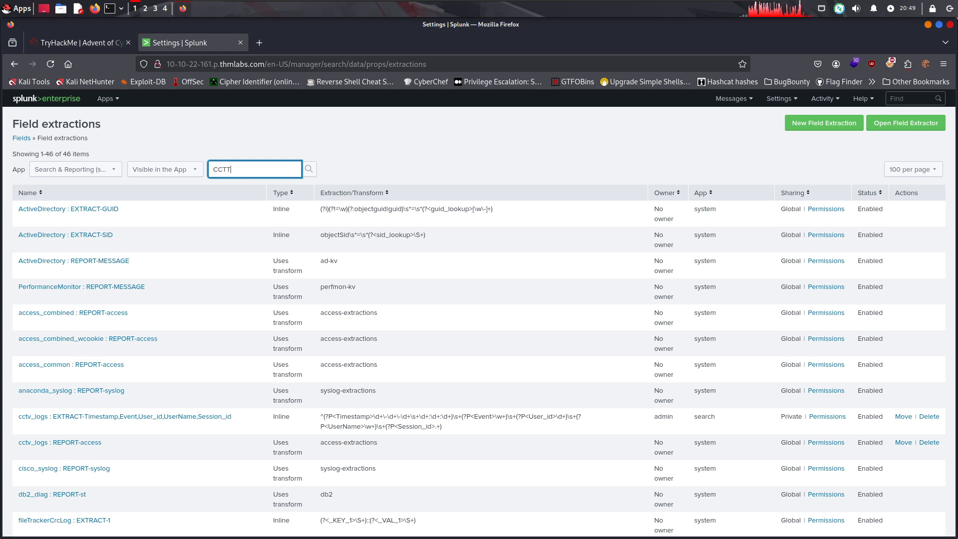
key(Return)
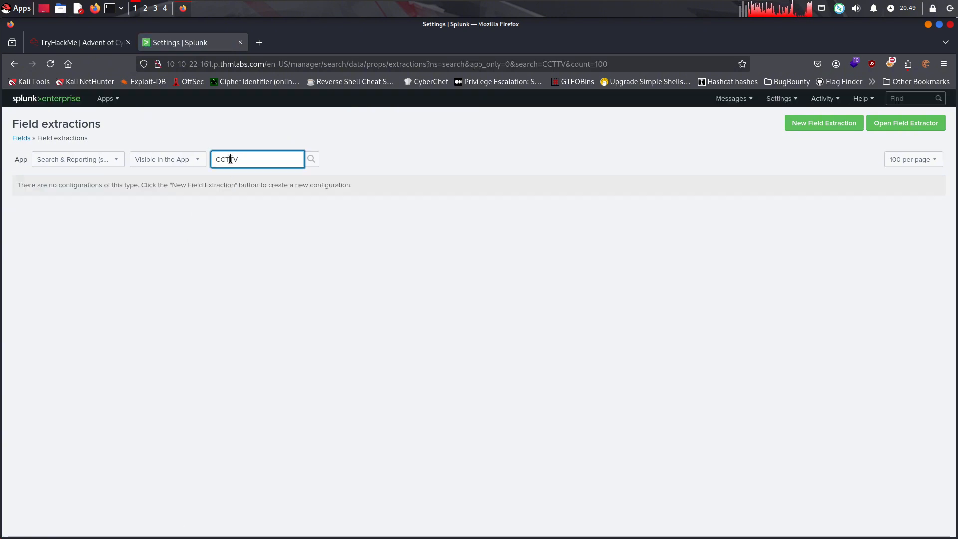
key(Return)
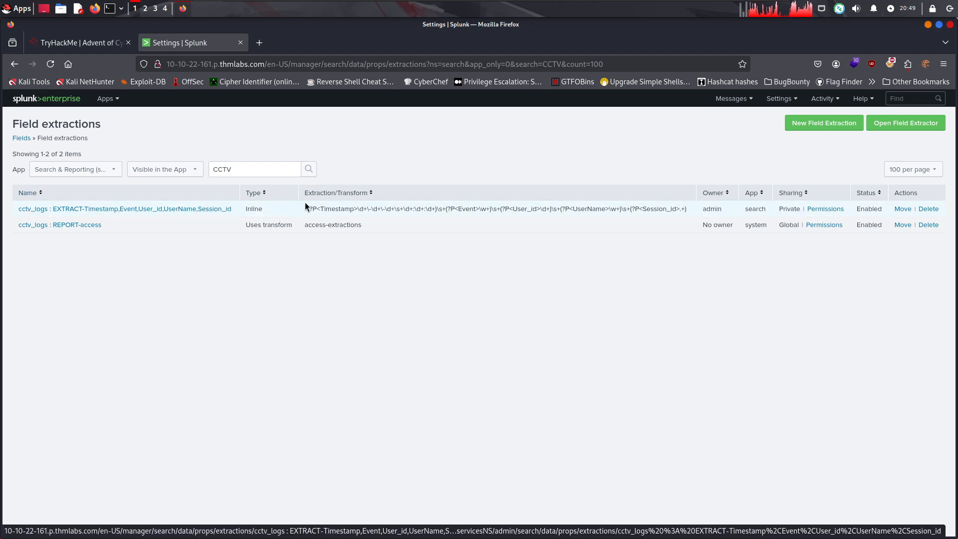
click(928, 209)
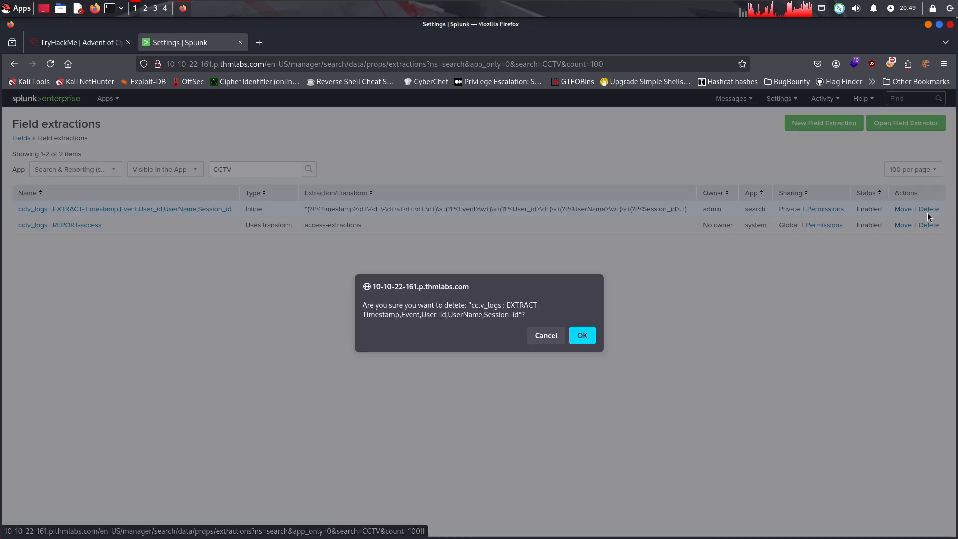
click(582, 335)
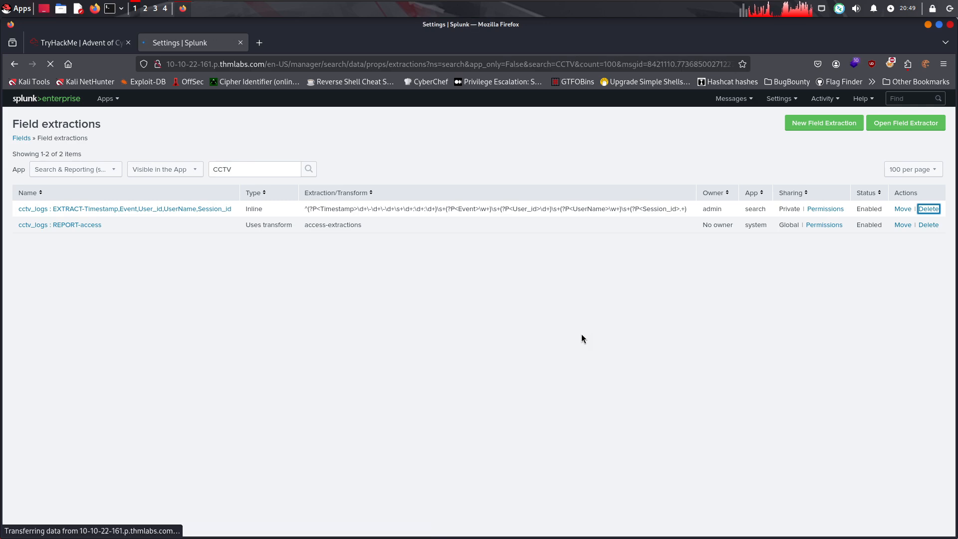
Read the room's explanation of why the previously created regex pattern is deleted and what the new generic expression should achieve
click(86, 41)
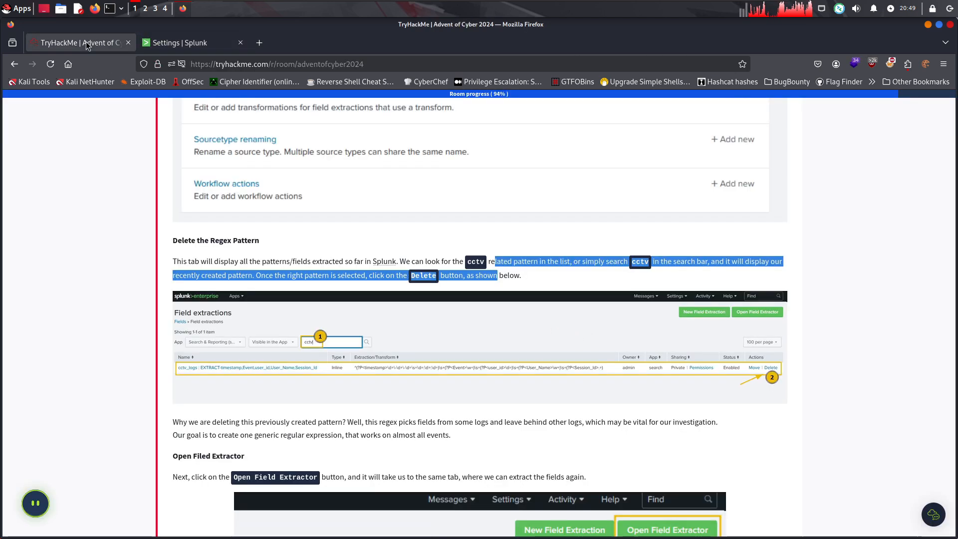
scroll(354, 372, down, 4)
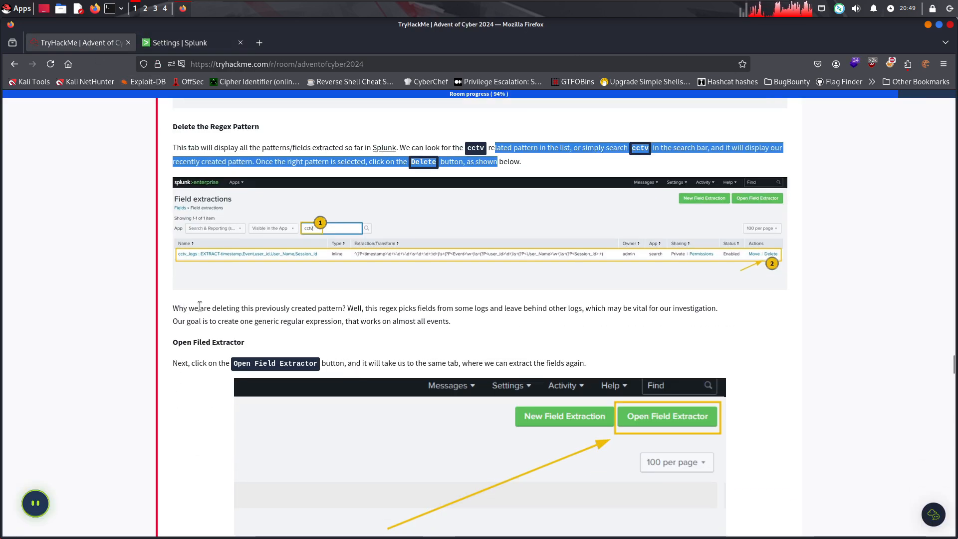
drag(183, 309, 282, 313)
click(334, 314)
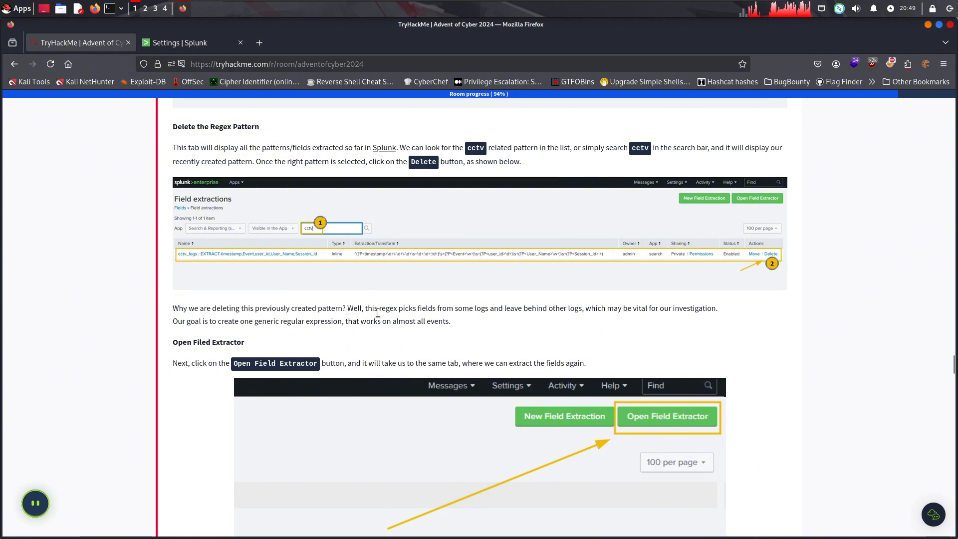
drag(419, 311, 452, 308)
click(471, 309)
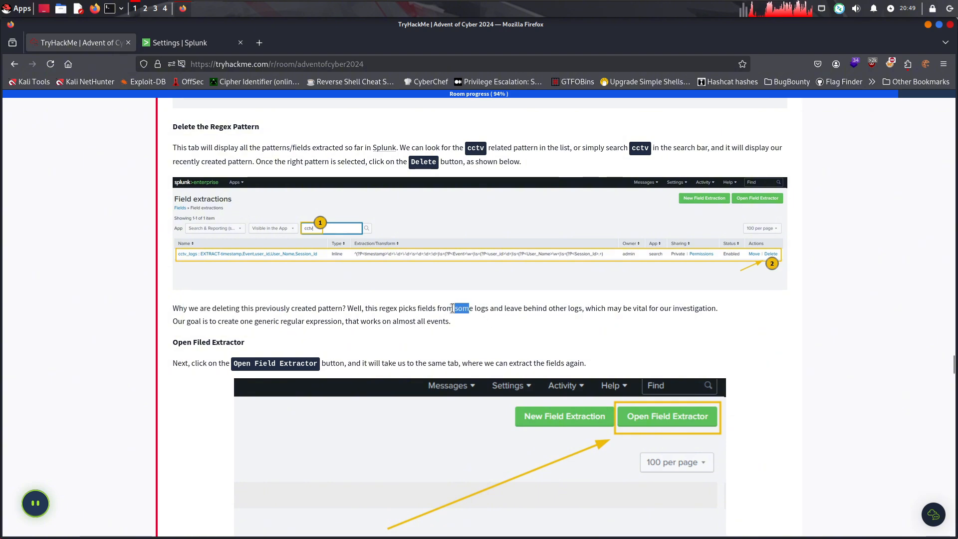
click(483, 305)
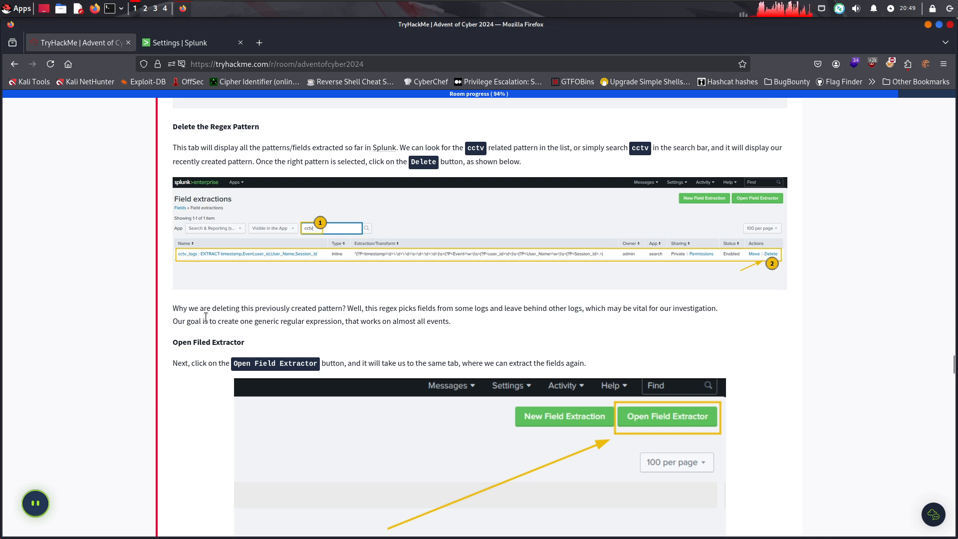
drag(206, 317, 472, 324)
click(472, 324)
Read the room's Open Field Extractor instructions and open the Field Extractor from Splunk's Field extractions page
scroll(400, 349, down, 5)
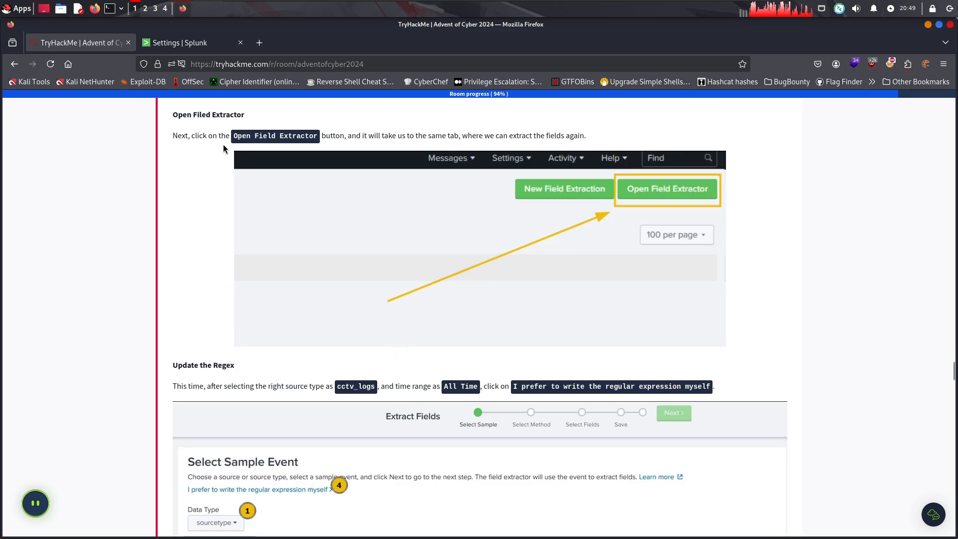
drag(186, 136, 376, 139)
click(389, 140)
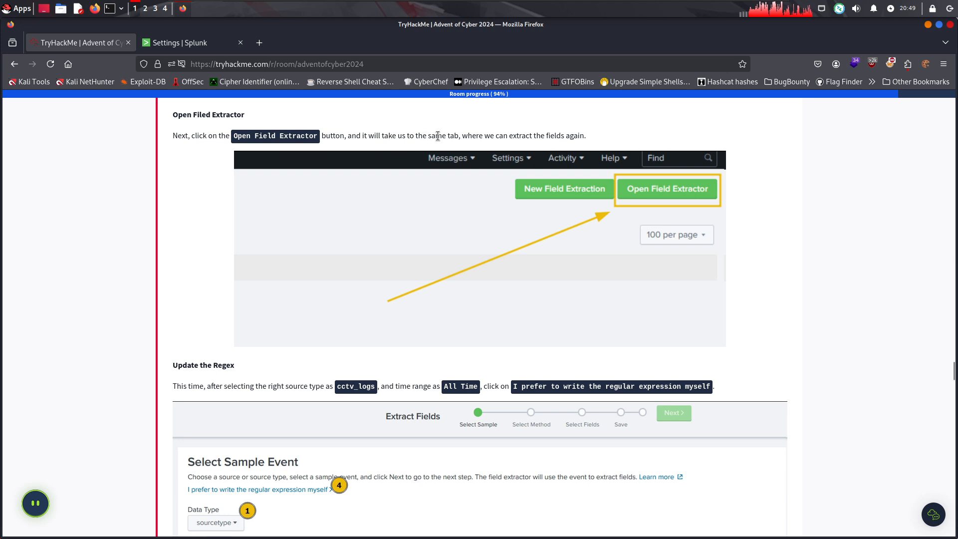
drag(437, 136, 589, 136)
drag(588, 135, 471, 135)
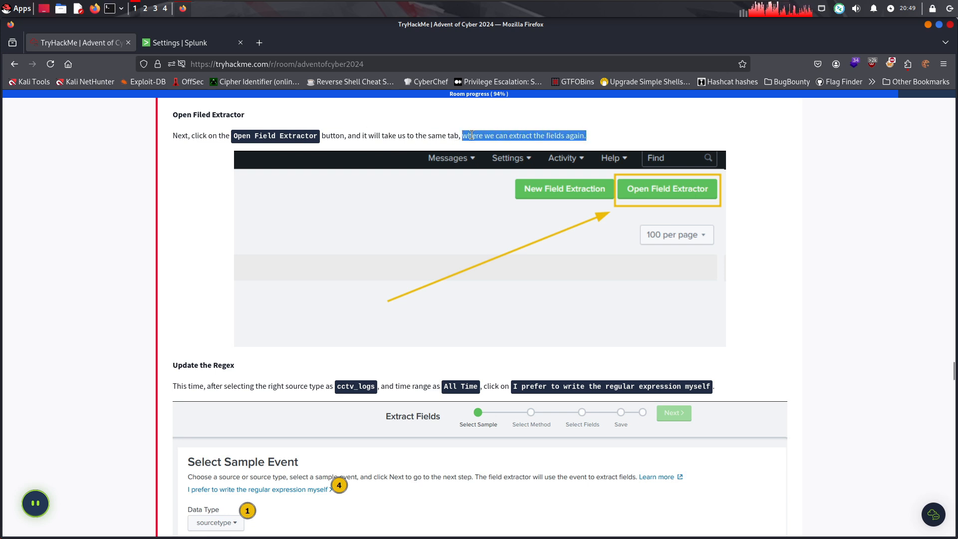
click(456, 131)
click(187, 45)
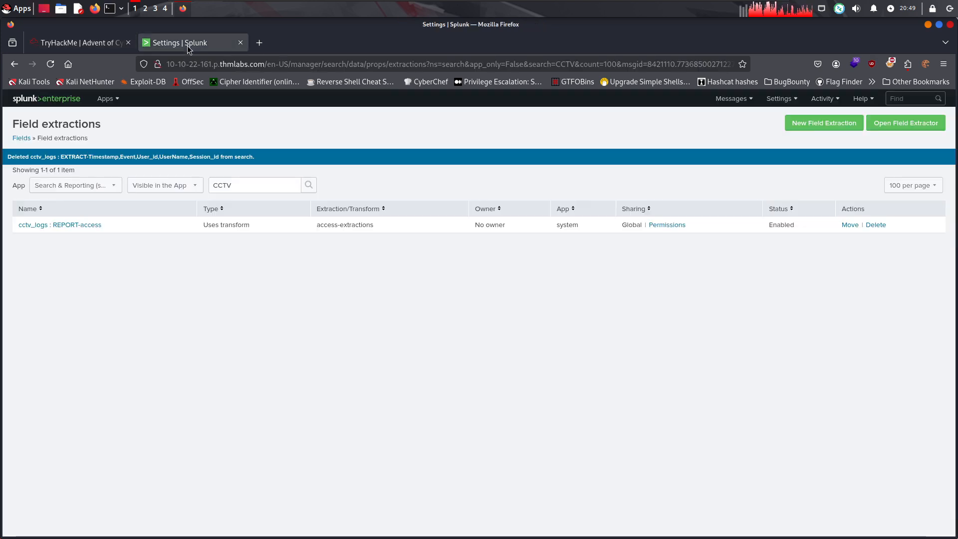
click(895, 124)
Read the room's Update the Regex instructions and choose sourcetype as the data type in the Field Extractor
click(73, 44)
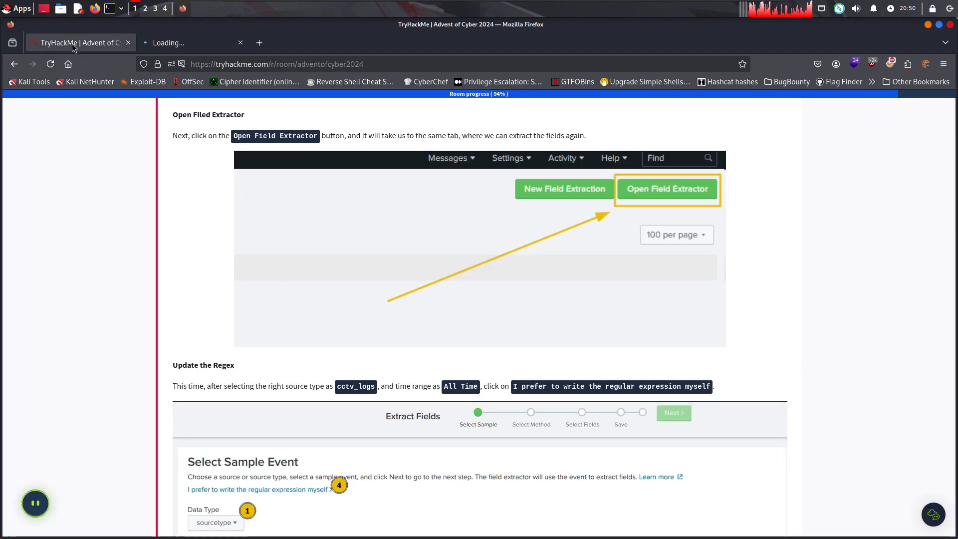
scroll(314, 427, down, 2)
drag(184, 275, 341, 278)
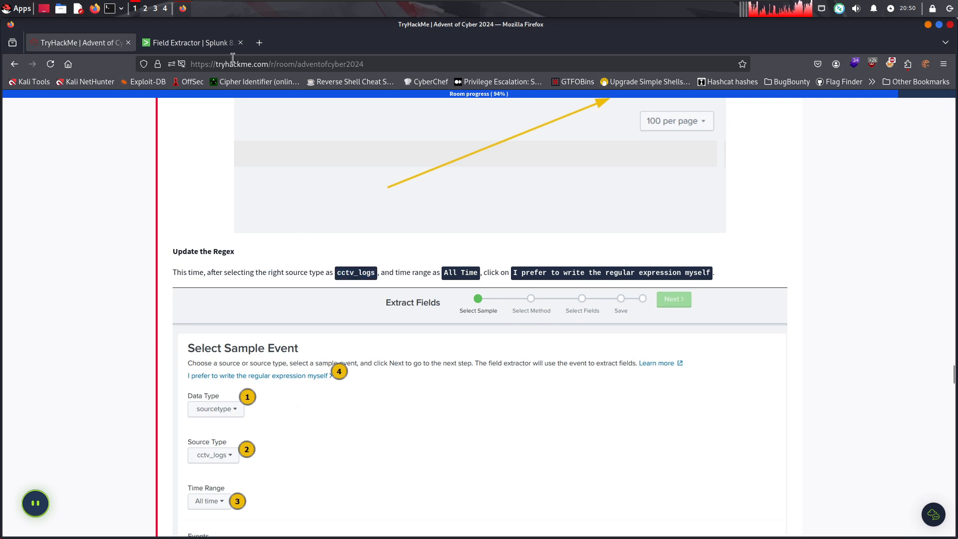
click(209, 44)
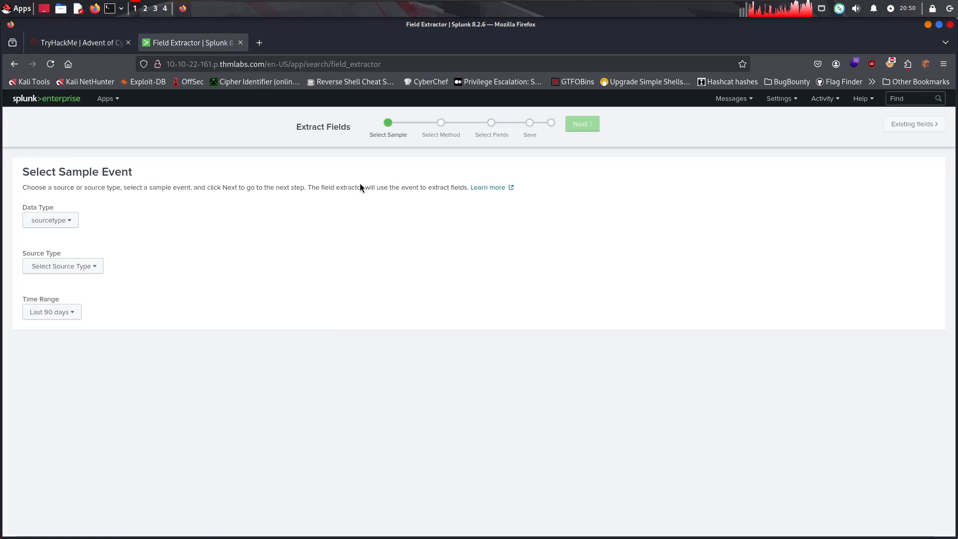
click(67, 225)
click(70, 242)
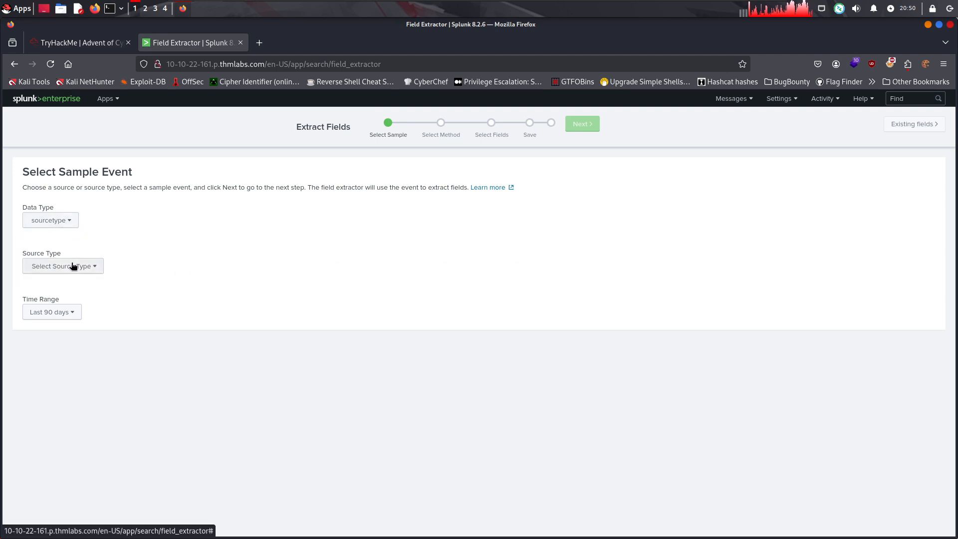
Check the required source type in the room's instructions and select cctv_logs as the Field Extractor's source type
click(62, 266)
click(85, 44)
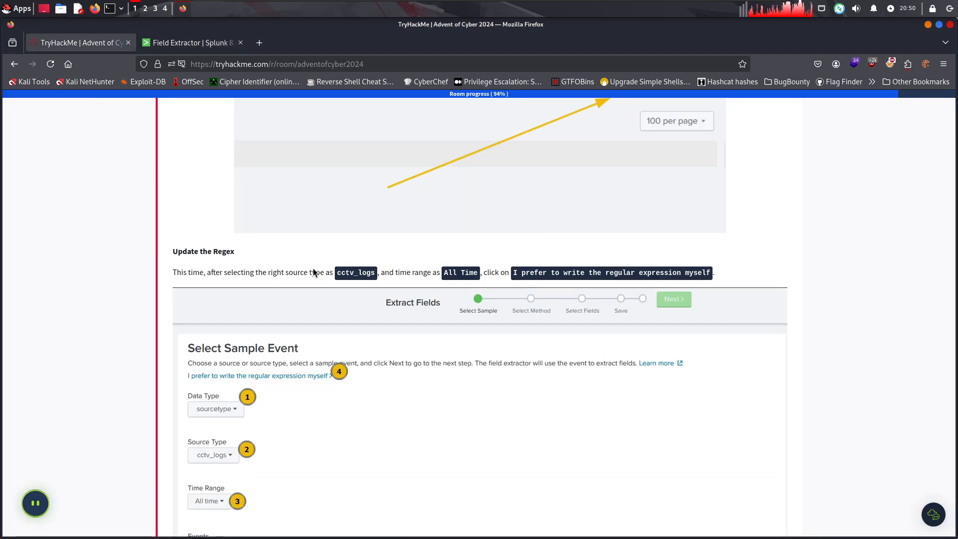
drag(289, 273, 322, 274)
drag(353, 275, 377, 281)
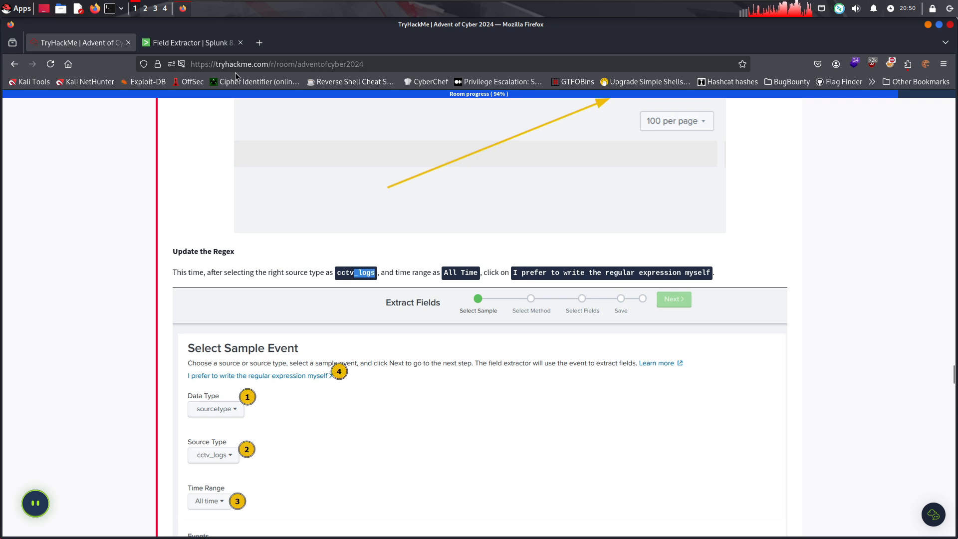
click(193, 44)
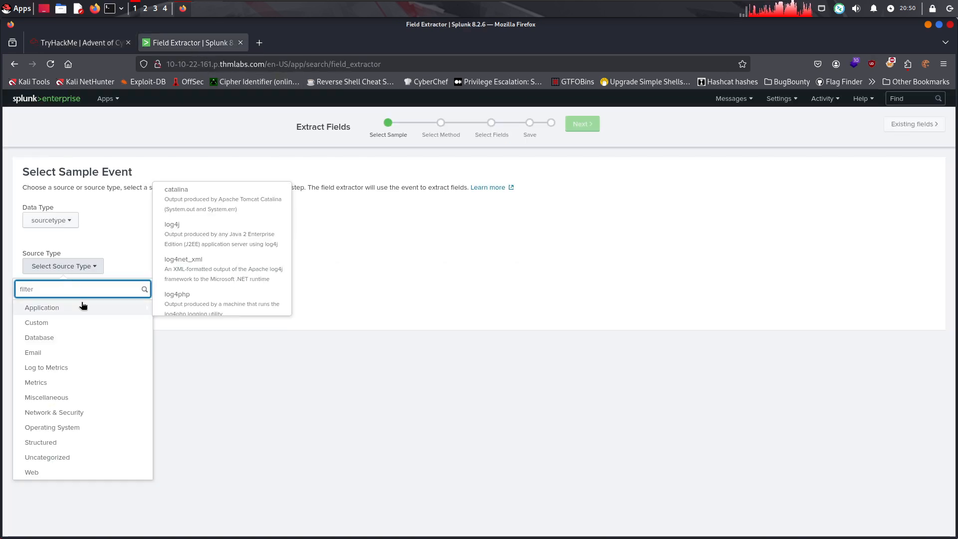
text(cc)
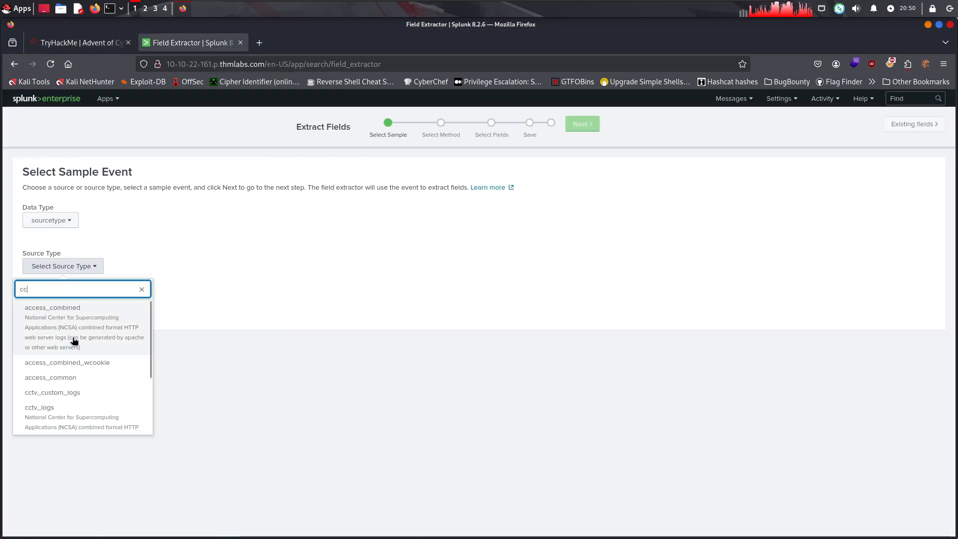
click(73, 408)
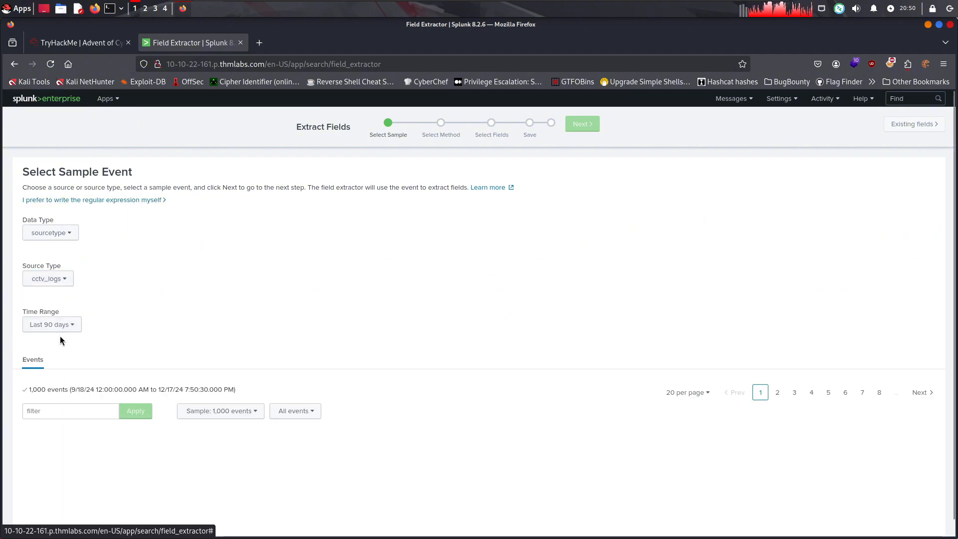
Check the room's required time range and set the Field Extractor's time range to All time
click(55, 323)
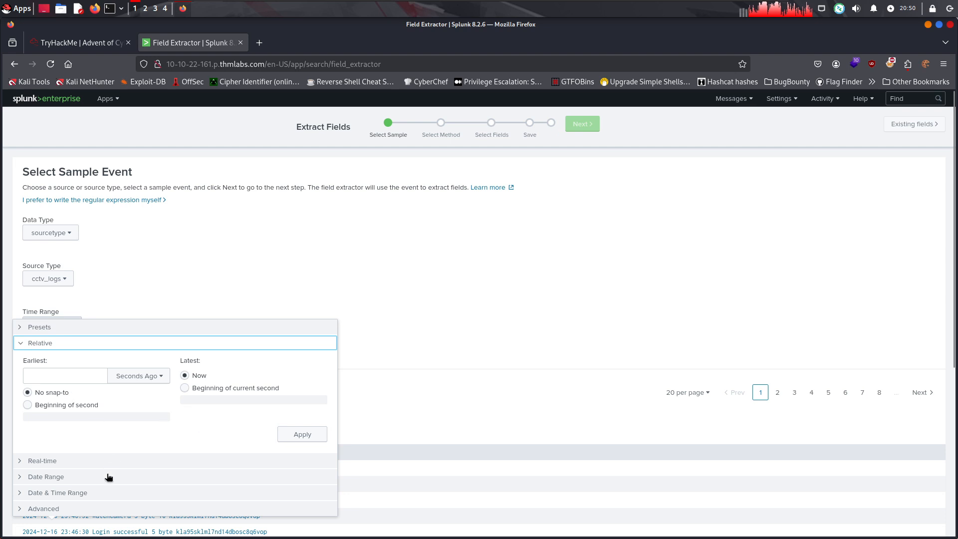
click(115, 293)
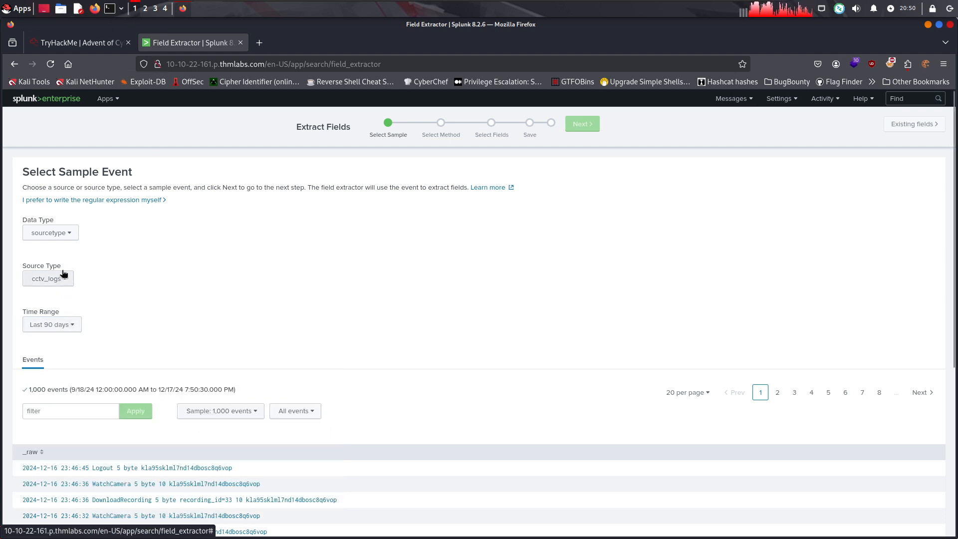
click(79, 43)
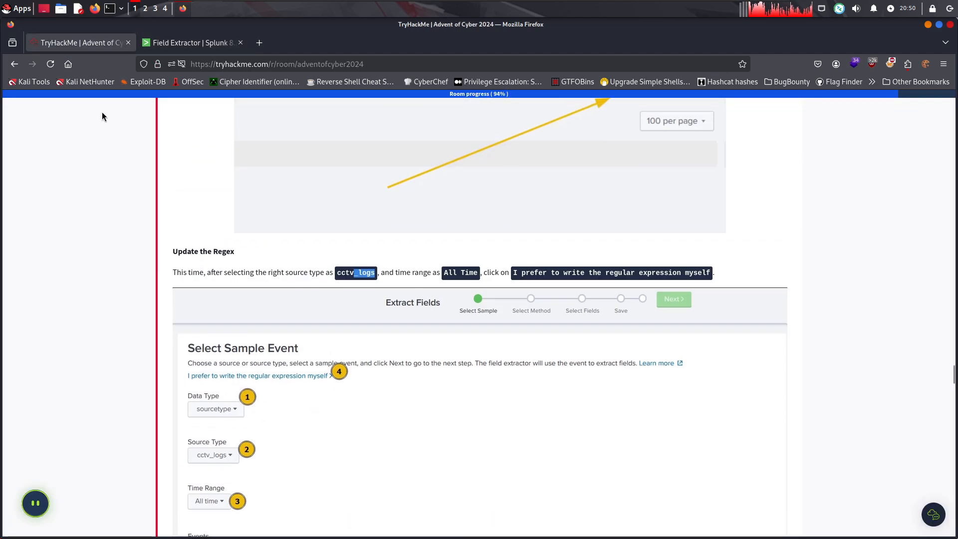
click(190, 43)
click(66, 326)
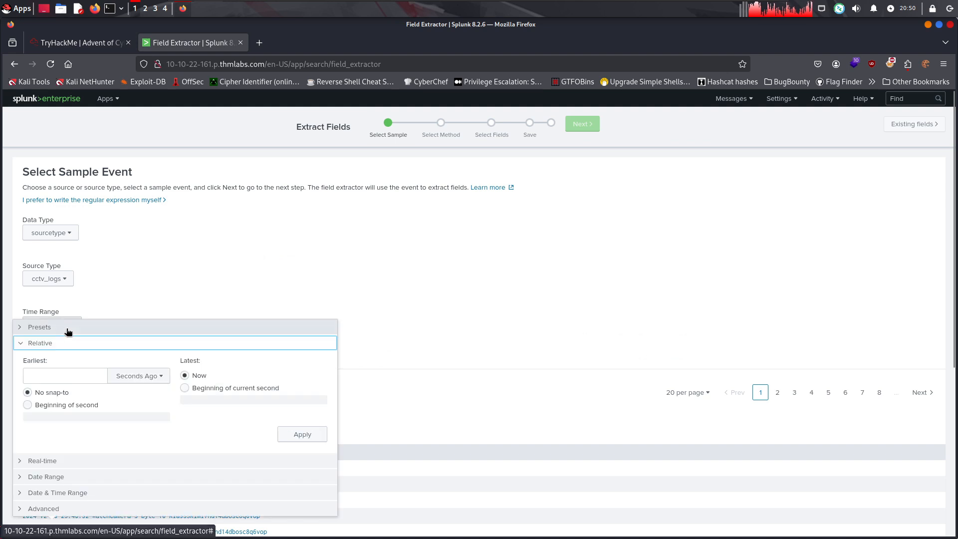
click(39, 327)
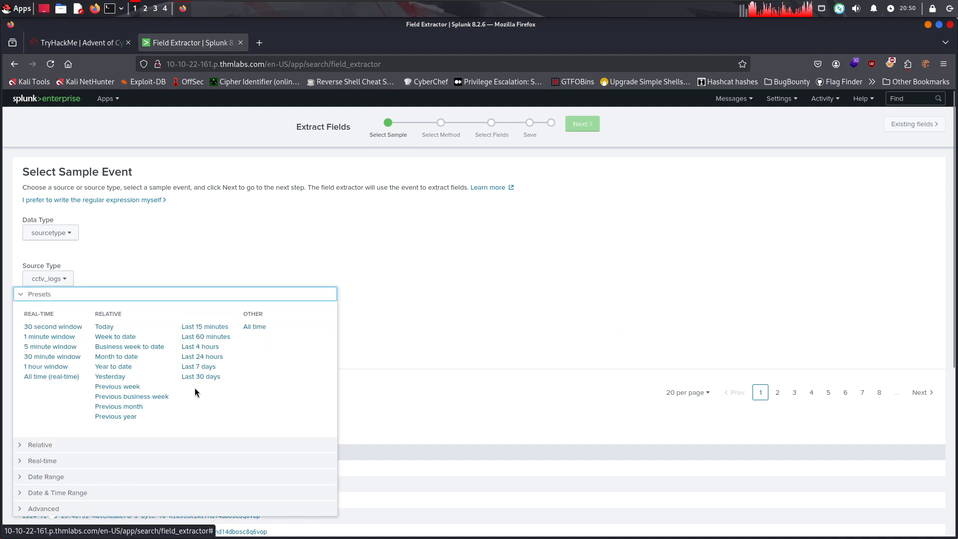
click(255, 327)
scroll(253, 337, down, 2)
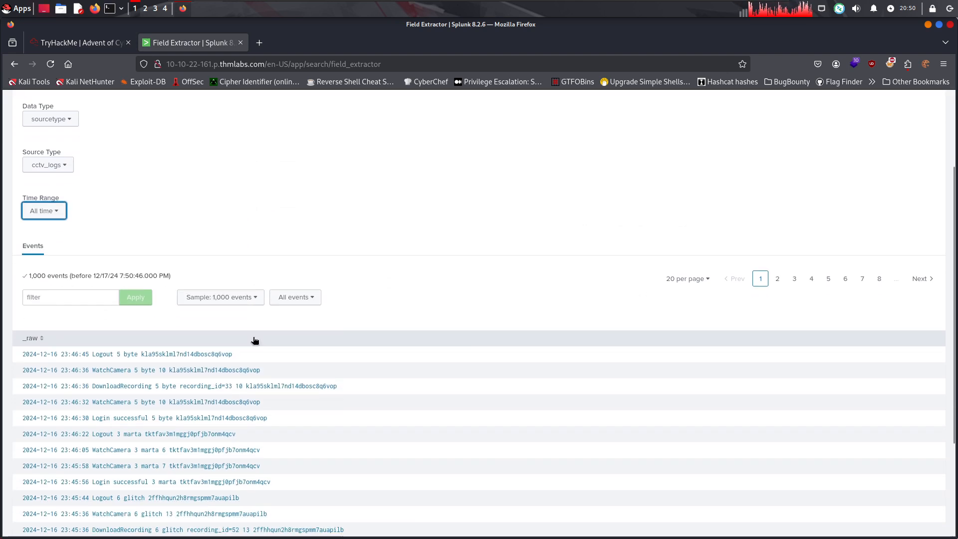
Find the room's improved regex covering timestamp, Event, user_id, UserName and Session_id, and select the whole expression for copying
click(82, 42)
scroll(245, 315, down, 5)
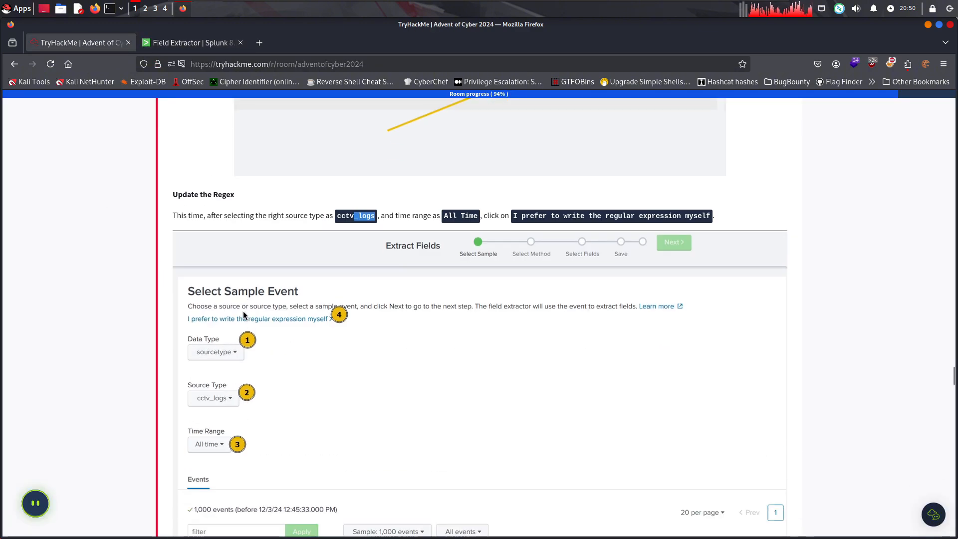
scroll(244, 314, down, 1)
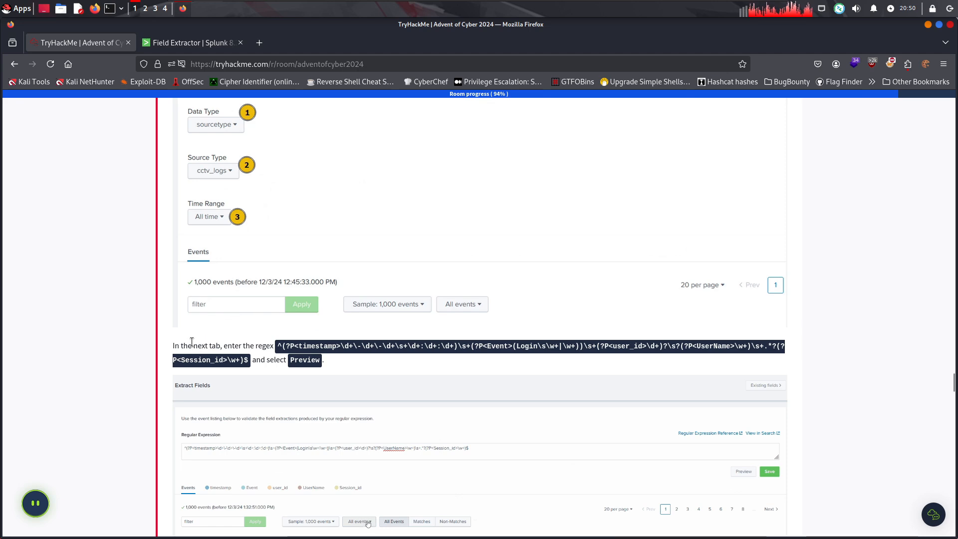
drag(192, 345, 220, 343)
click(219, 344)
scroll(283, 274, down, 2)
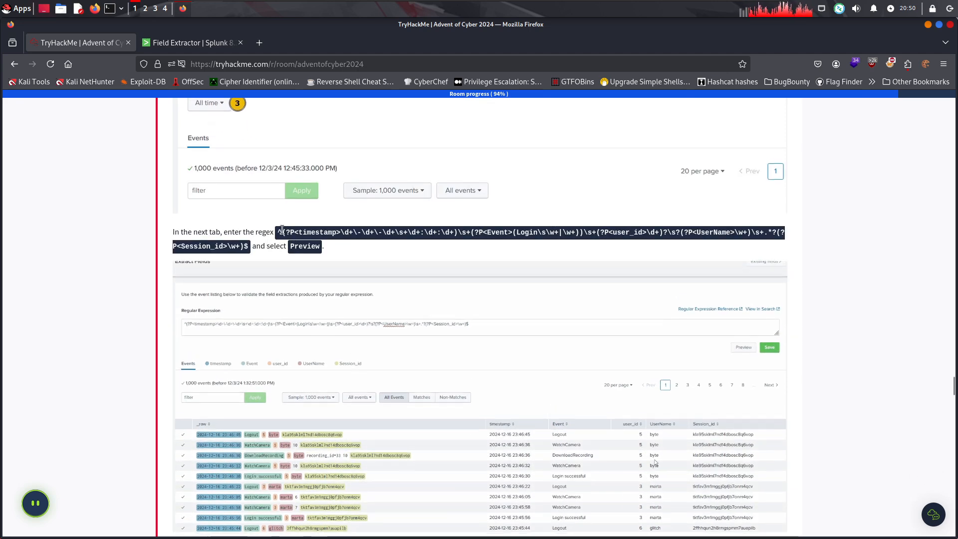
drag(278, 232, 247, 248)
key(ctrl+c)
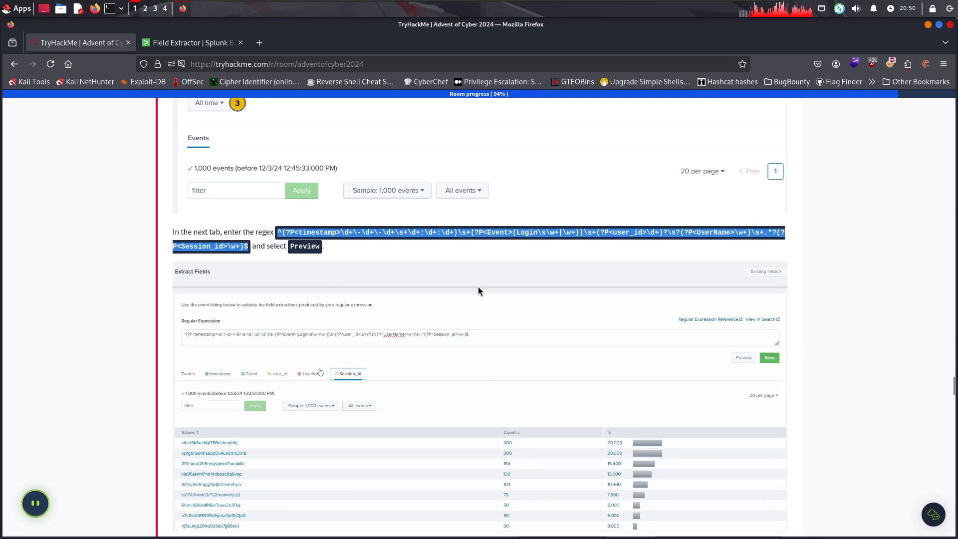
click(196, 48)
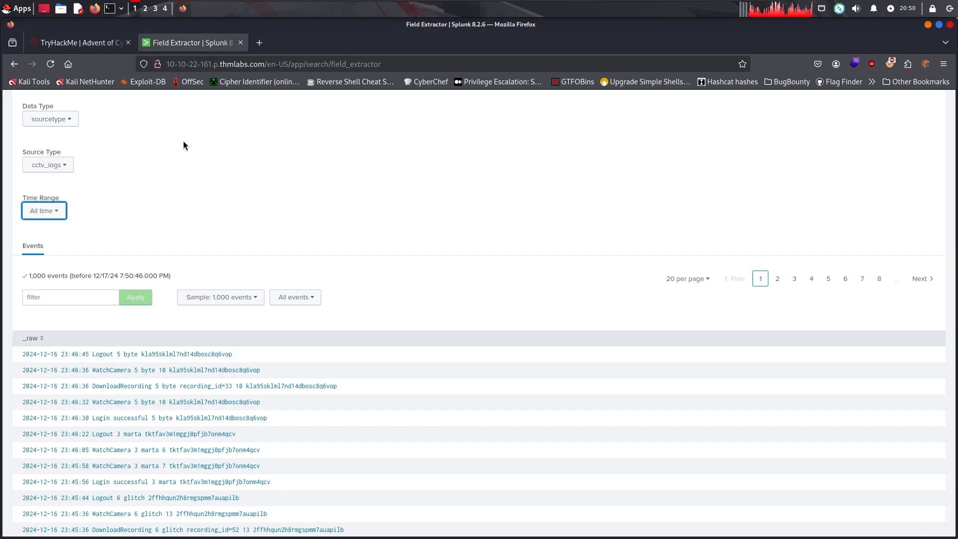
scroll(572, 292, down, 2)
scroll(922, 231, up, 2)
scroll(923, 231, up, 3)
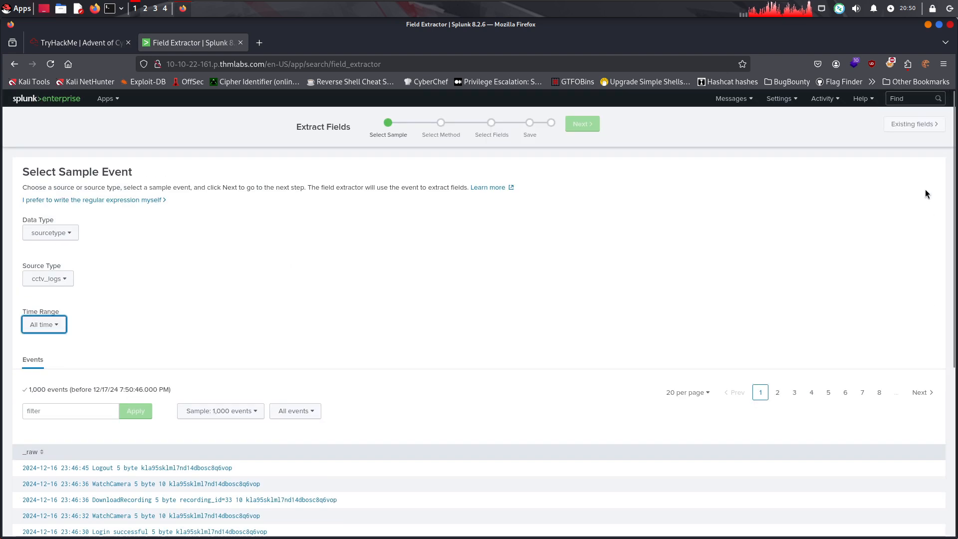
click(110, 321)
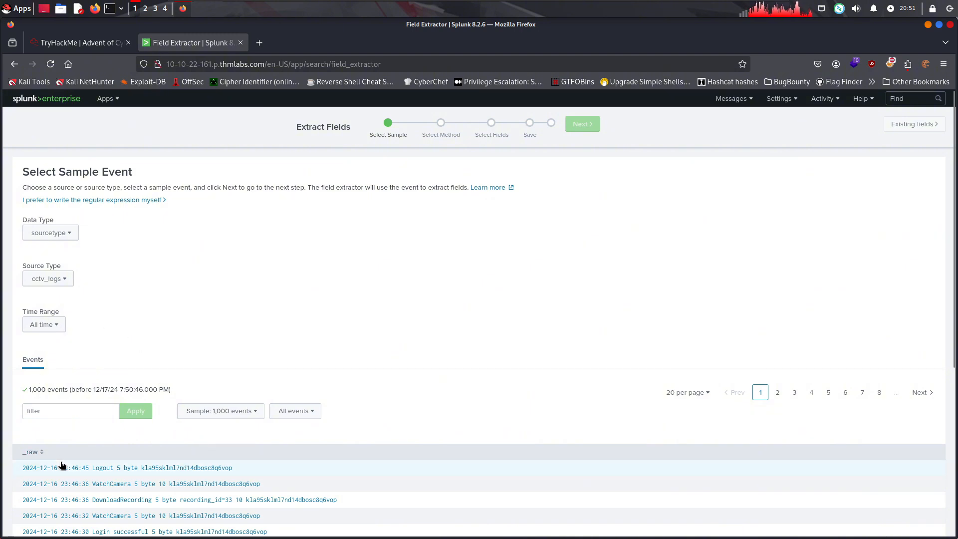
click(76, 470)
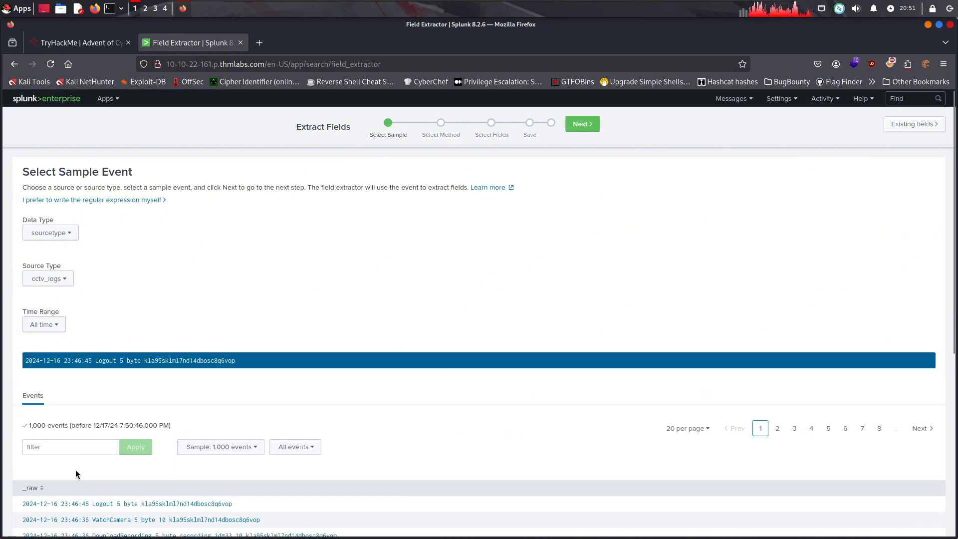
Choose Regular Expression as the extraction method and continue to field selection
click(575, 128)
click(390, 331)
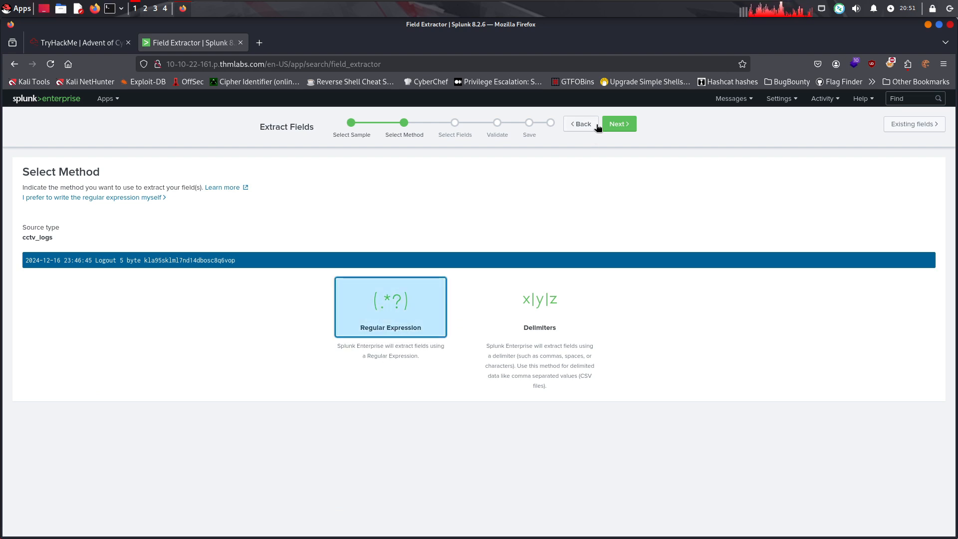
click(616, 125)
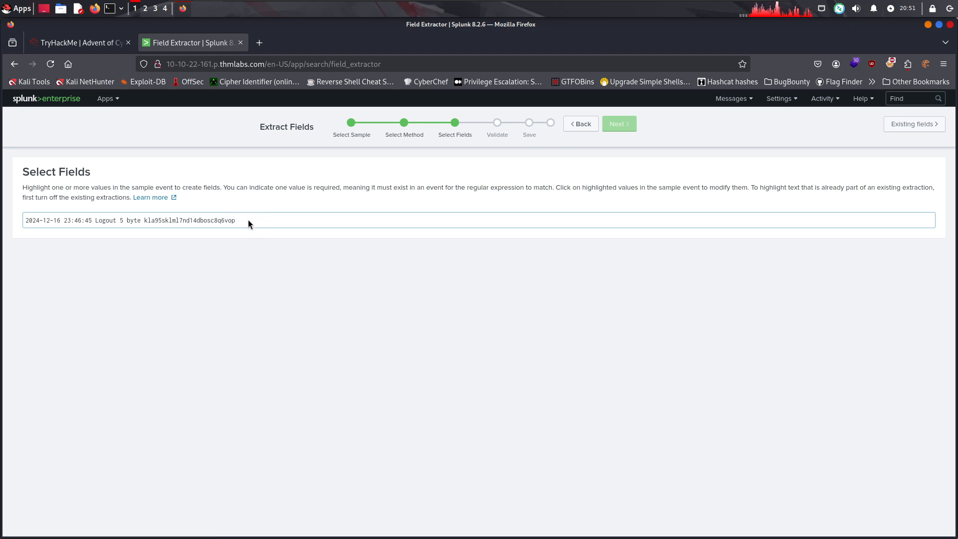
Check the room's instructions, return to method selection and choose to write the regular expression manually
click(90, 42)
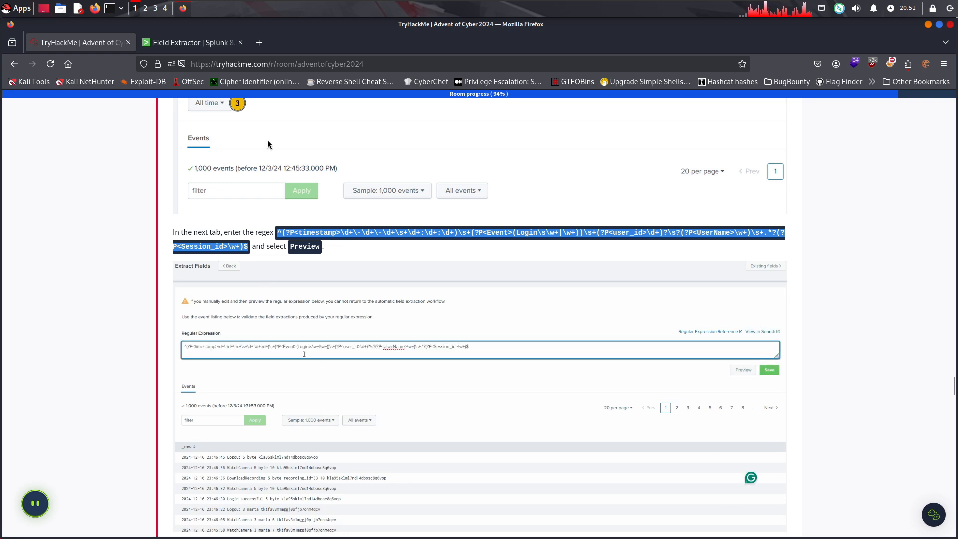
click(199, 45)
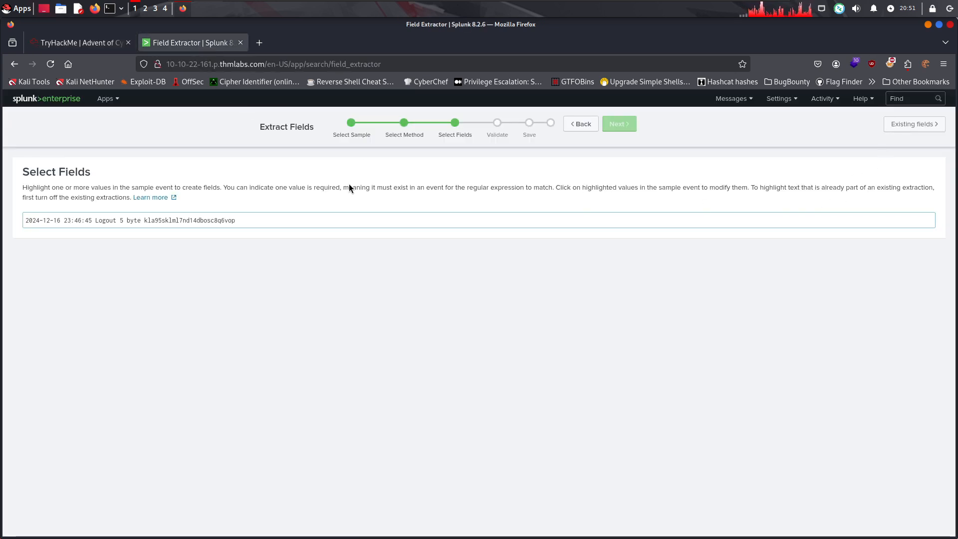
click(574, 129)
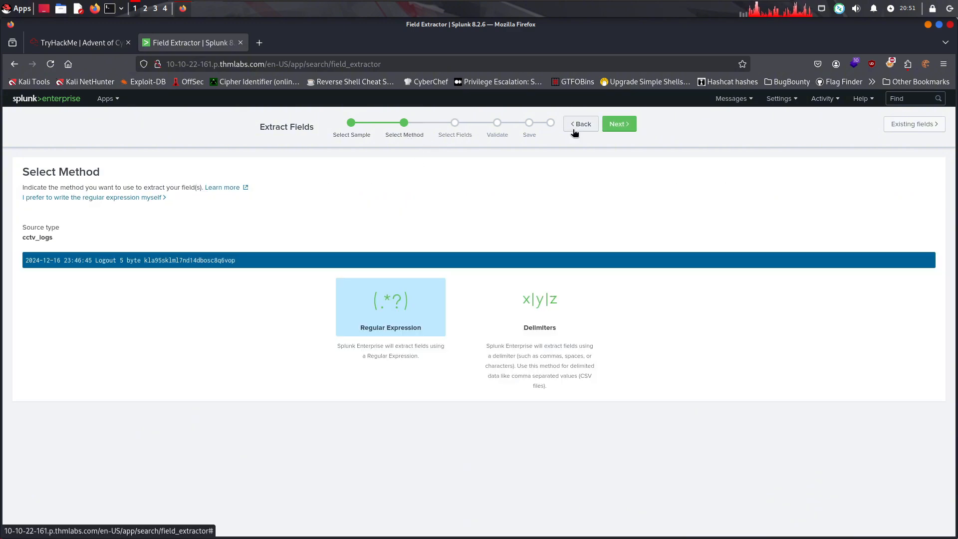
click(153, 200)
Confirm the room's instructions and paste its copied regex for timestamp, Event, user_id, UserName and Session_id as the regular expression
click(82, 44)
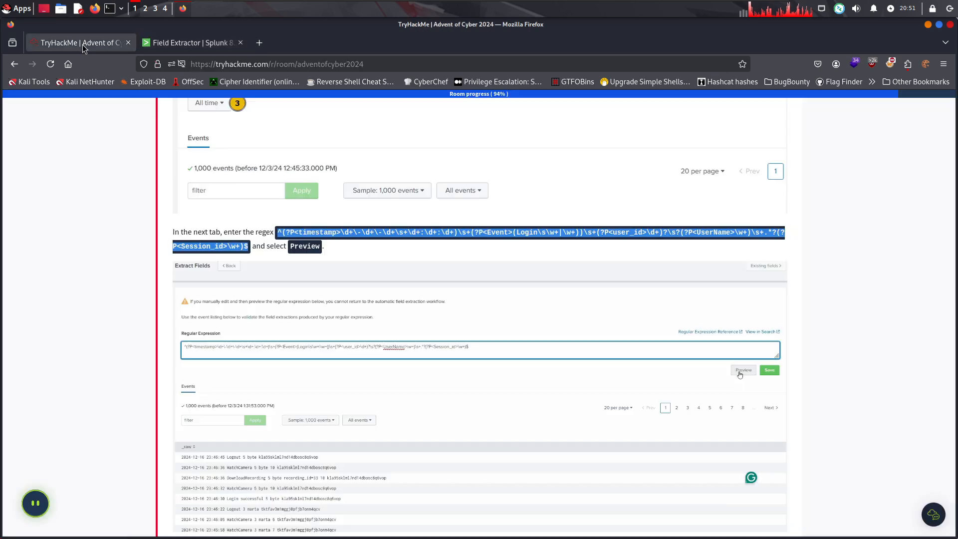
scroll(324, 271, up, 6)
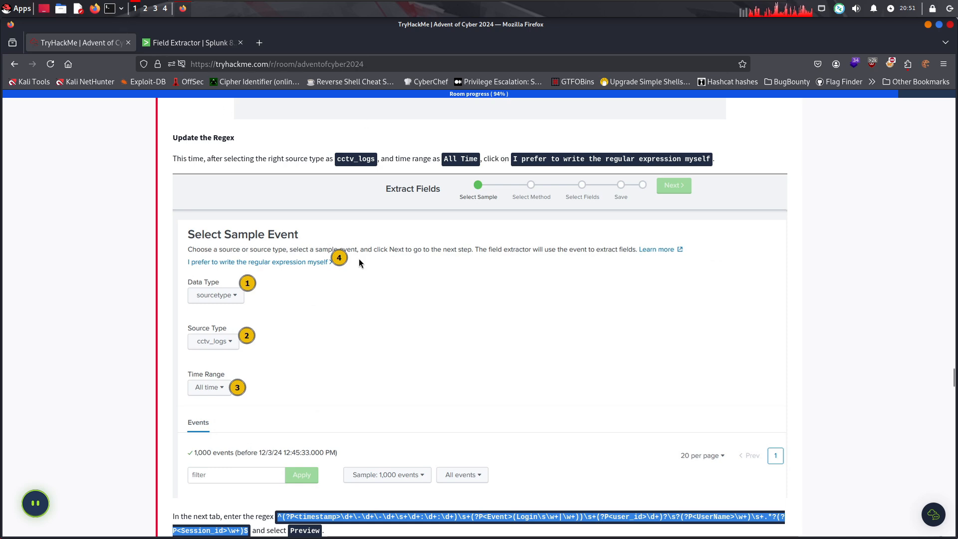
scroll(358, 258, down, 7)
click(182, 42)
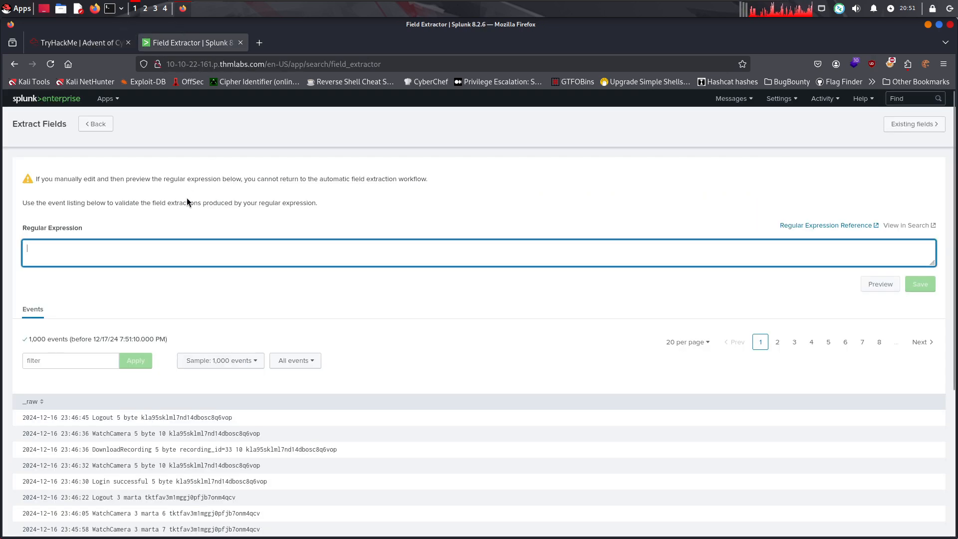
key(ctrl+v)
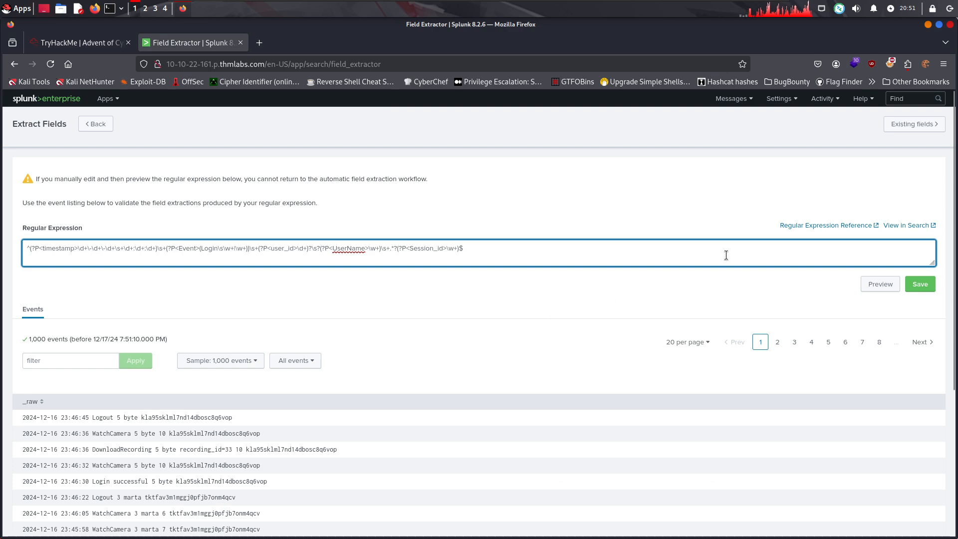
Check the room's next instruction and preview the regular expression's extractions on the cctv_logs events
click(100, 43)
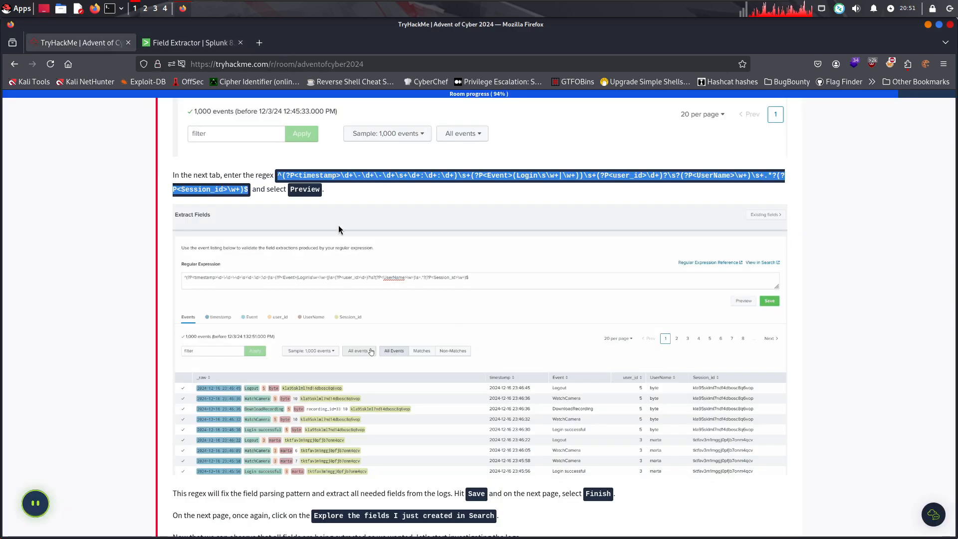
click(199, 43)
click(866, 274)
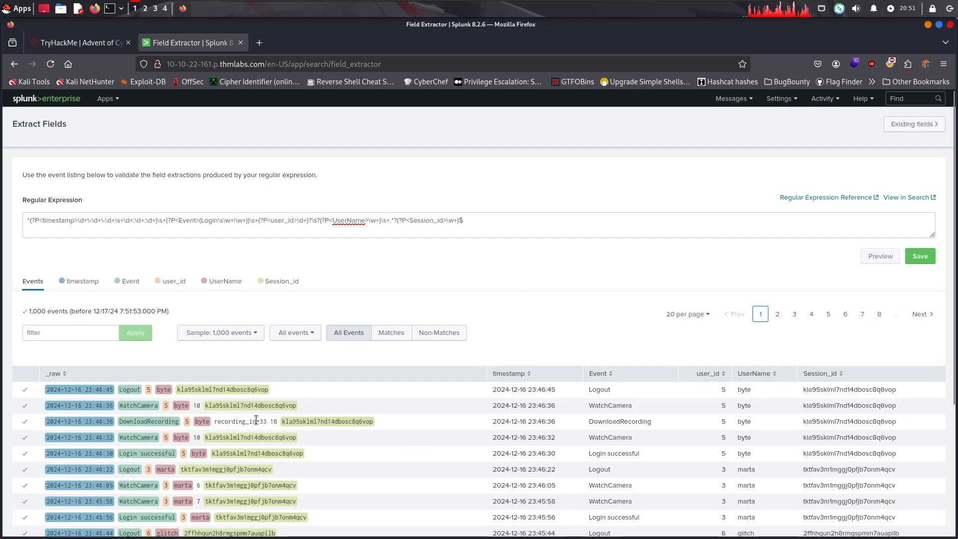
Follow the room's instructions to save the cctv_logs extraction with default name and Owner permissions, selecting its whole regex for copying beforehand
click(79, 42)
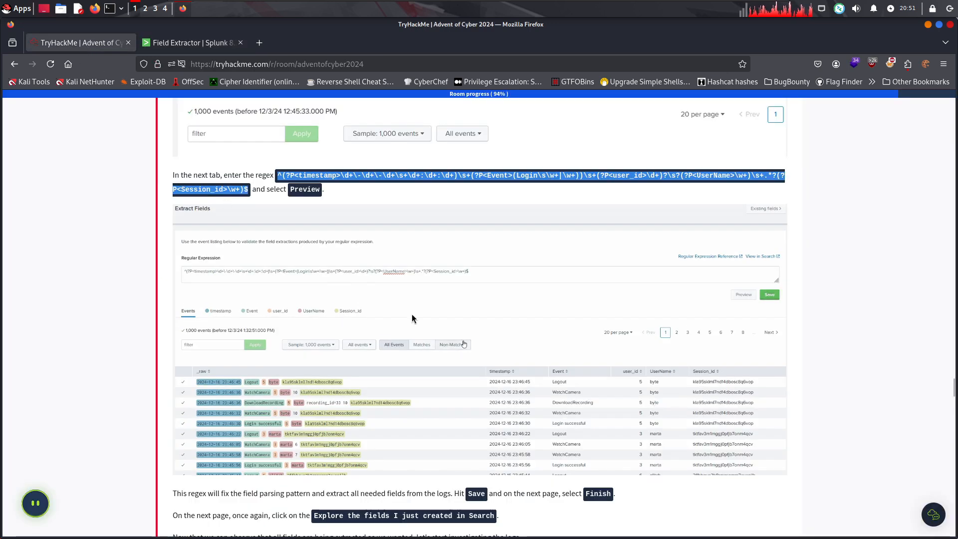
scroll(412, 317, down, 5)
drag(234, 265, 547, 268)
click(560, 272)
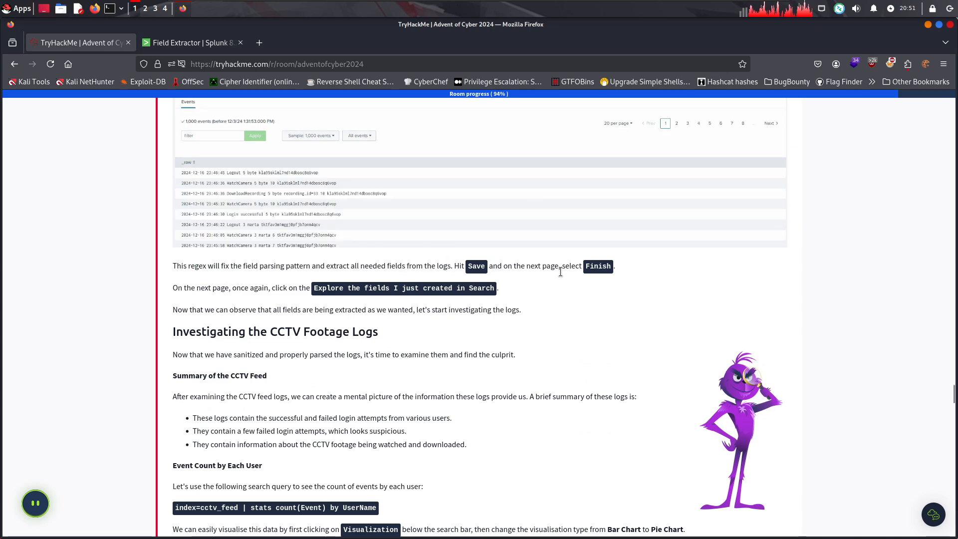
drag(613, 268, 585, 266)
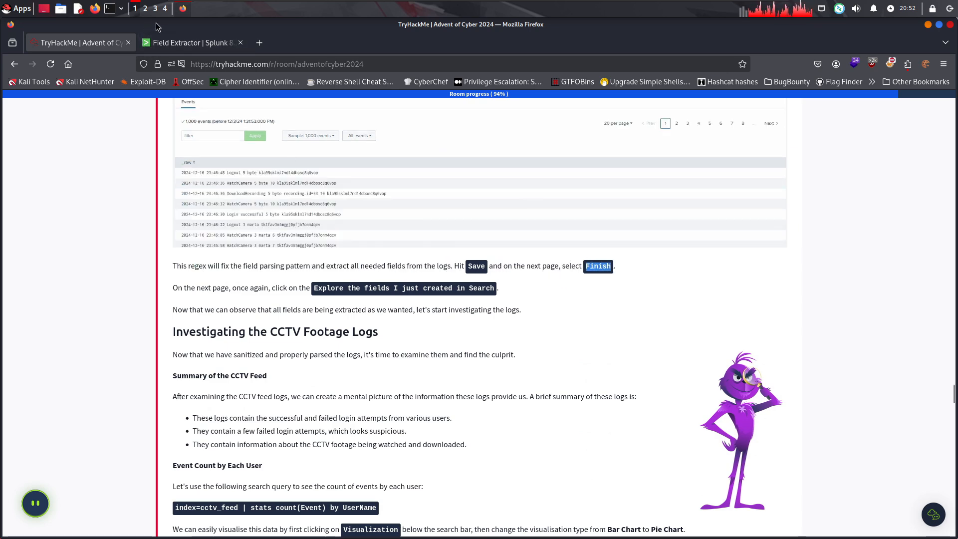
click(189, 43)
click(488, 218)
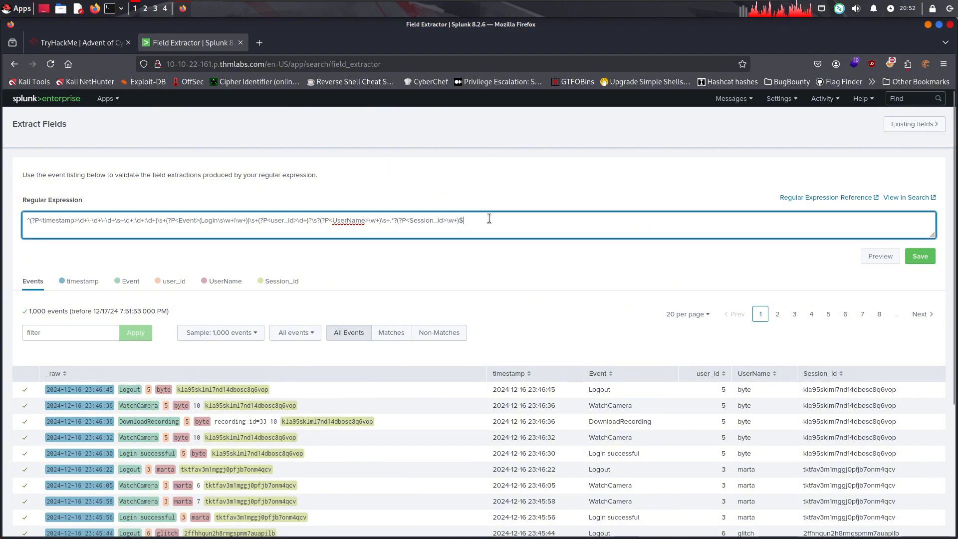
key(ctrl+a)
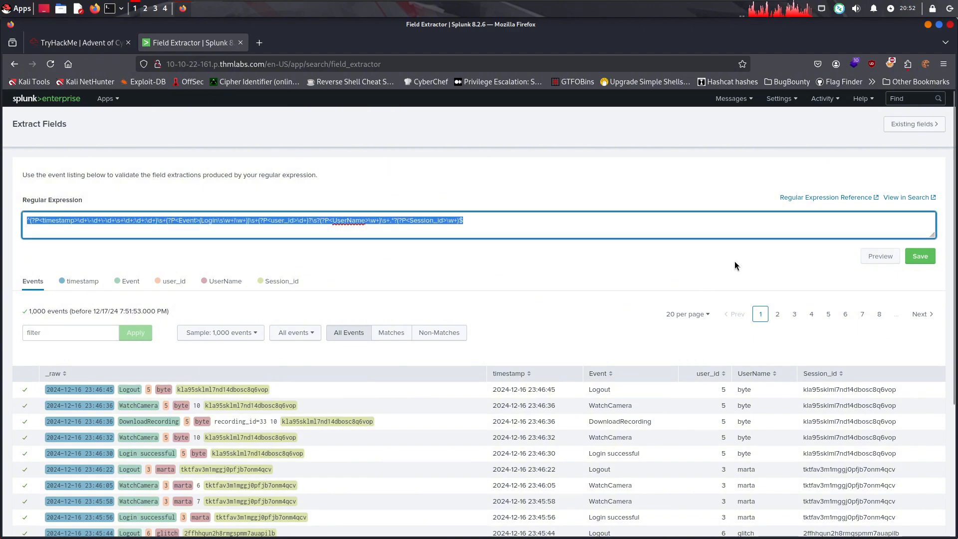
click(920, 256)
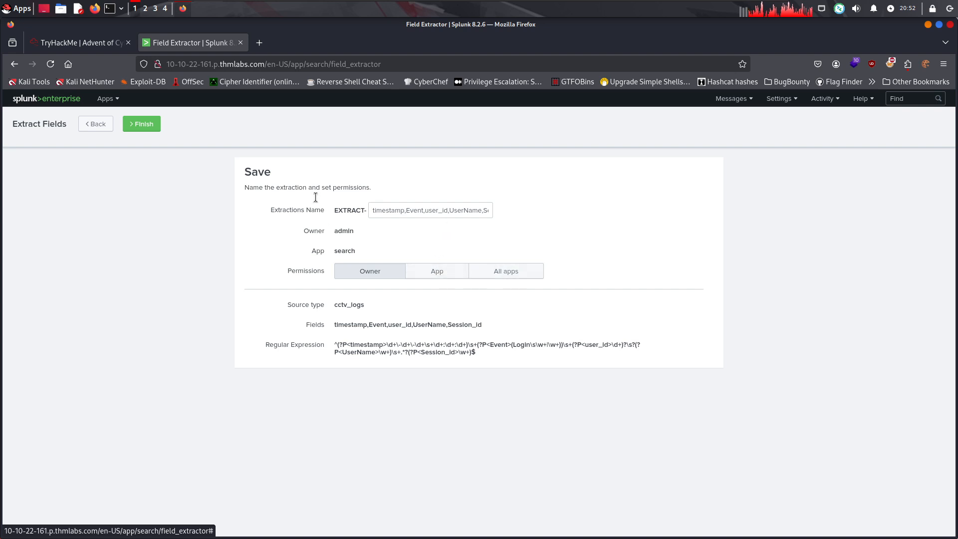
click(141, 124)
Search the web for regex in a new browser tab
key(ctrl+t)
text(r)
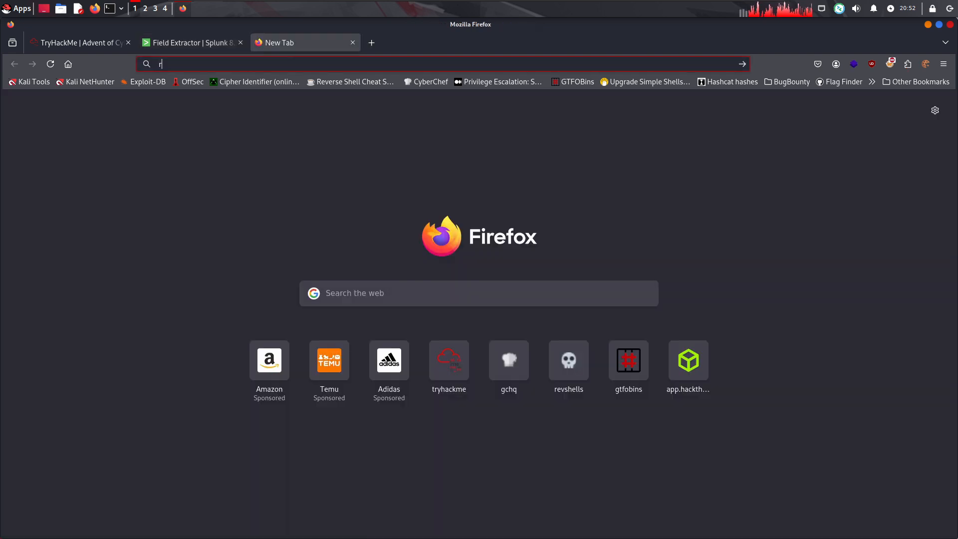
text(egex)
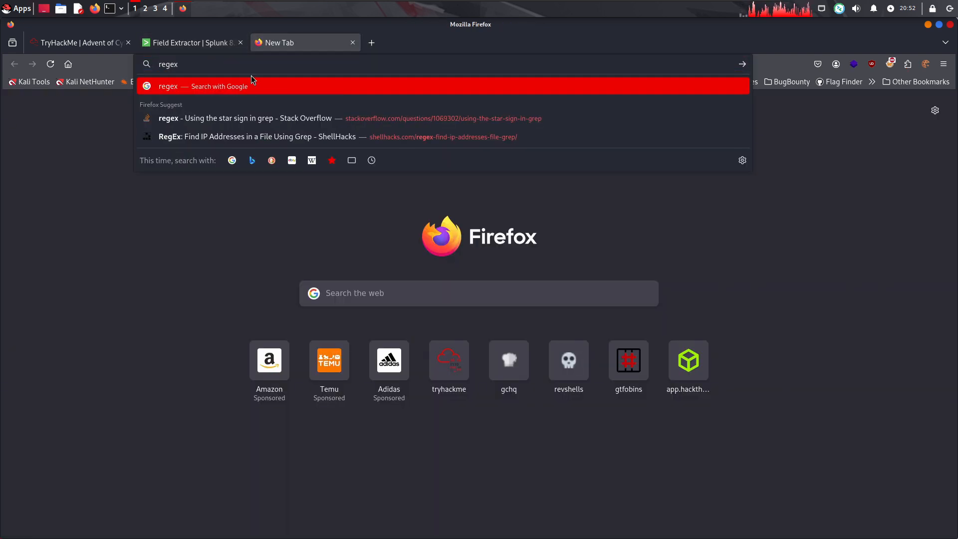
key(Return)
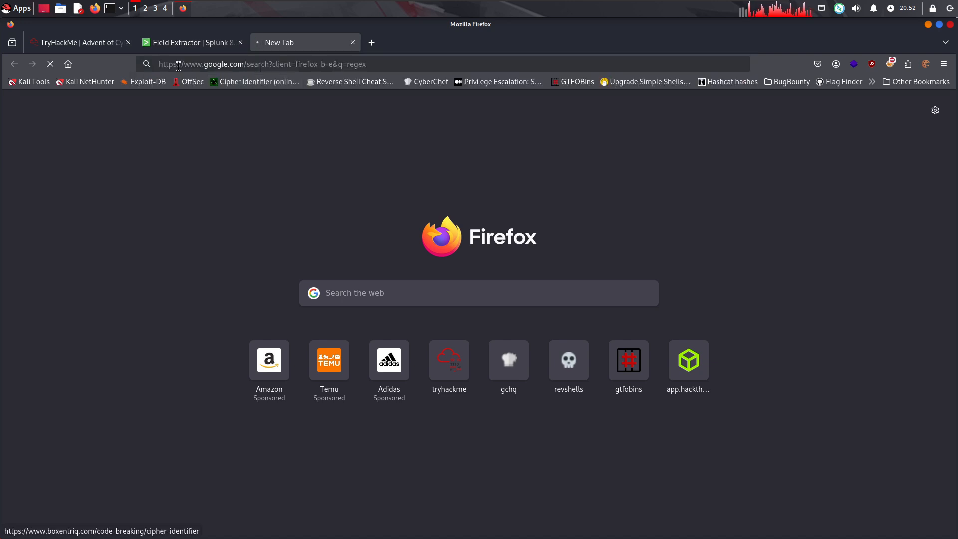
click(171, 41)
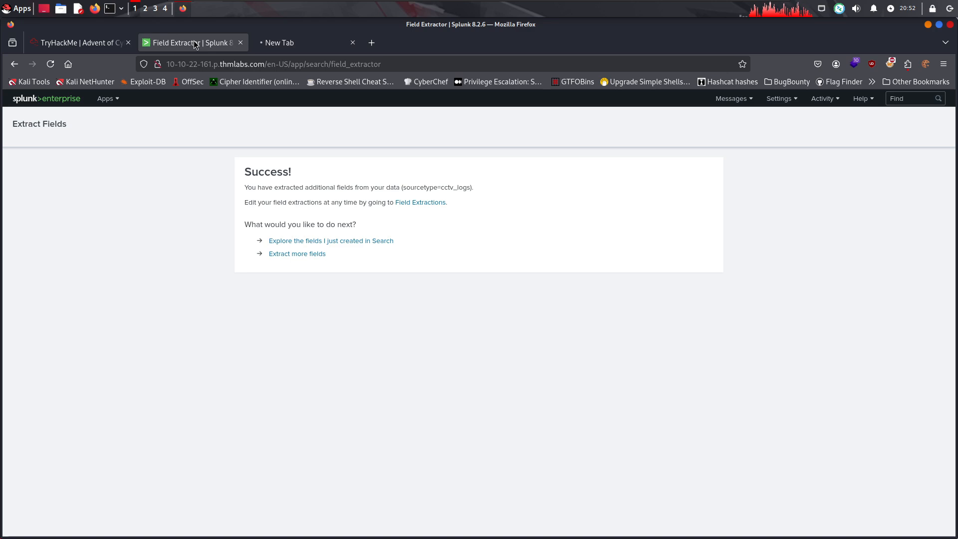
click(283, 39)
Check the room's next instruction and explore the newly created cctv_logs fields in Search
click(70, 35)
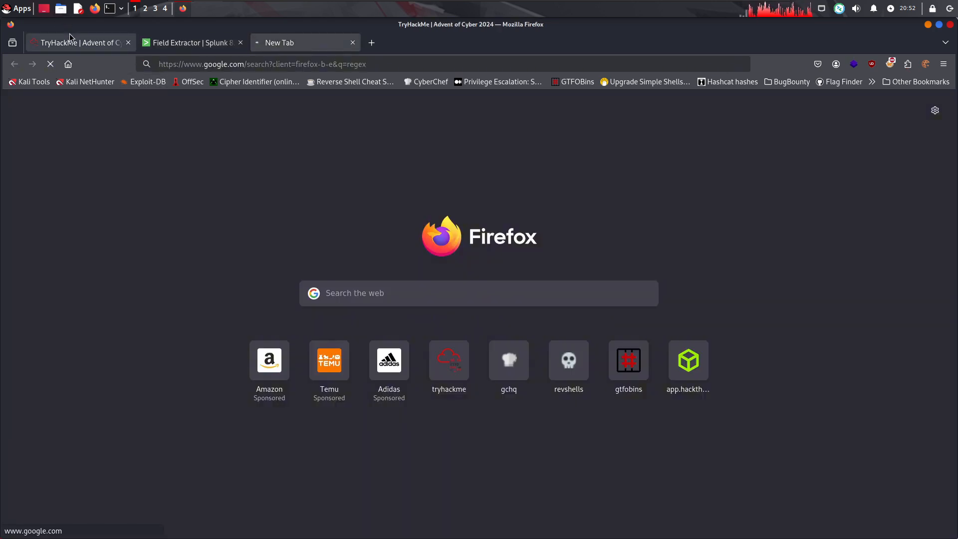
scroll(387, 296, down, 2)
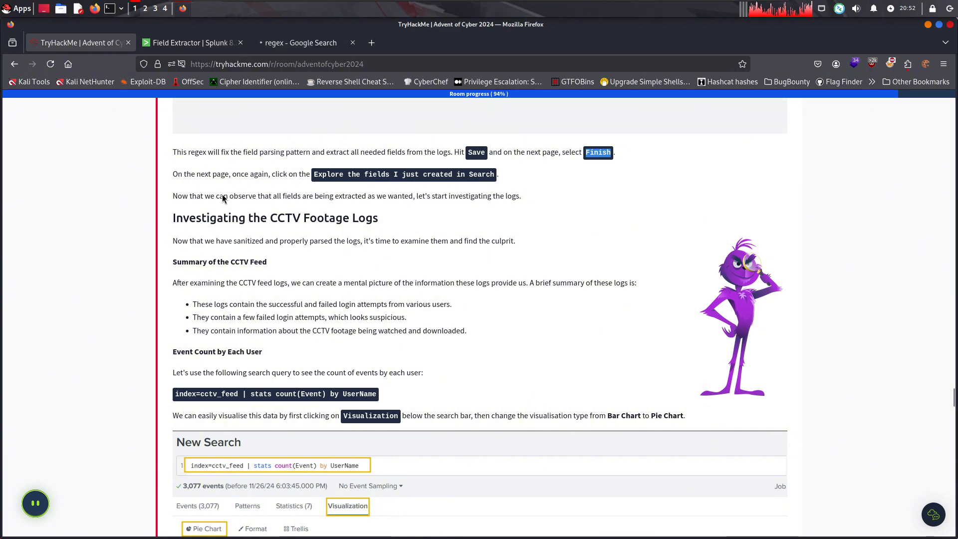
drag(274, 173, 306, 175)
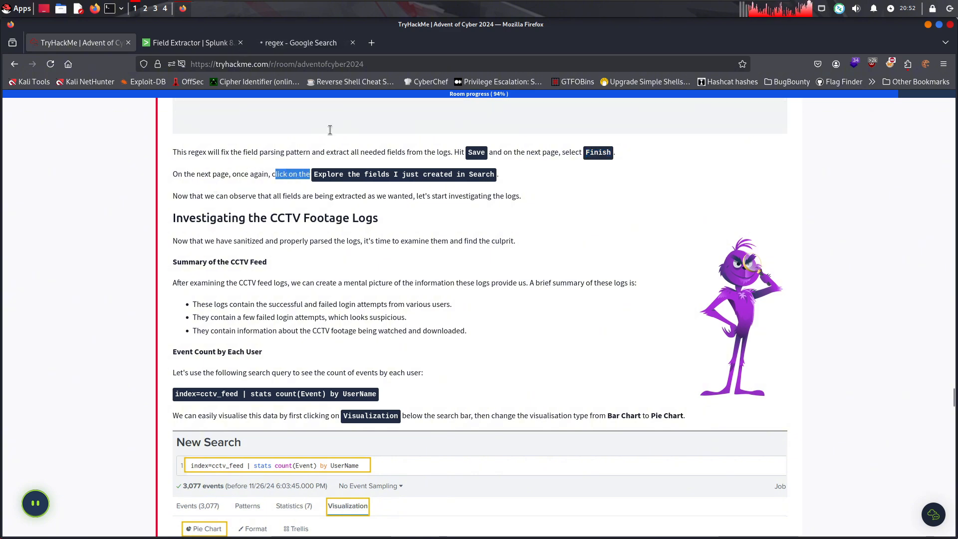
click(192, 43)
click(299, 242)
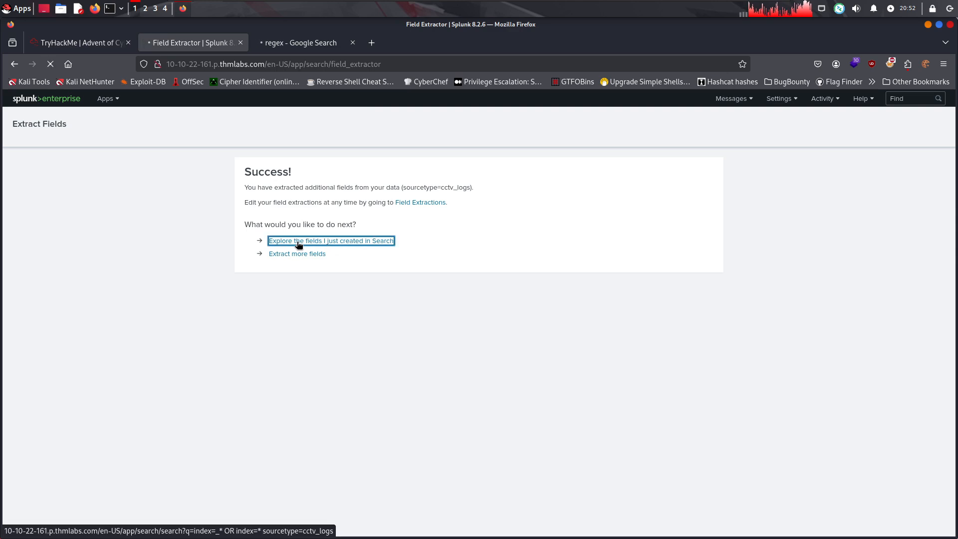
Open the RegExr site from the regex search results and read the room's Investigating the CCTV Footage Logs section
click(301, 45)
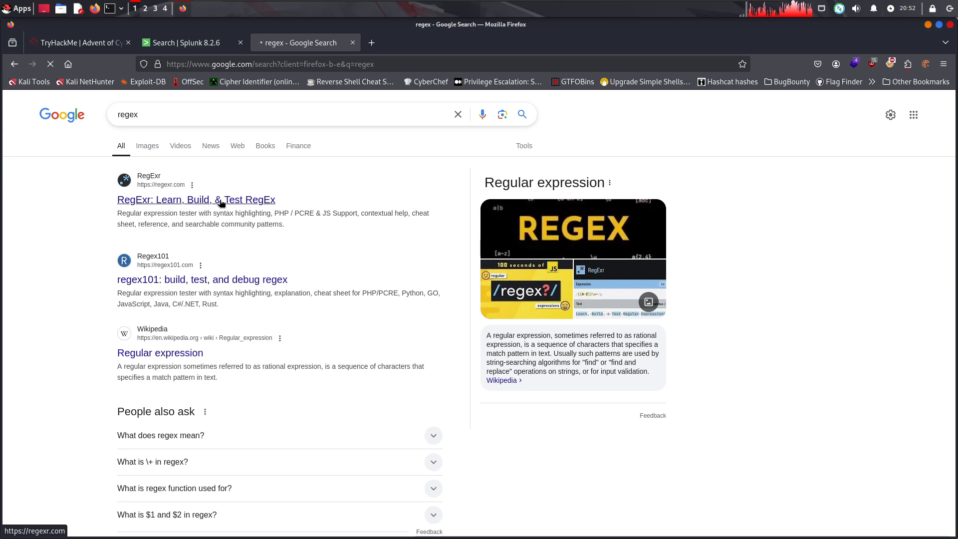
click(155, 45)
click(121, 45)
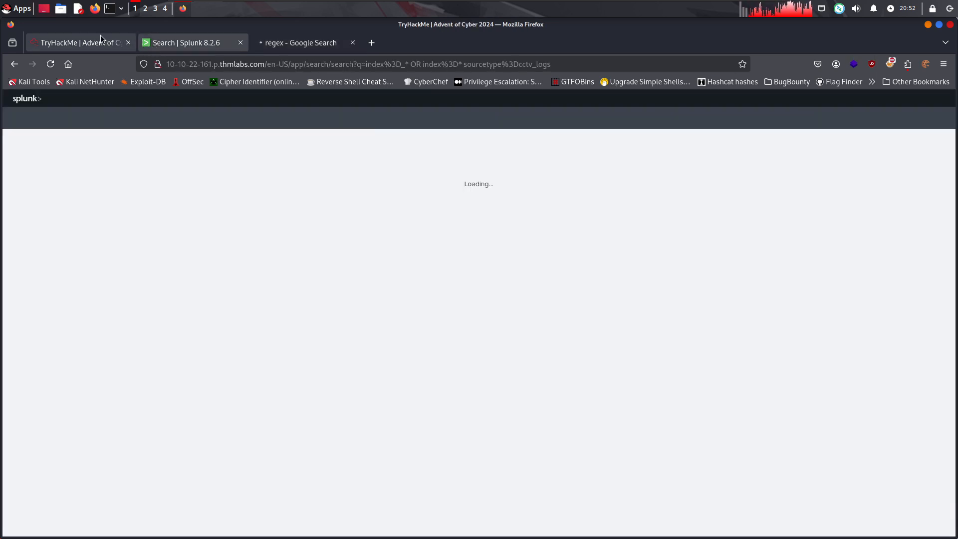
scroll(245, 226, down, 3)
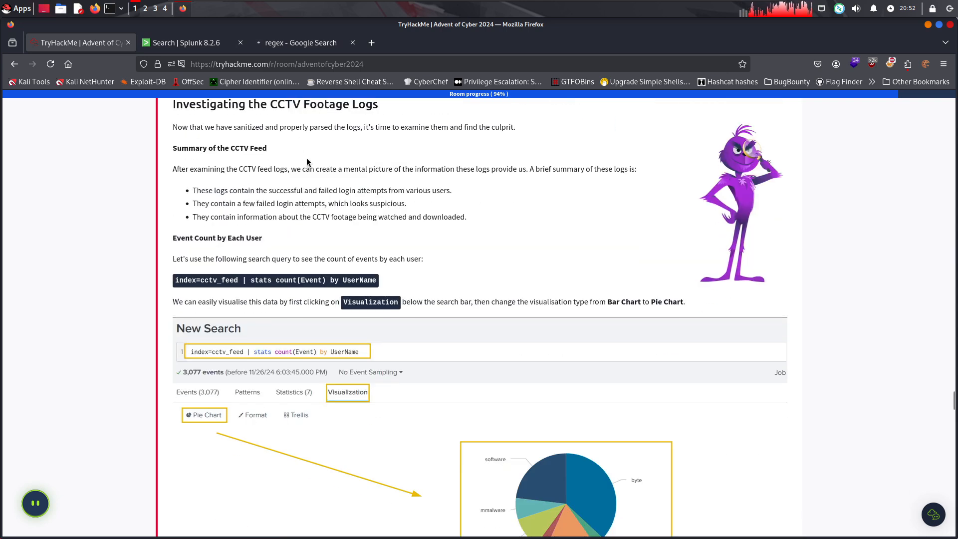
scroll(307, 162, up, 1)
drag(215, 184, 531, 198)
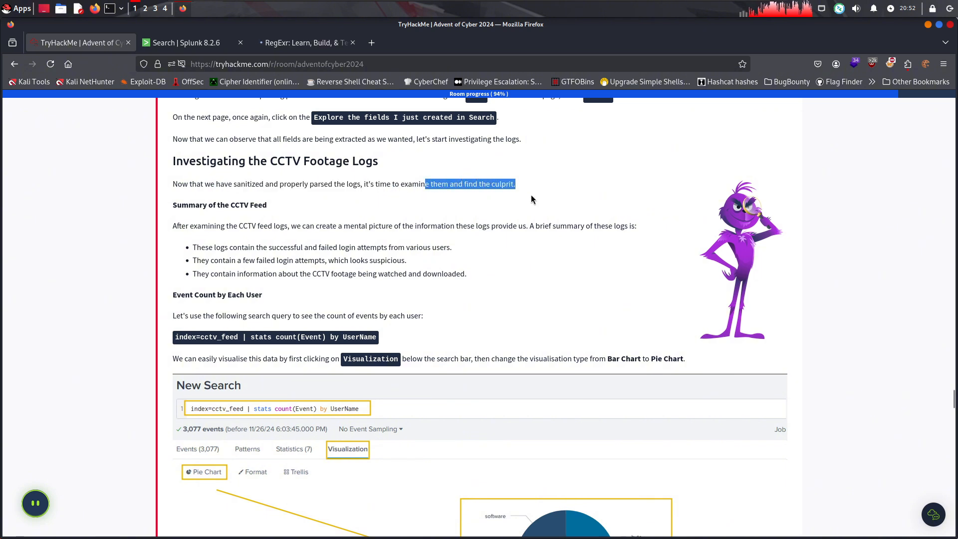
Switch to RegExr and replace its sample expression with the copied cctv_logs extraction regex
click(312, 45)
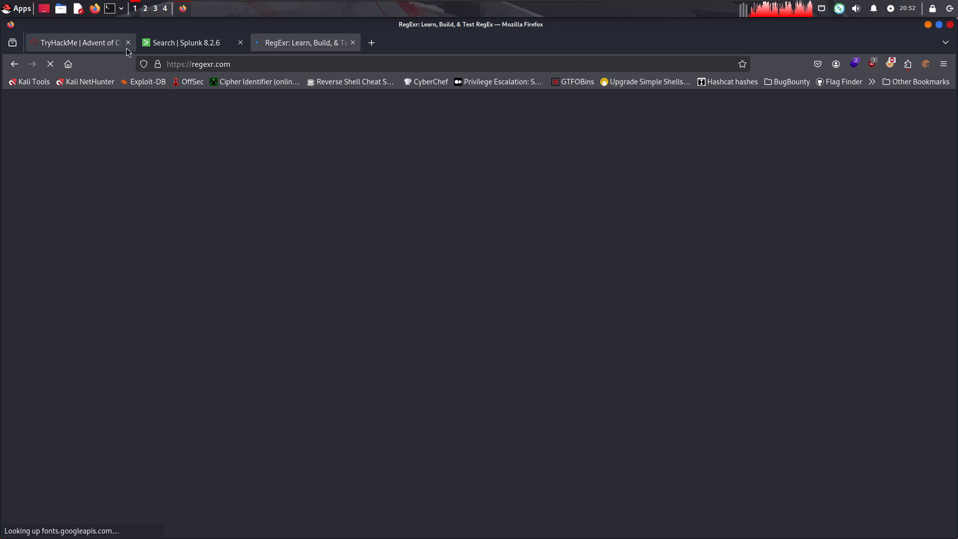
click(162, 65)
click(252, 61)
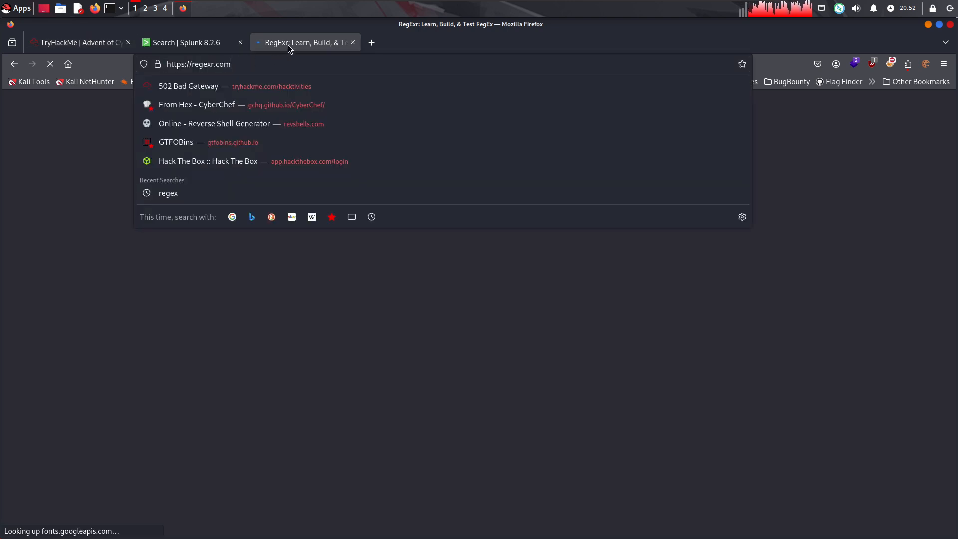
key(Escape)
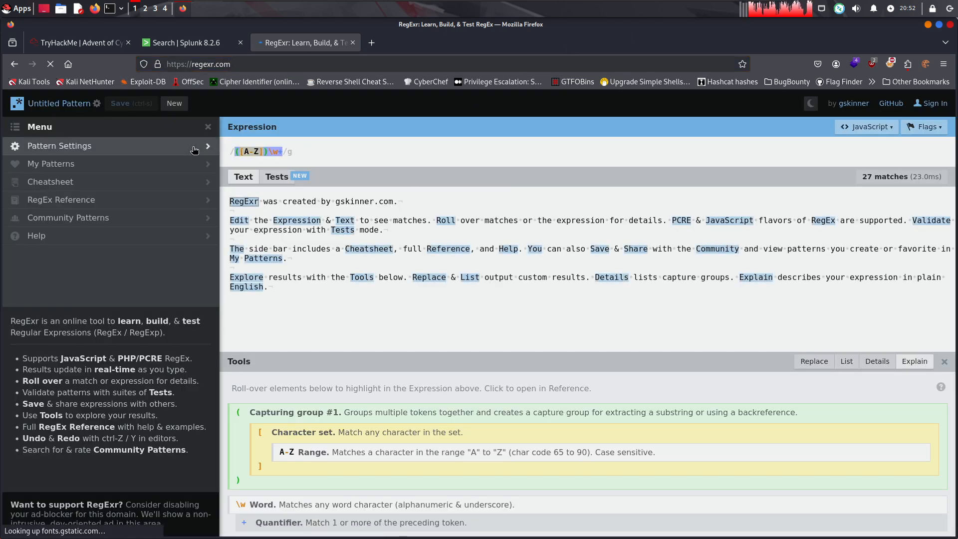
key(BackSpace)
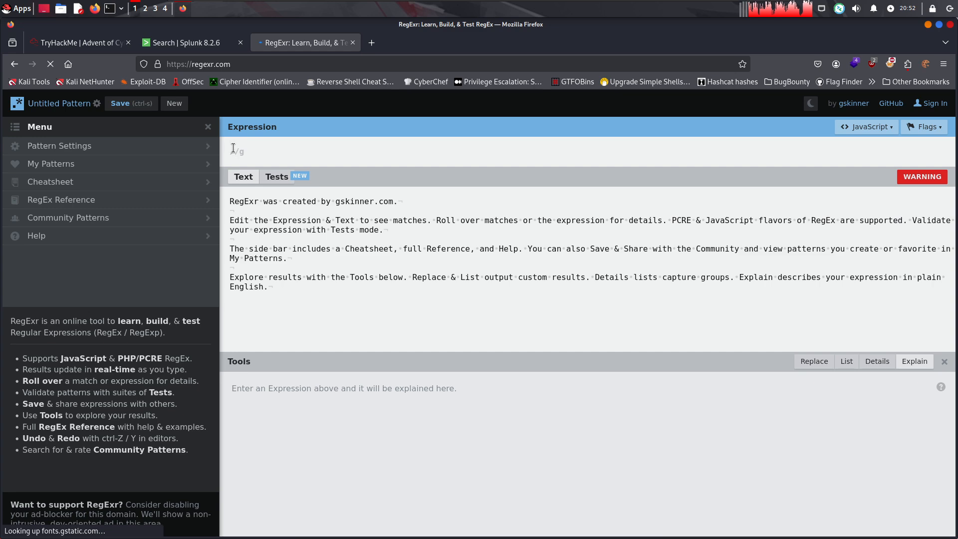
text(^(?P<timestamp>\d+\-\d+\-\d+\s+\d+:\d+:\d+)\s+(?P<Event>(Login\s\w+|\w+))\s+(?P<user_id>\d+)?\s?(?P<UserName>\w+)\s+.*?(?P<Session_id>\w+)$)
Examine RegExr's token-by-token explanation of the regex, especially the timestamp group's digit pattern and the Event group's whitespace token, and close the site
scroll(383, 403, down, 3)
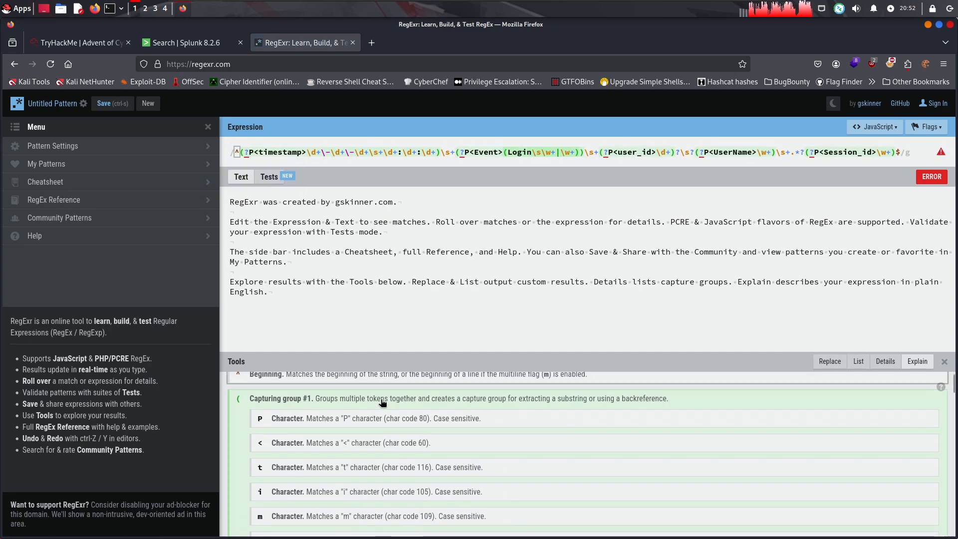
scroll(381, 402, up, 3)
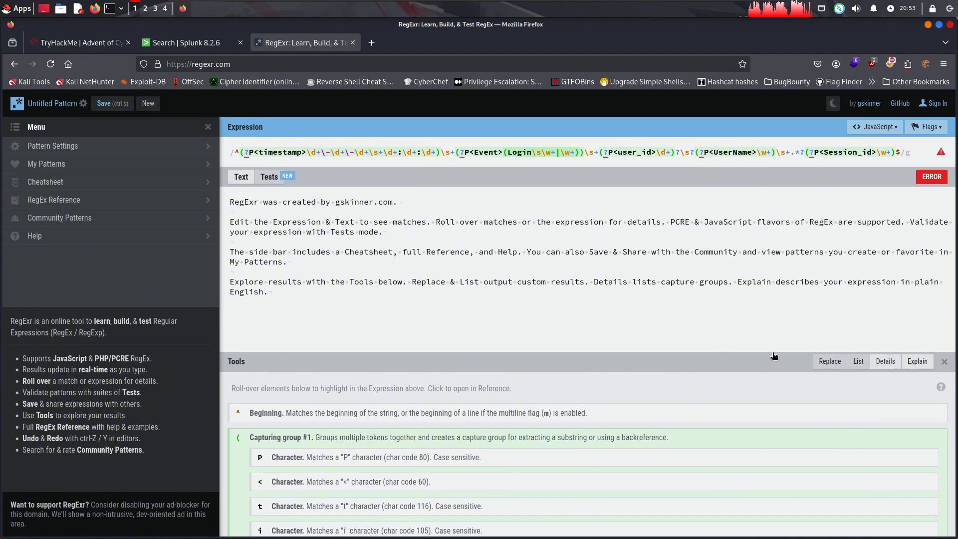
mouse_move(930, 183)
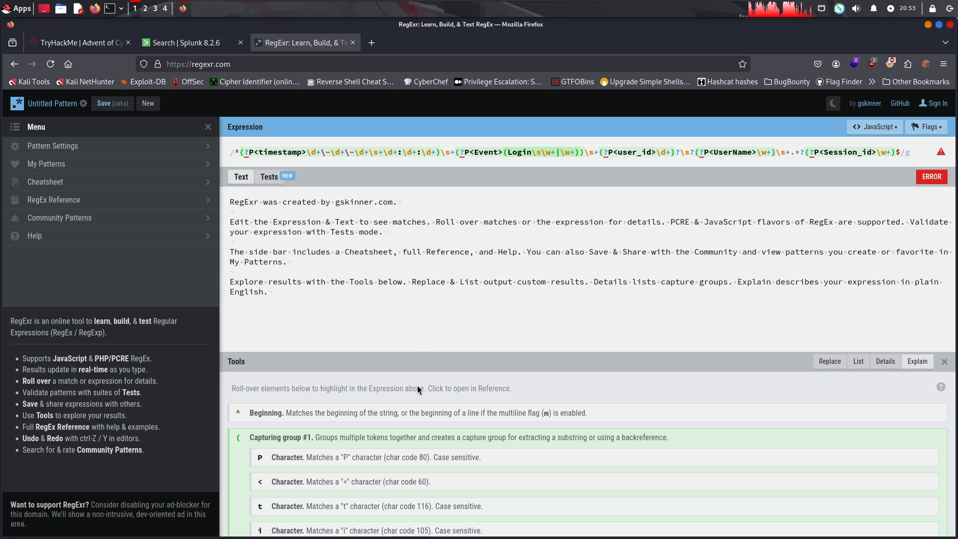
scroll(316, 405, down, 2)
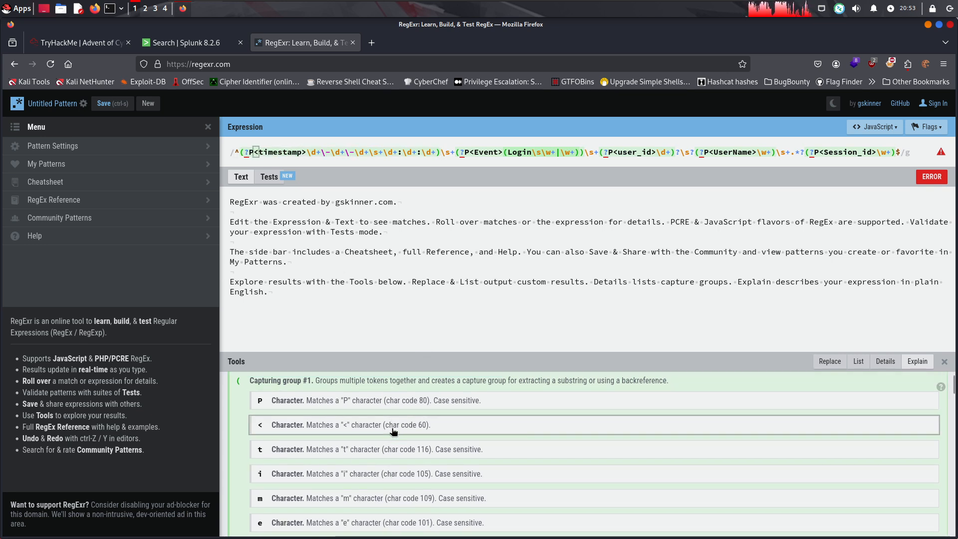
scroll(396, 477, down, 6)
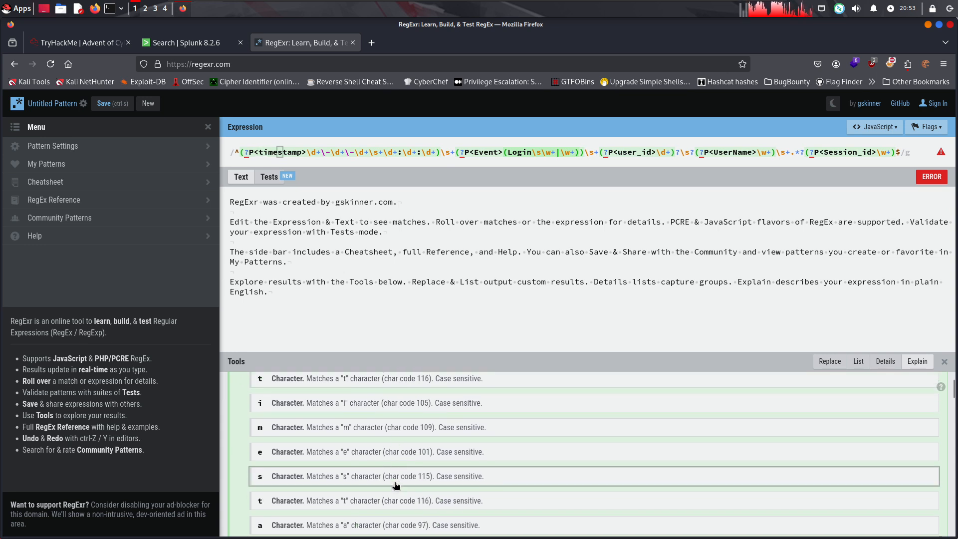
scroll(396, 476, down, 2)
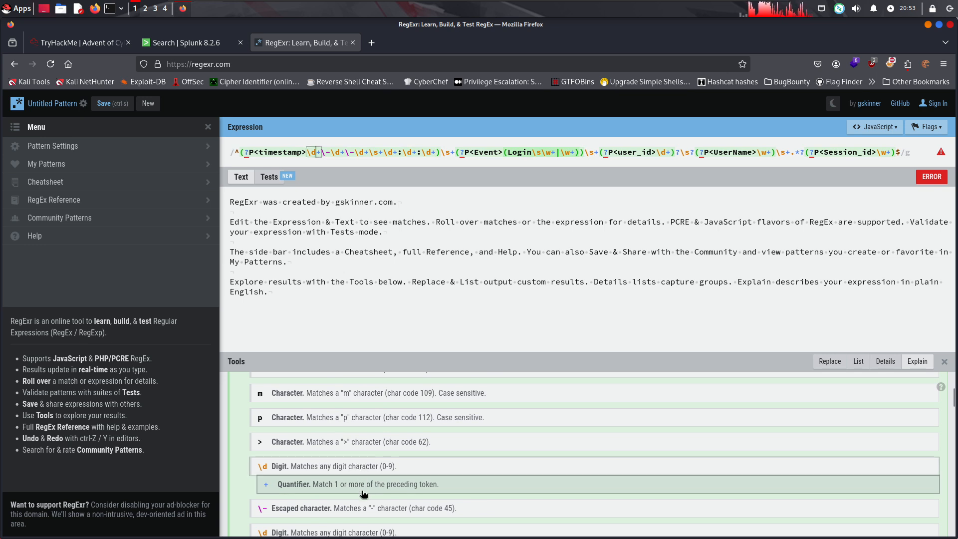
scroll(364, 511, down, 2)
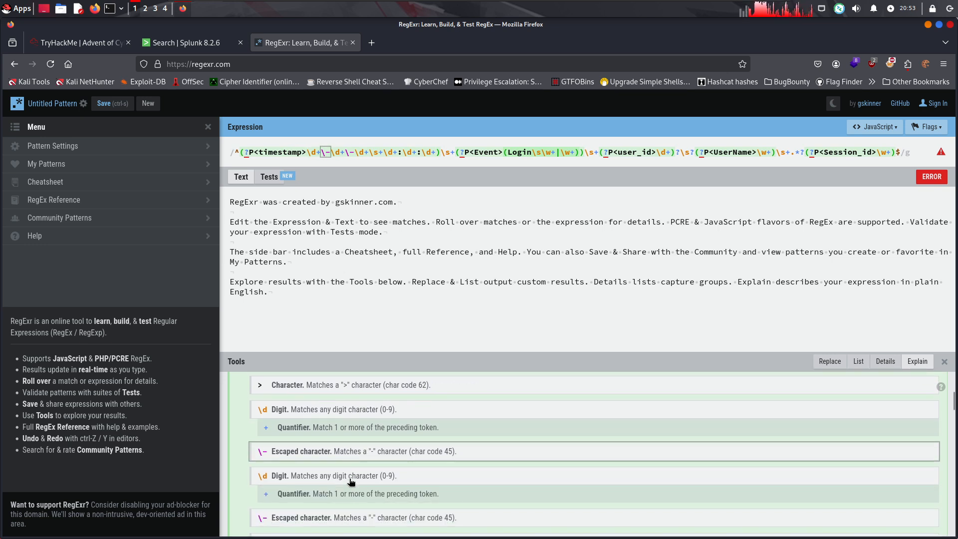
drag(308, 146, 438, 152)
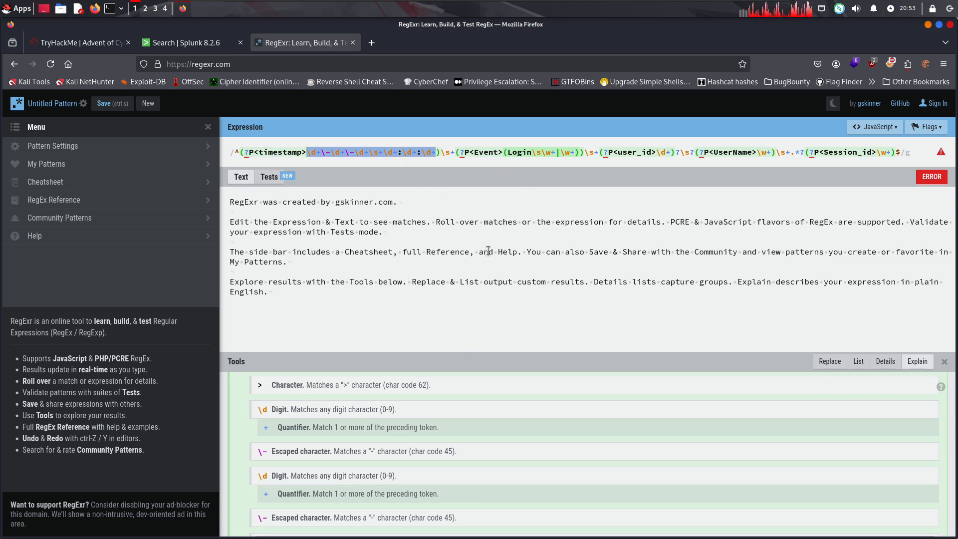
click(532, 152)
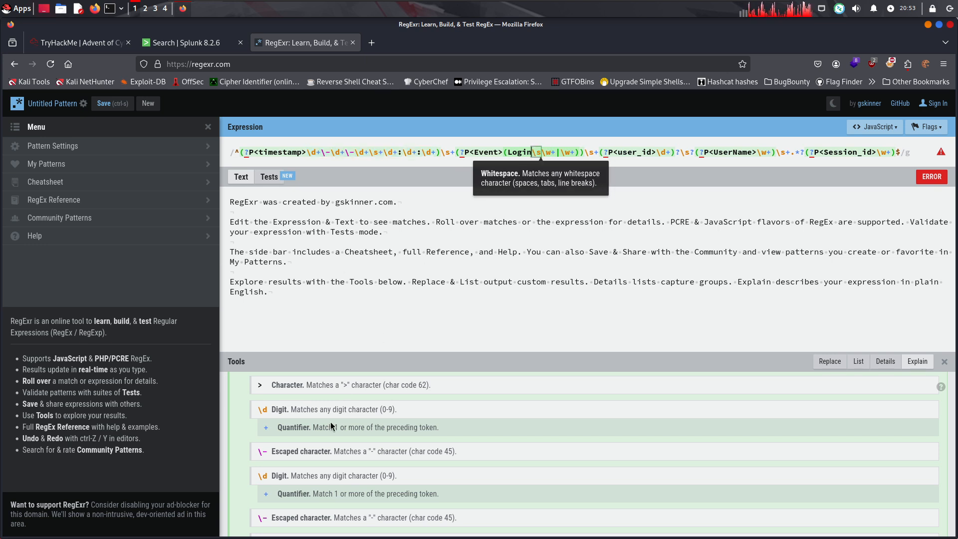
scroll(344, 403, down, 2)
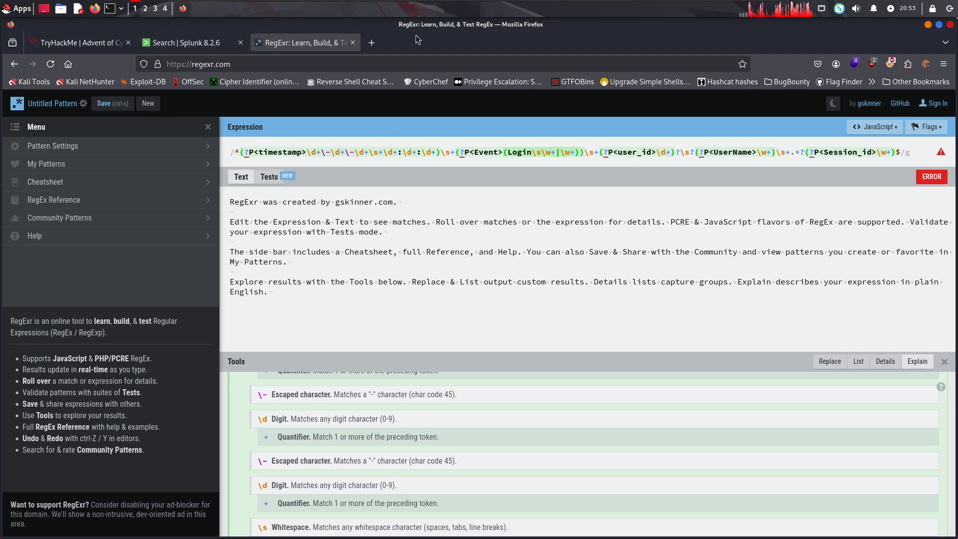
click(353, 43)
key(Return)
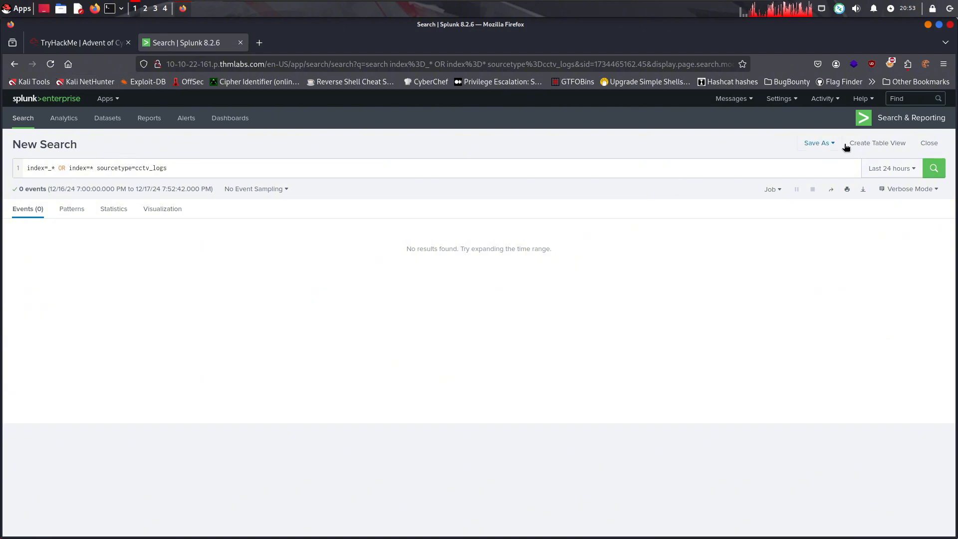
Rerun the cctv_logs search in Splunk over All time and return to the TryHackMe room's instructions
click(891, 168)
click(861, 220)
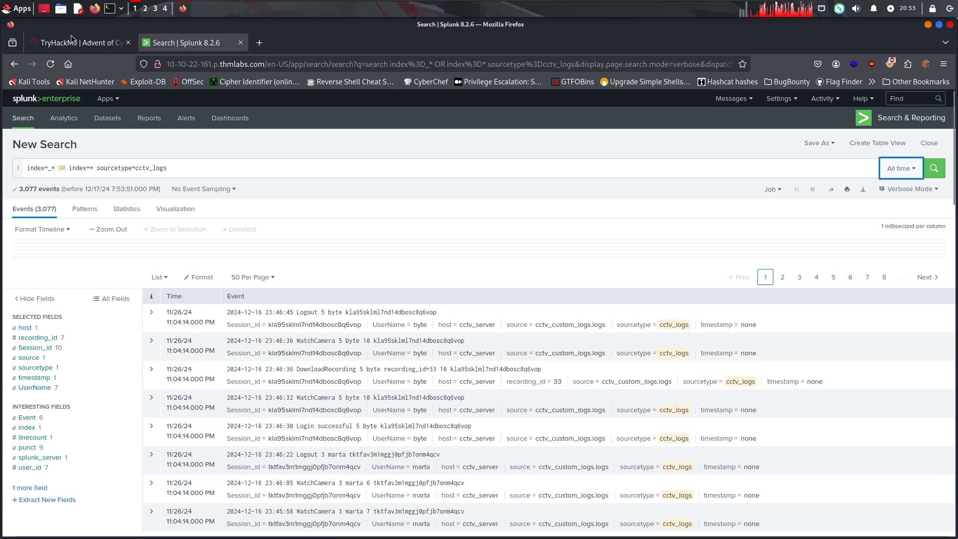
click(73, 42)
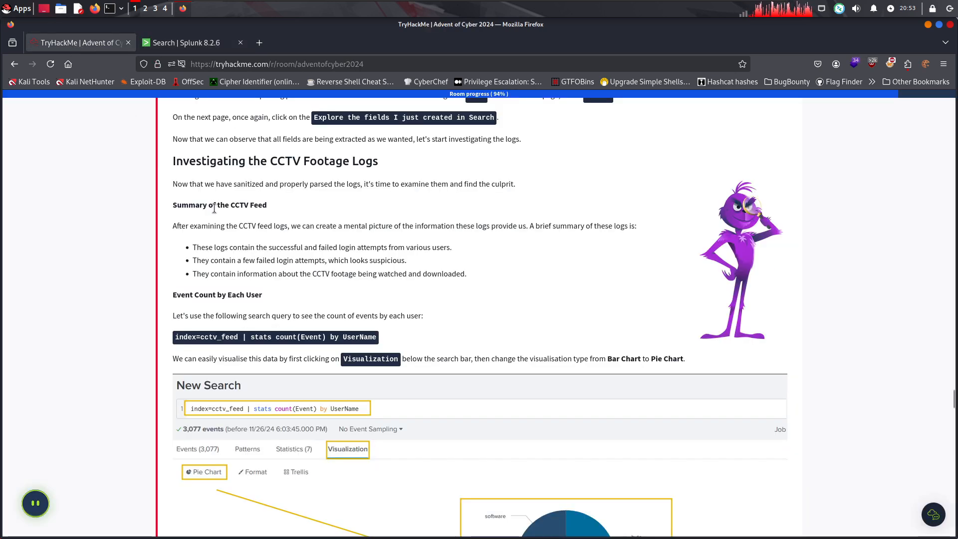
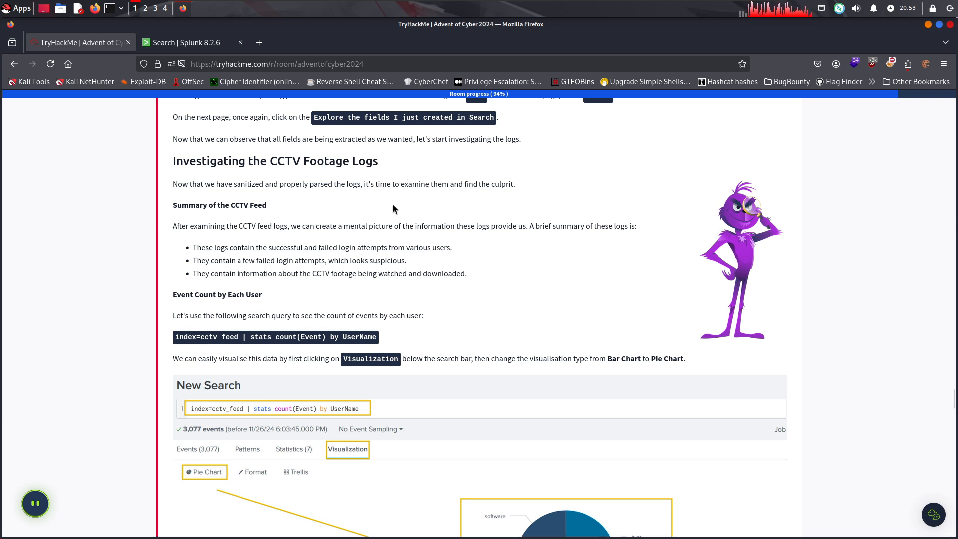
Read the room's Summary of the CCTV Feed, including the points on login attempts and footage being watched and downloaded
drag(295, 226, 413, 238)
click(274, 238)
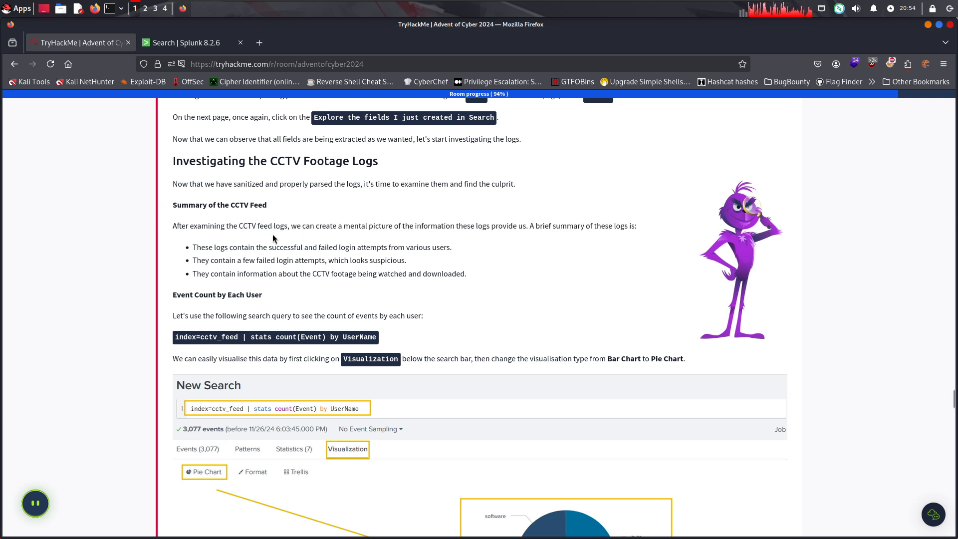
drag(276, 226, 304, 243)
click(305, 243)
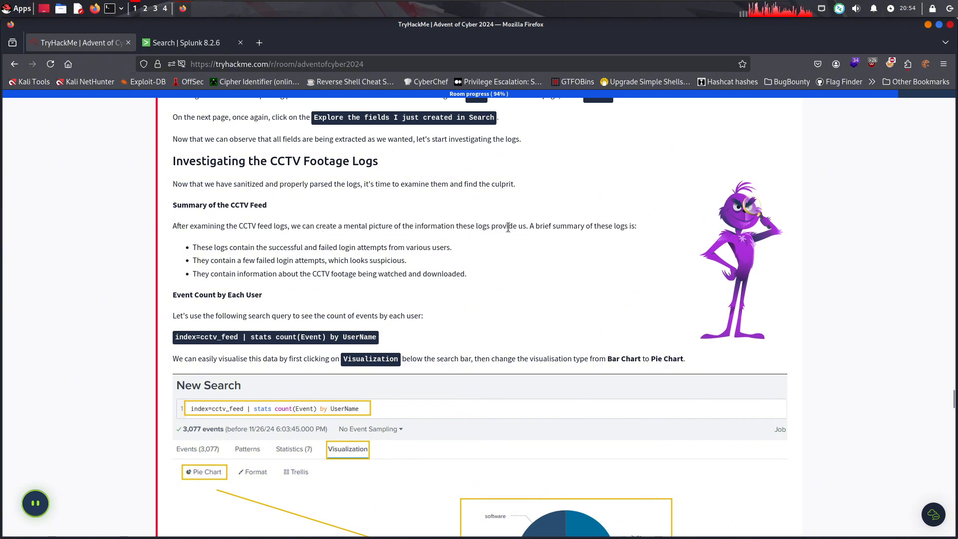
drag(523, 227, 625, 226)
click(532, 223)
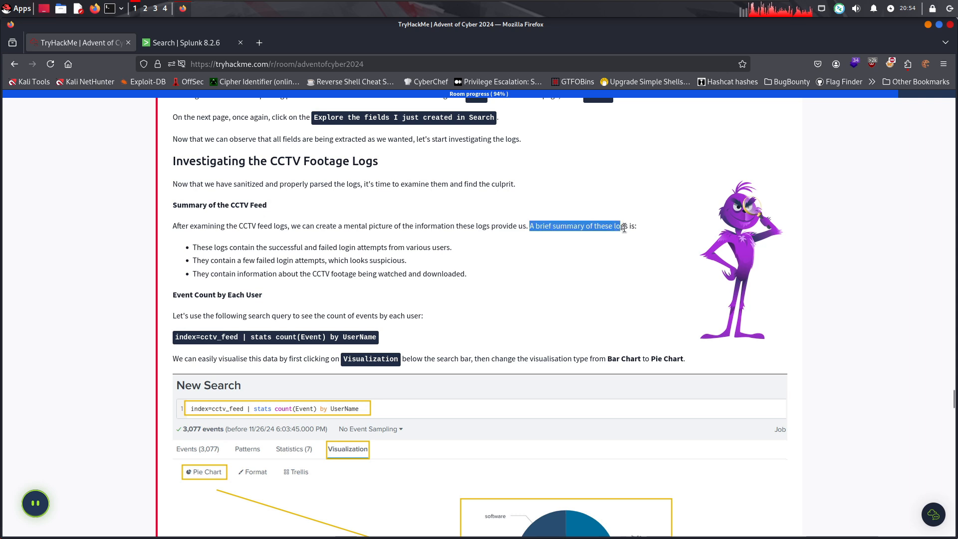
click(504, 227)
drag(220, 242, 303, 250)
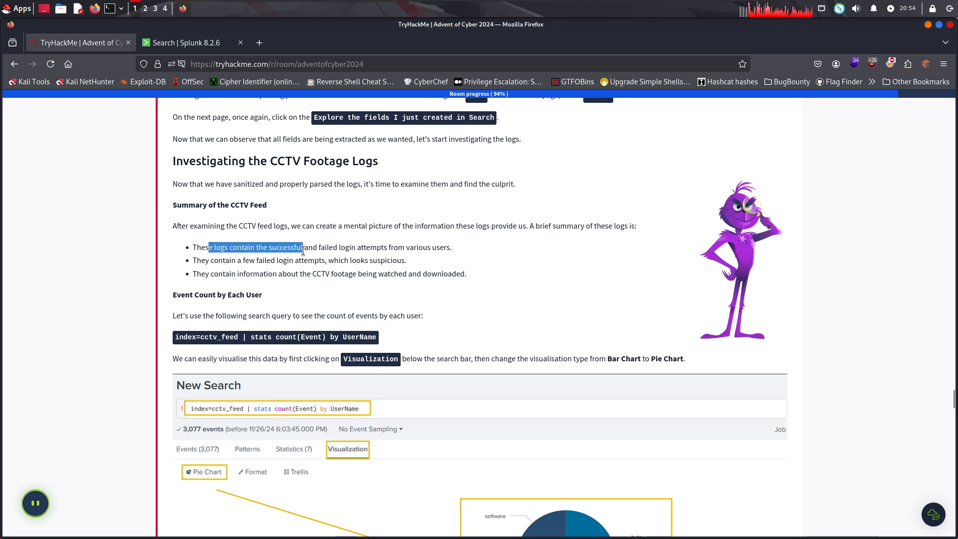
click(328, 245)
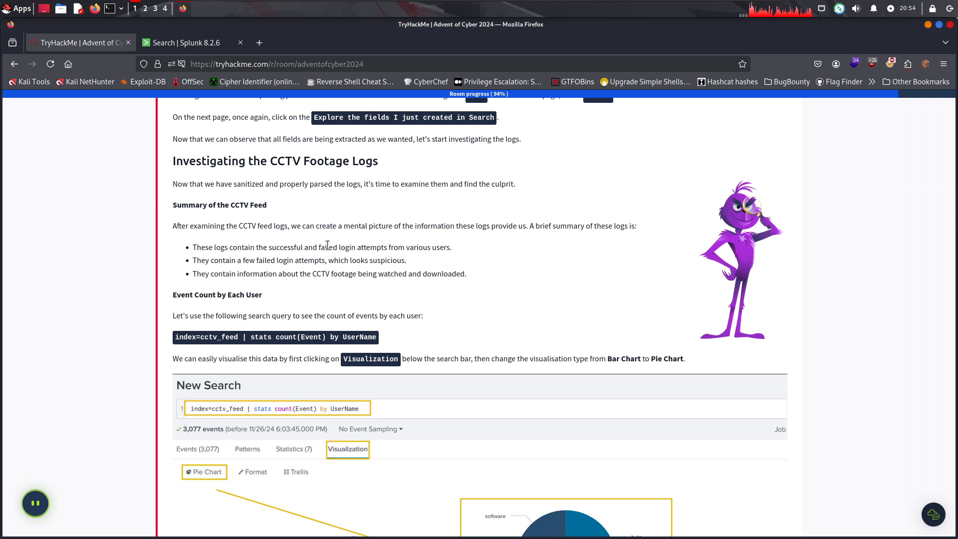
scroll(371, 274, down, 2)
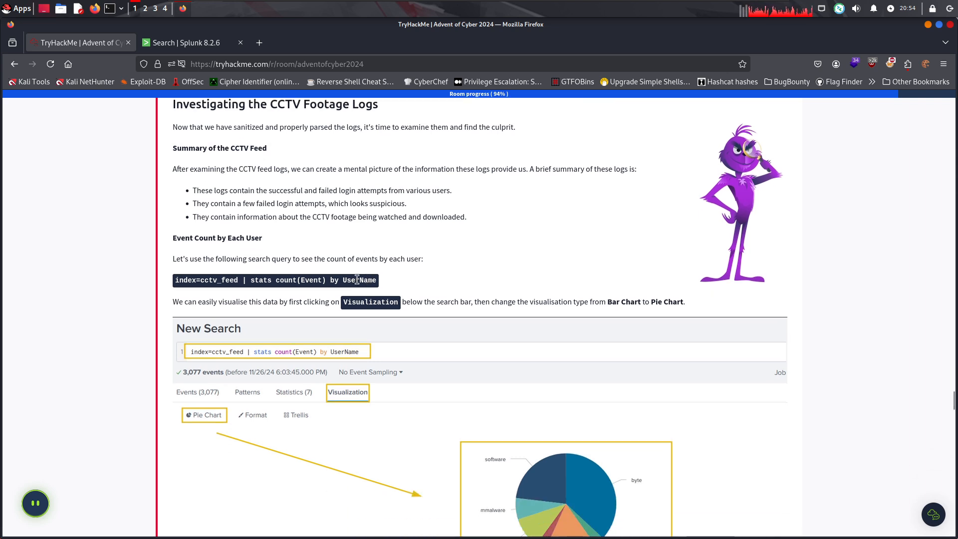
Copy the per-user event count query from the room and run index=cctv_feed | stats count(Event) by UserName in Splunk
drag(203, 259, 171, 284)
key(ctrl+c)
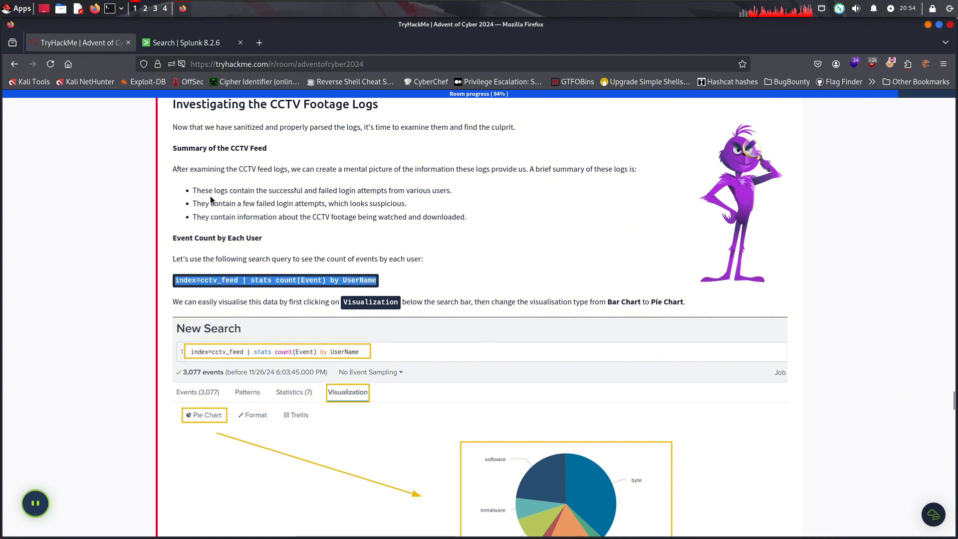
click(187, 44)
drag(186, 172, 4, 171)
key(BackSpace)
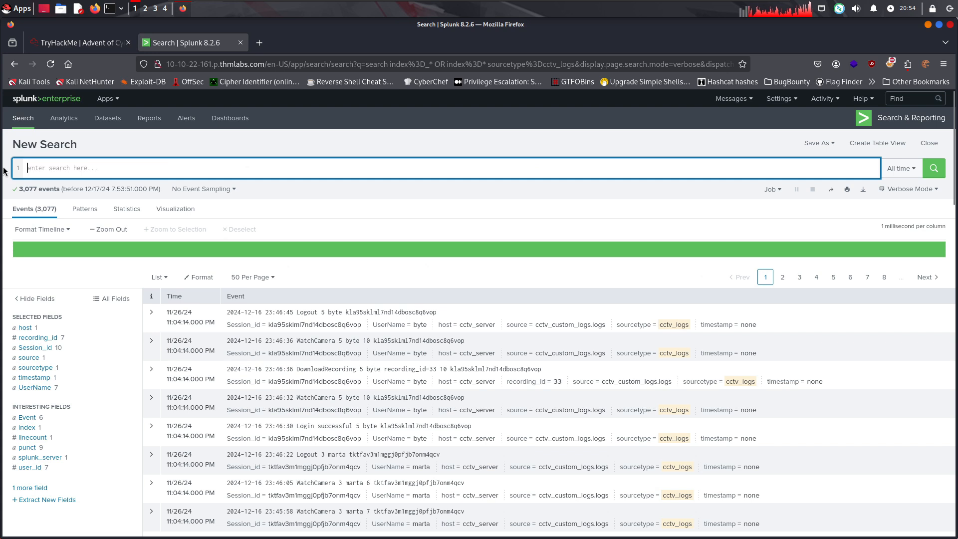
key(ctrl+v)
key(Return)
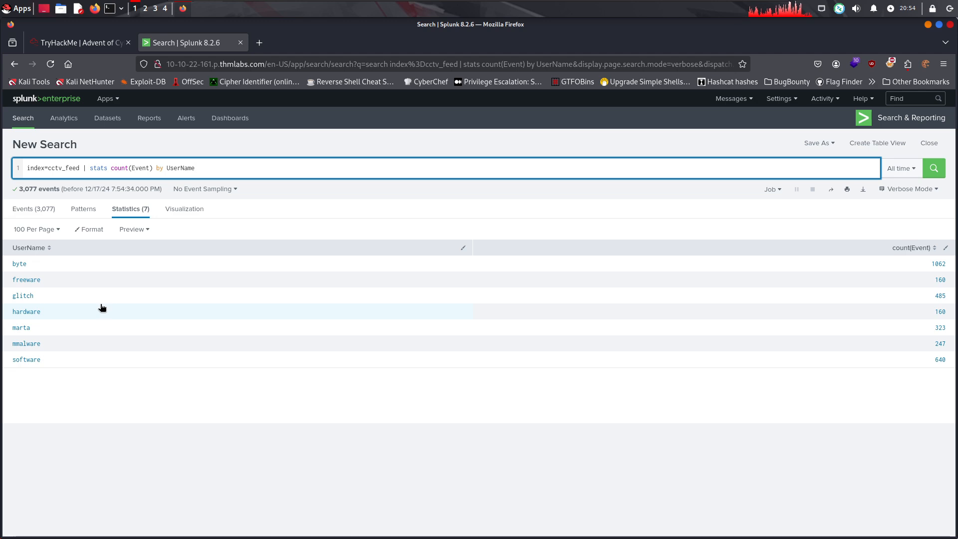
Check the room's visualisation instructions and display the per-user event counts in Splunk as a Pie Chart
click(85, 48)
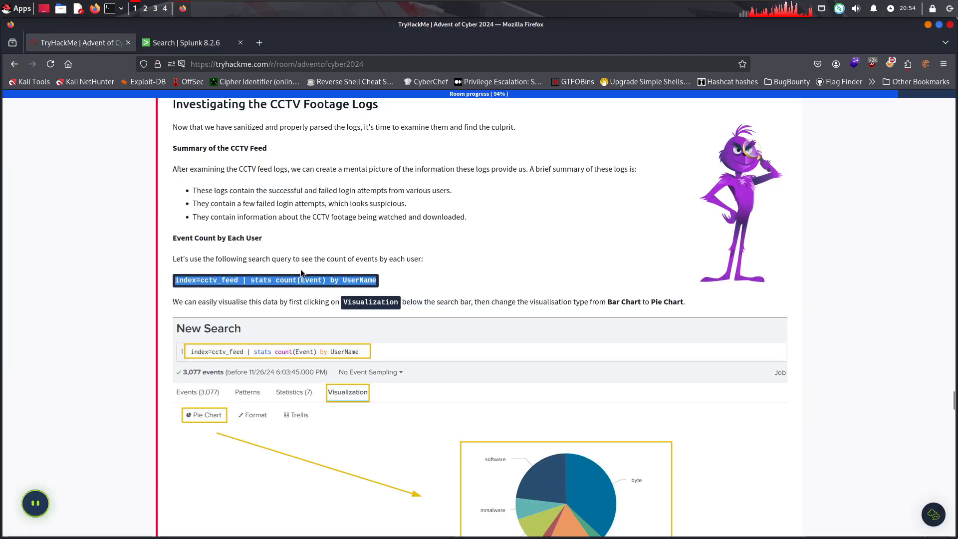
scroll(300, 268, down, 1)
click(184, 45)
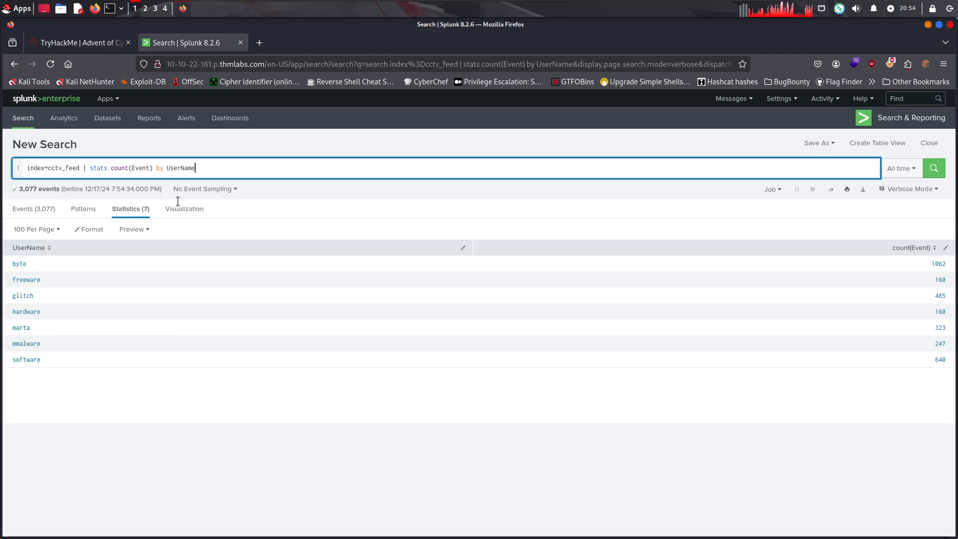
click(184, 209)
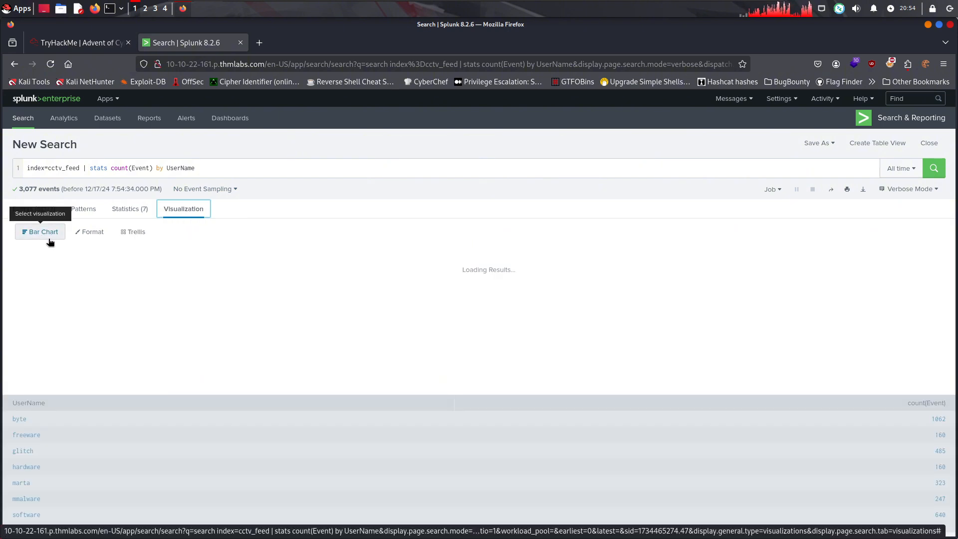
click(44, 231)
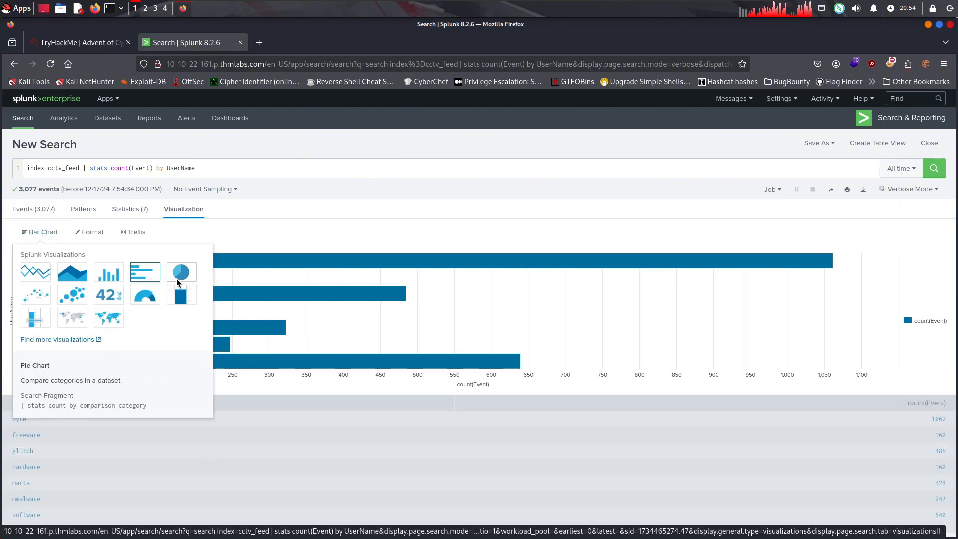
click(180, 272)
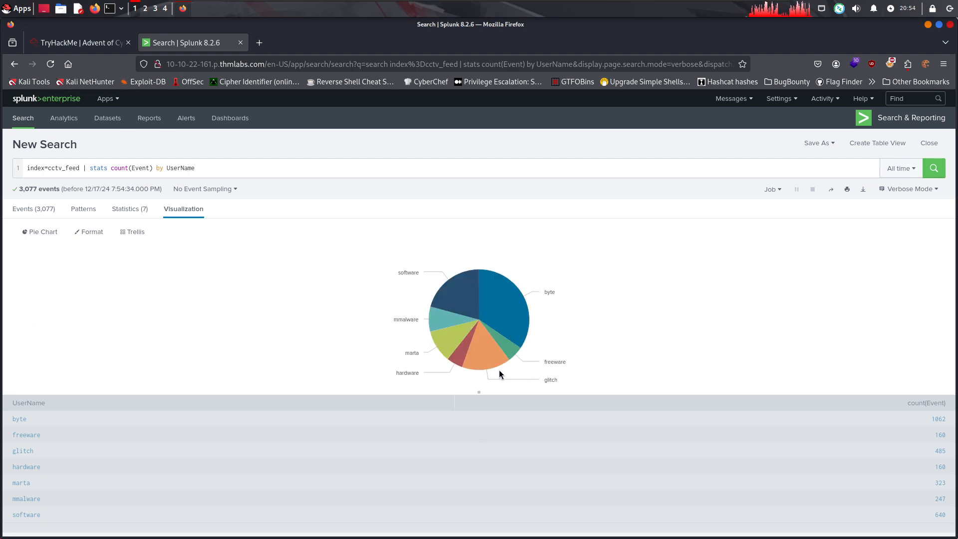
Return to the TryHackMe room and read the Summary of the Event Count section introducing the next query
click(75, 42)
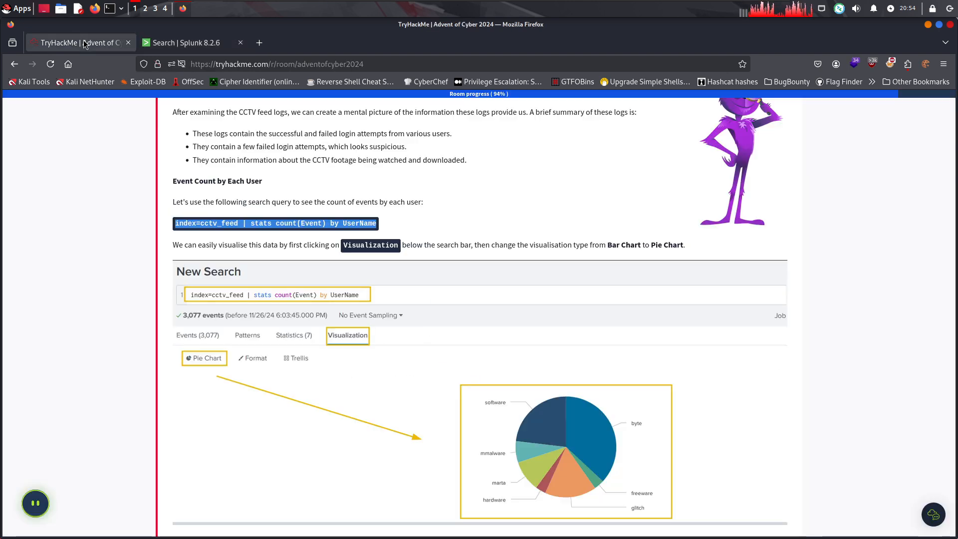
scroll(415, 230, down, 7)
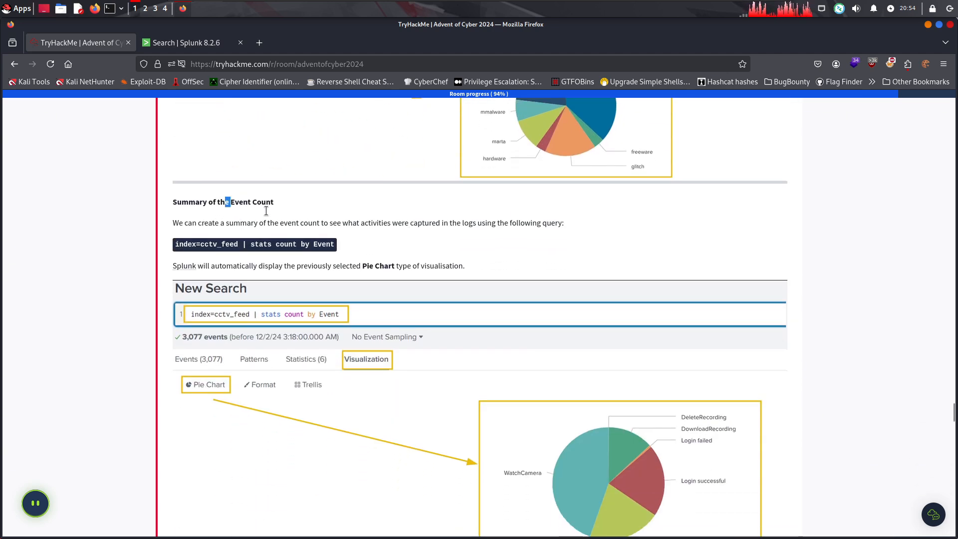
drag(266, 210, 256, 210)
click(384, 217)
drag(565, 224, 268, 225)
click(210, 223)
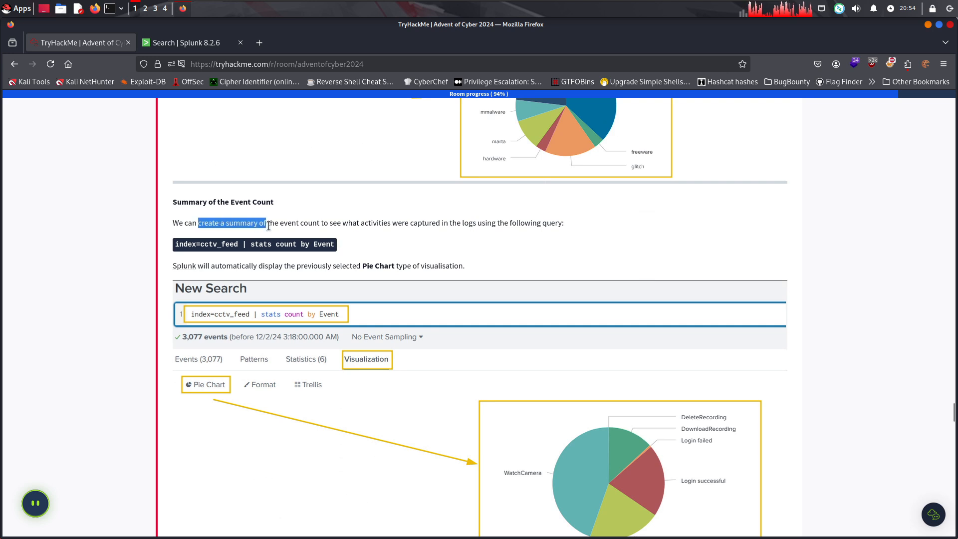
drag(348, 229, 564, 238)
click(579, 243)
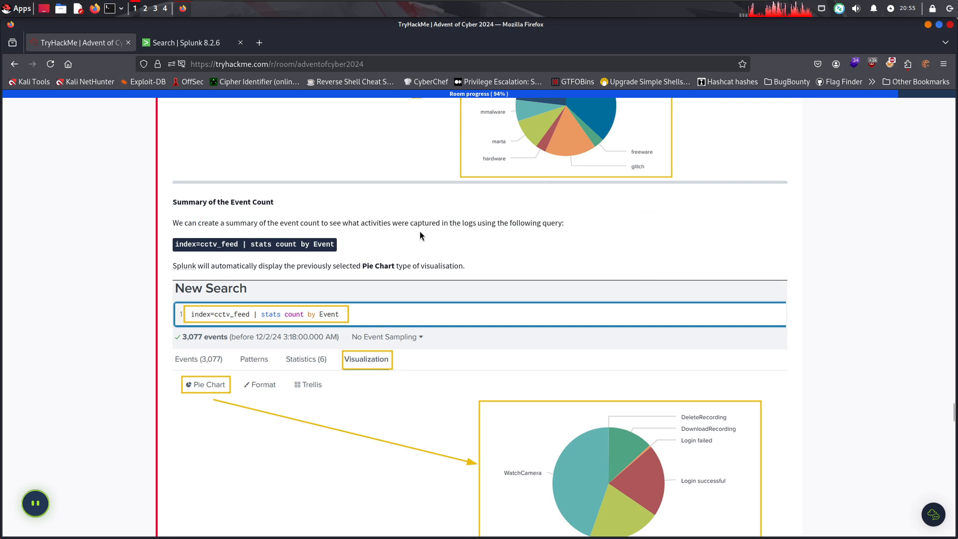
Copy the event summary query from the room and run index=cctv_feed | stats count by Event in Splunk, replacing the previous search
drag(337, 244, 171, 244)
key(ctrl+c)
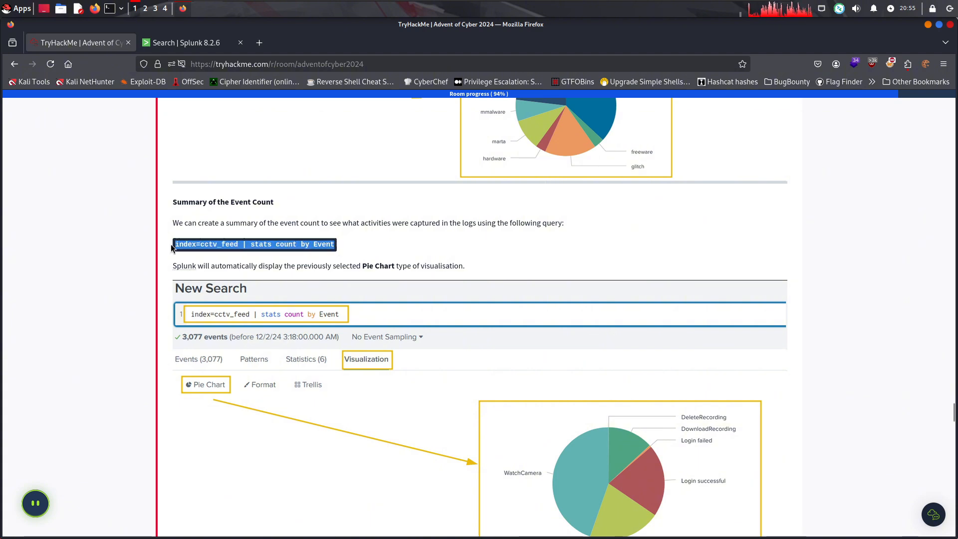
click(198, 46)
click(199, 168)
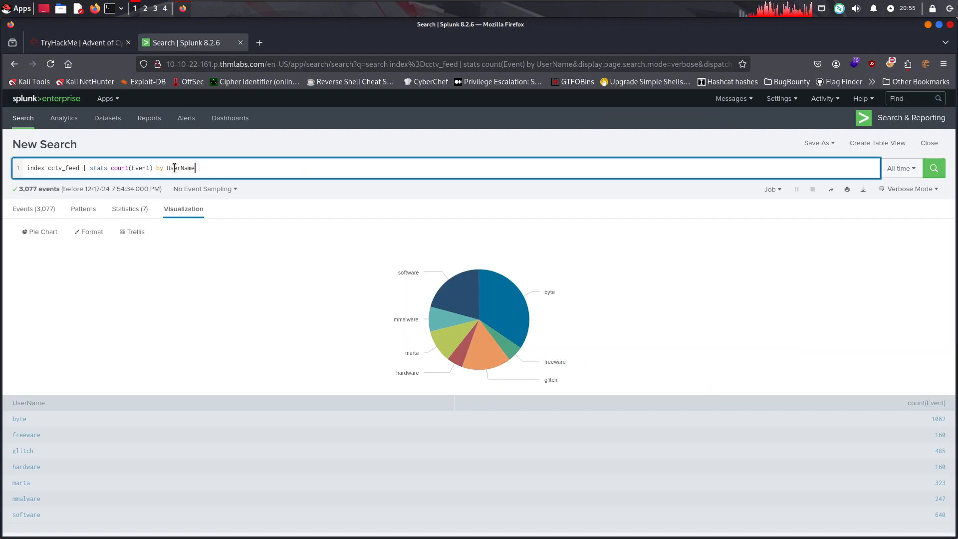
drag(174, 167, 130, 205)
key(ctrl+v)
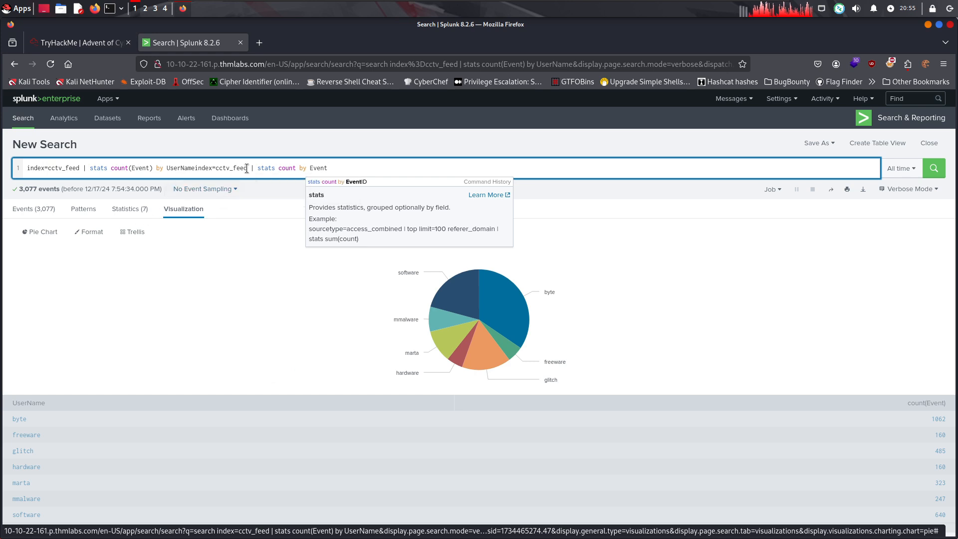
key(ctrl+a)
key(BackSpace)
key(ctrl+v)
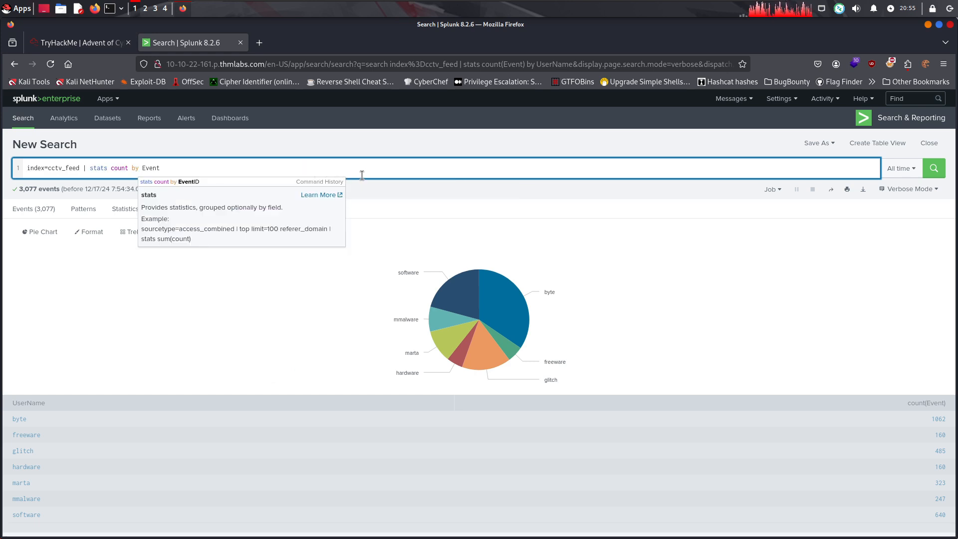
click(929, 174)
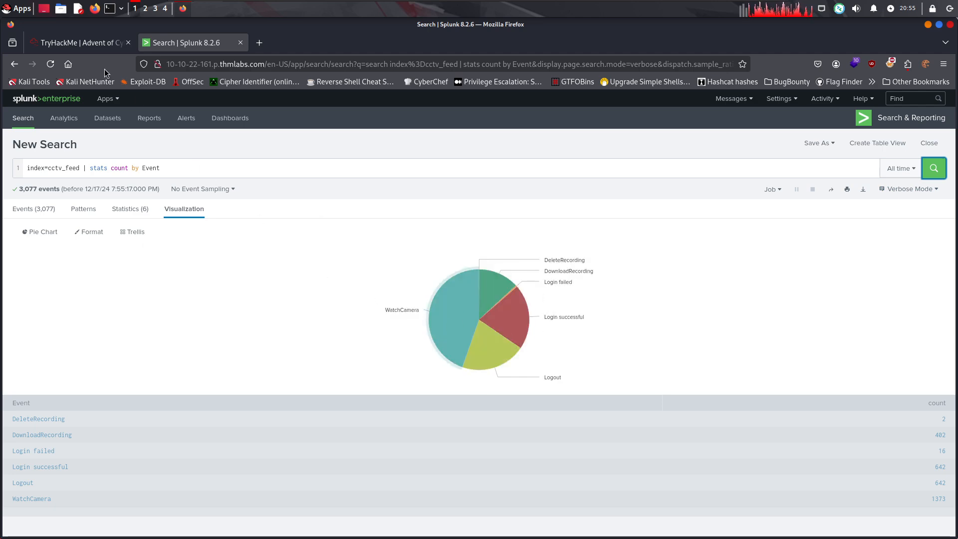
Return to the TryHackMe room and read the Examining Rare Events section on events with fewer occurrences
click(83, 43)
scroll(318, 270, down, 5)
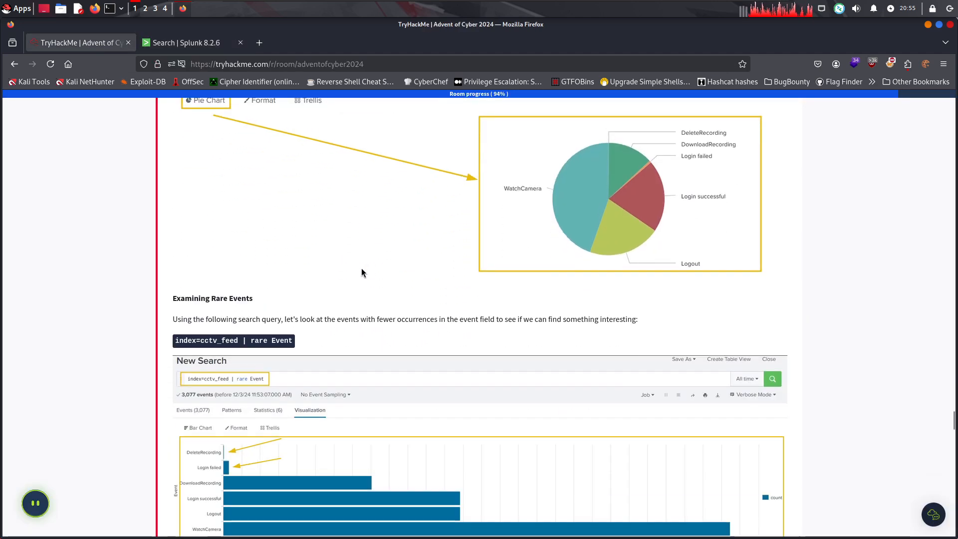
drag(183, 321, 319, 335)
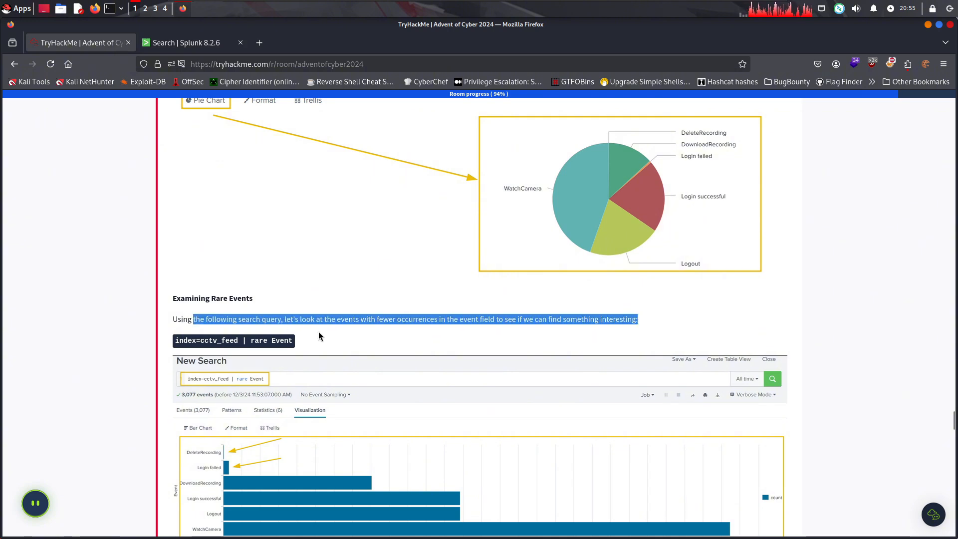
drag(237, 319, 570, 320)
click(283, 322)
drag(636, 320, 438, 311)
click(363, 318)
scroll(299, 318, down, 2)
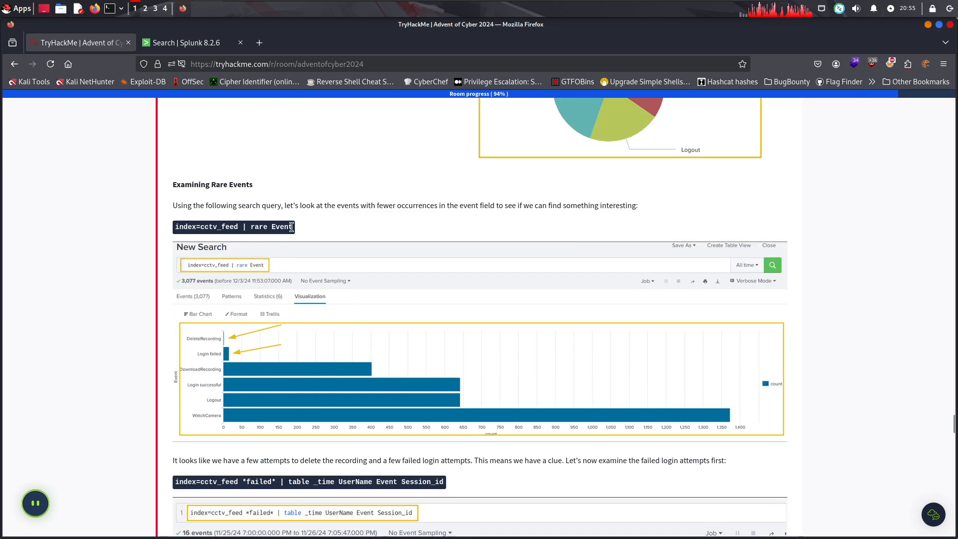
Copy the rare events query from the room and run index=cctv_feed | rare Event in Splunk in place of the previous search
drag(292, 227, 165, 228)
key(ctrl+c)
click(205, 47)
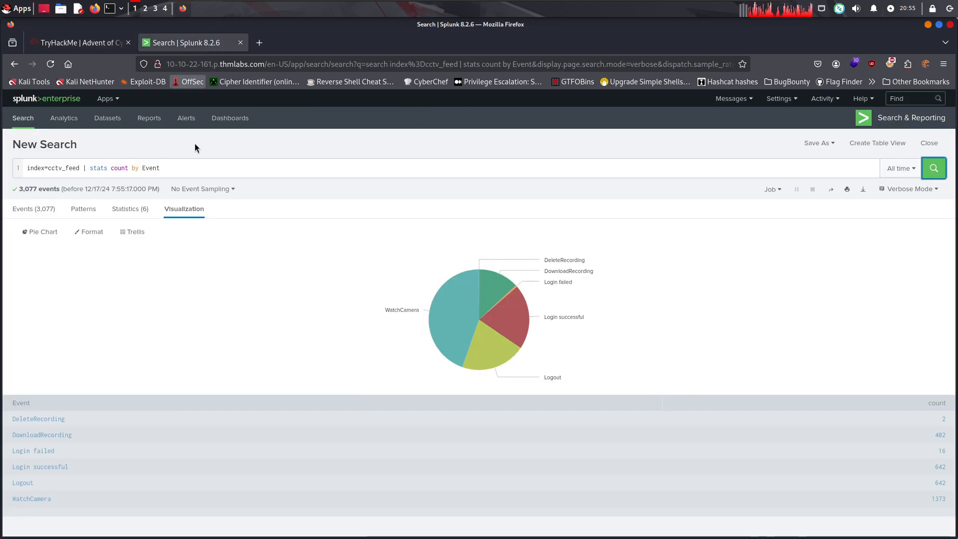
drag(162, 165, 2, 165)
key(BackSpace)
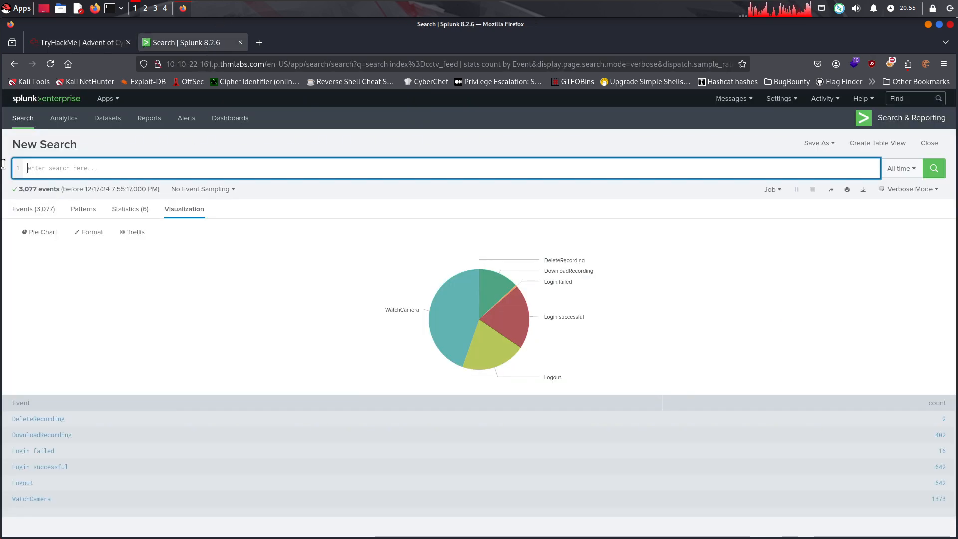
key(ctrl+v)
key(Return)
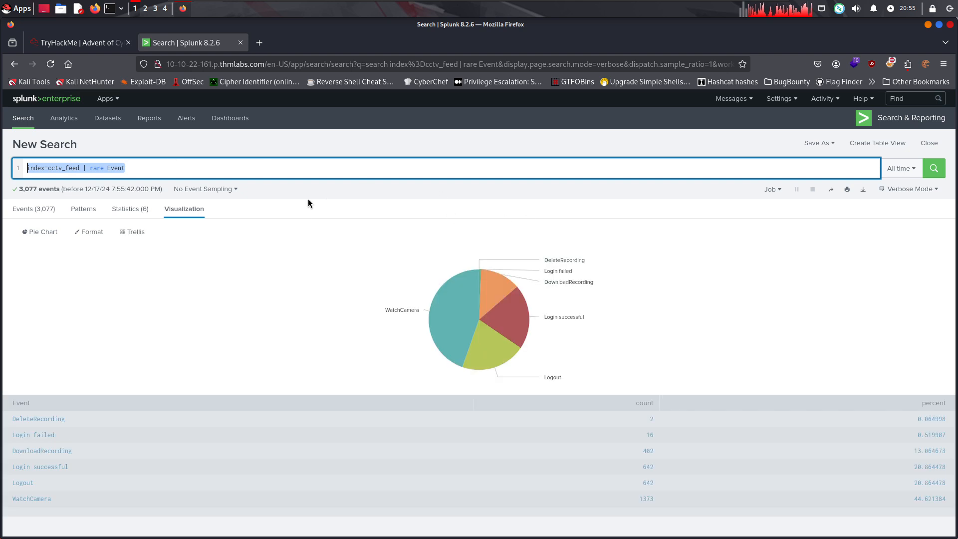
Change the rare events visualization to a Bar Chart and inspect the counts of its individual event bars
click(39, 232)
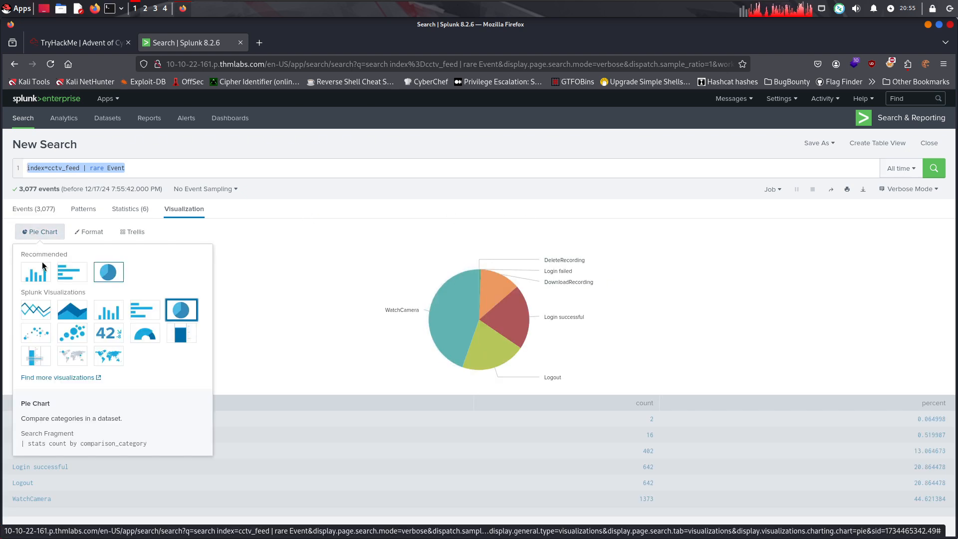
click(65, 270)
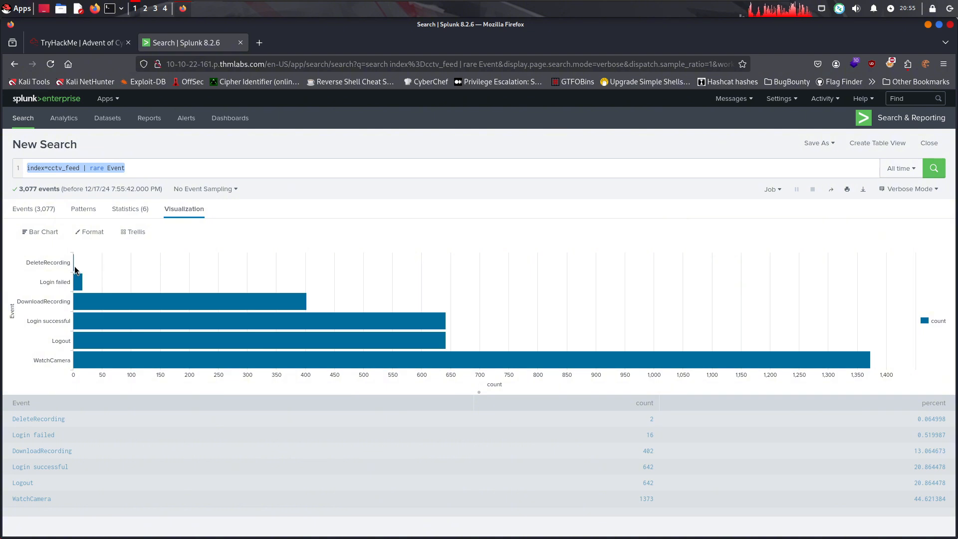
mouse_move(78, 278)
mouse_move(83, 301)
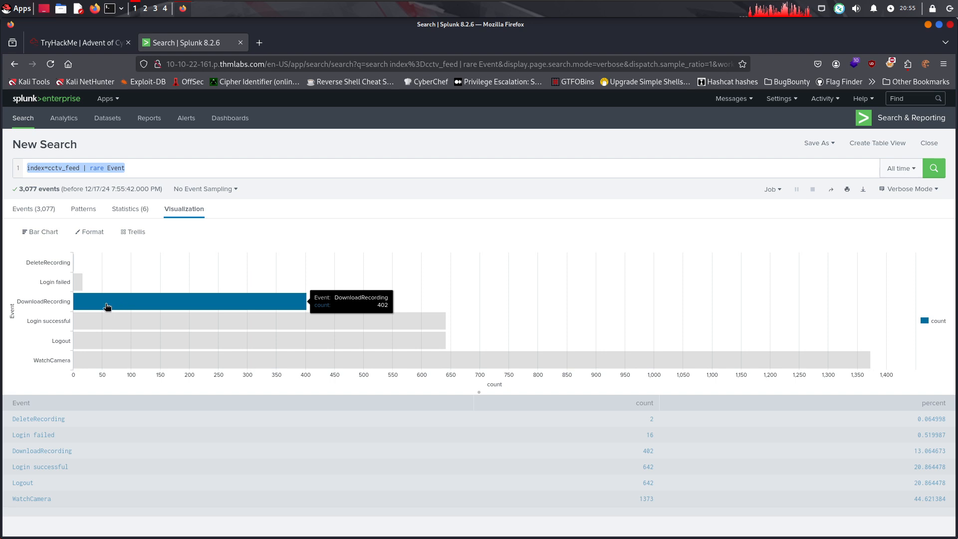
mouse_move(105, 360)
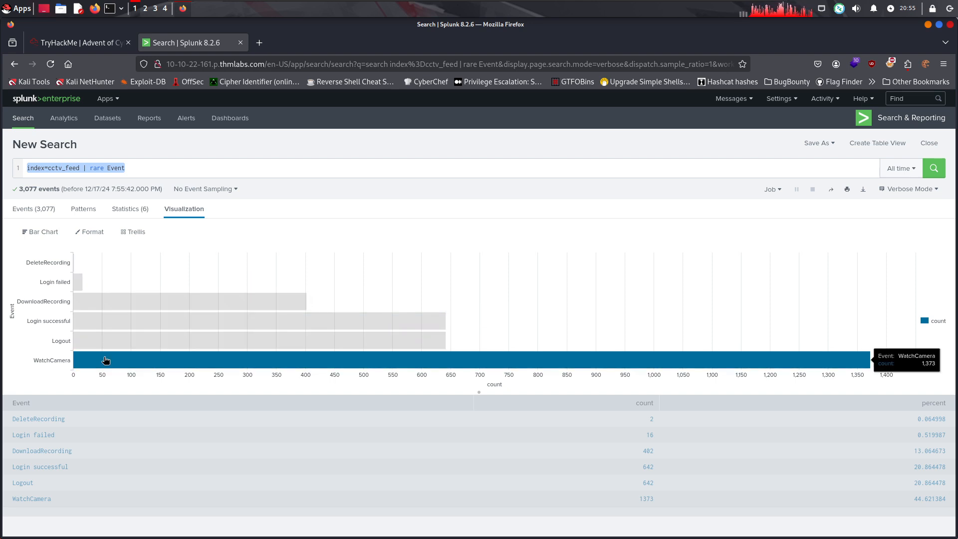
Return to the TryHackMe room and read the paragraph below the rare events chart on deleted recordings and failed login attempts
click(85, 44)
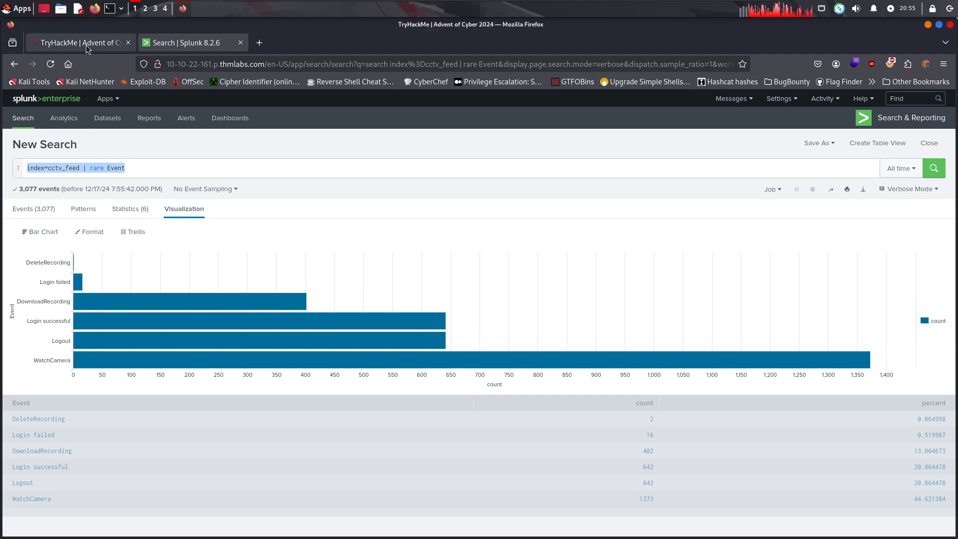
scroll(273, 370, down, 1)
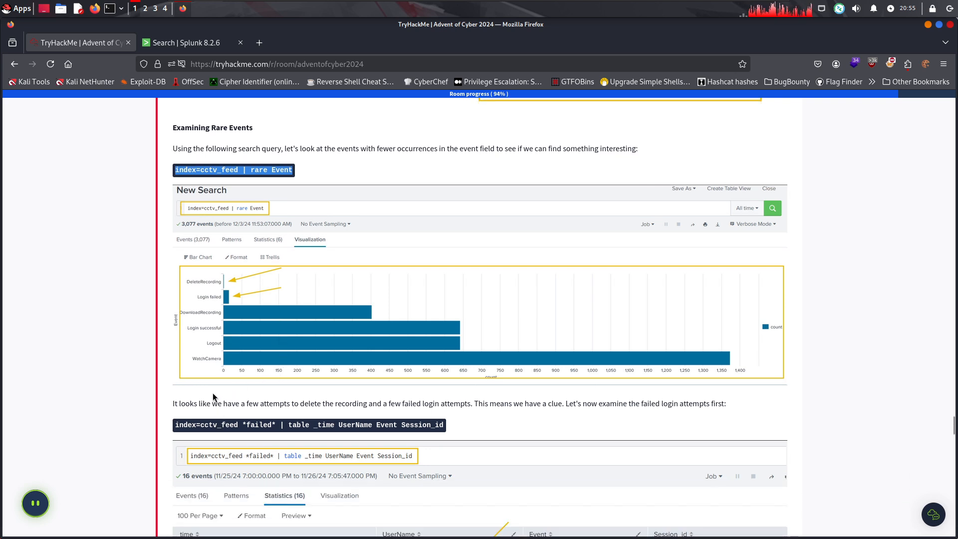
drag(217, 403, 284, 404)
click(350, 403)
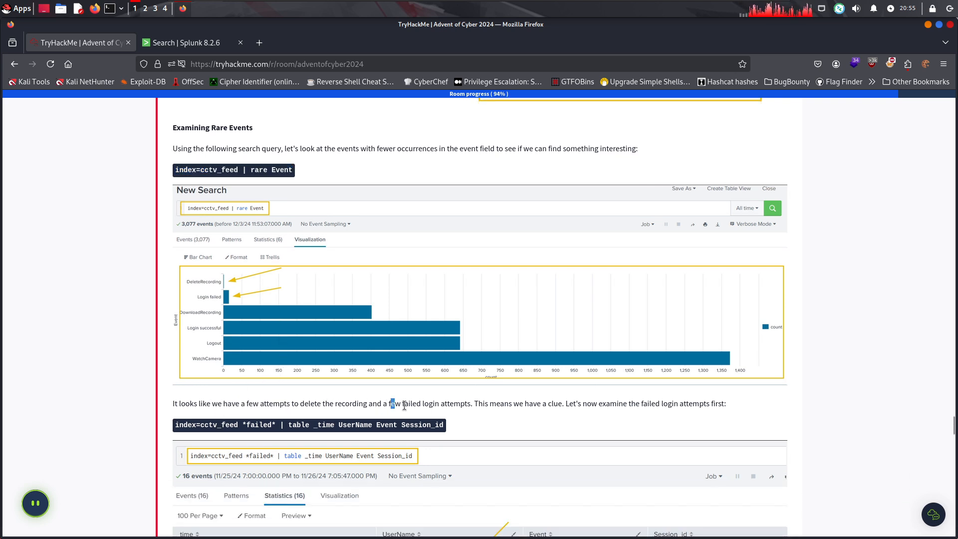
drag(404, 405, 465, 404)
drag(471, 404, 682, 404)
click(603, 409)
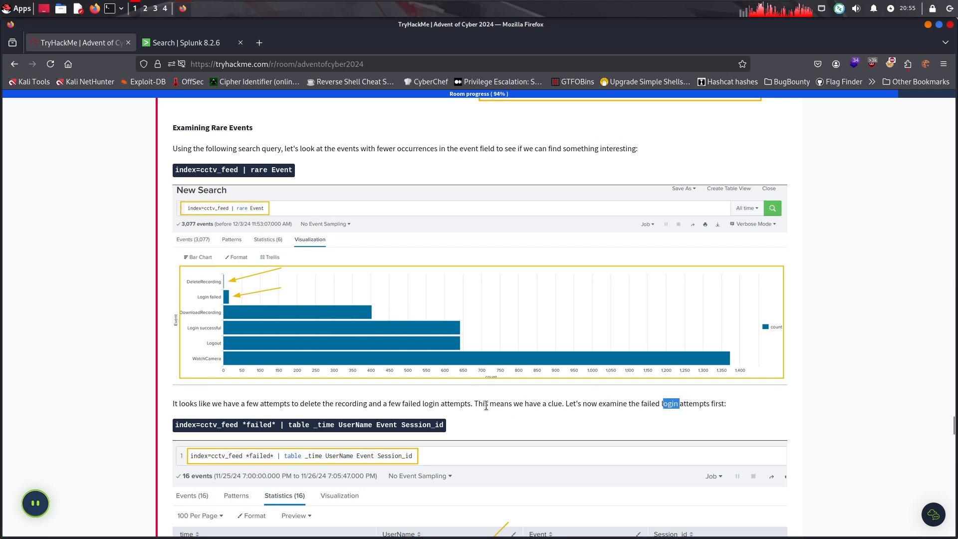
Copy the failed login query from the room, run index=cctv_feed *failed* | table _time UserName Event Session_id in Splunk, and show its statistics table
scroll(474, 398, down, 3)
drag(445, 310, 187, 303)
key(ctrl+c)
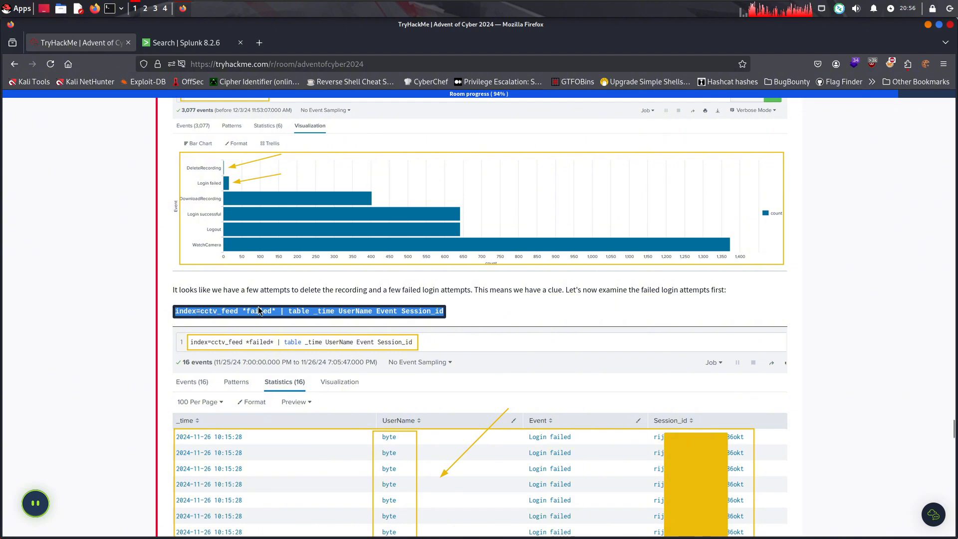
drag(355, 312, 181, 58)
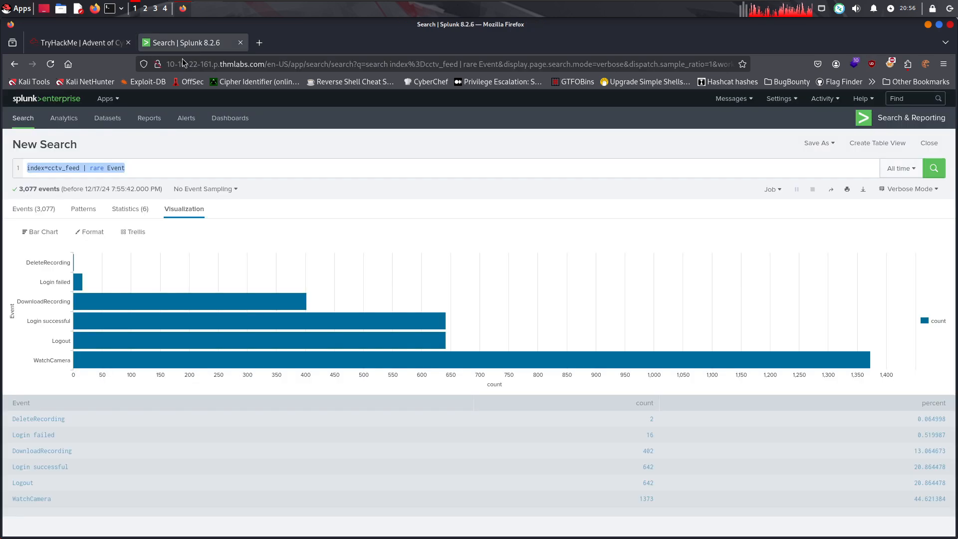
drag(138, 168, 1, 161)
key(BackSpace)
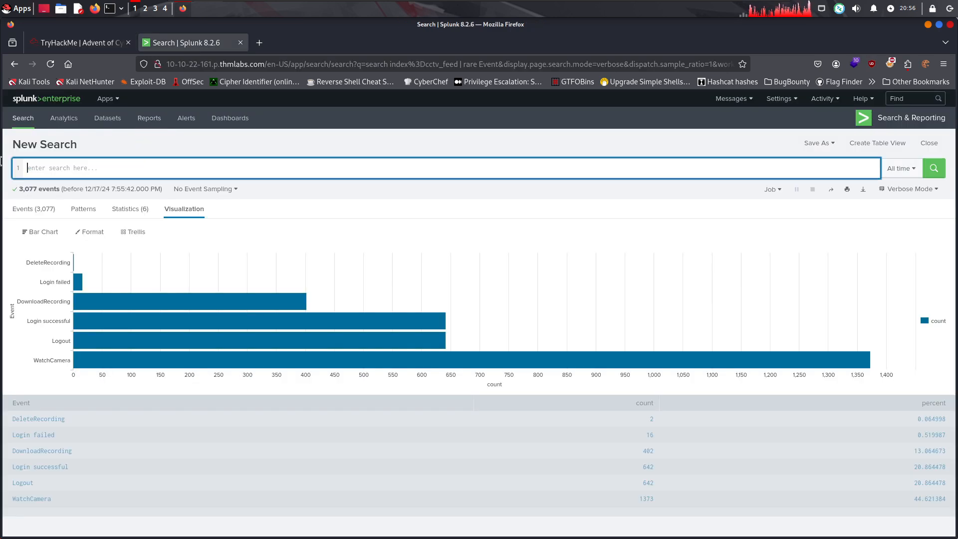
key(ctrl+v)
key(Return)
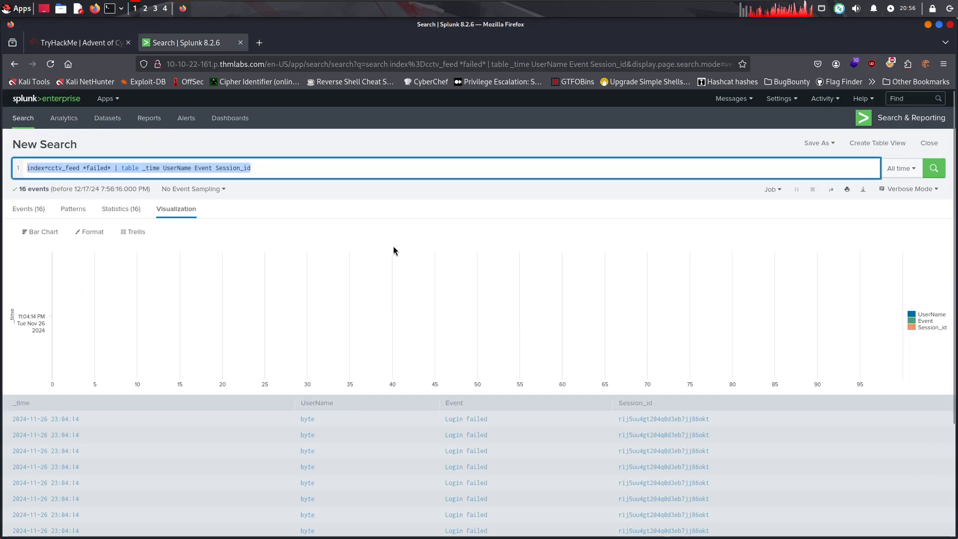
click(105, 209)
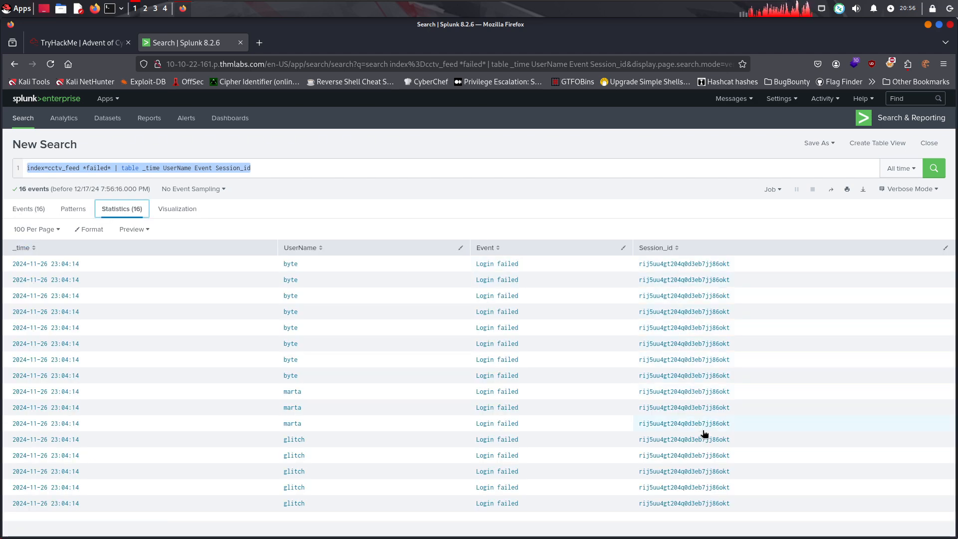
Return to the TryHackMe room and read the note below the failed login results on the targeted users and the Session_id
click(85, 48)
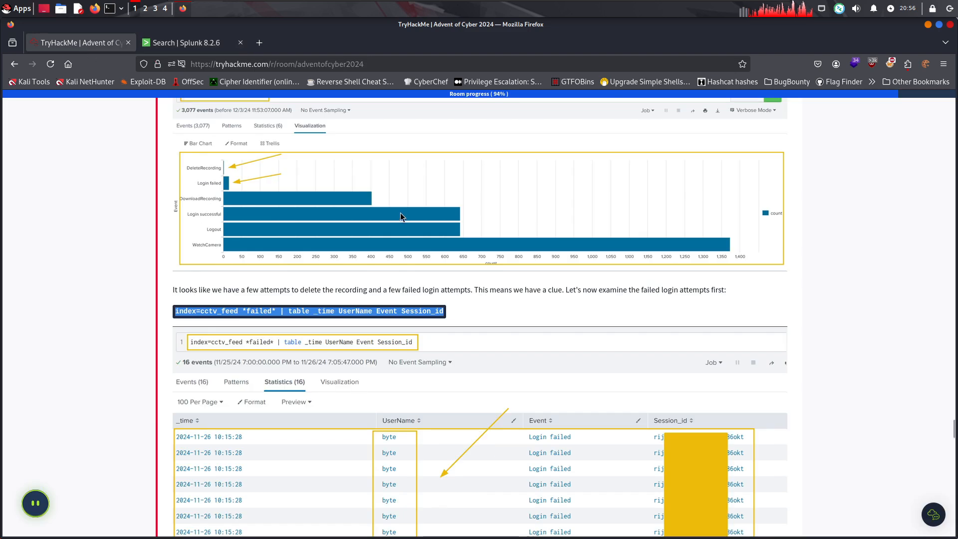
scroll(715, 354, down, 5)
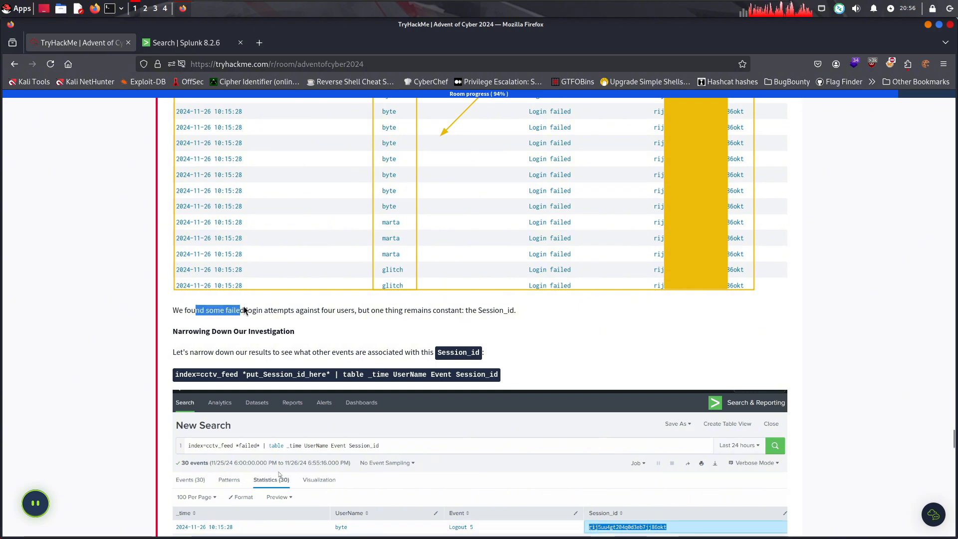
drag(244, 307, 437, 312)
drag(516, 309, 391, 311)
click(371, 313)
scroll(220, 326, down, 1)
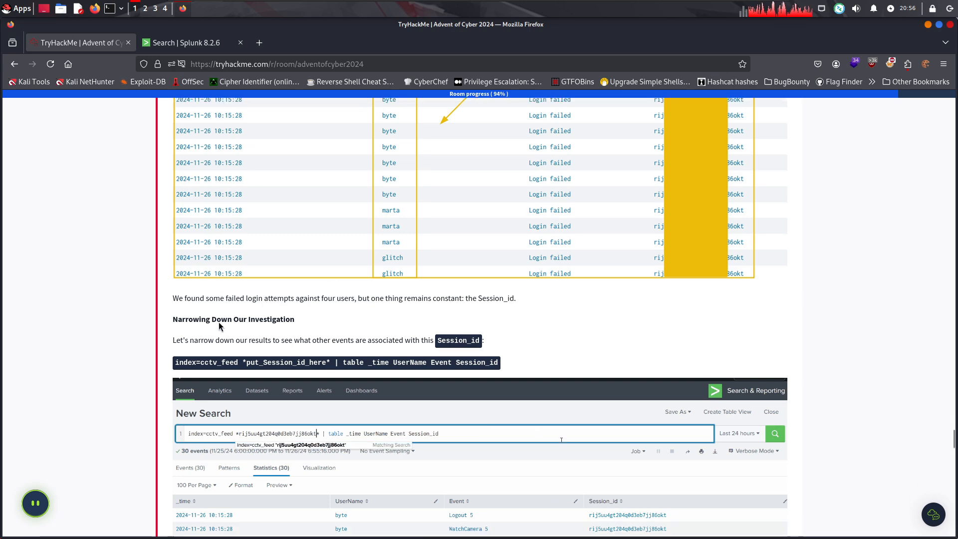
Read the Narrowing Down Our Investigation section and examine its example of searching events by Session_id
scroll(219, 326, down, 2)
drag(230, 242, 376, 241)
drag(375, 240, 412, 241)
click(417, 241)
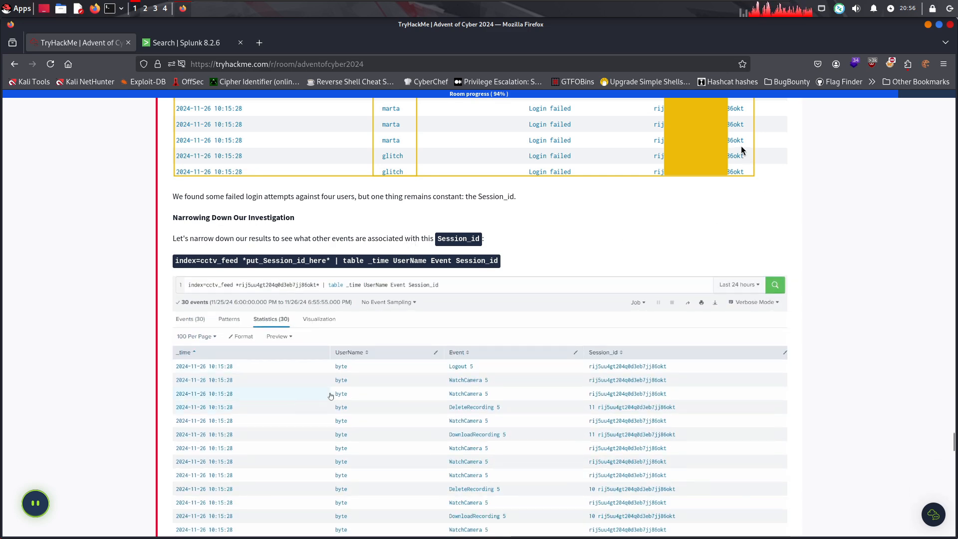
scroll(490, 218, down, 2)
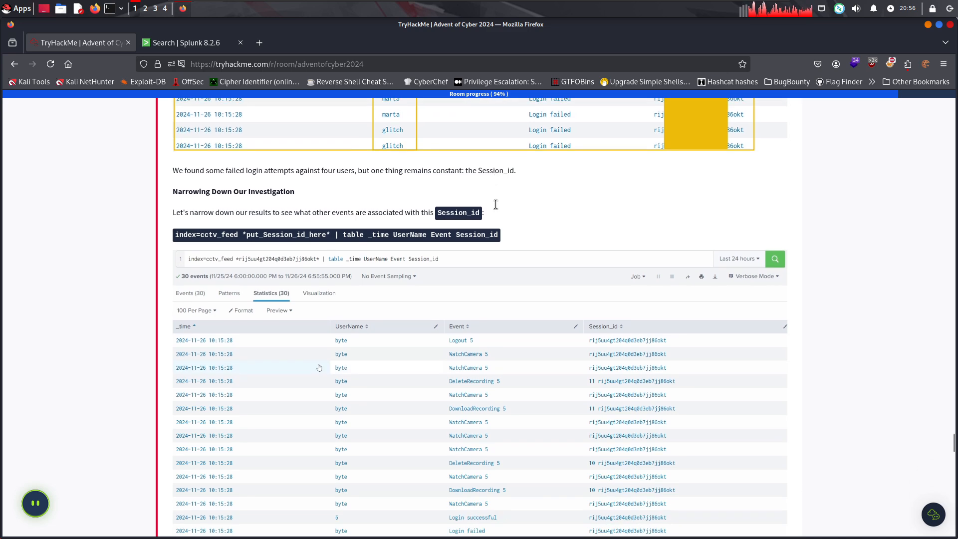
scroll(586, 204, up, 2)
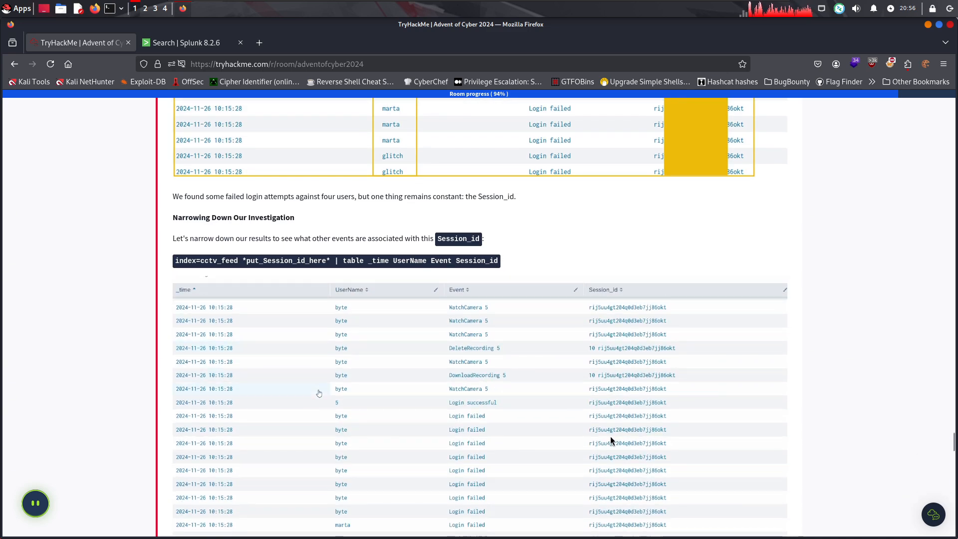
scroll(596, 209, up, 1)
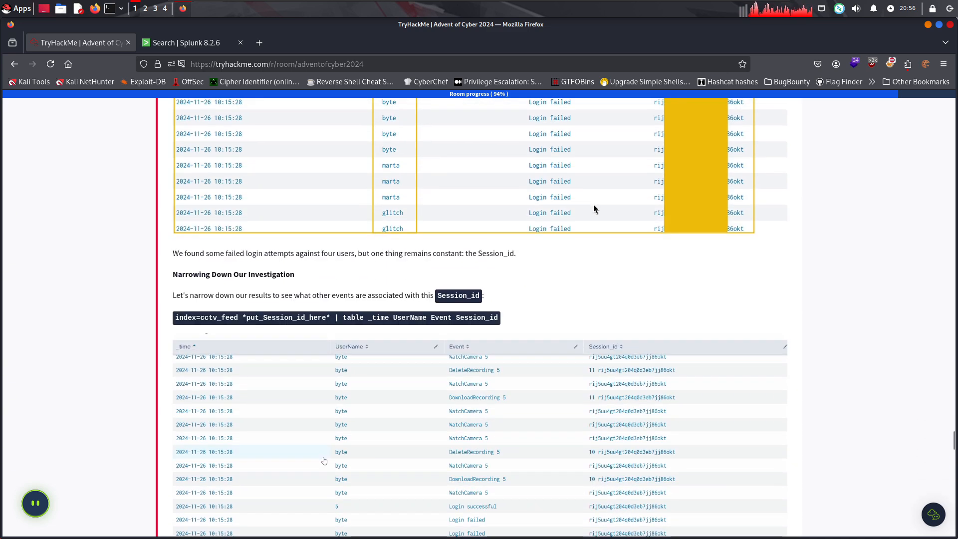
scroll(593, 225, down, 3)
scroll(340, 418, up, 1)
scroll(343, 399, down, 1)
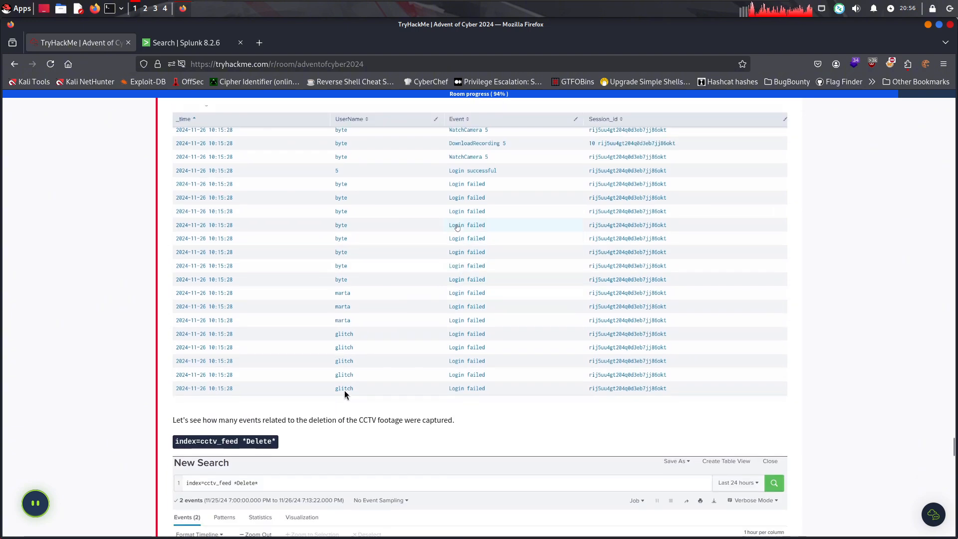
scroll(346, 390, up, 1)
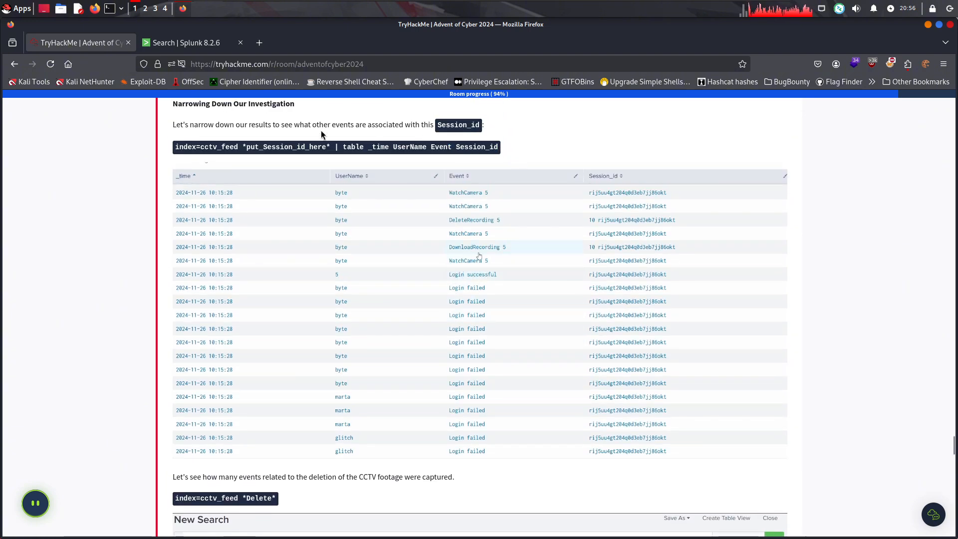
drag(455, 144, 173, 147)
key(ctrl+c)
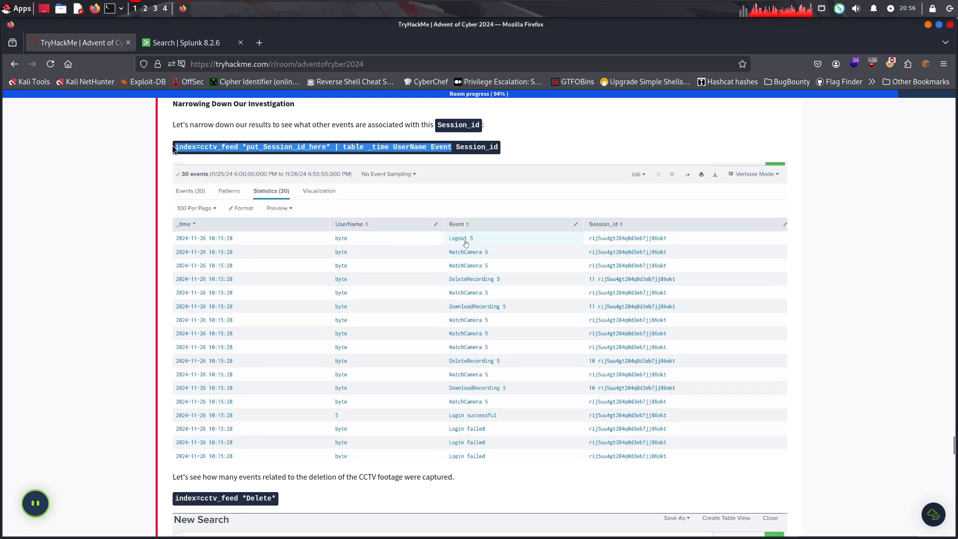
click(202, 44)
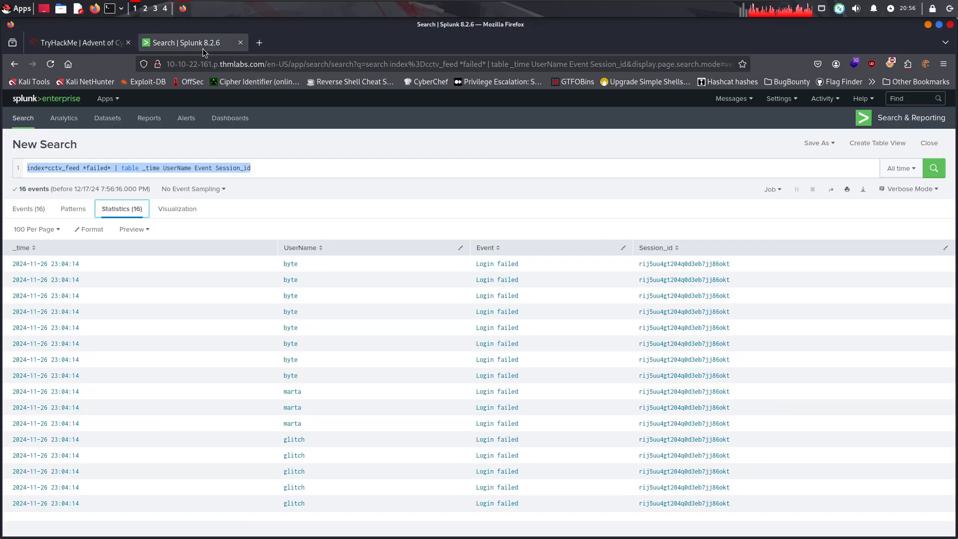
triple_click(281, 169)
key(BackSpace)
key(ctrl+v)
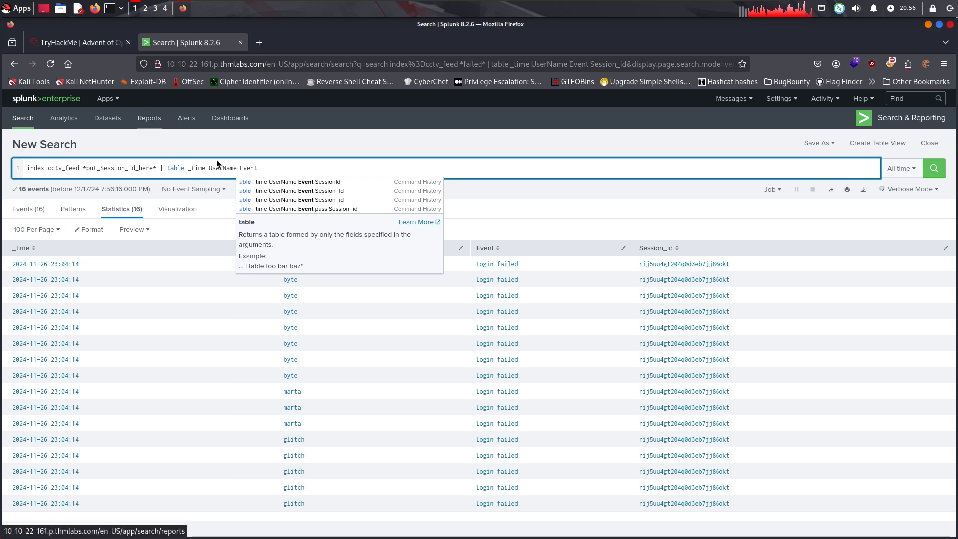
key(ctrl+a)
key(BackSpace)
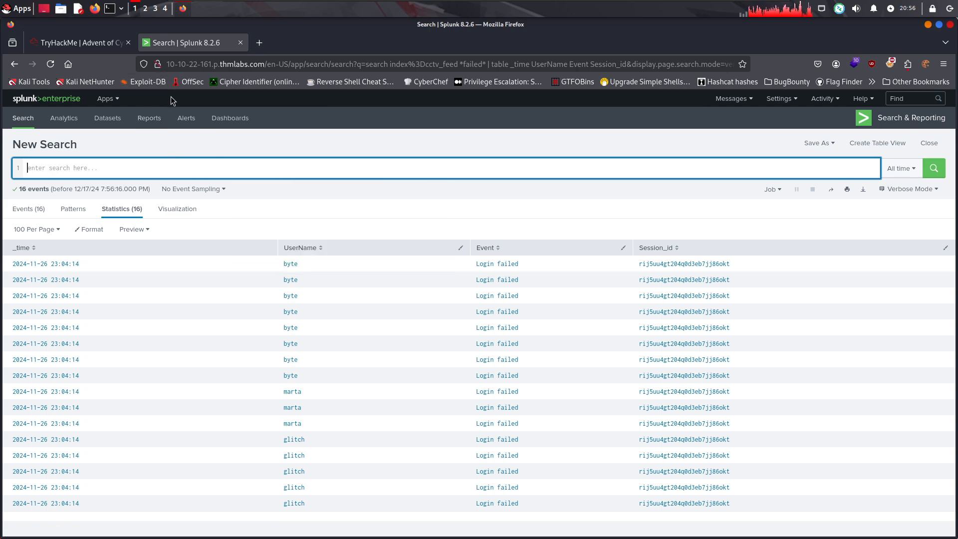
Copy the full query index=cctv_feed *put_Session_id_here* | table _time UserName Event Session_id from the room into the Splunk search
click(90, 44)
drag(485, 142, 514, 152)
key(ctrl+c)
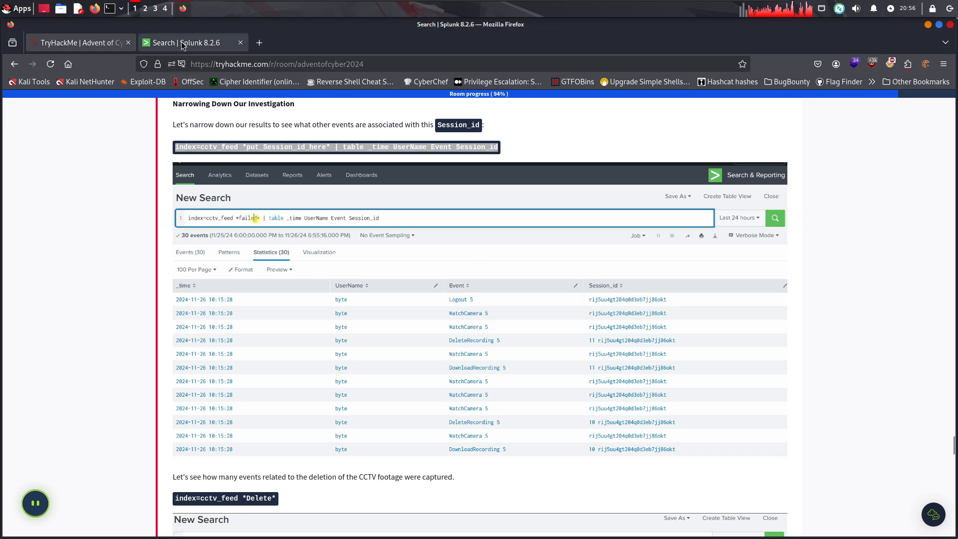
click(181, 42)
key(ctrl+a)
key(ctrl+v)
Replace the put_Session_id_here placeholder with the session ID copied from the first failed login row and run the search
drag(729, 264, 643, 268)
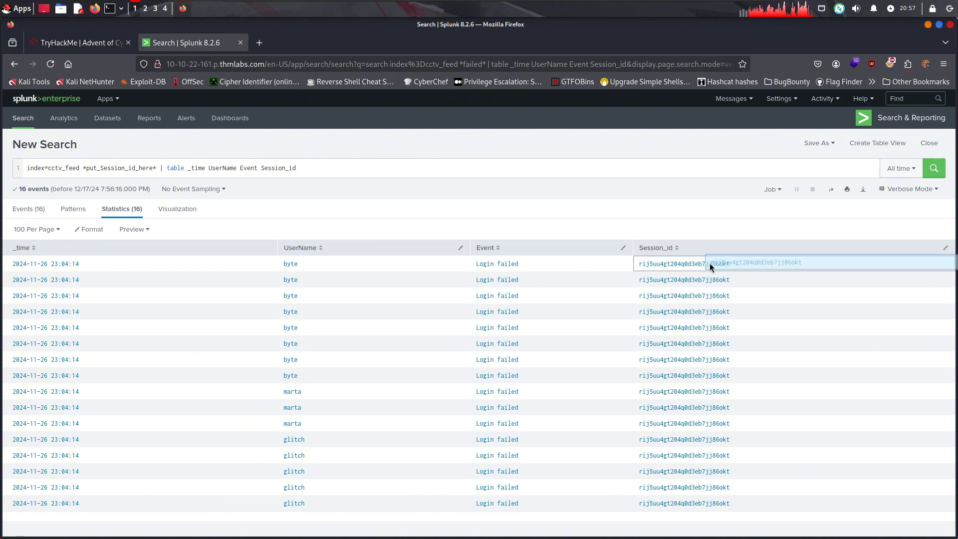
right_click(679, 265)
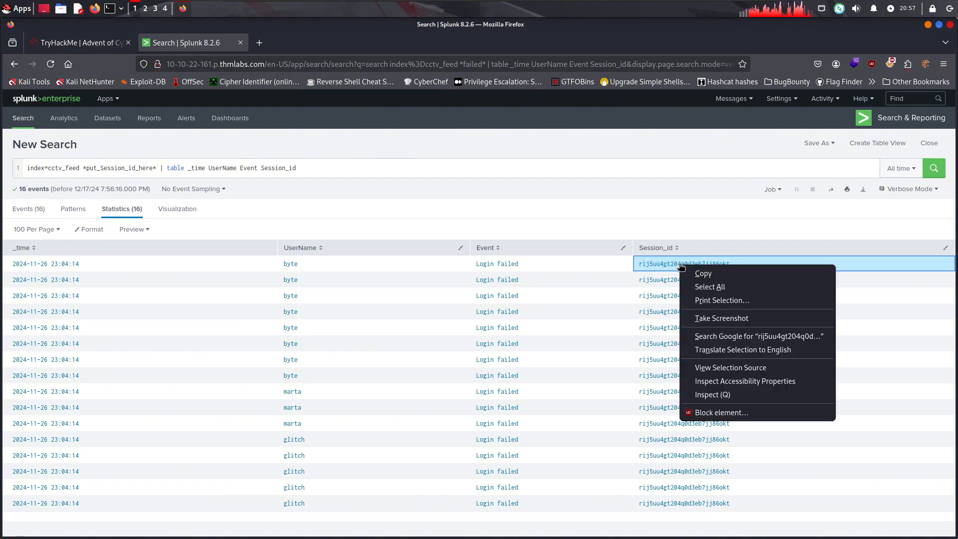
click(695, 274)
drag(156, 167, 87, 169)
click(162, 173)
key(BackSpace)
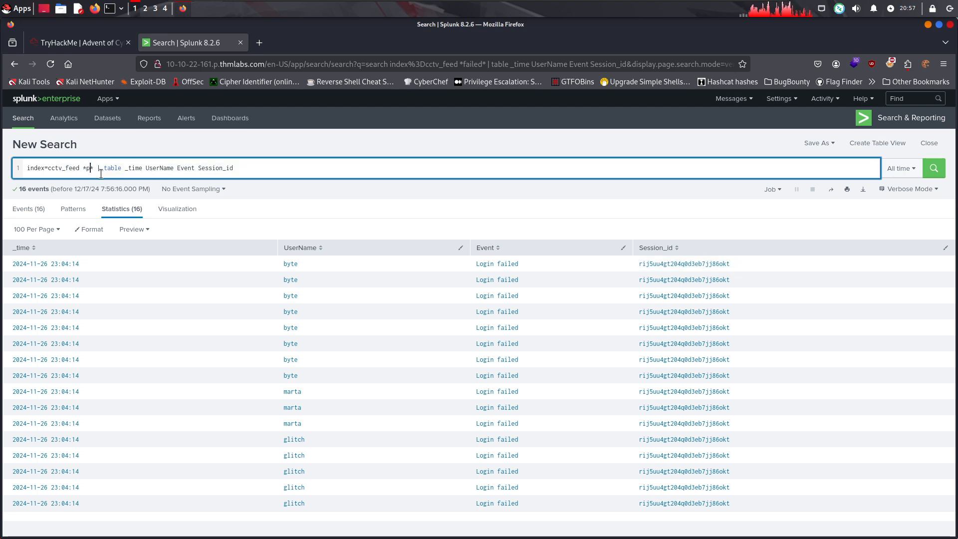
key(ctrl+v)
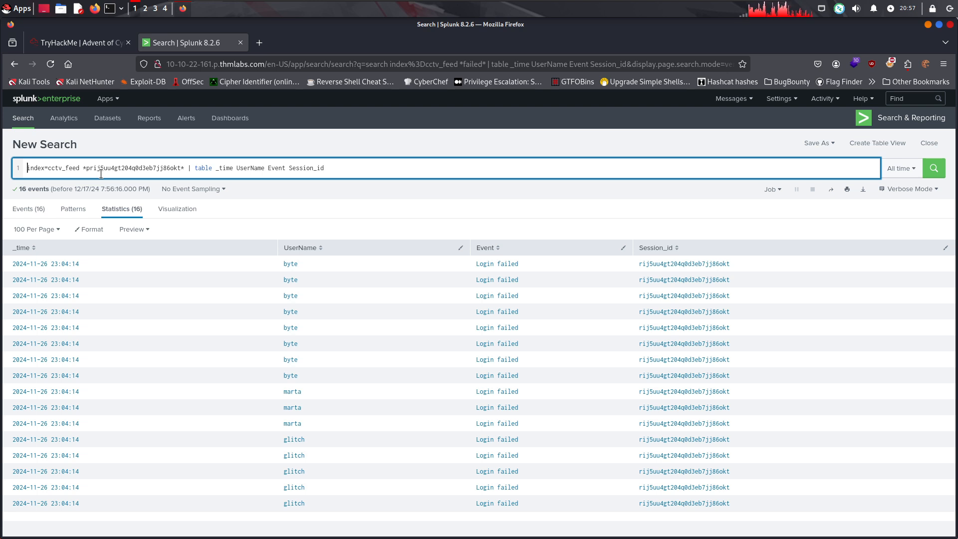
key(Return)
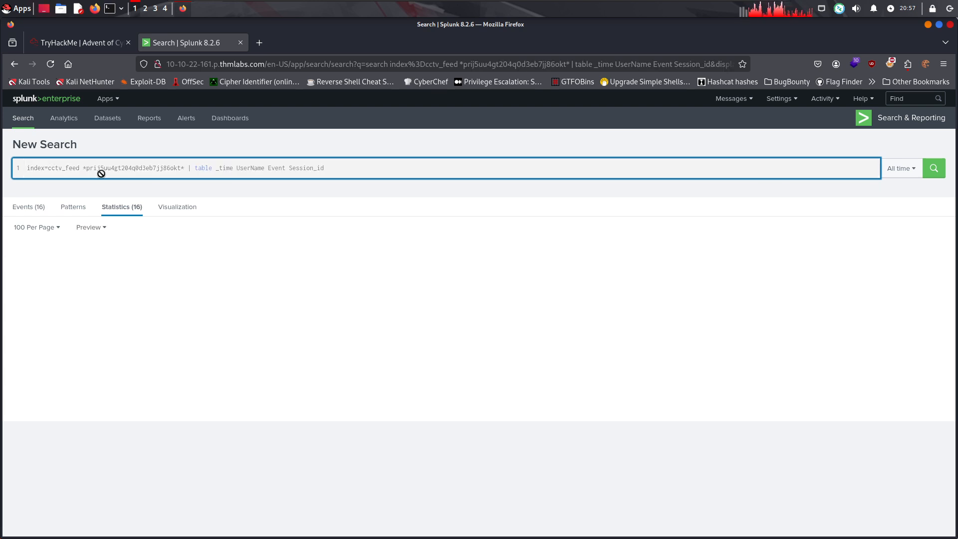
Remove the stray p before the session ID in the query, rerun the search, and review the session's events
click(90, 168)
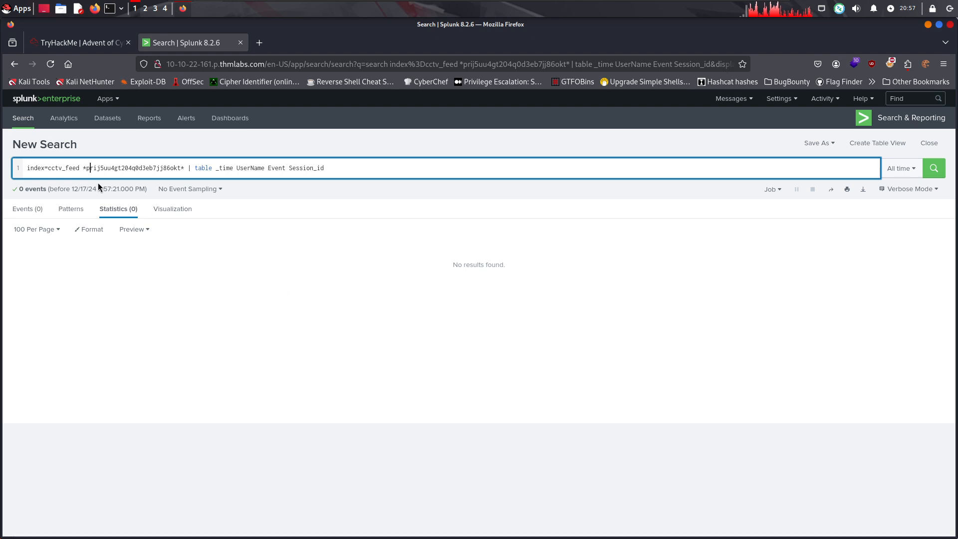
key(BackSpace)
key(Return)
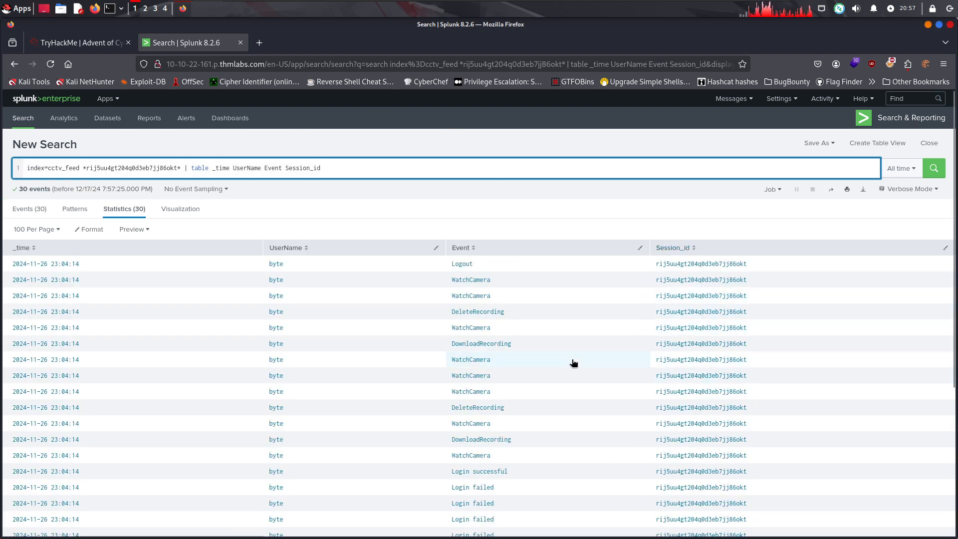
scroll(514, 385, down, 5)
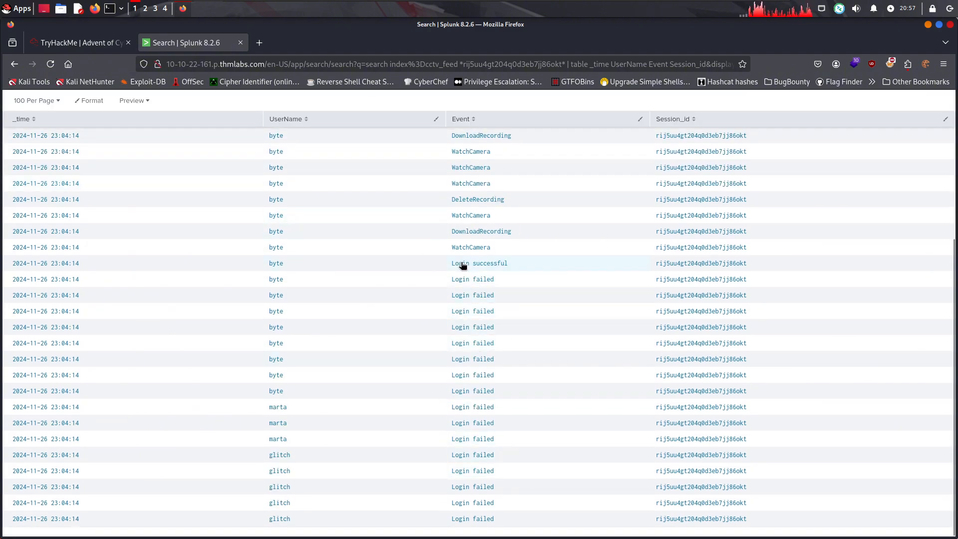
Copy the room's query for CCTV footage deletion events, index=cctv_feed *Delete*
click(100, 47)
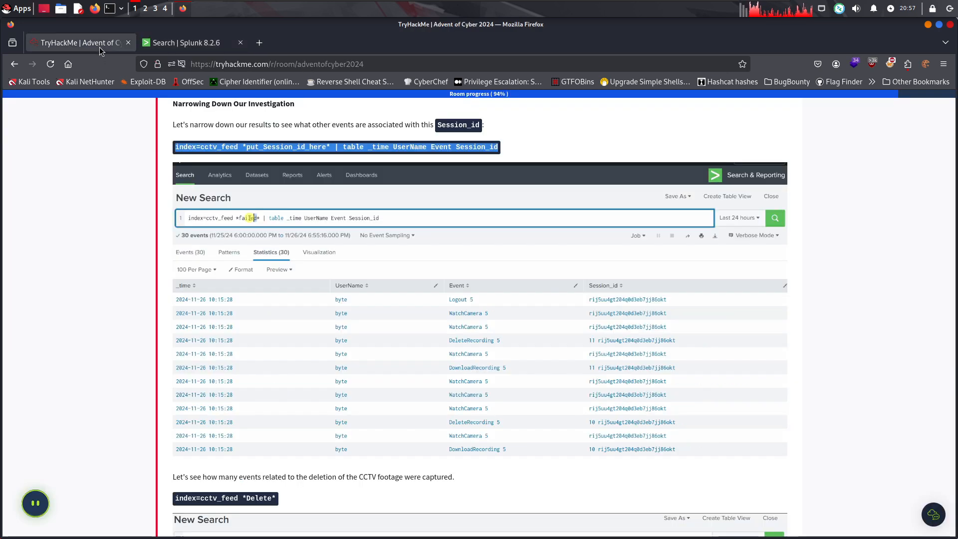
scroll(473, 286, down, 3)
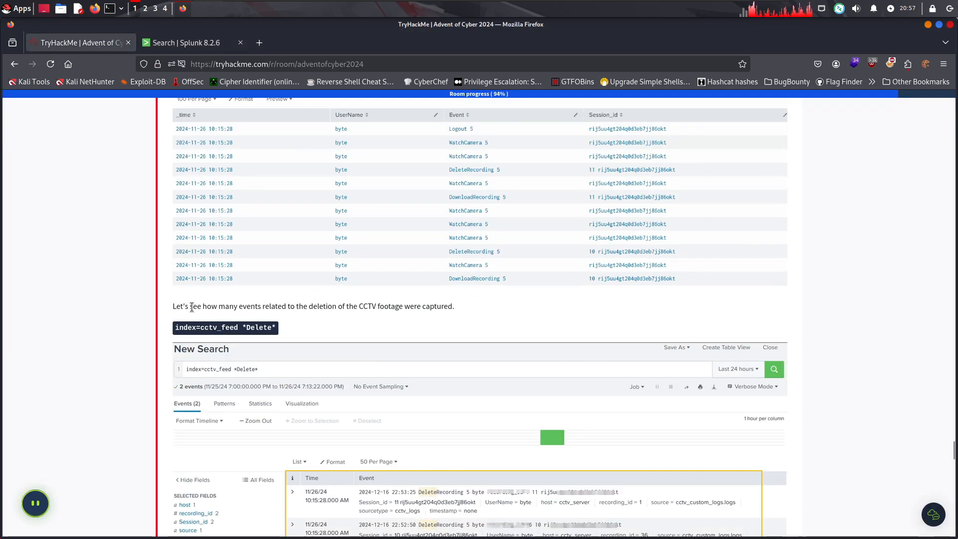
drag(192, 307, 352, 313)
scroll(411, 310, down, 2)
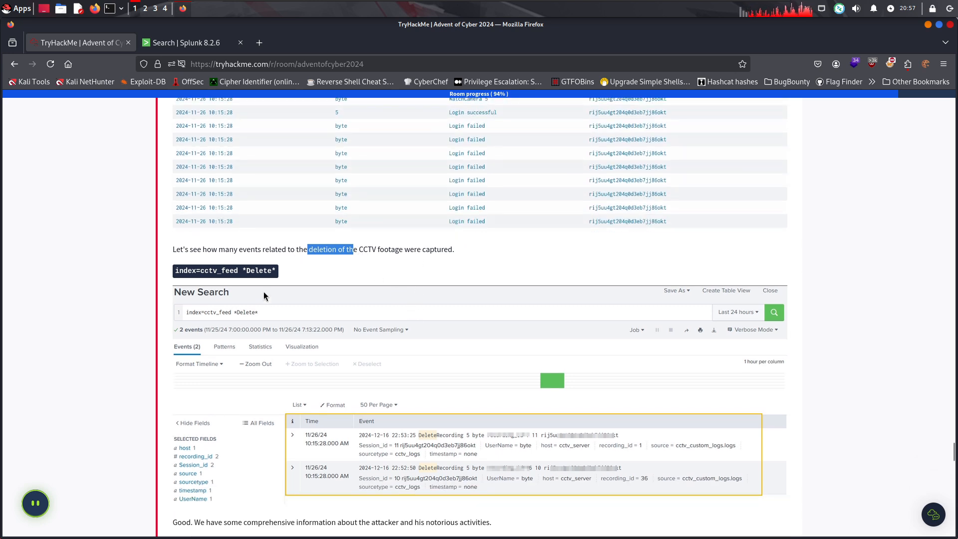
drag(277, 273, 178, 268)
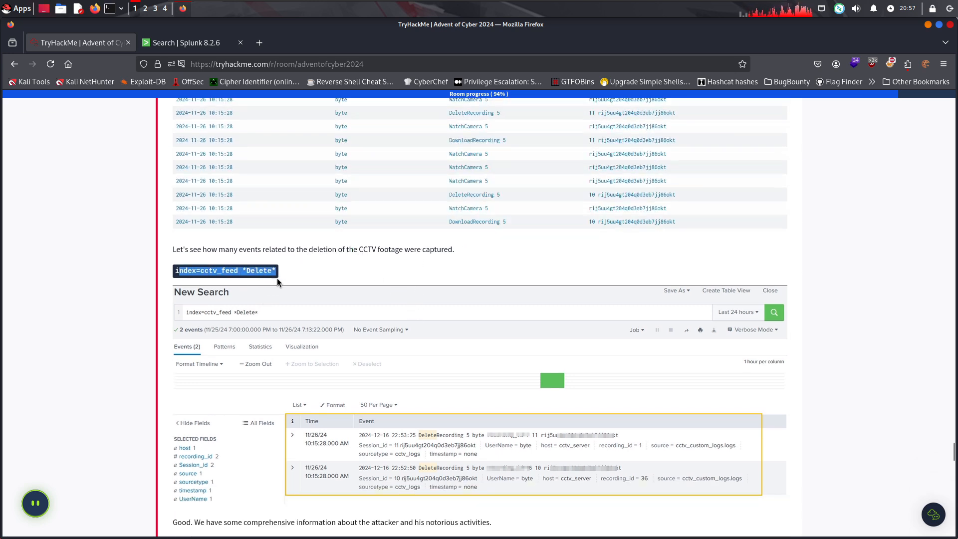
drag(355, 266, 160, 271)
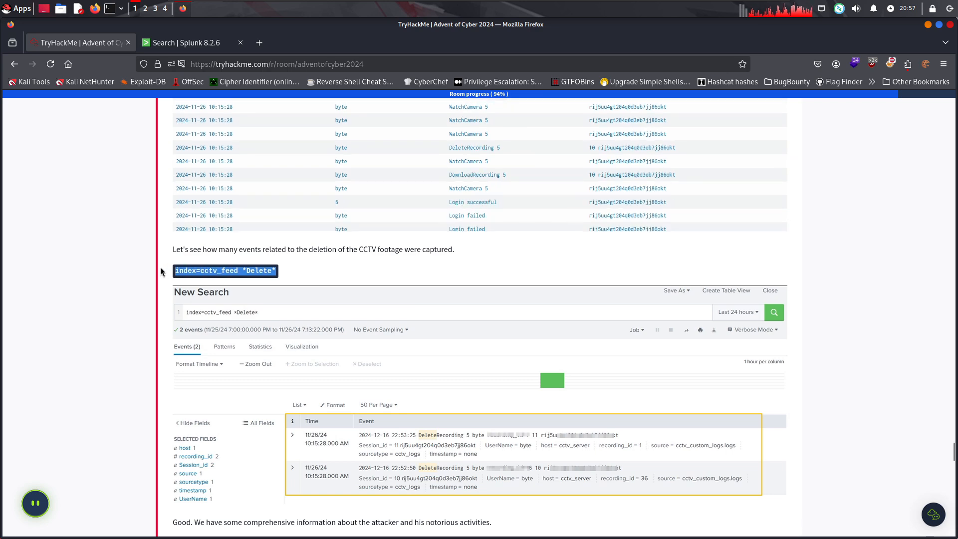
scroll(337, 277, up, 10)
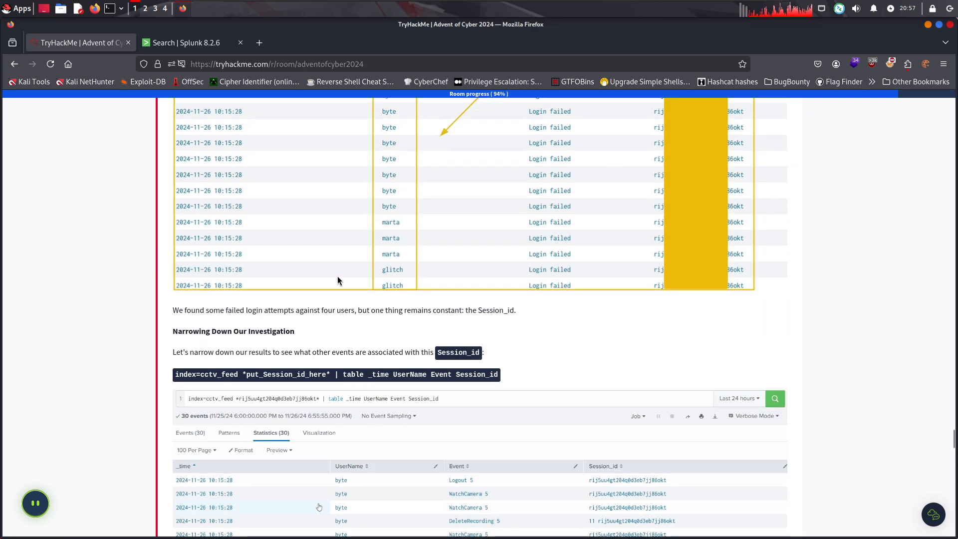
scroll(453, 393, down, 8)
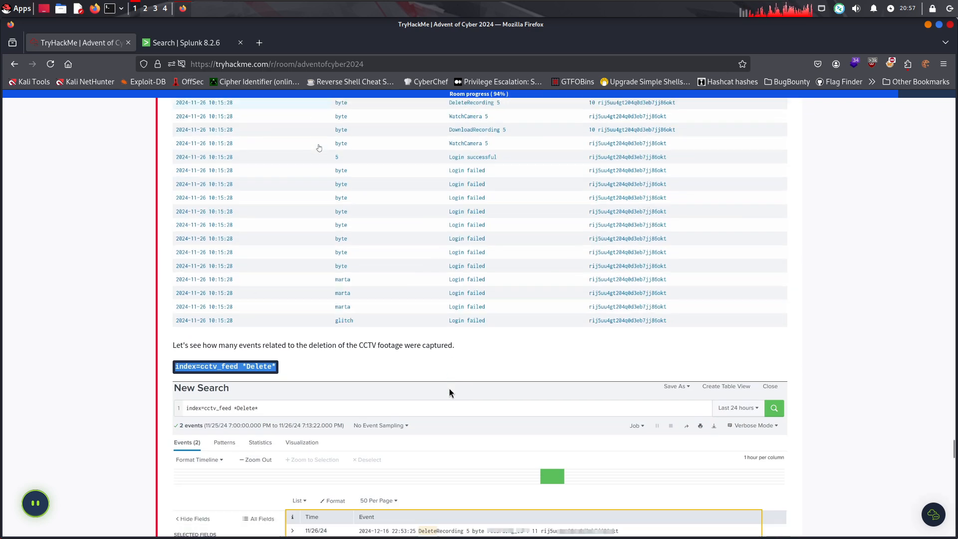
scroll(449, 393, down, 6)
Replace the current Splunk search with the copied query index=cctv_feed *Delete* and run it
click(175, 42)
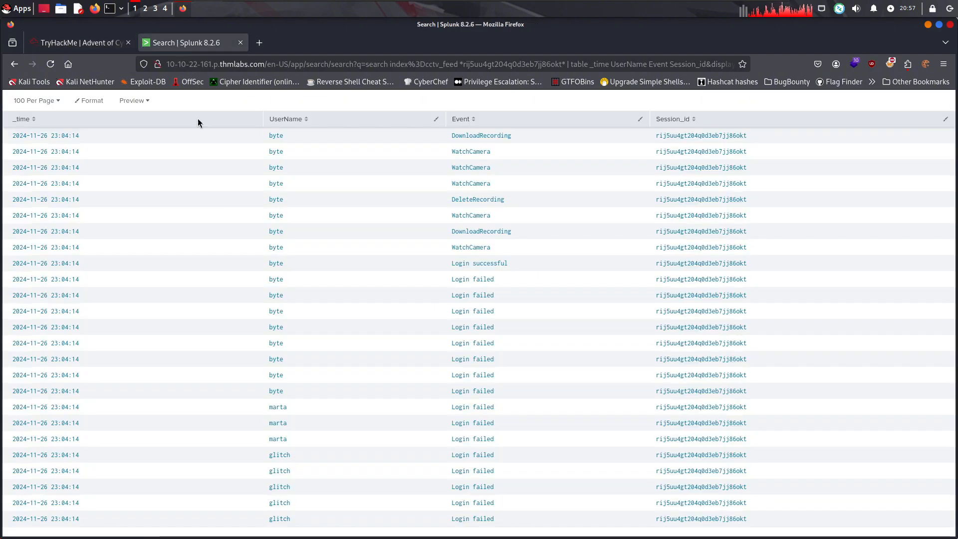
scroll(213, 185, up, 3)
drag(344, 170, 9, 153)
key(ctrl+v)
key(Return)
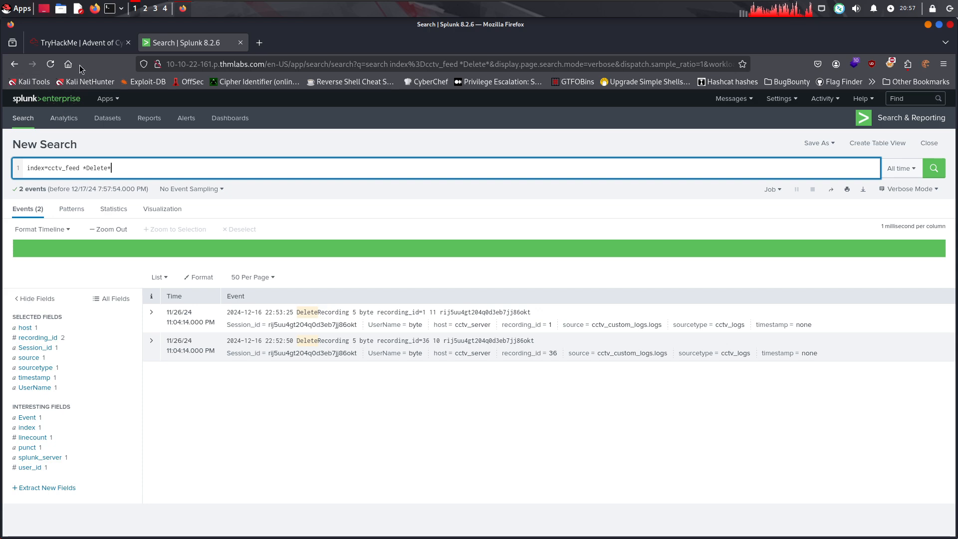
Read the room's Correlating With the Web Logs section, checking back against the deletion events in Splunk
click(82, 47)
scroll(434, 374, down, 1)
drag(186, 239, 491, 238)
click(297, 251)
click(516, 238)
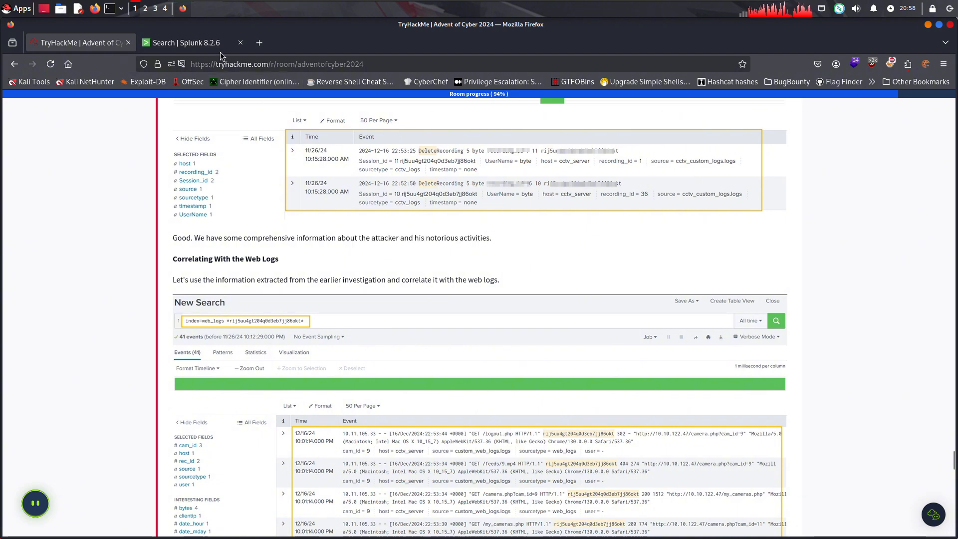
click(203, 46)
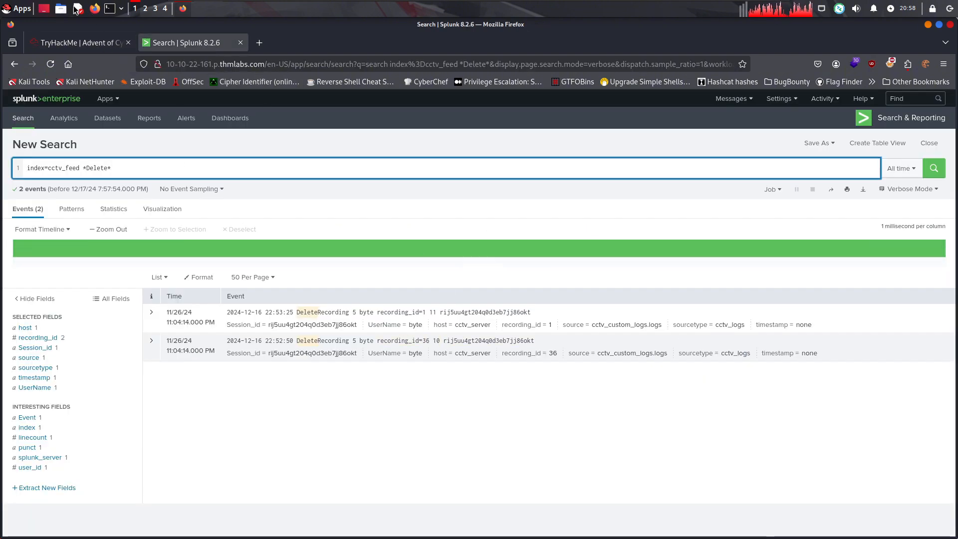
click(75, 42)
scroll(348, 331, down, 2)
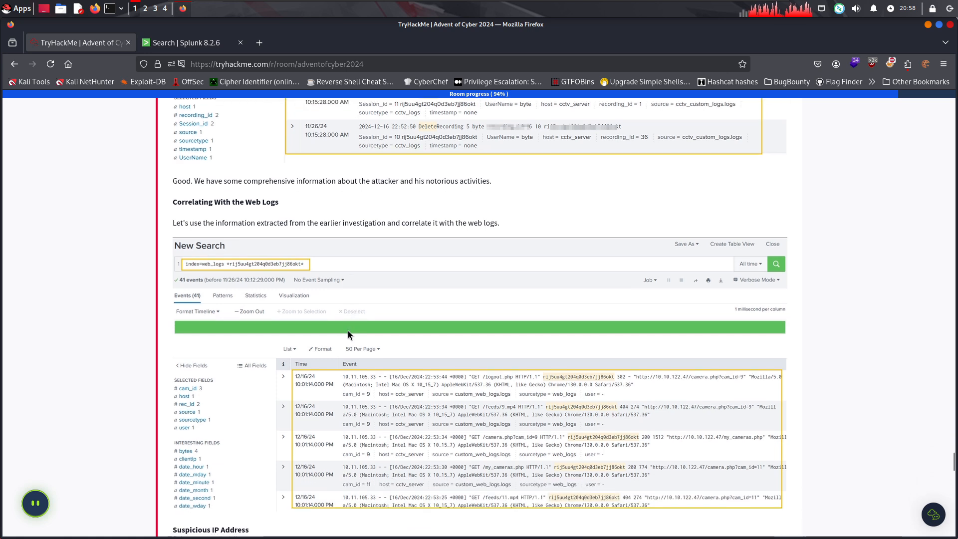
drag(201, 222, 304, 227)
click(348, 230)
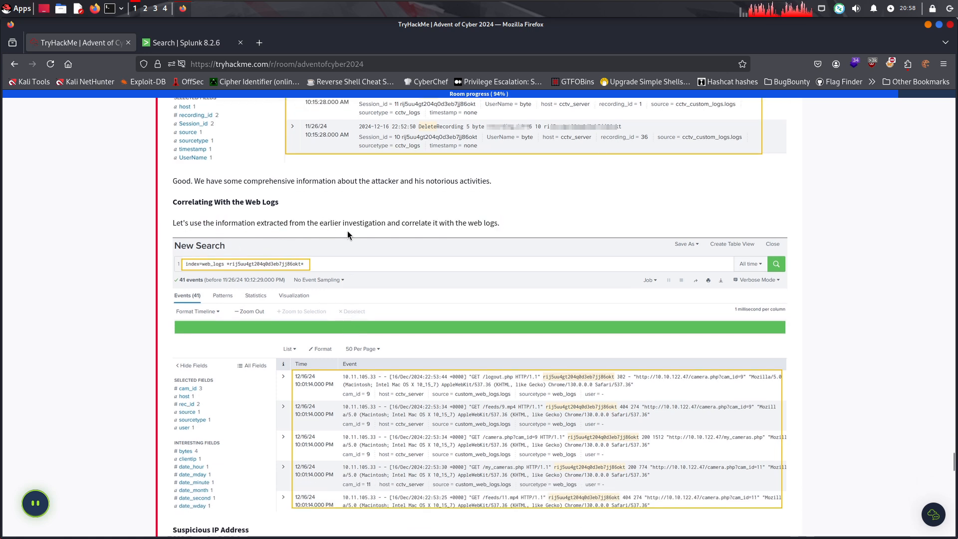
drag(383, 227, 402, 225)
click(517, 223)
click(402, 224)
Read the Suspicious IP Address section and examine its example of checking clientip values for the suspicious session
scroll(402, 224, down, 1)
scroll(402, 224, down, 5)
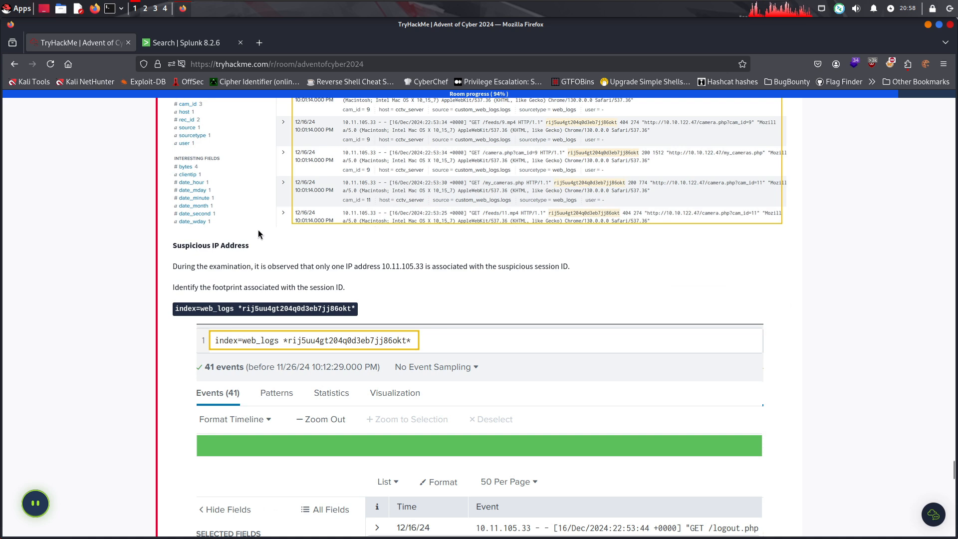
drag(184, 246, 245, 247)
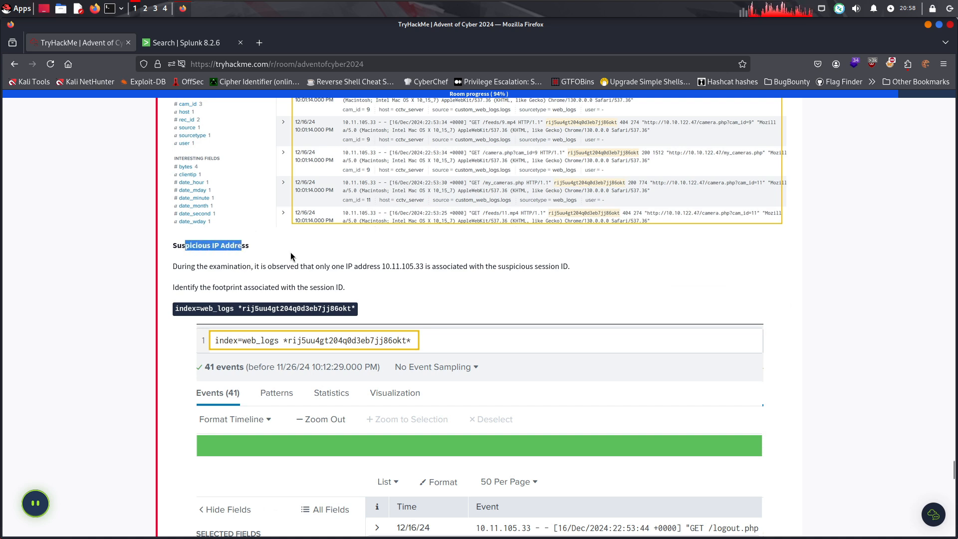
drag(163, 262, 552, 273)
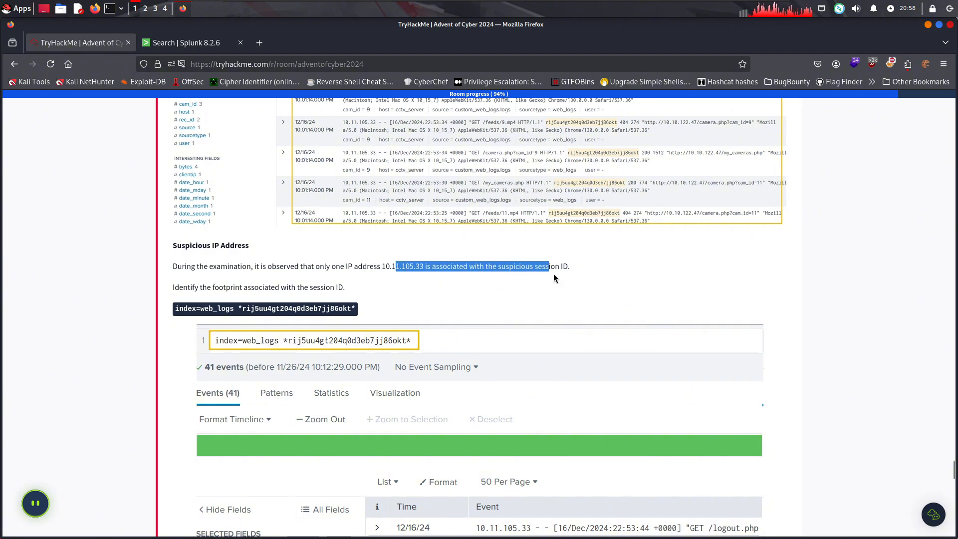
click(570, 277)
drag(340, 286, 321, 294)
click(184, 287)
click(409, 292)
scroll(387, 294, down, 3)
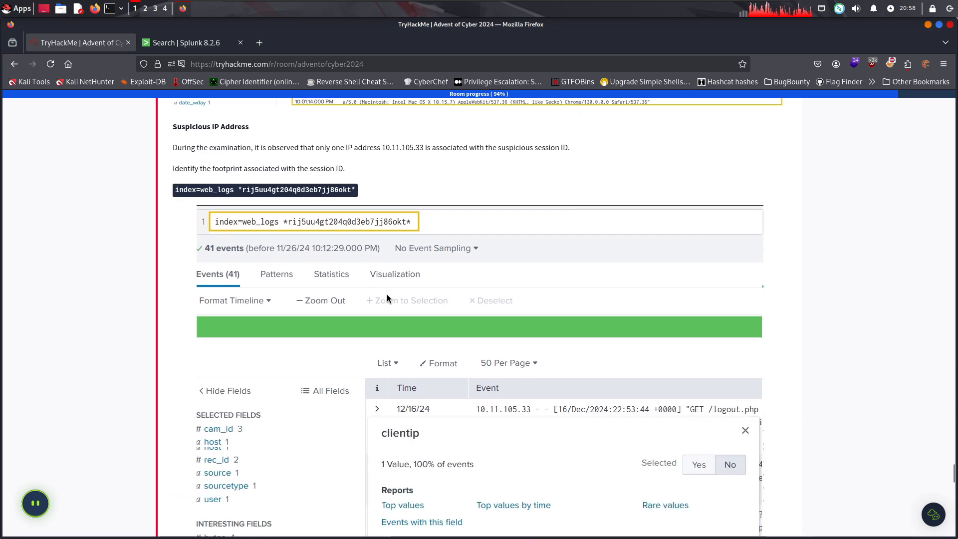
scroll(438, 417, down, 2)
scroll(432, 375, down, 2)
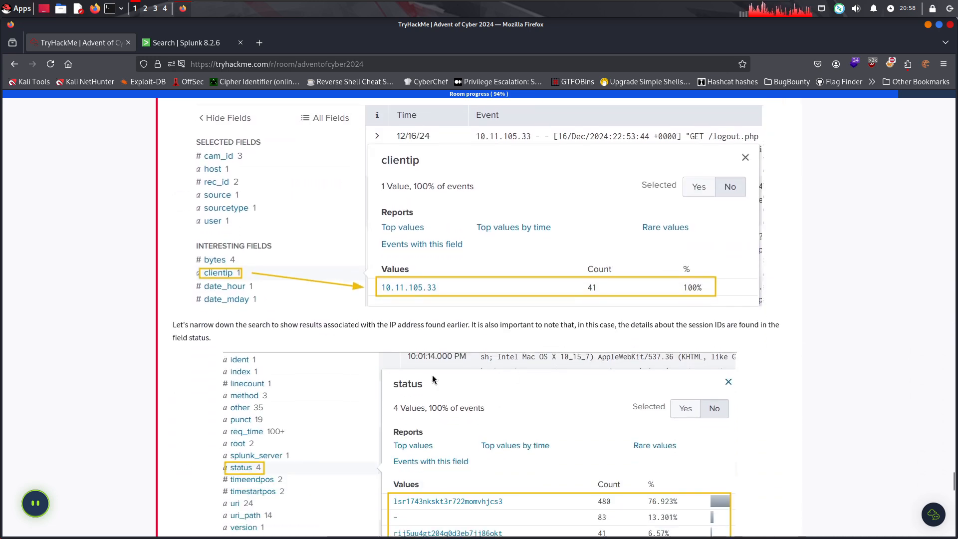
Examine the room's explanation of session IDs in the status field and its example web_logs search filtered by client IP
drag(222, 330, 167, 316)
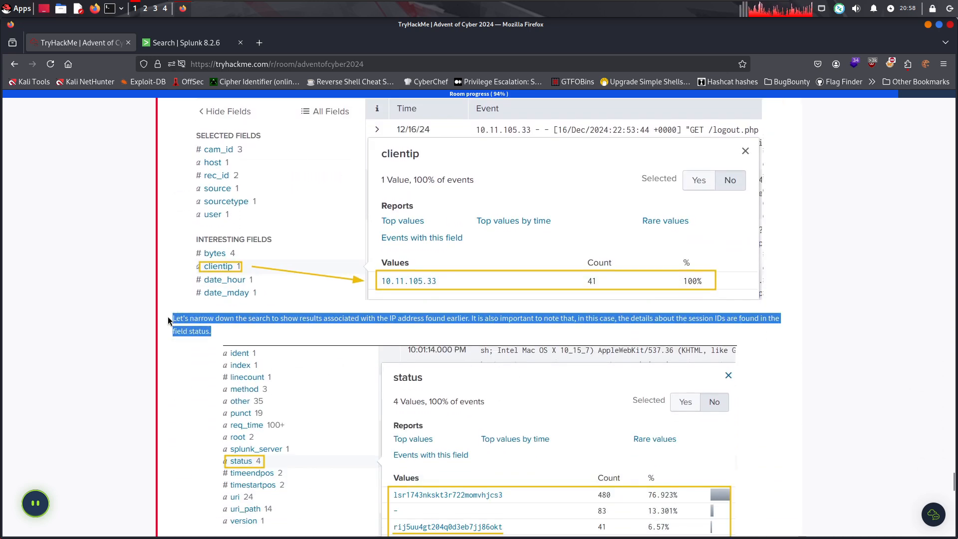
click(301, 331)
drag(463, 317, 668, 319)
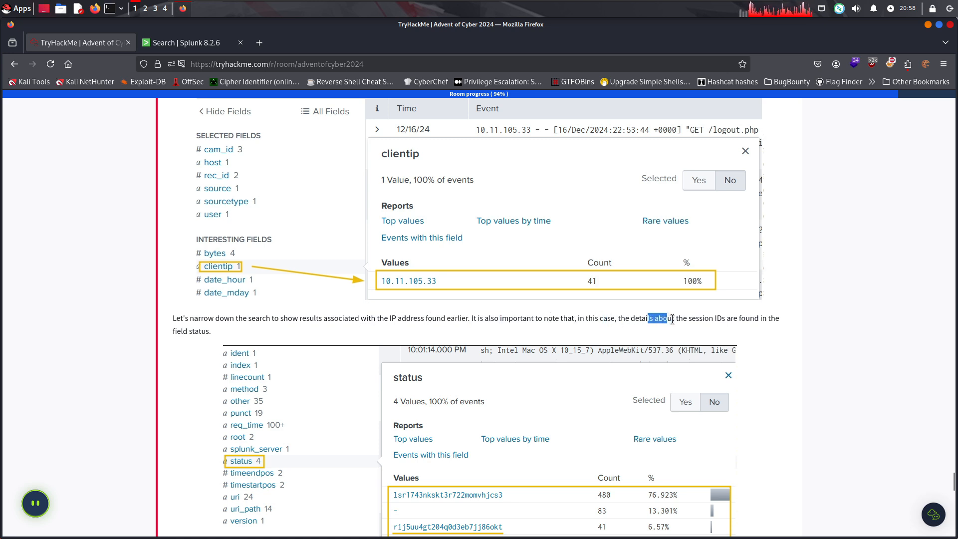
click(681, 318)
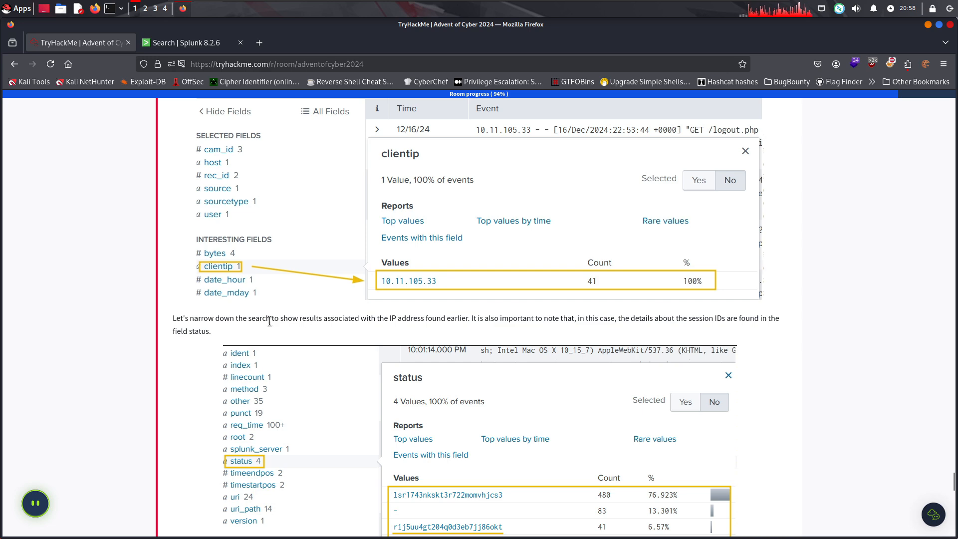
scroll(264, 326, down, 5)
drag(215, 309, 460, 294)
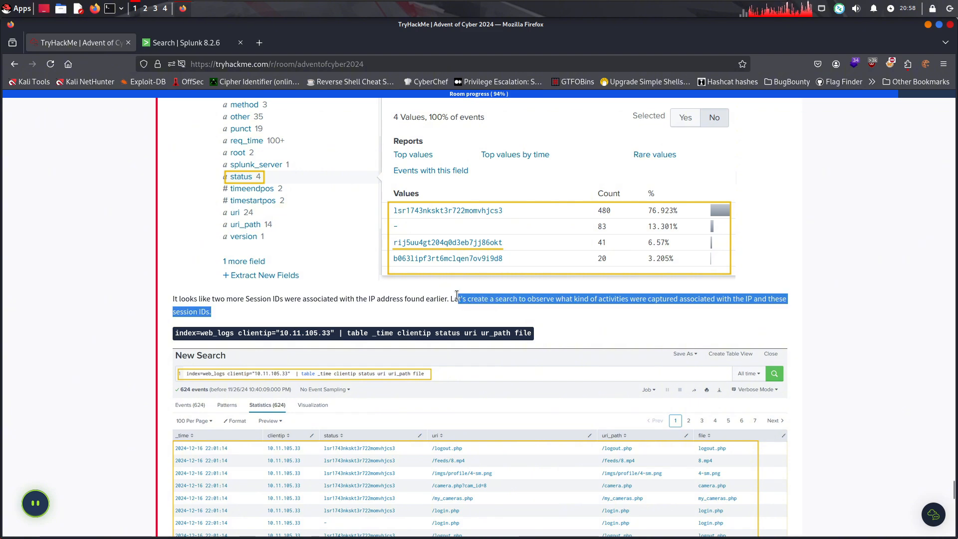
click(724, 317)
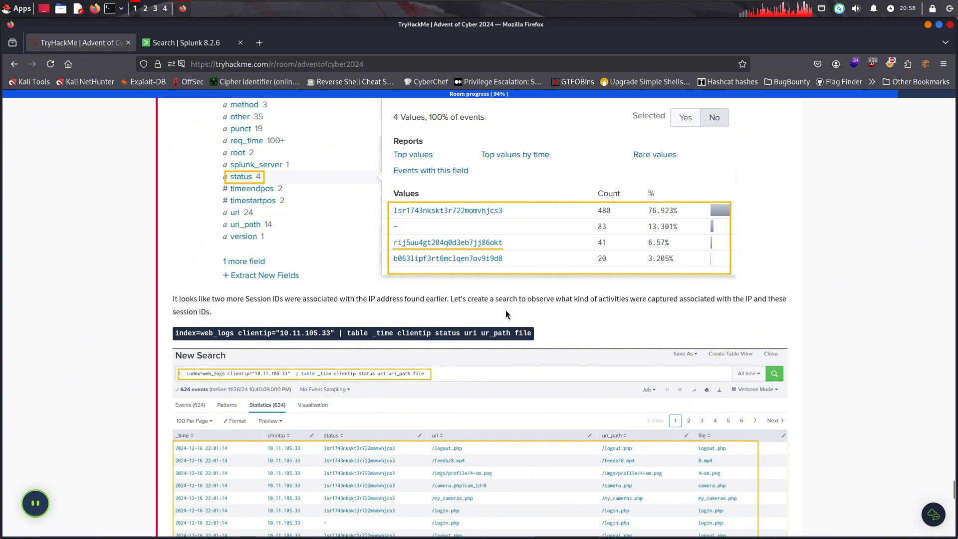
scroll(489, 315, down, 10)
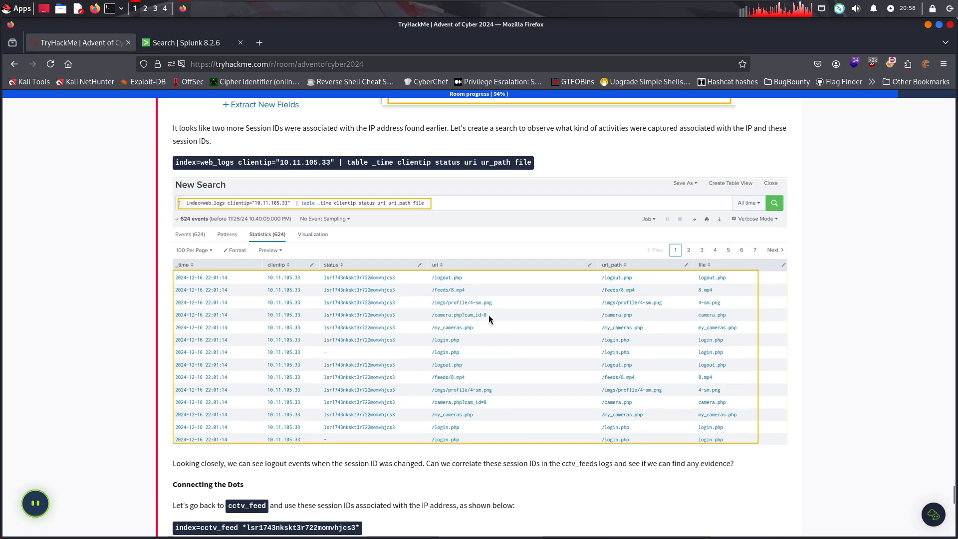
scroll(480, 306, up, 7)
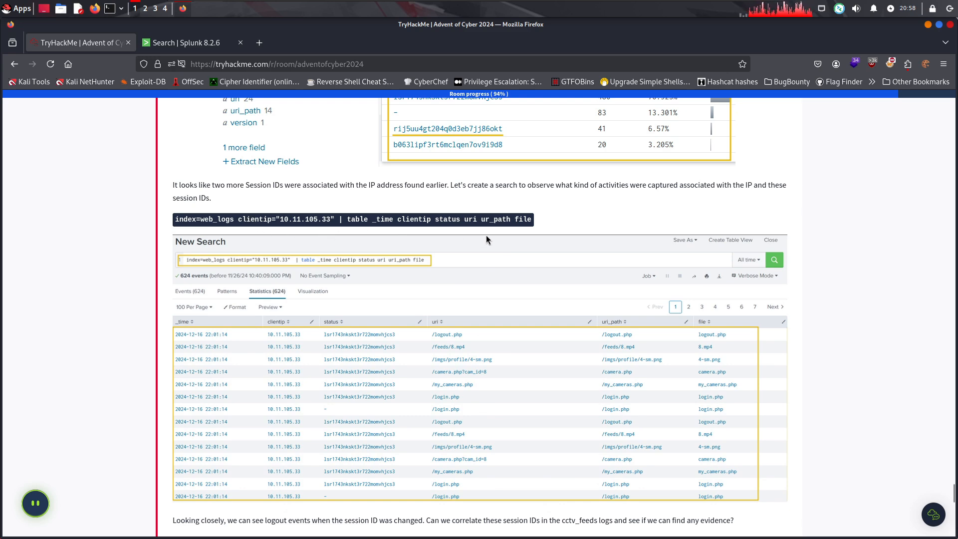
Read the Connecting the Dots section and examine its example of searching cctv_feed by the related session ID
scroll(484, 262, down, 8)
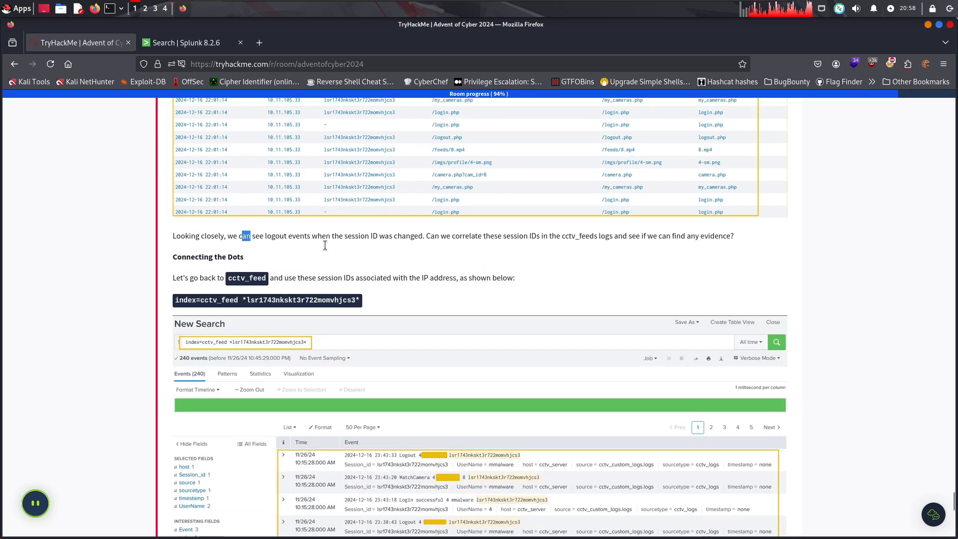
drag(428, 243, 505, 246)
drag(442, 237, 721, 239)
click(630, 243)
click(724, 238)
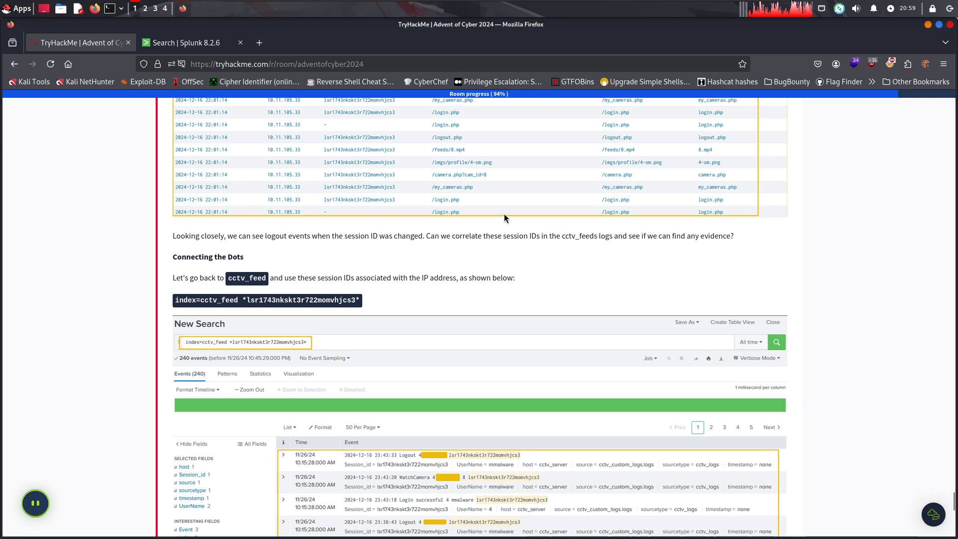
drag(259, 279, 231, 277)
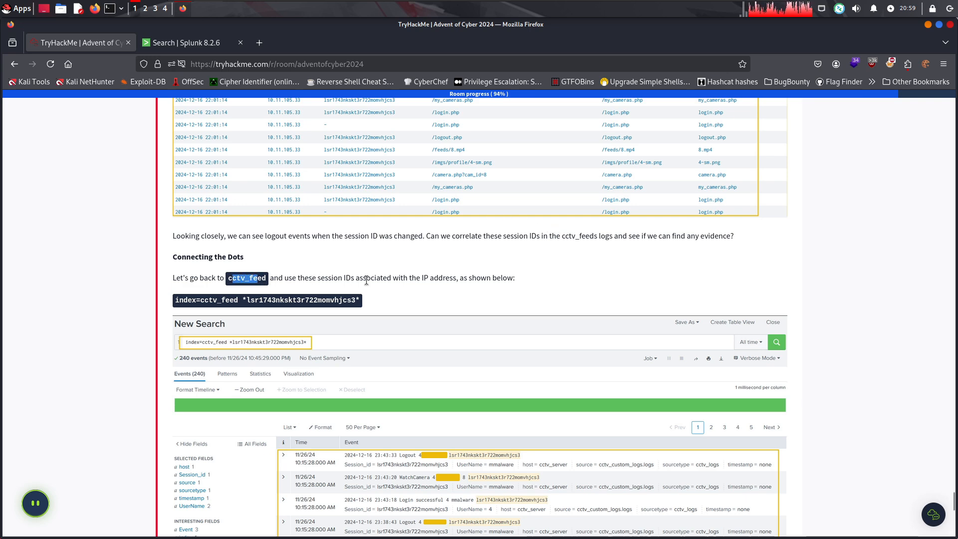
drag(308, 280, 456, 281)
click(513, 283)
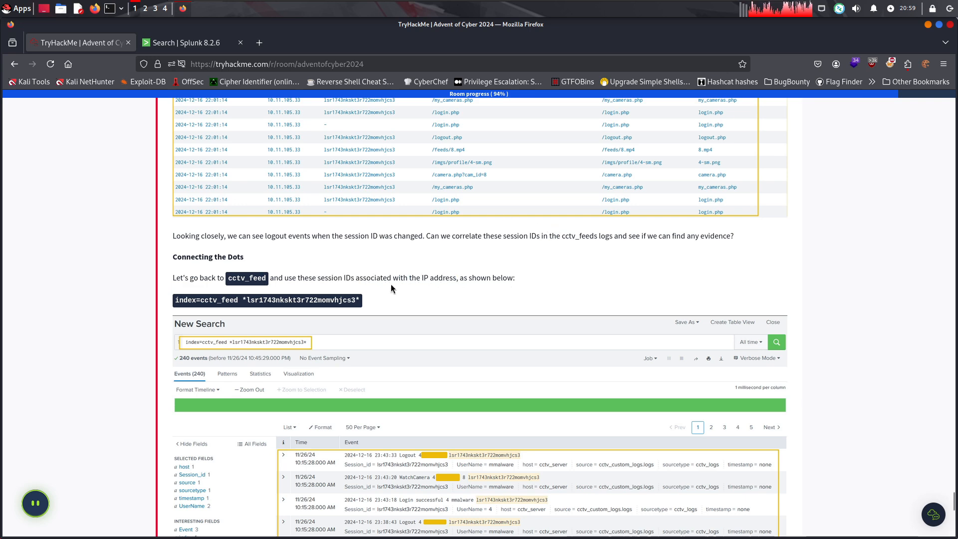
scroll(391, 288, down, 3)
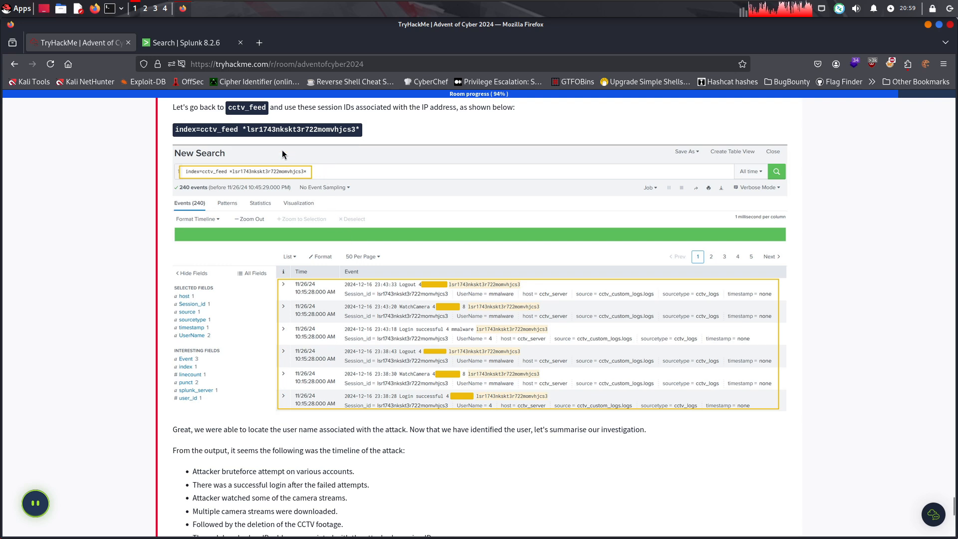
scroll(424, 202, up, 5)
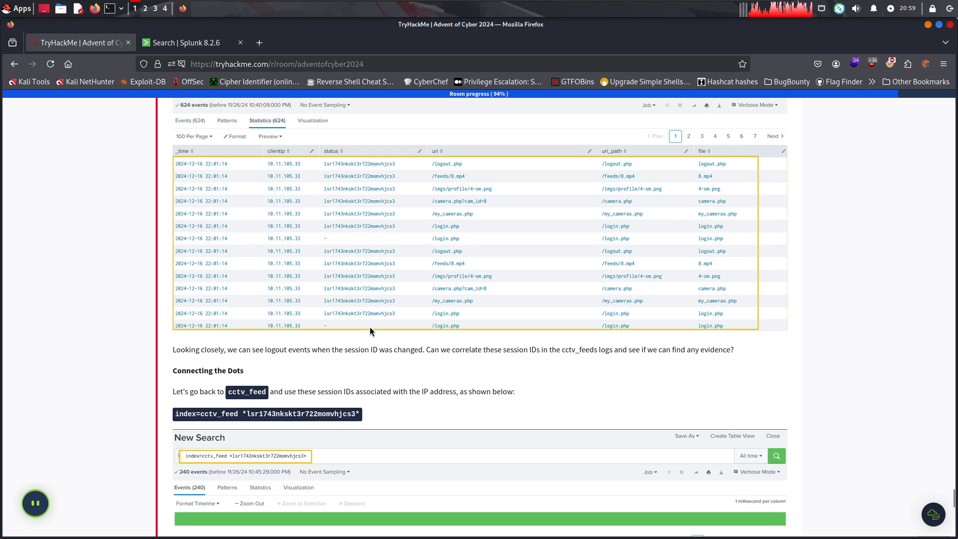
scroll(369, 329, down, 6)
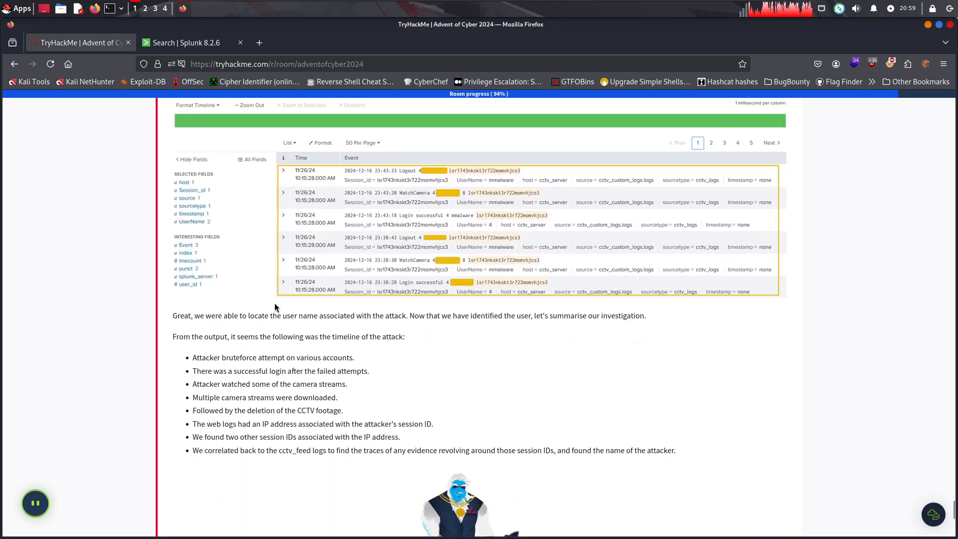
Read the investigation summary and attack timeline down to the start of the room's questions
drag(307, 316, 646, 315)
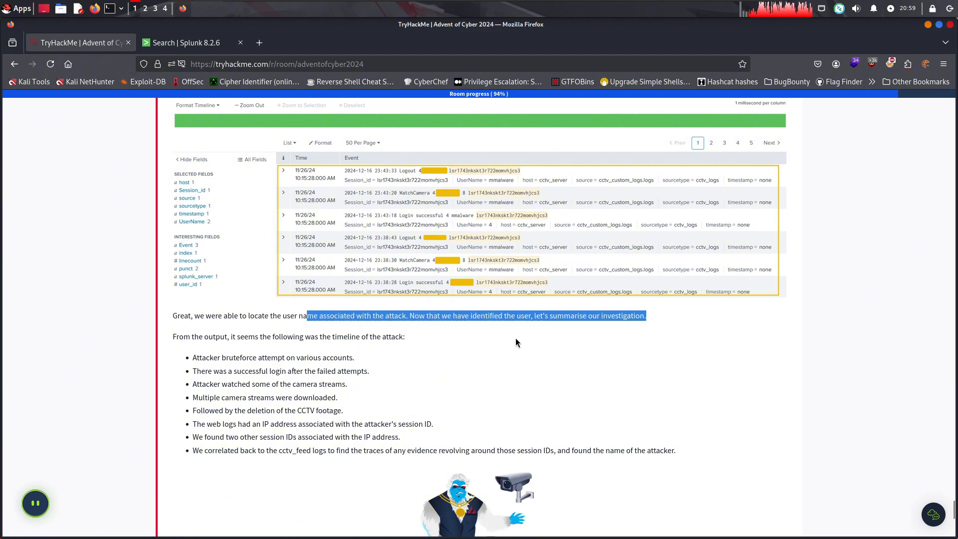
click(515, 313)
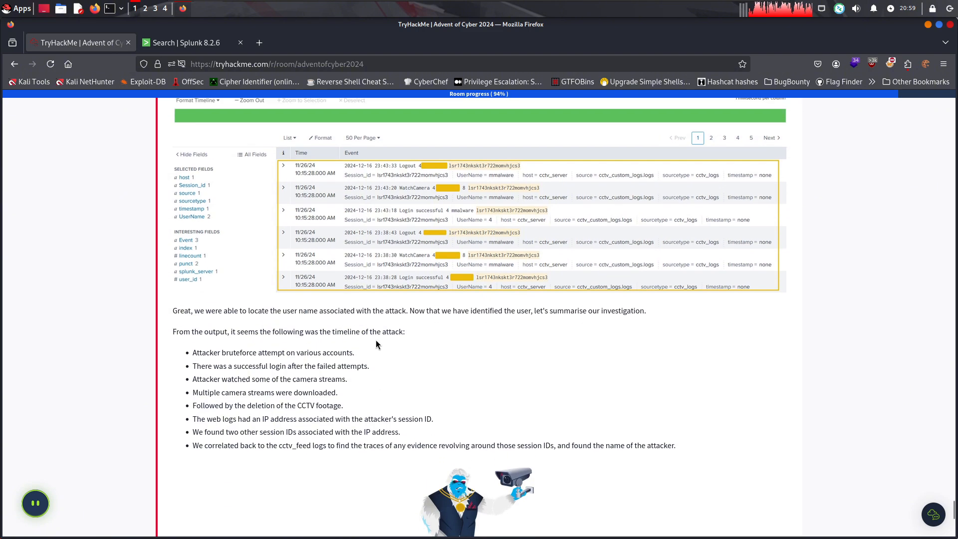
scroll(318, 259, down, 5)
scroll(302, 244, up, 1)
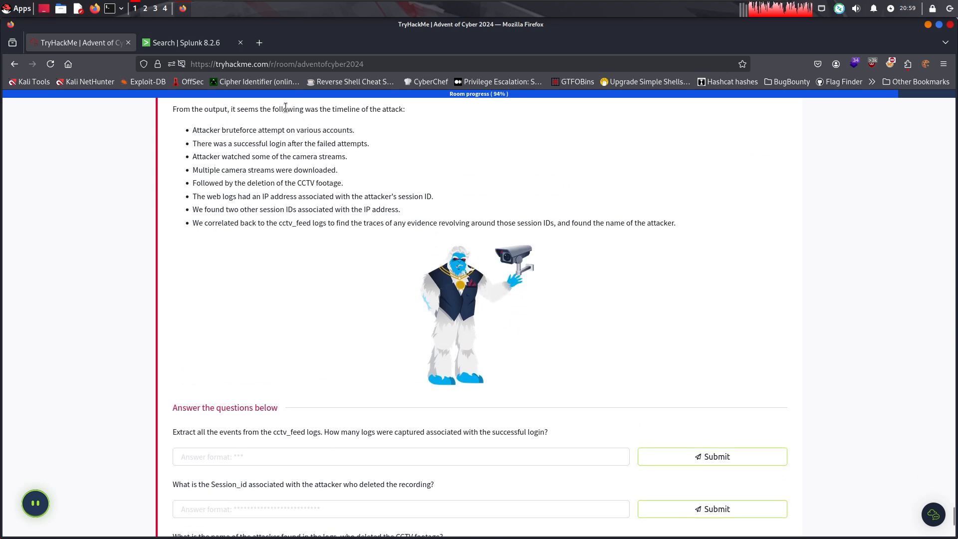
Review the points of the attack timeline, from the brute-force attempts to correlating session IDs with the attacker's name
drag(287, 110, 322, 183)
click(205, 143)
click(376, 155)
click(226, 169)
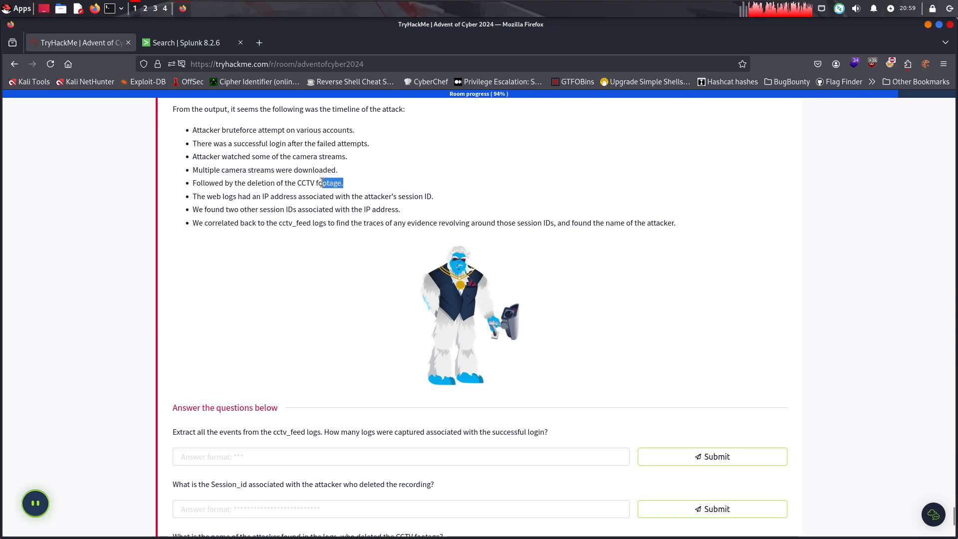
click(298, 183)
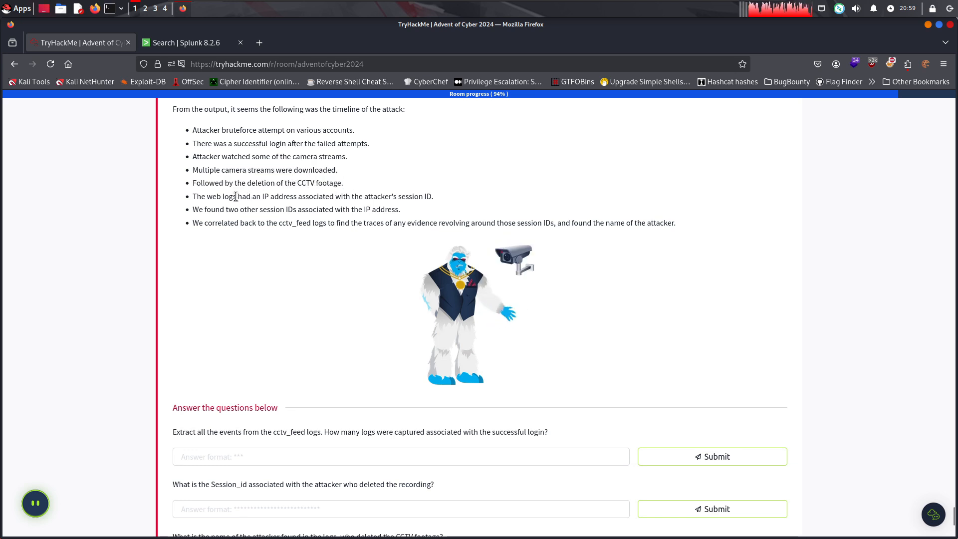
drag(197, 196, 437, 196)
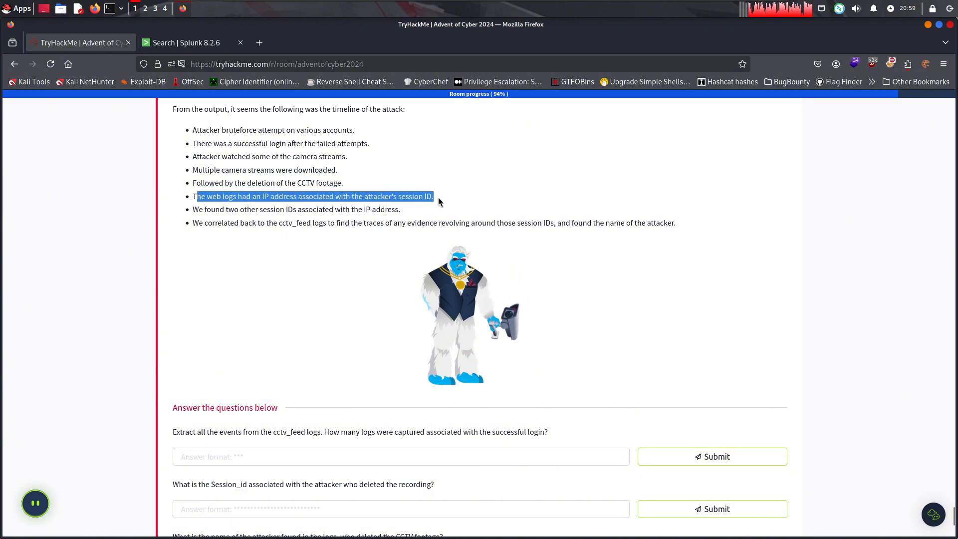
click(414, 210)
drag(354, 209, 226, 210)
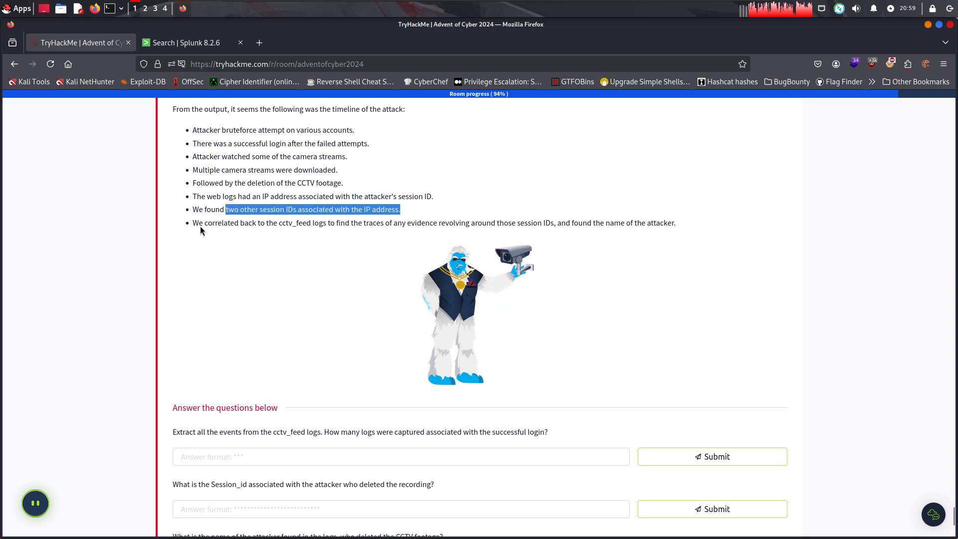
click(289, 225)
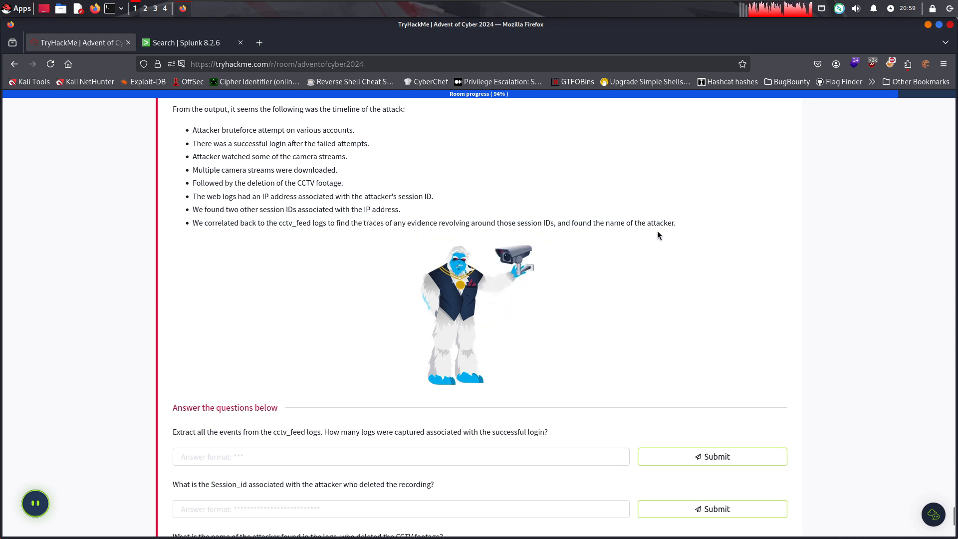
Read the question about successful-login logs and look back at the room's example search index=cctv_feed *Delete*
scroll(454, 429, down, 3)
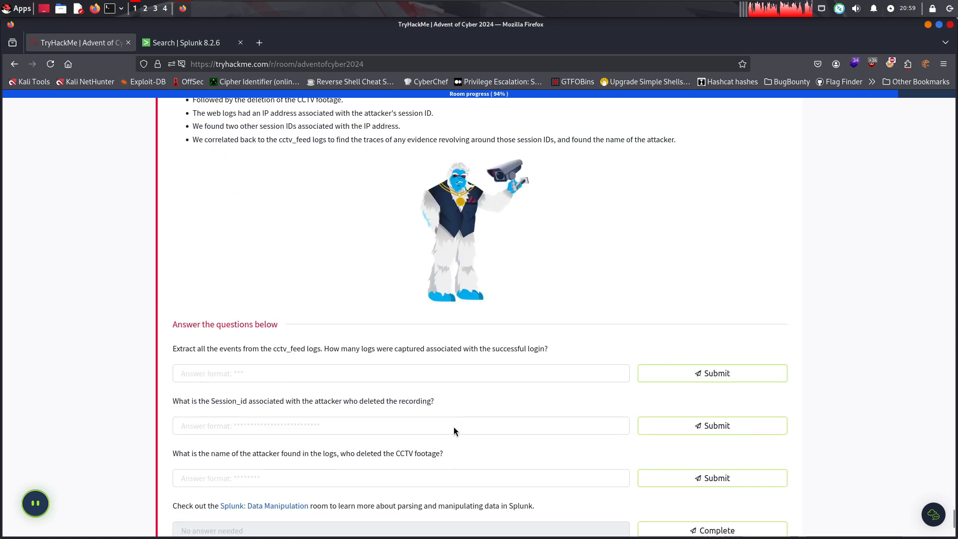
click(382, 340)
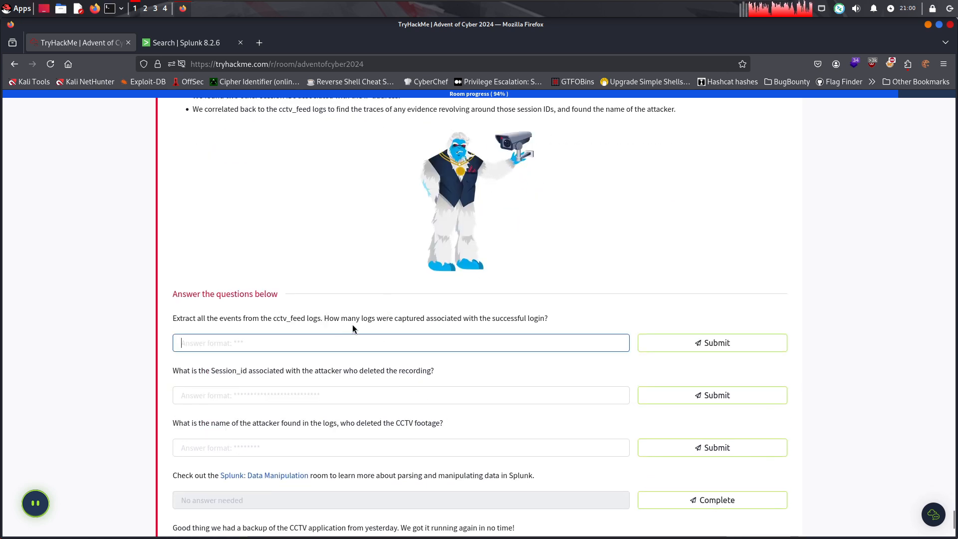
drag(361, 318, 487, 321)
scroll(519, 309, up, 1)
click(495, 291)
scroll(498, 215, up, 4)
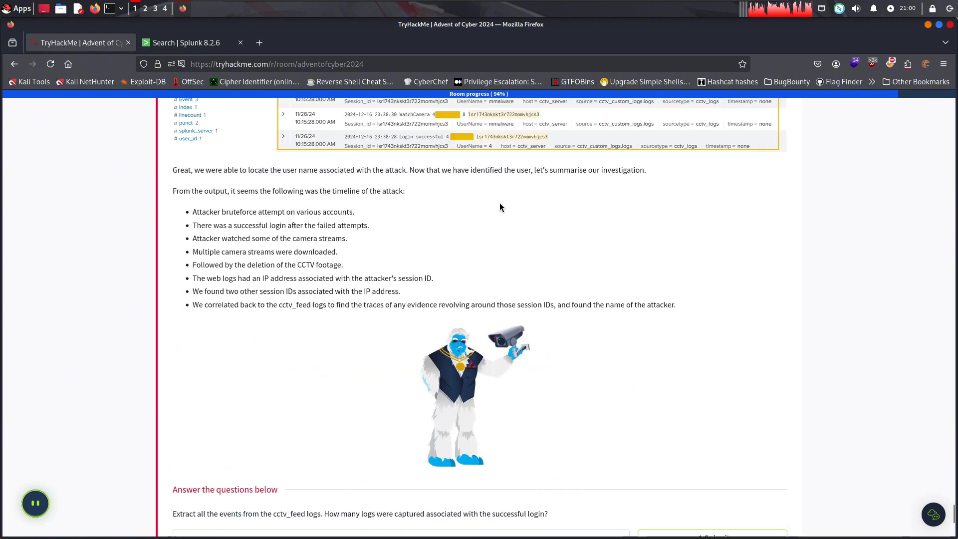
scroll(500, 206, up, 10)
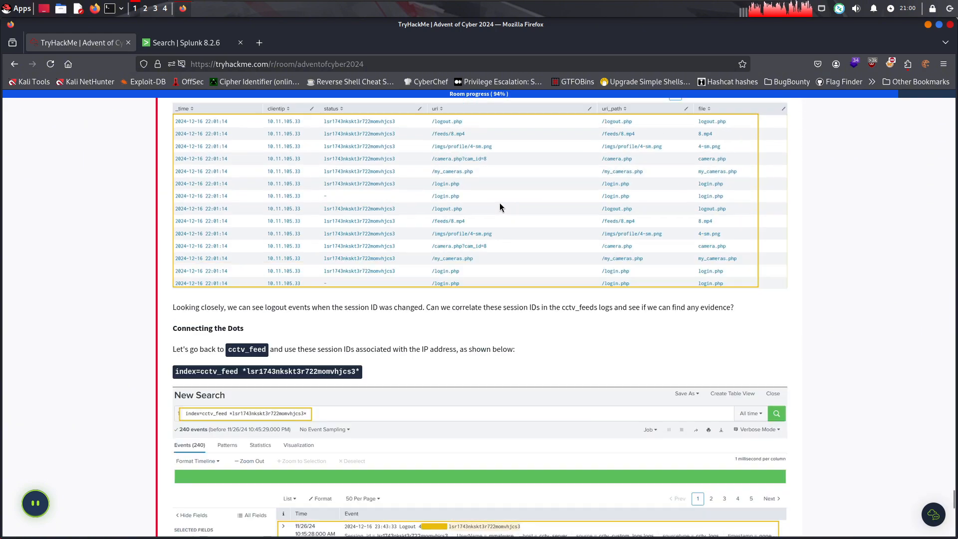
drag(953, 503, 942, 461)
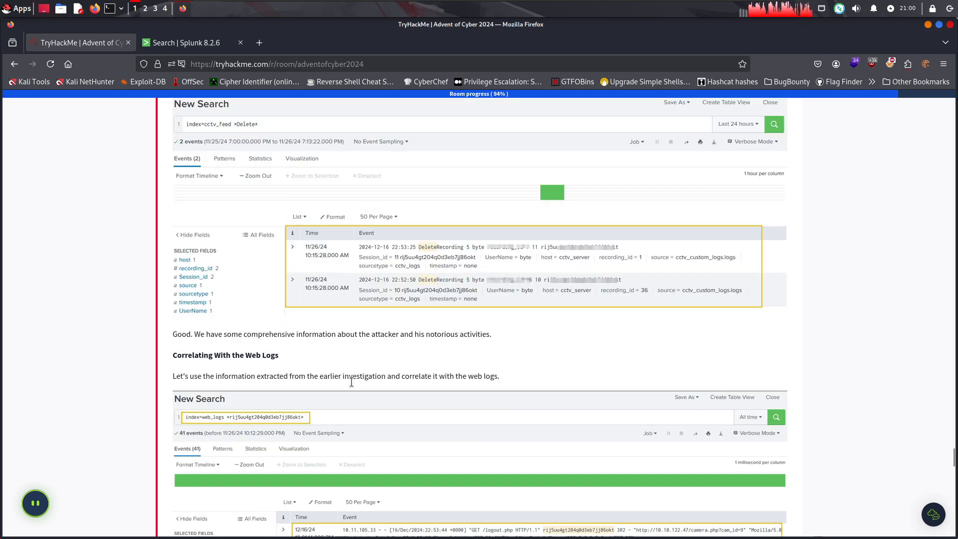
scroll(253, 274, up, 3)
drag(278, 253, 173, 250)
scroll(187, 160, down, 1)
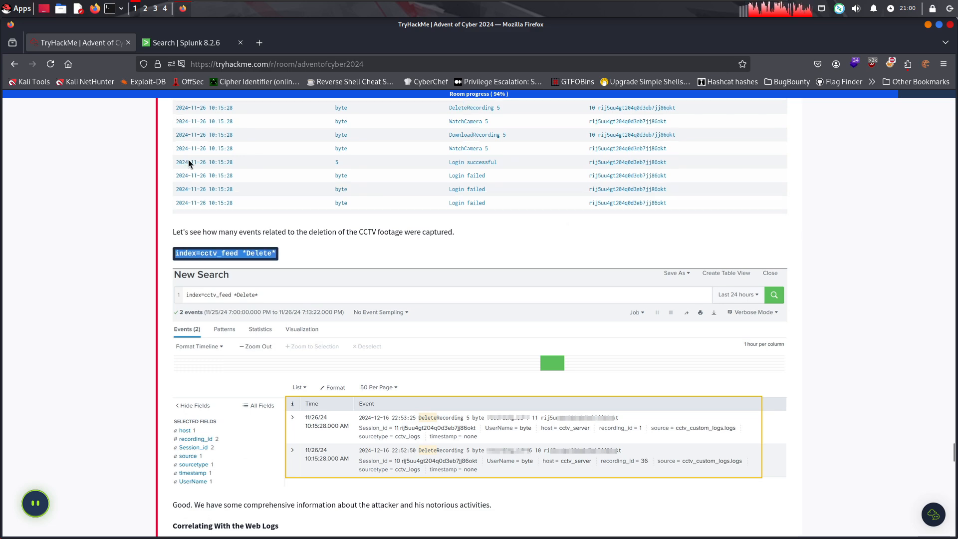
Switch to Splunk and try running the search index=cctv_feed *Login Succesfull*
click(198, 43)
triple_click(231, 172)
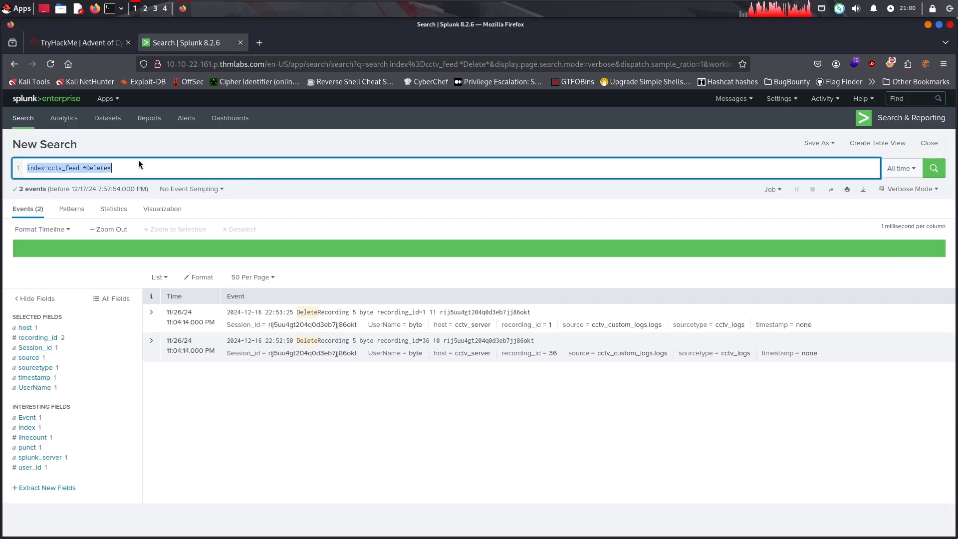
click(109, 168)
key(BackSpace)
key(BackSpace)
key(BackSpace)
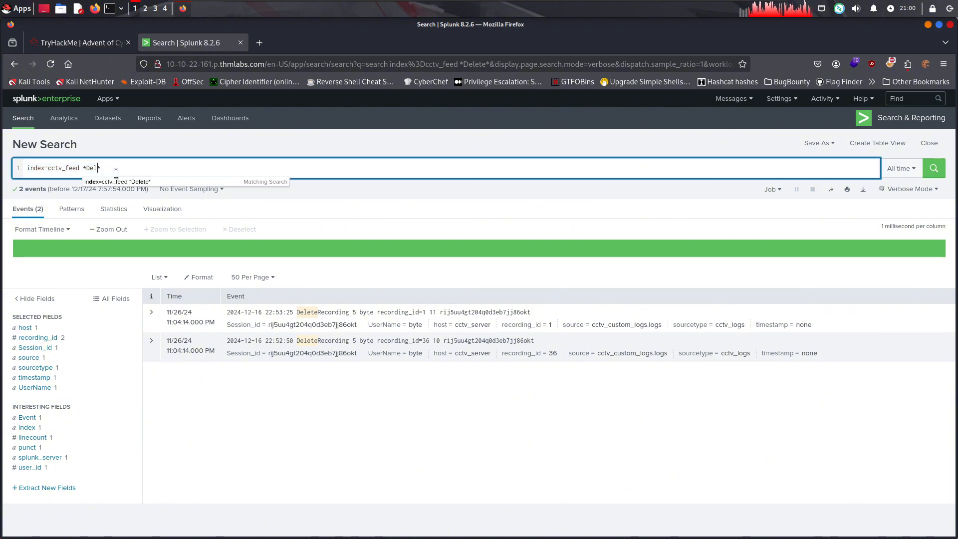
text(Login Succesful)
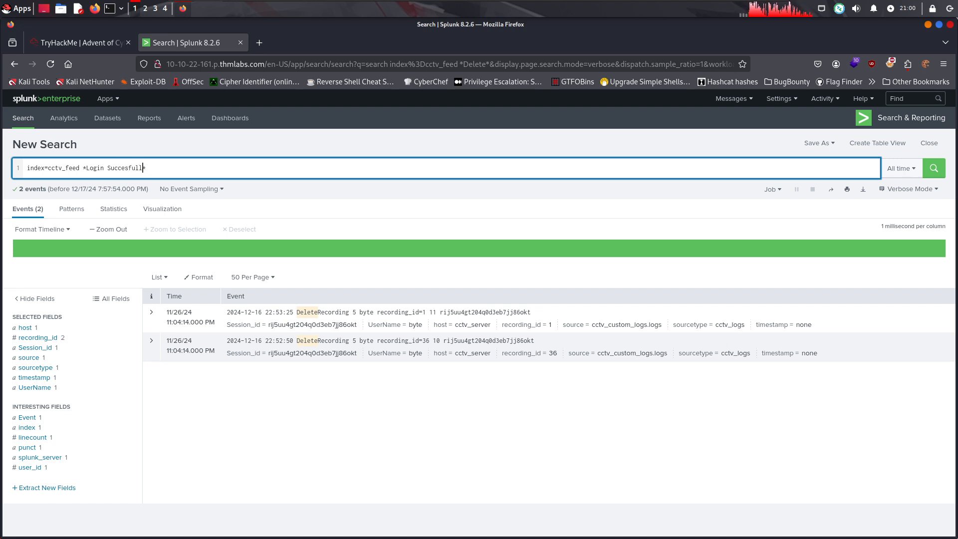
key(Return)
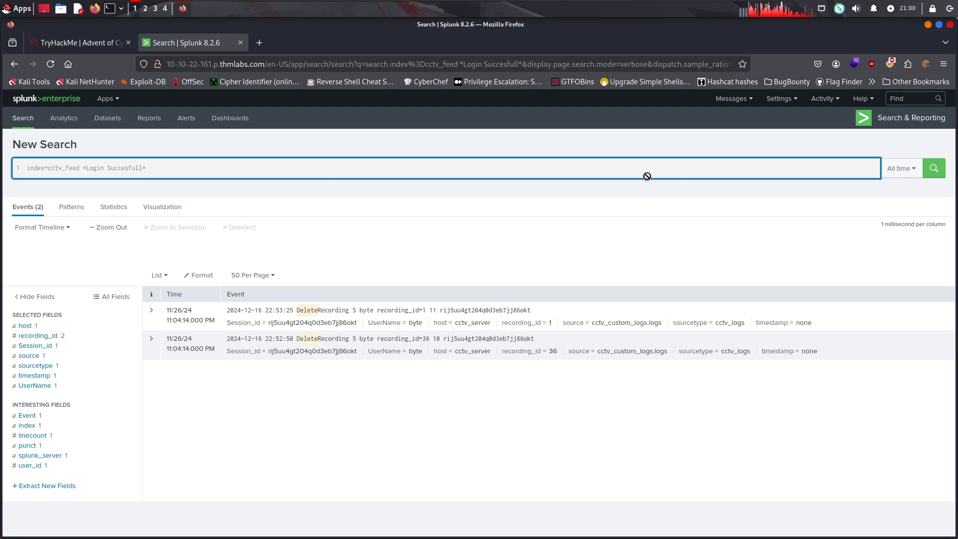
Shorten the search term to *Login* and run index=cctv_feed *Login*
click(140, 167)
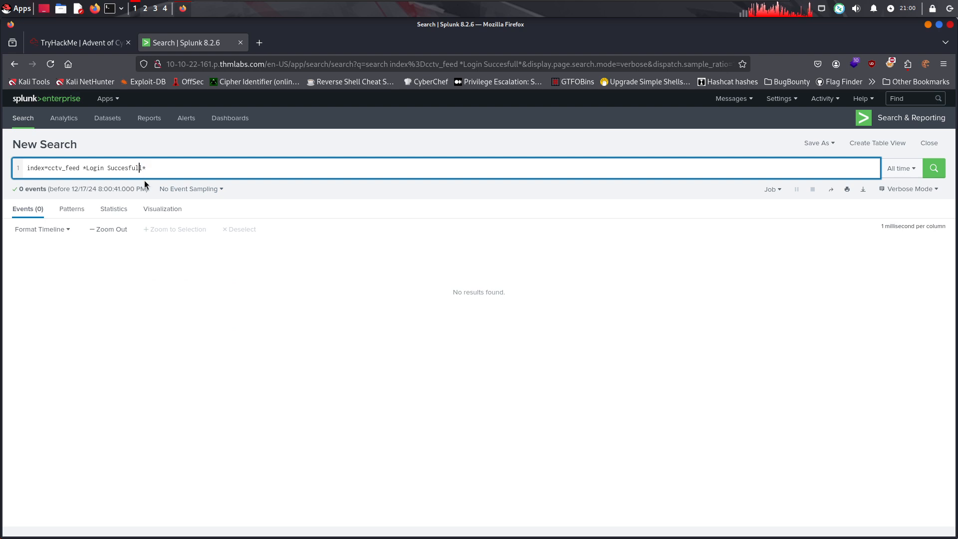
double_click(134, 167)
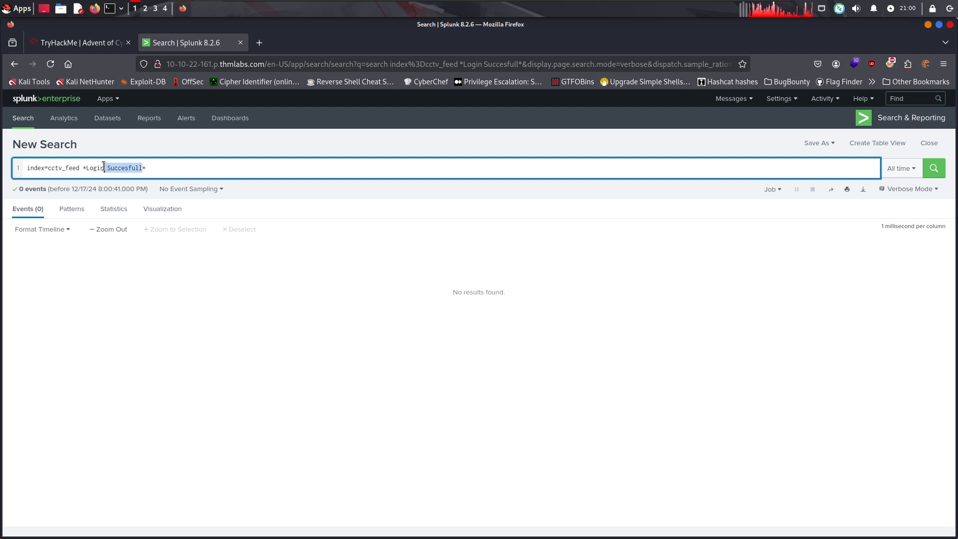
key(BackSpace)
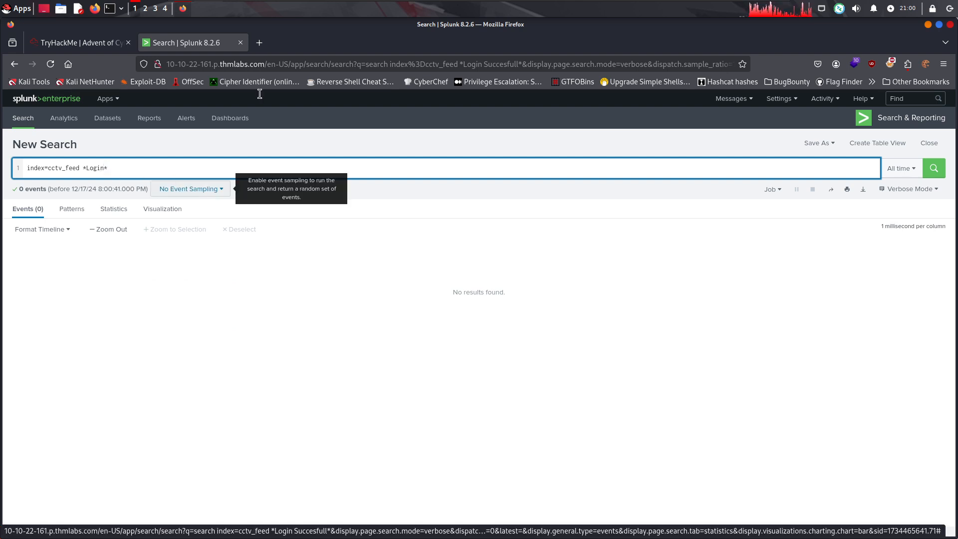
click(918, 177)
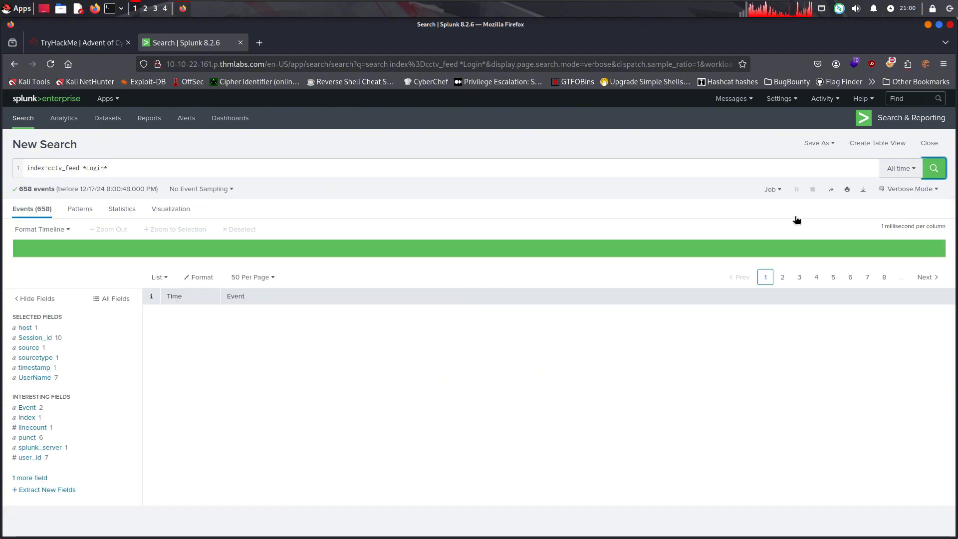
Copy the exact phrase "Login successful" from the first event and run index=cctv_feed *Login successful*
double_click(351, 311)
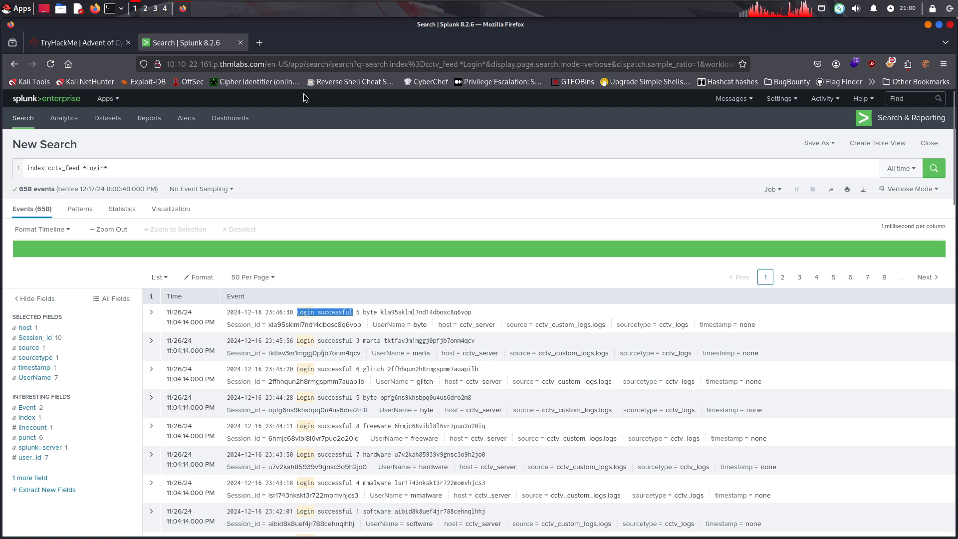
click(113, 168)
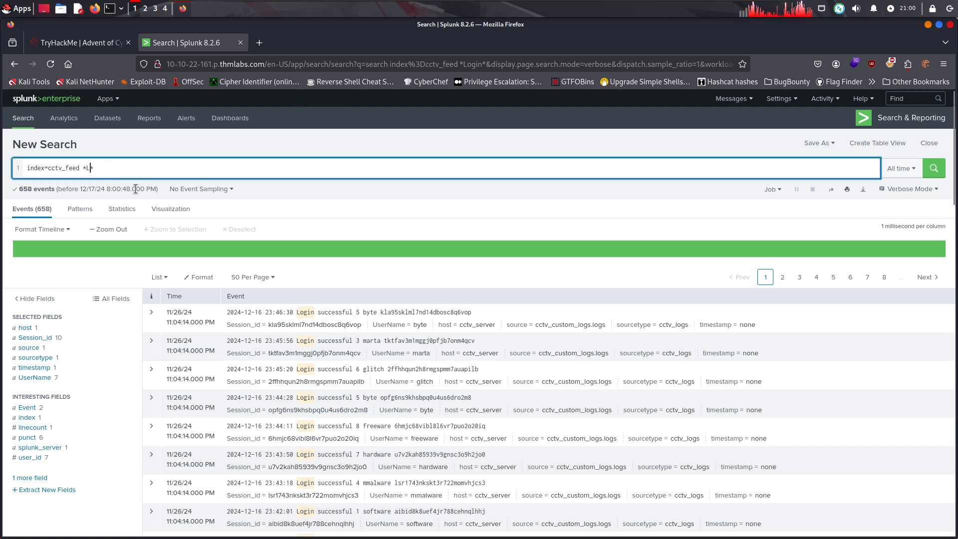
key(BackSpace)
text(Login successful)
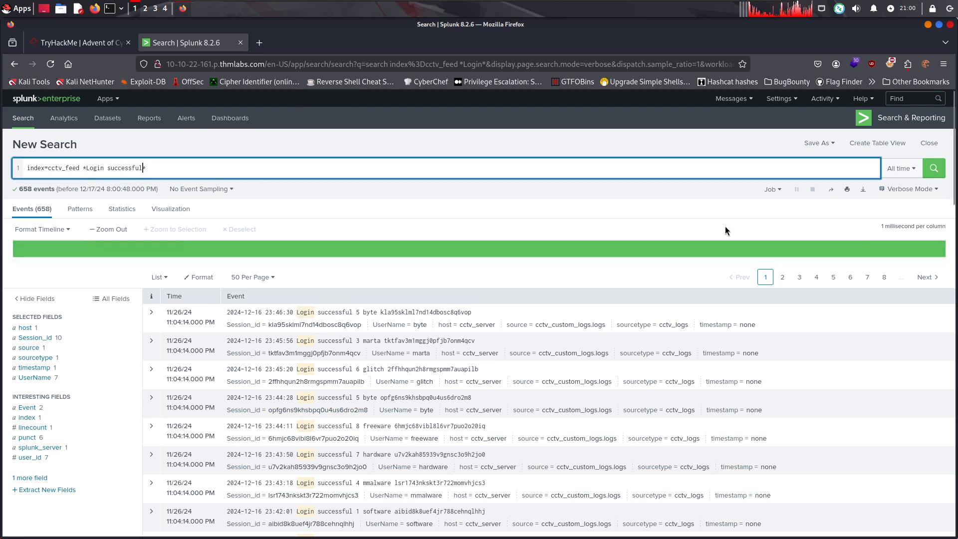
key(Return)
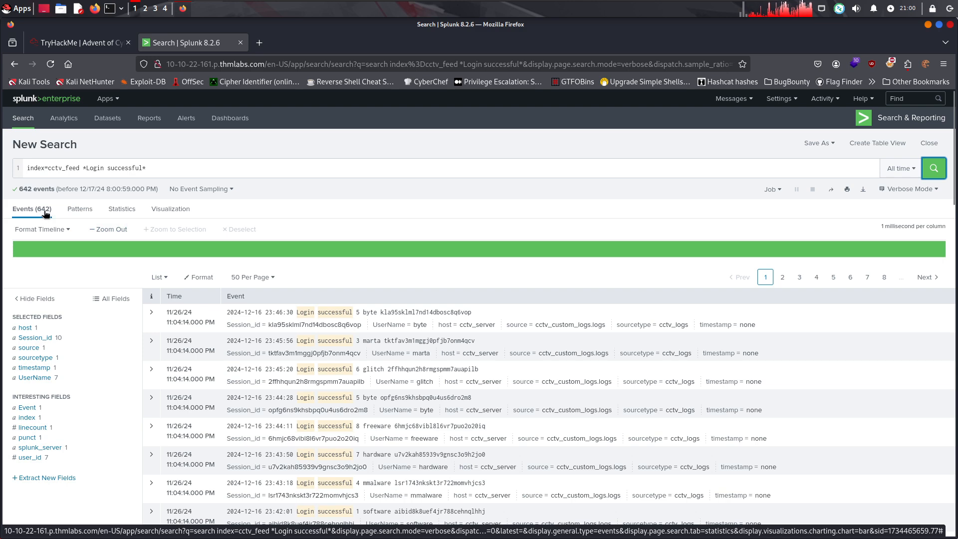
Return to the TryHackMe room and submit 642 as the number of logs associated with the successful login
click(104, 45)
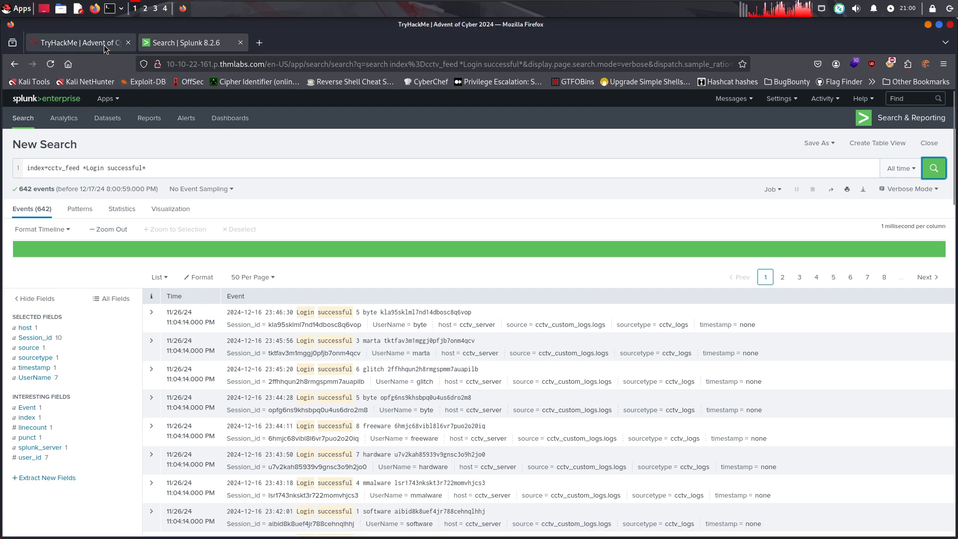
scroll(357, 411, down, 10)
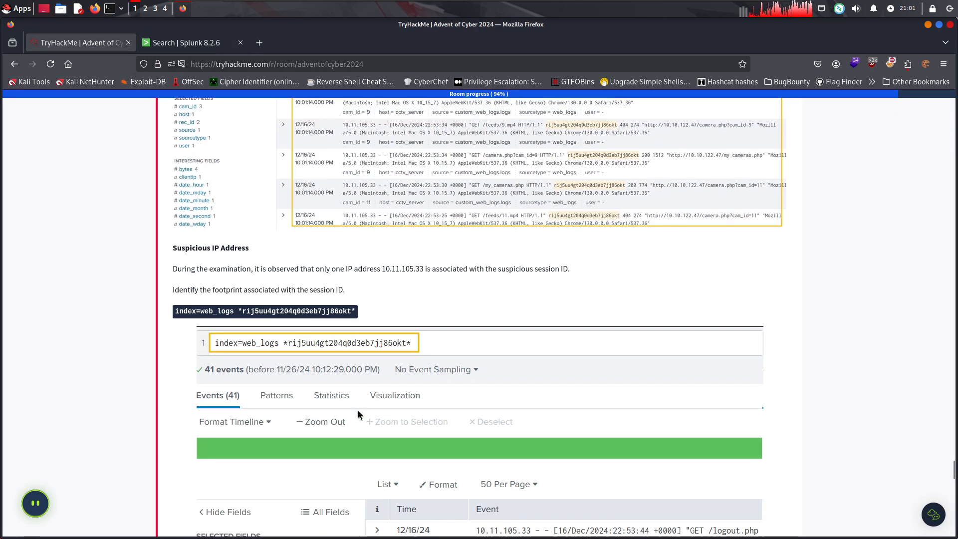
scroll(357, 410, down, 15)
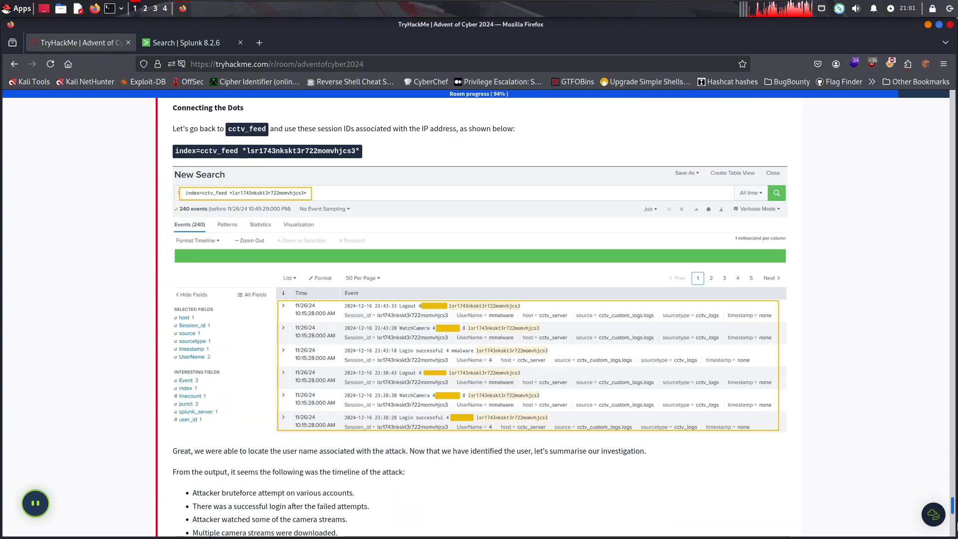
scroll(358, 410, down, 10)
scroll(329, 201, up, 15)
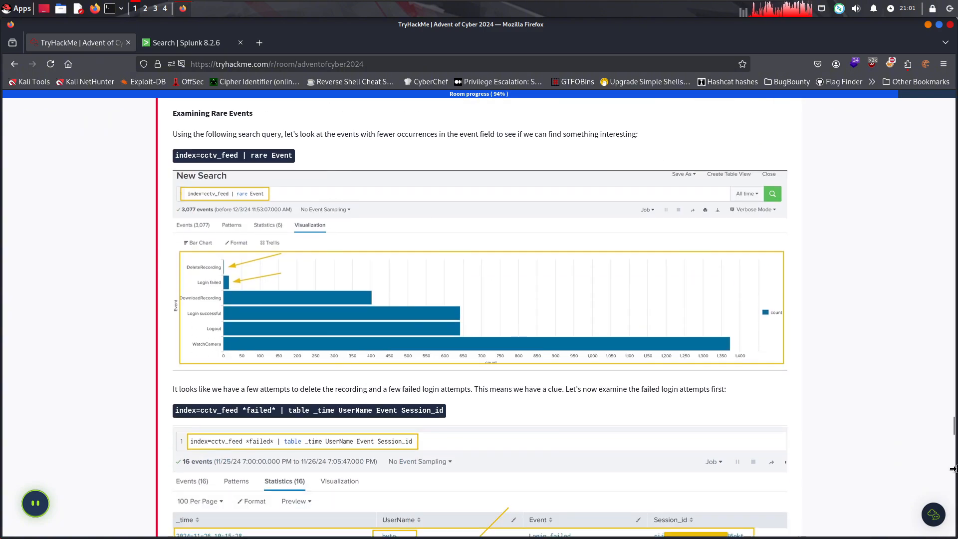
scroll(955, 460, down, 3)
scroll(955, 460, down, 15)
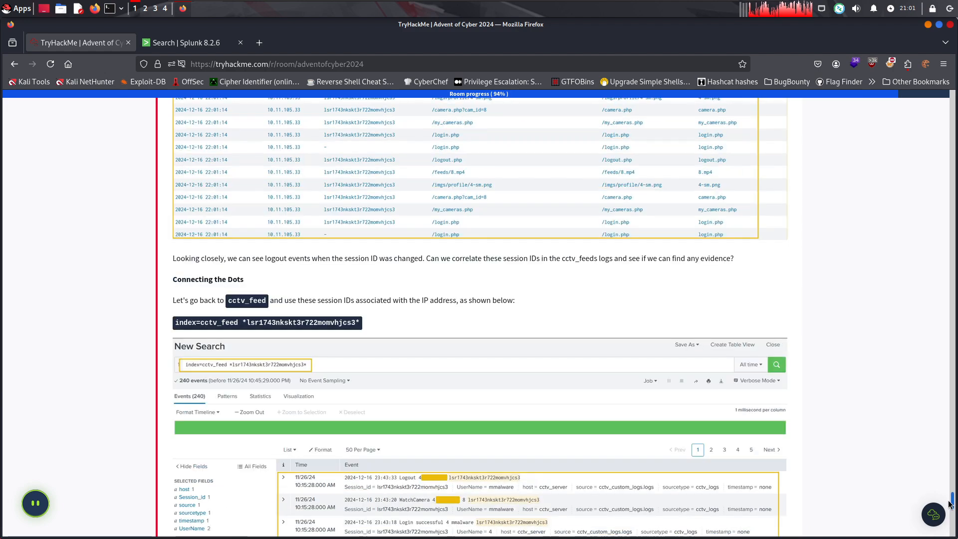
scroll(349, 249, up, 2)
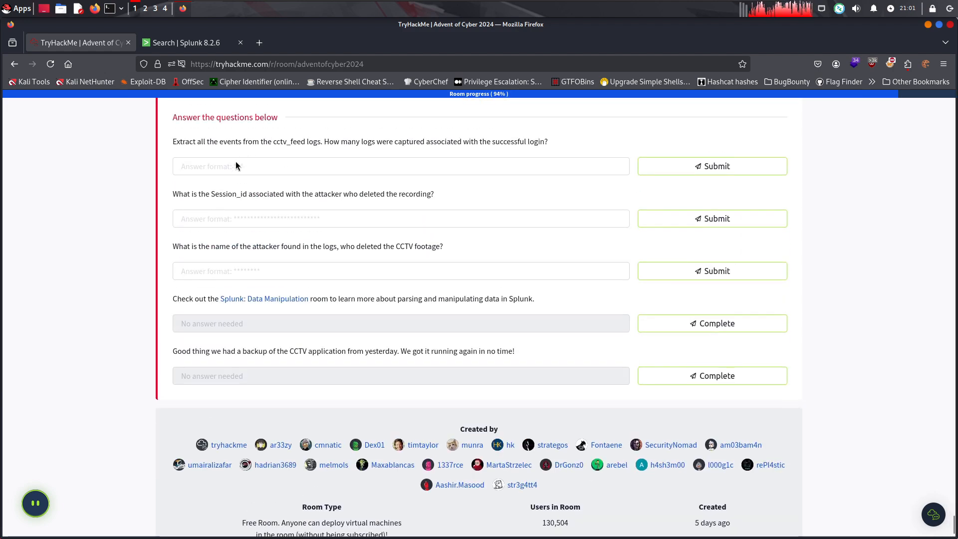
click(236, 164)
text(6)
click(190, 38)
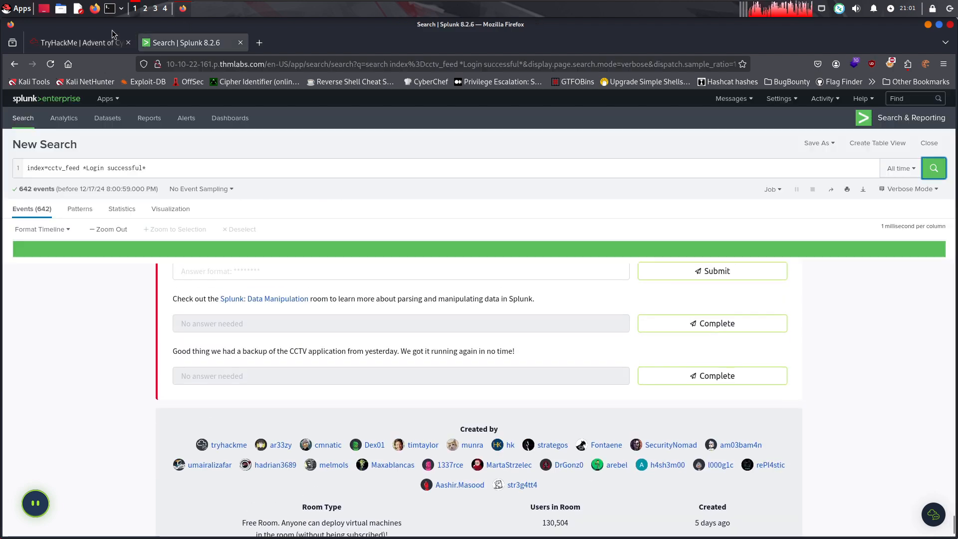
click(76, 43)
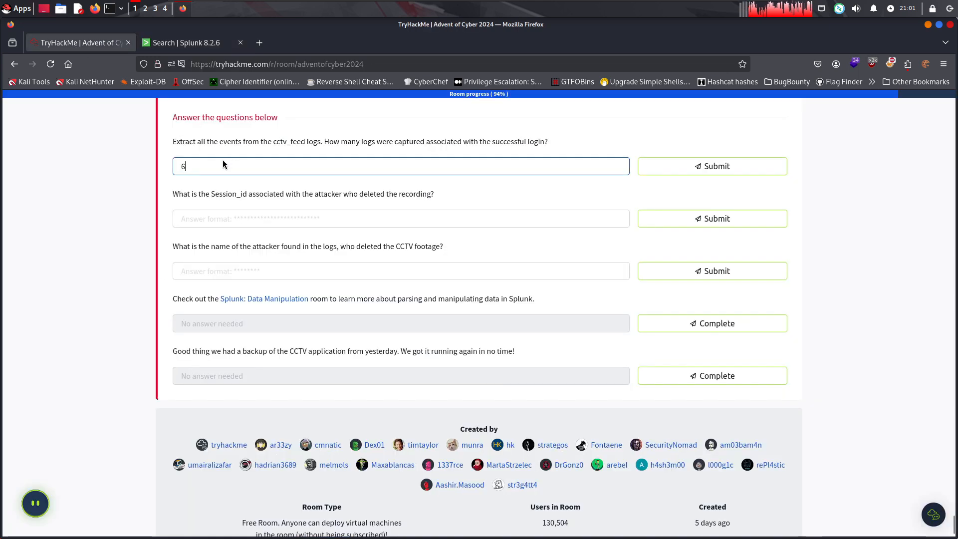
click(660, 172)
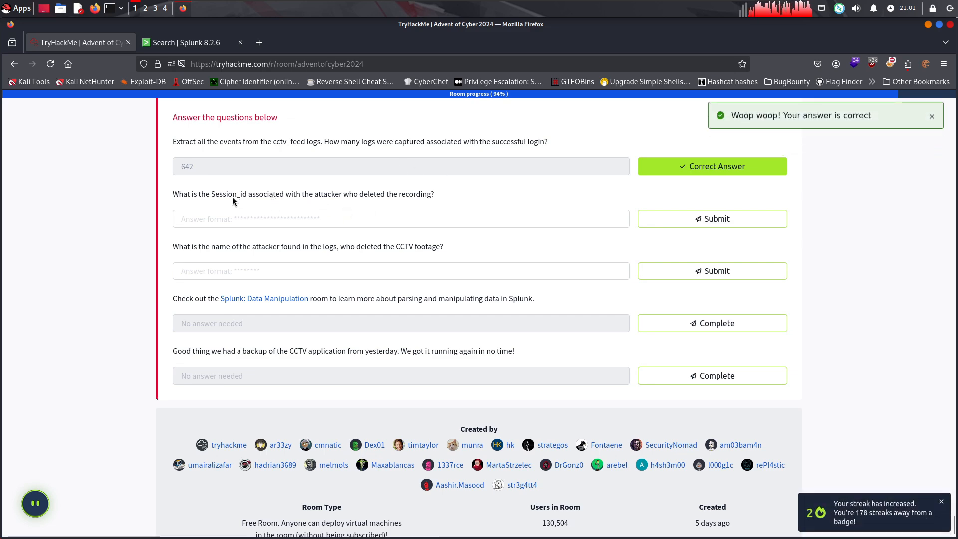
Read the question about the deleted recording's Session_id, switch to Splunk, and run index=cctv_feed *Delete*
drag(233, 200, 173, 194)
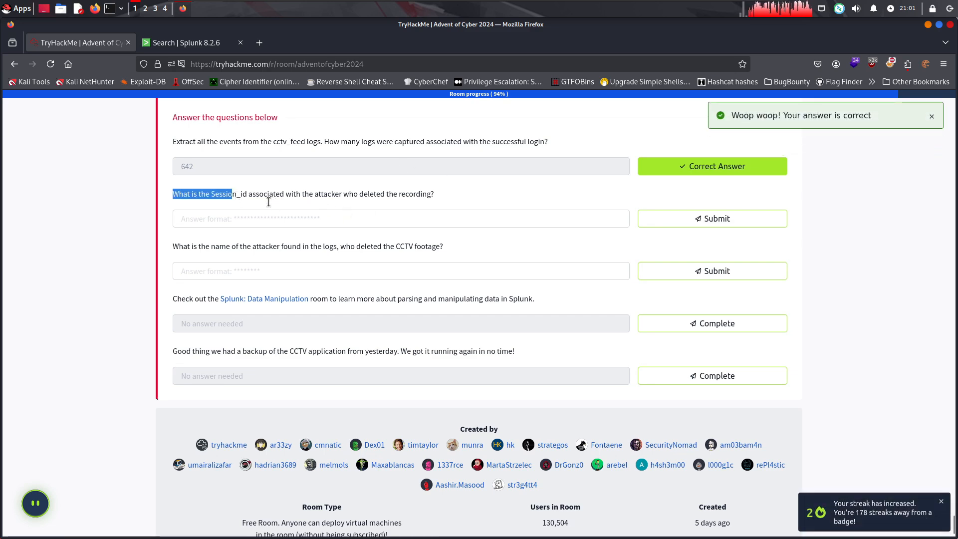
click(191, 42)
click(143, 168)
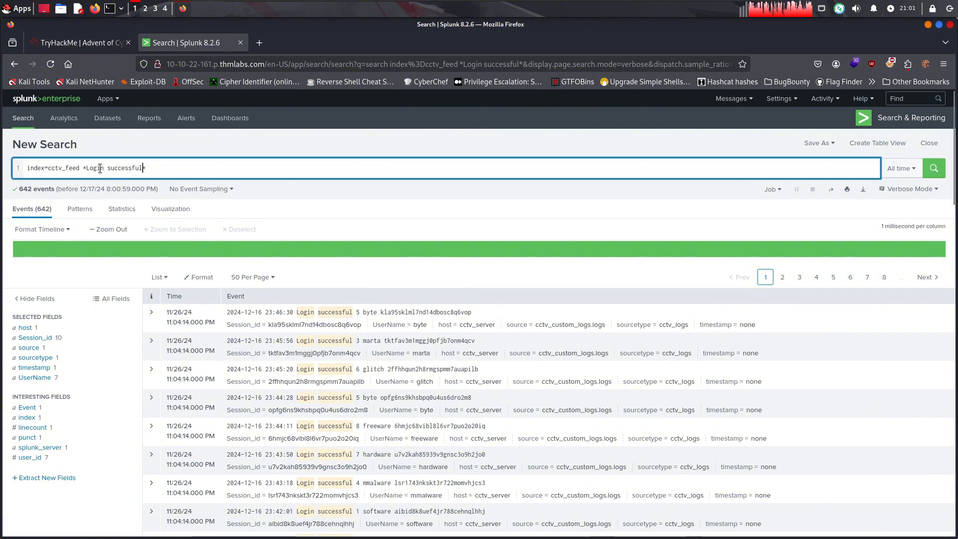
shift+click(86, 169)
text(Delete)
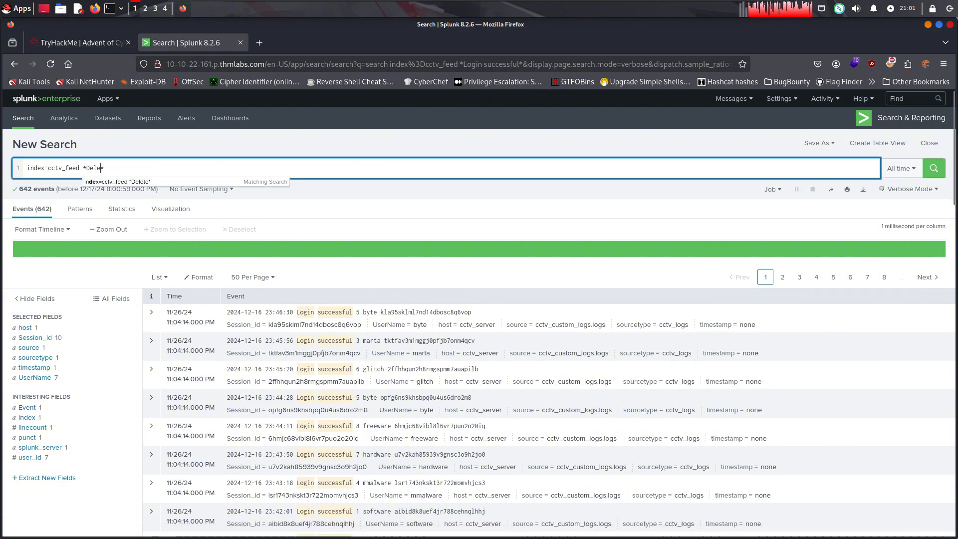
click(171, 183)
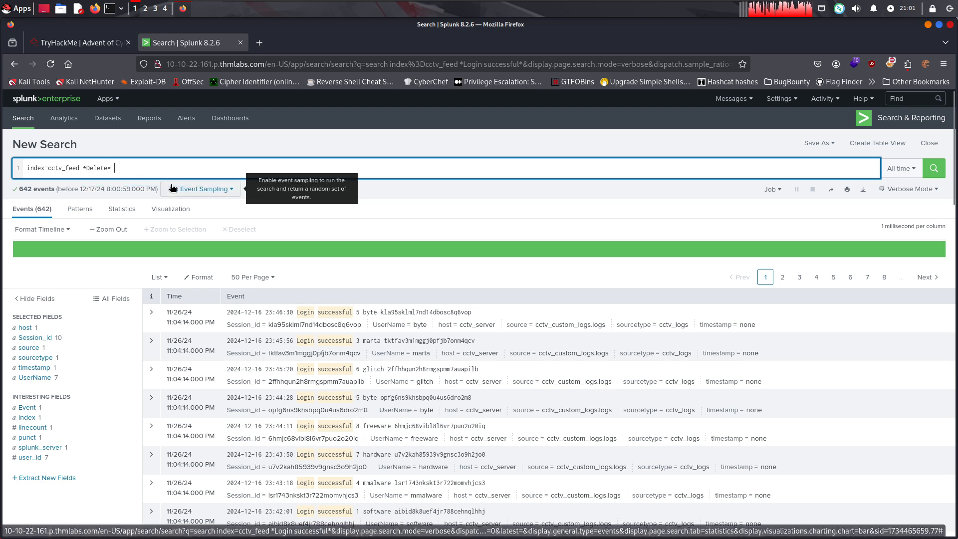
click(931, 169)
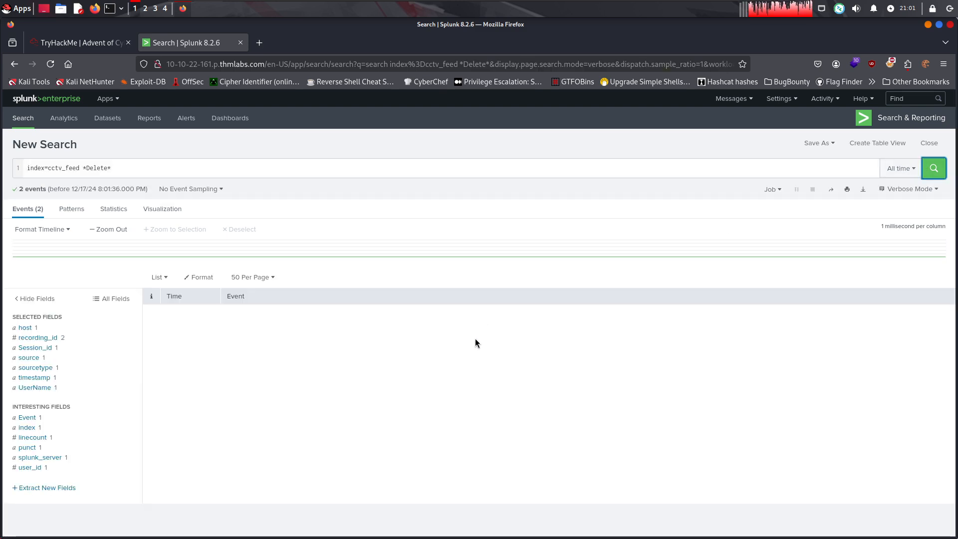
Copy the session ID from the second DeleteRecording event and submit it as the Session_id answer in the TryHackMe room
drag(532, 339, 444, 339)
key(ctrl+c)
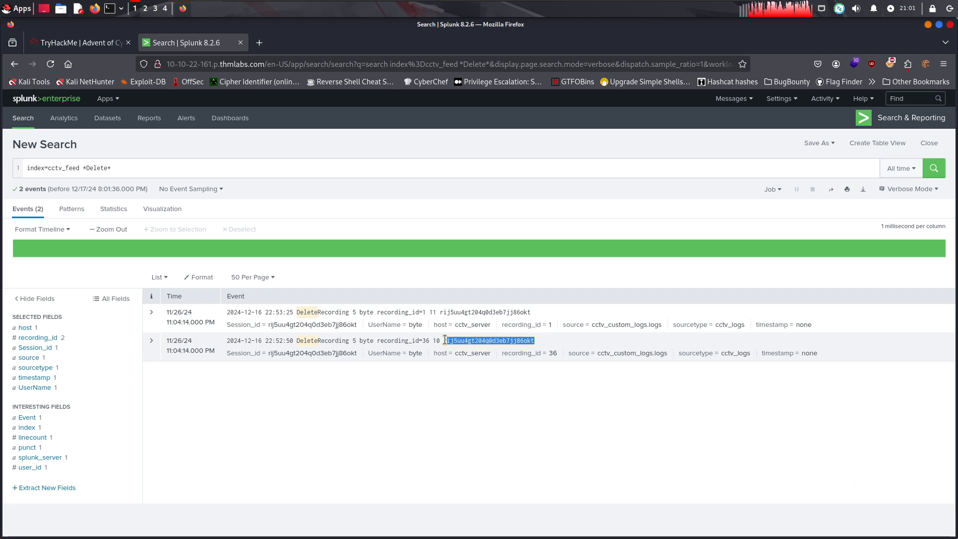
click(118, 41)
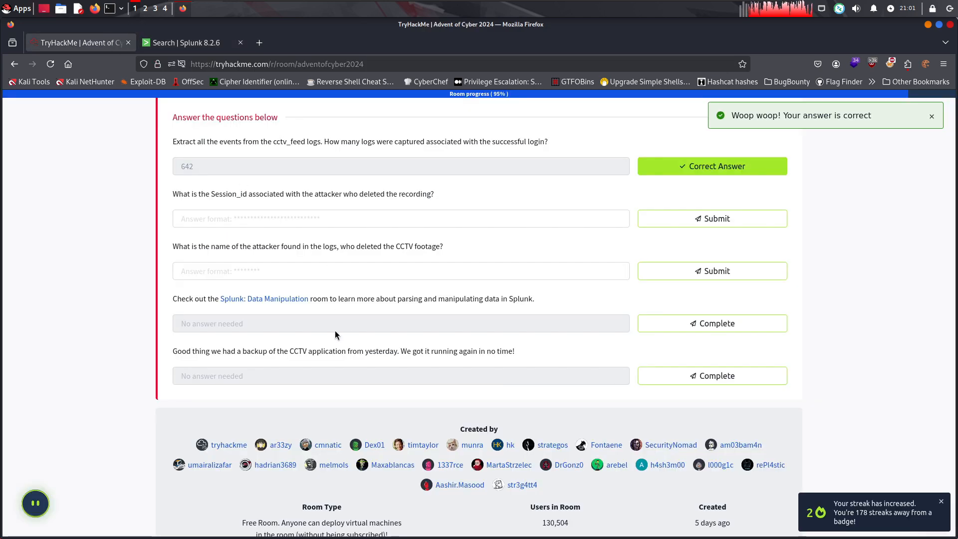
click(259, 218)
key(ctrl+v)
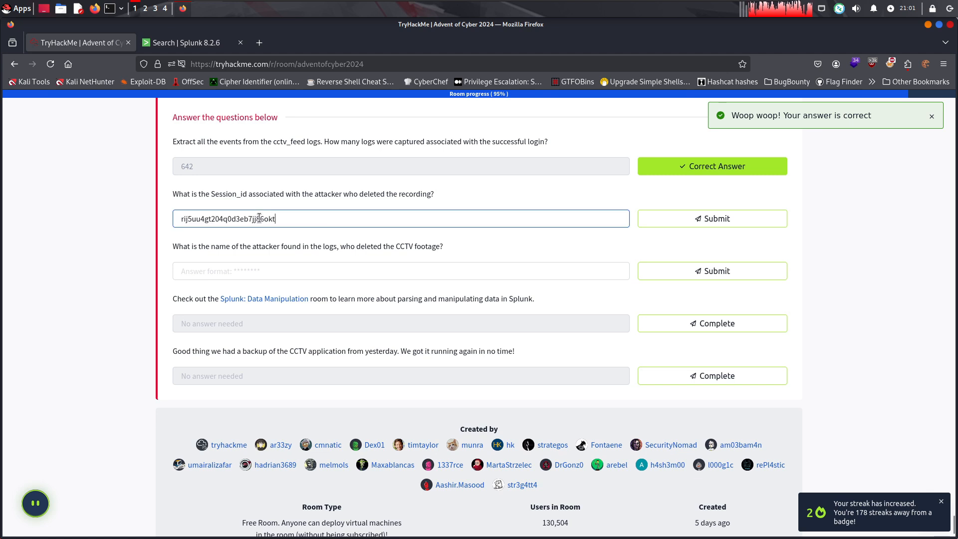
click(712, 222)
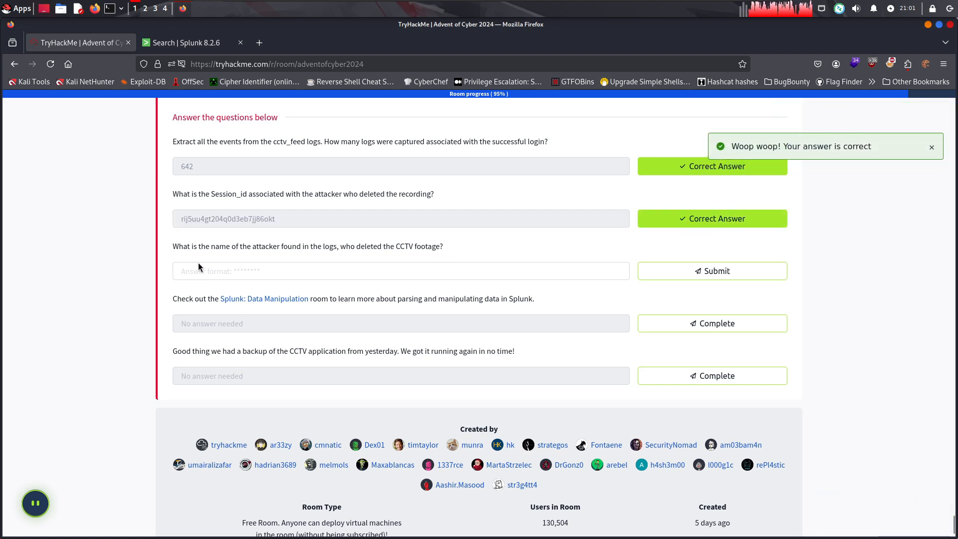
Reread the question about the attacker's name, then check the user name in Splunk's DeleteRecording events
drag(215, 248, 341, 246)
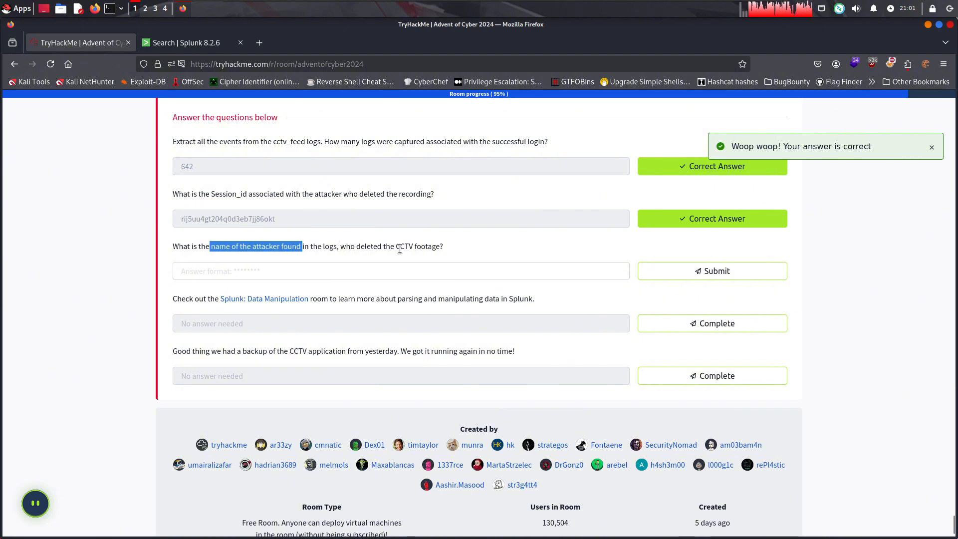
double_click(455, 249)
drag(456, 249, 282, 248)
click(299, 247)
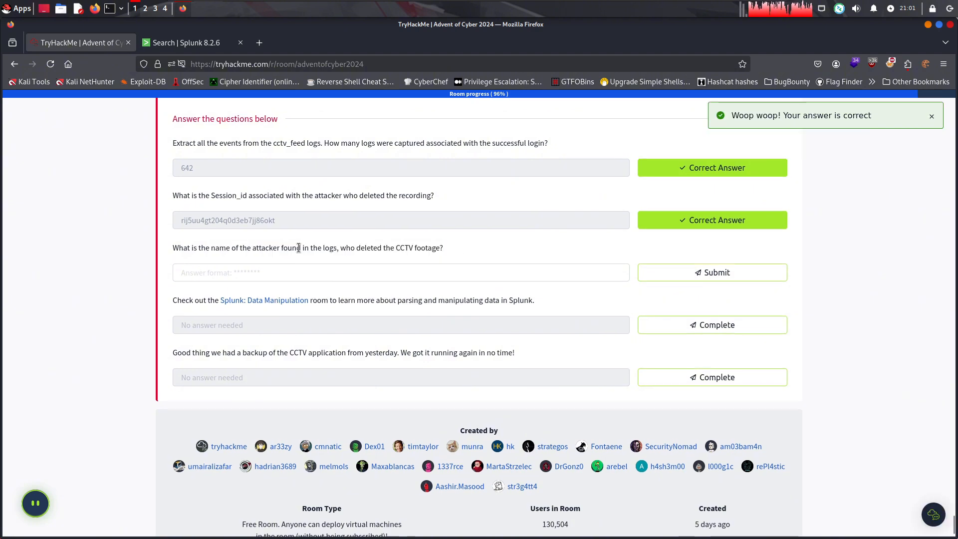
scroll(299, 224, up, 3)
click(190, 43)
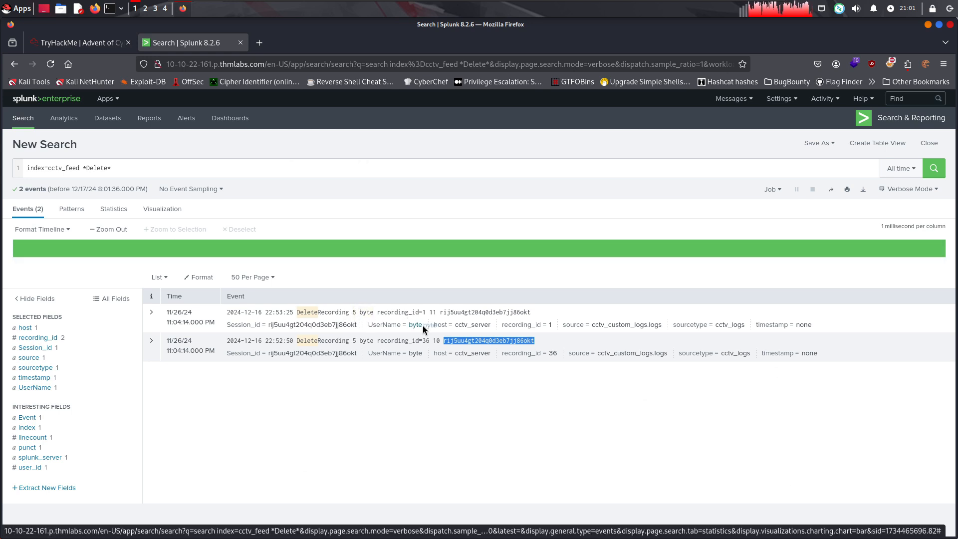
click(560, 388)
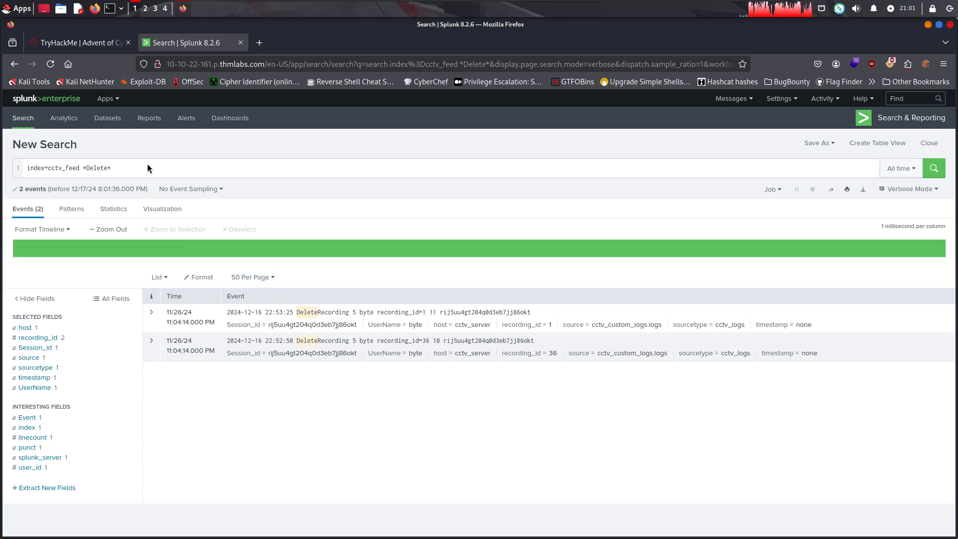
Copy the example cctv_feed session ID query from the room's Connecting the Dots section and run it in Splunk
click(94, 39)
scroll(376, 243, up, 9)
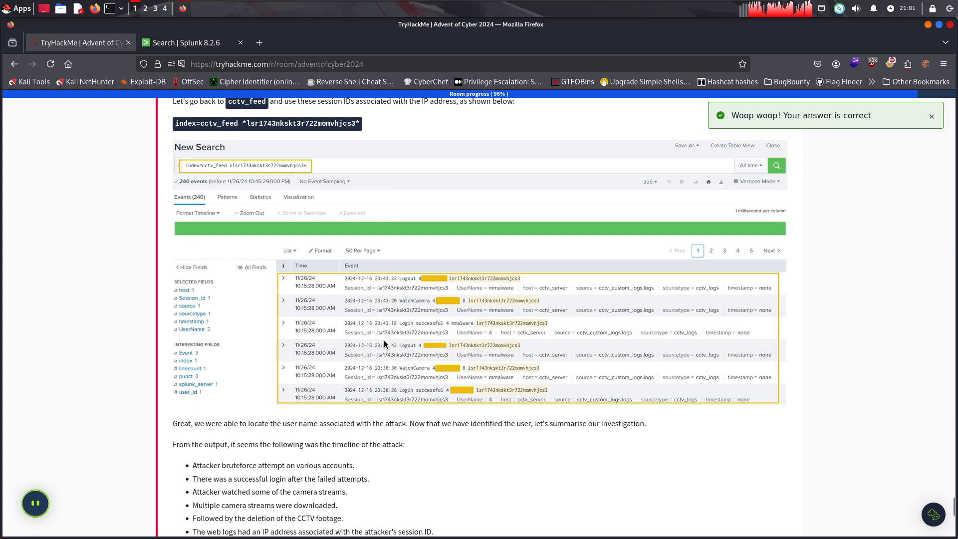
scroll(328, 251, up, 2)
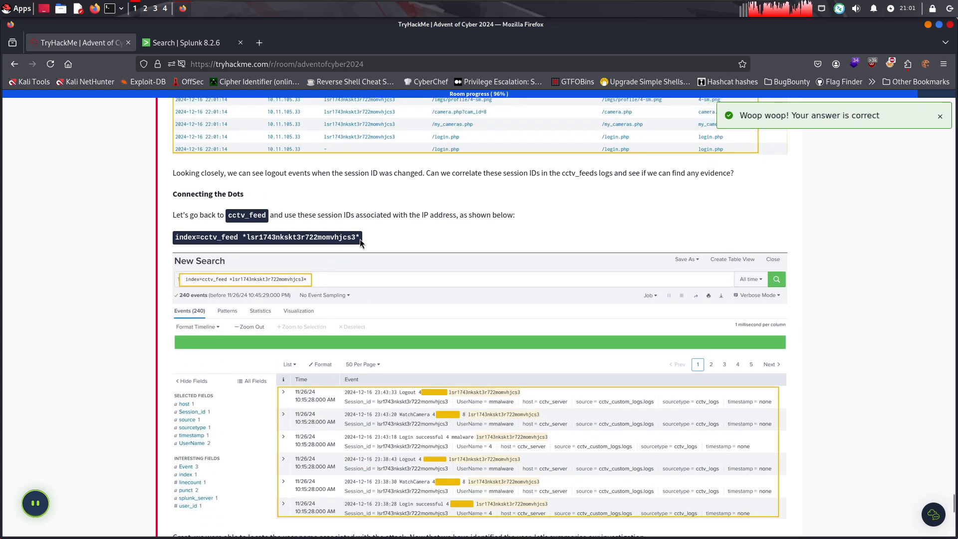
drag(363, 240, 168, 240)
key(ctrl+c)
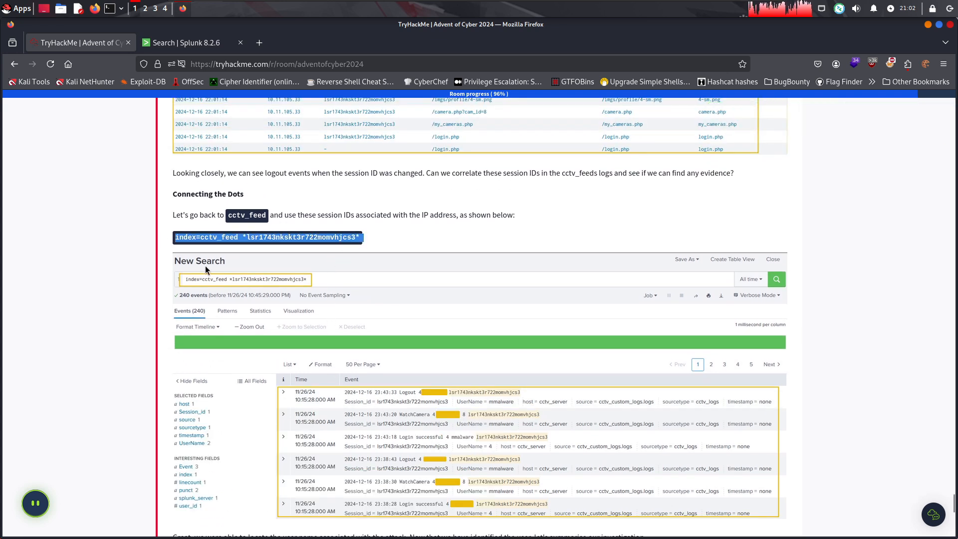
click(234, 43)
drag(186, 170, 25, 162)
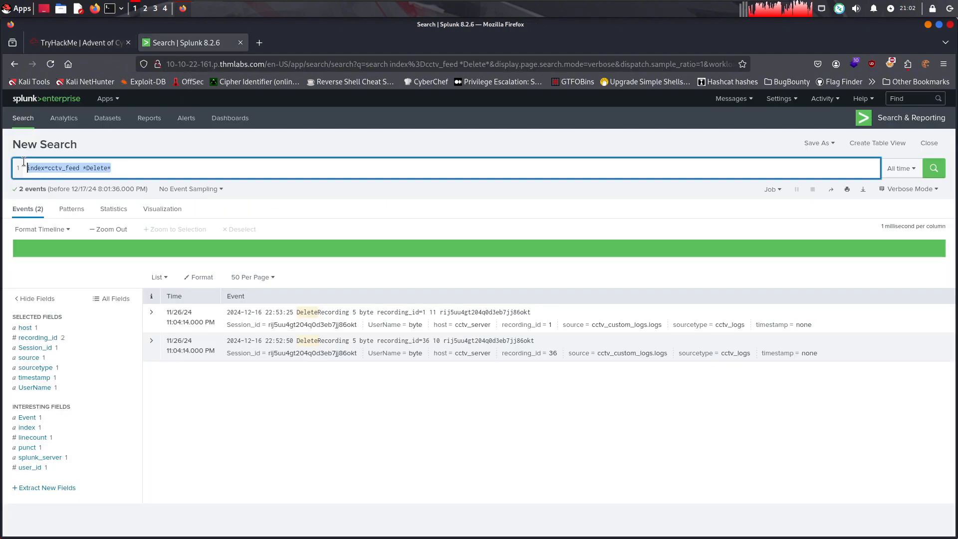
key(BackSpace)
key(ctrl+v)
key(Return)
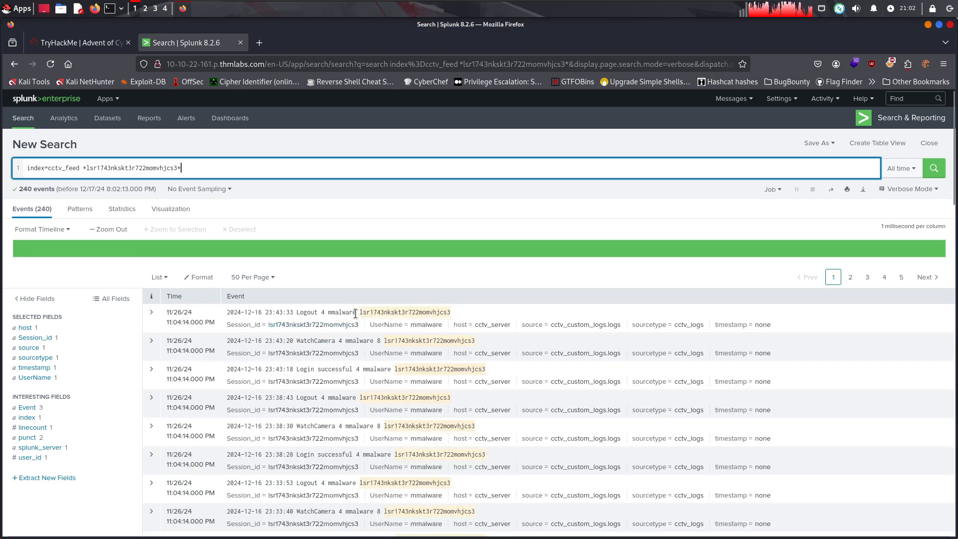
Copy mmalware from the first event and submit it in the TryHackMe room as the name of the attacker
drag(355, 314, 323, 309)
key(ctrl+c)
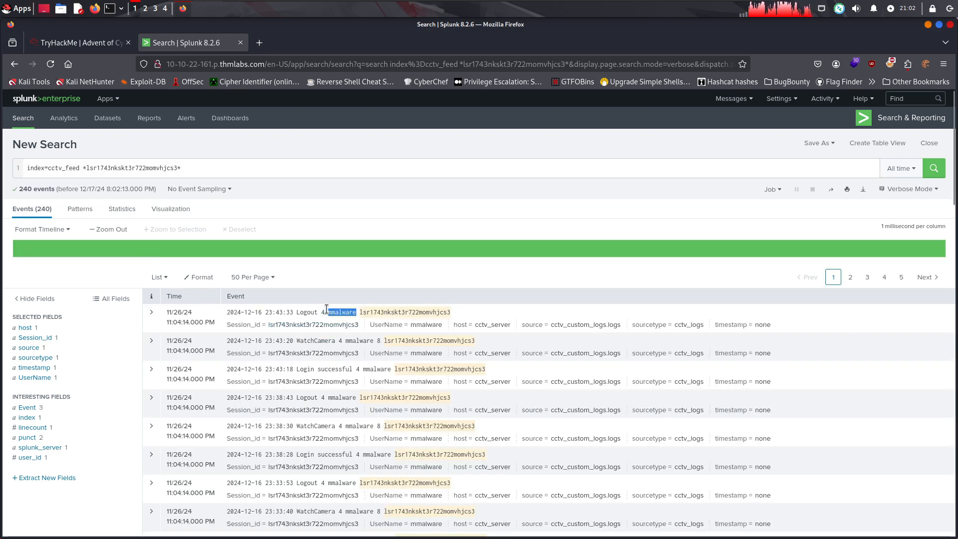
click(72, 45)
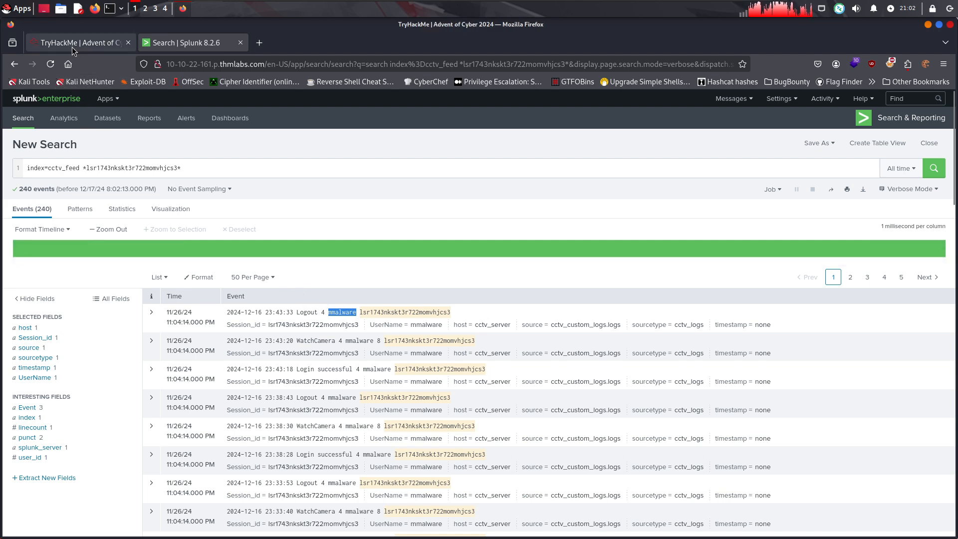
scroll(345, 338, down, 5)
scroll(347, 338, down, 7)
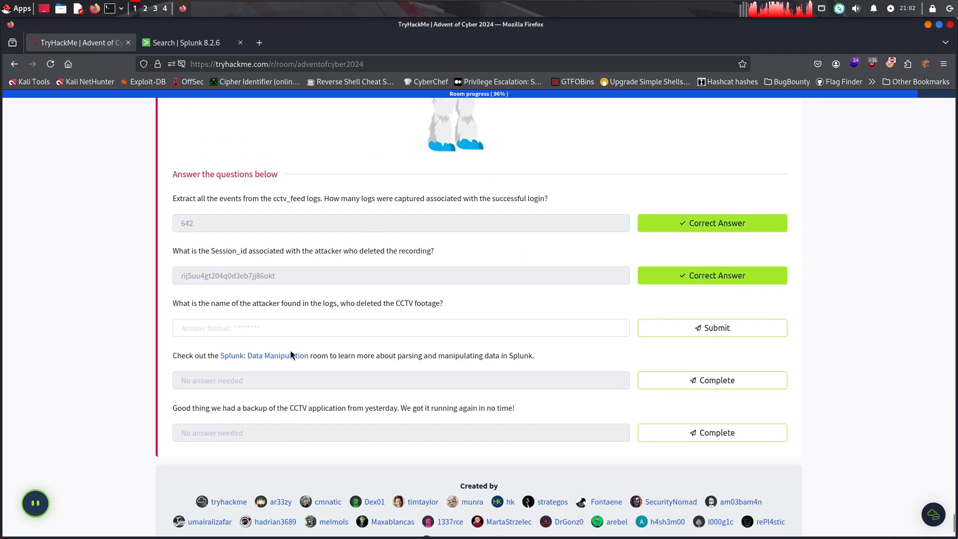
click(289, 332)
key(ctrl+v)
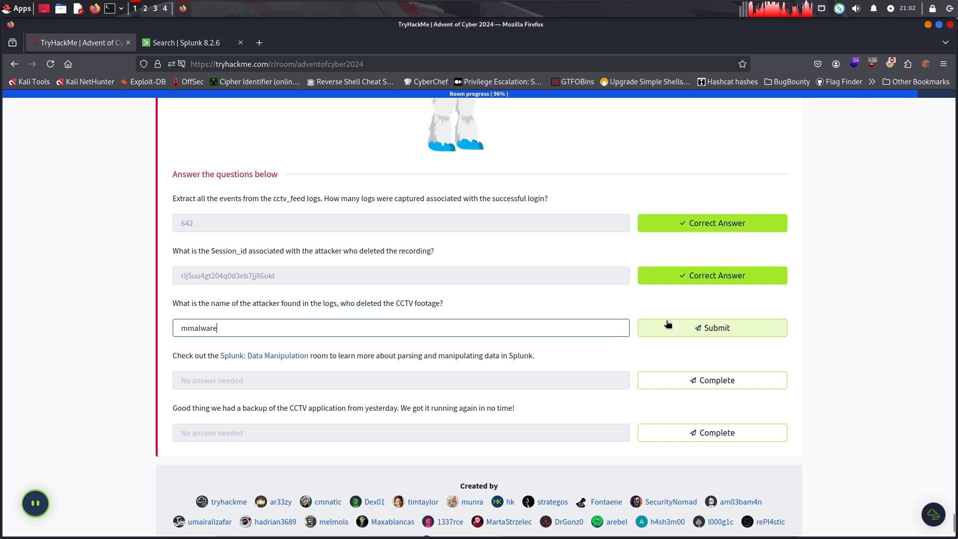
click(669, 325)
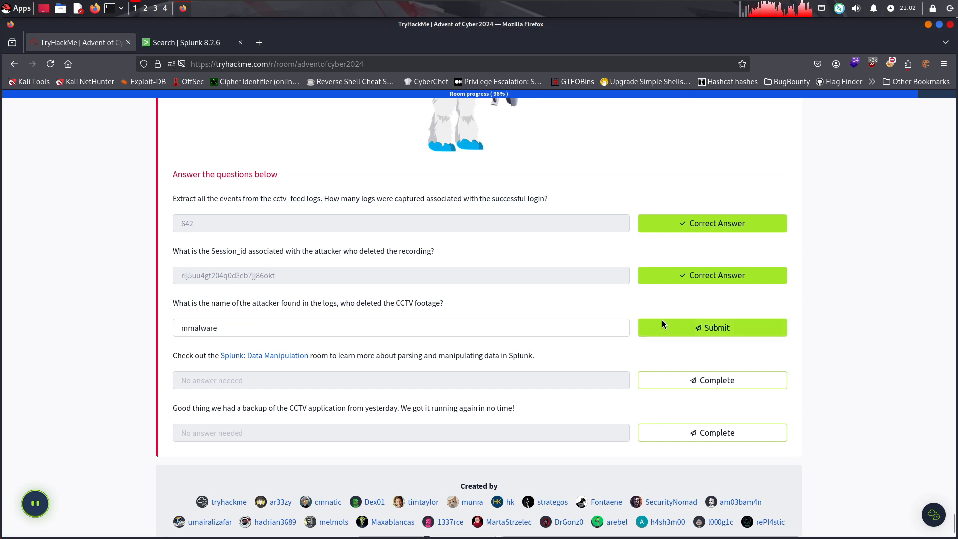
Review the room's session ID example, then look through the session's events in Splunk for a deletion
scroll(520, 269, up, 8)
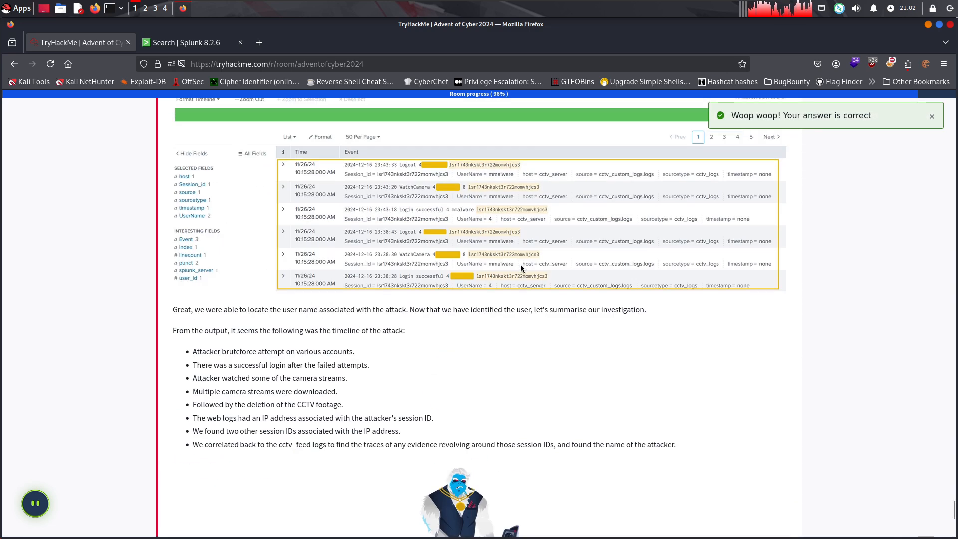
scroll(520, 267, up, 2)
click(203, 43)
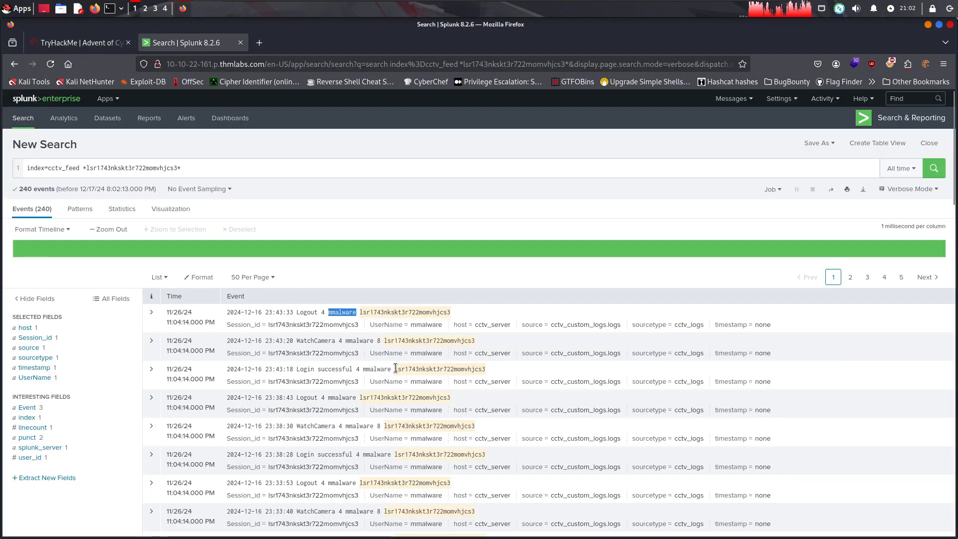
scroll(357, 425, down, 4)
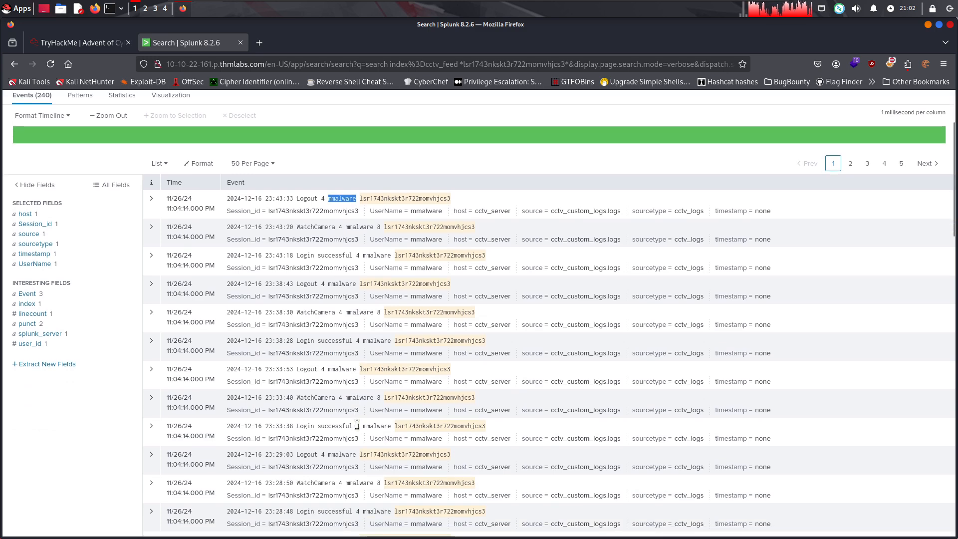
scroll(360, 446, down, 14)
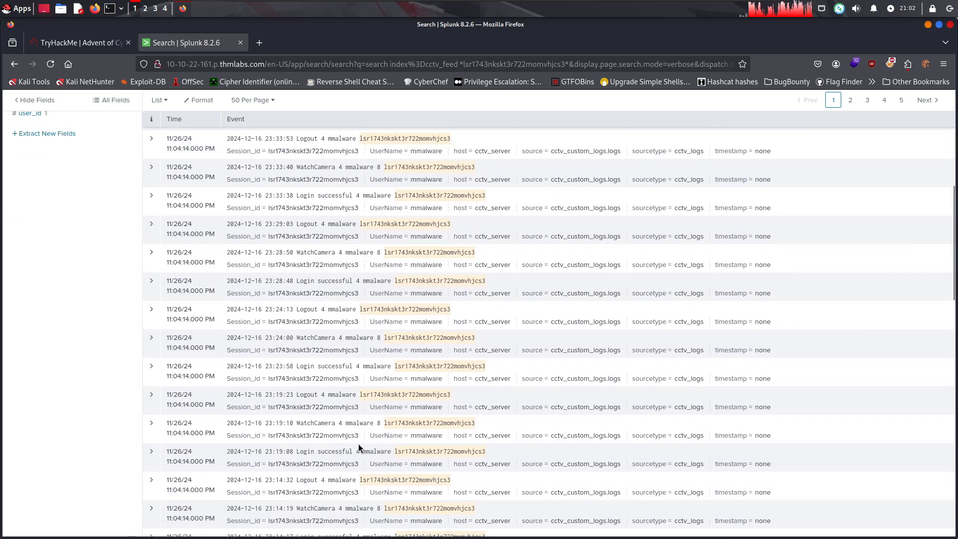
scroll(358, 442, down, 18)
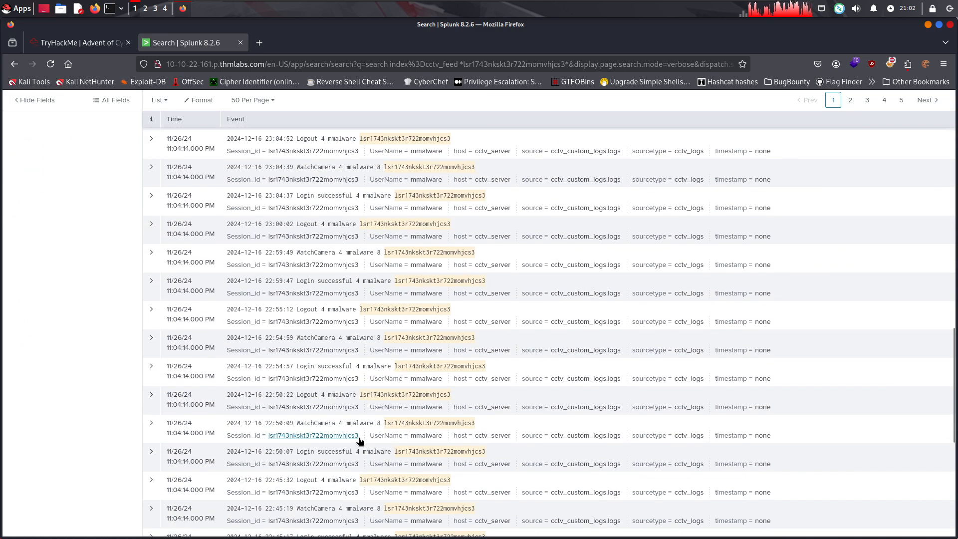
scroll(359, 440, down, 6)
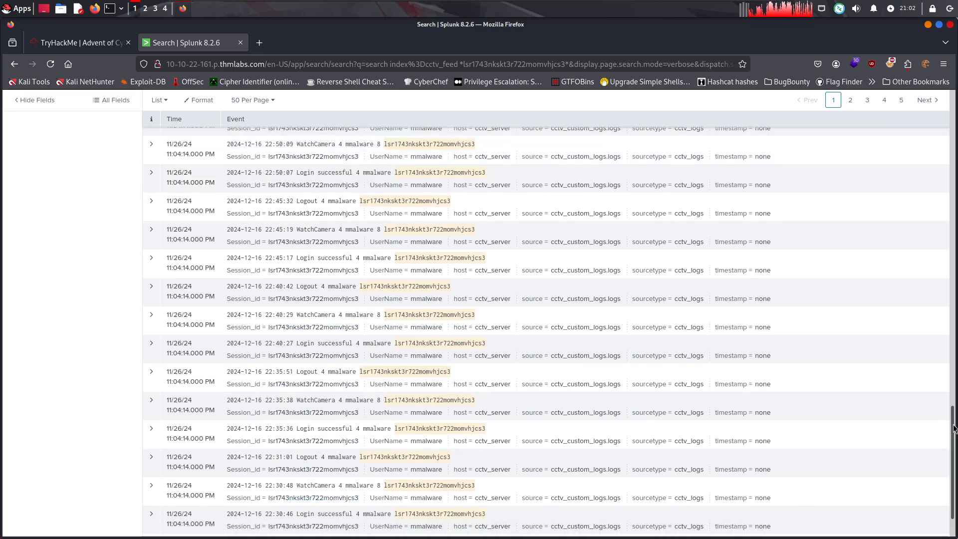
drag(953, 415, 844, 131)
Try narrowing the session ID search to deletion events by adding *Delete* to the query
click(215, 165)
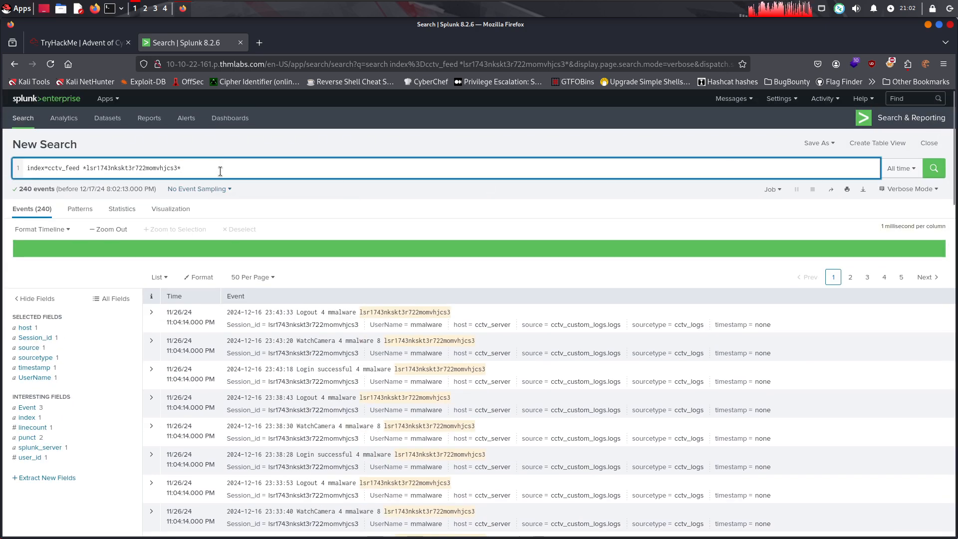
text(*Delete*)
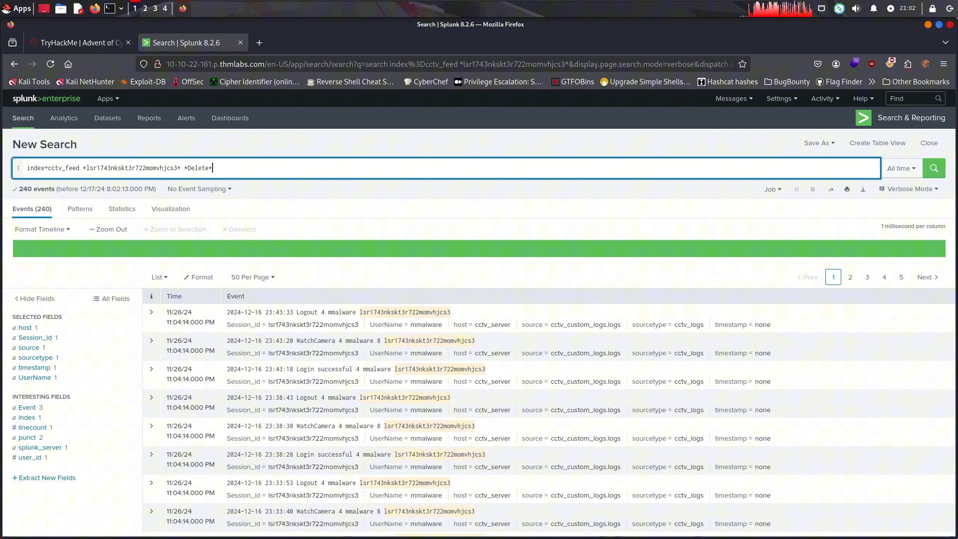
key(Return)
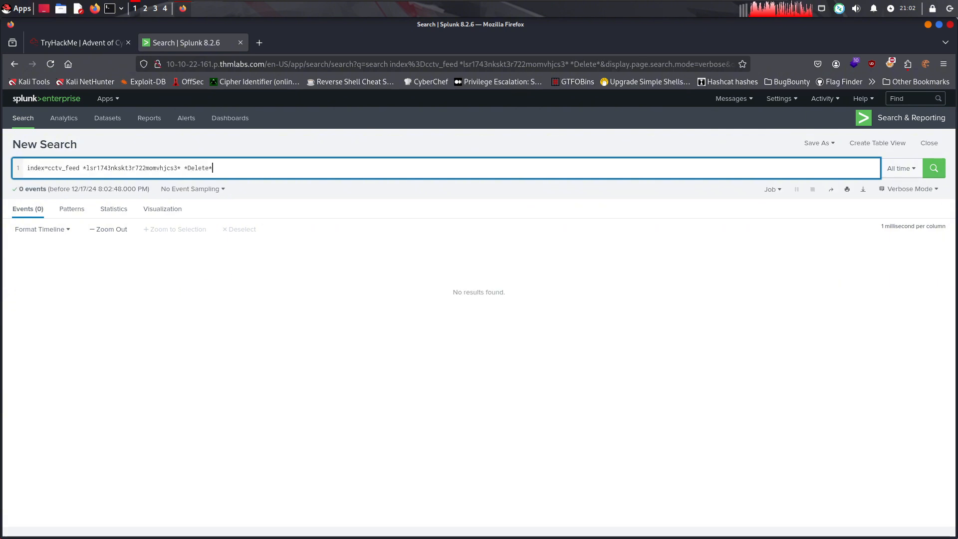
Remove the *Delete* term, rerun the session ID search, and return to the TryHackMe room
drag(213, 168, 184, 168)
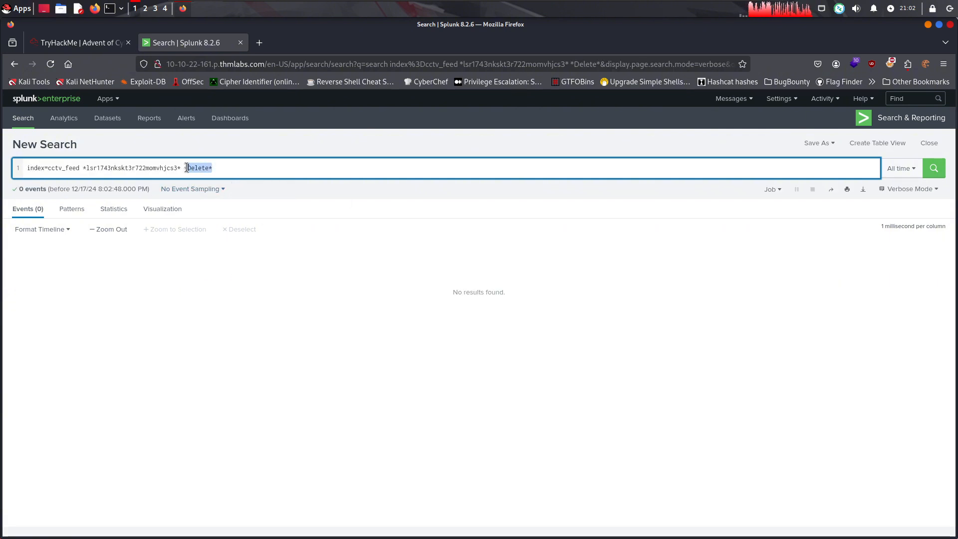
key(BackSpace)
key(BackSpace)
key(Return)
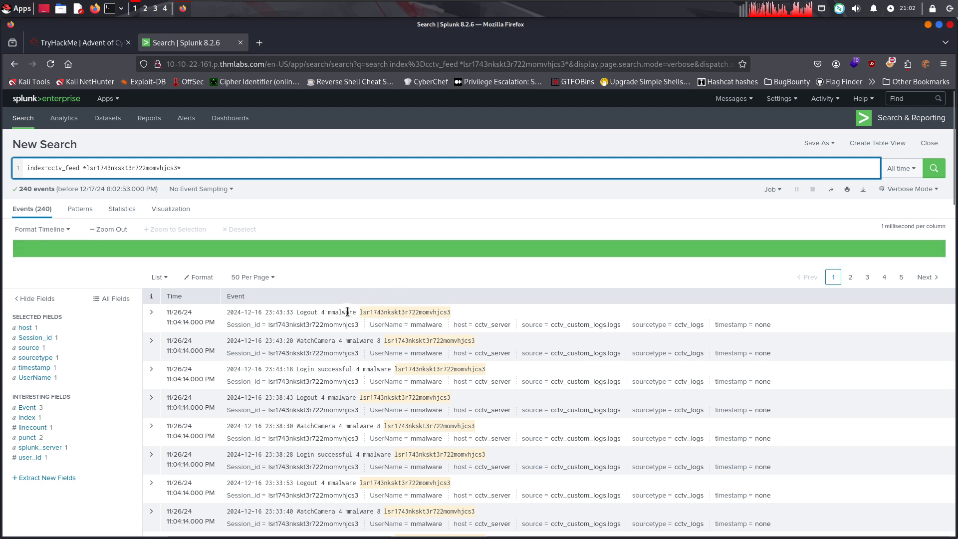
click(102, 46)
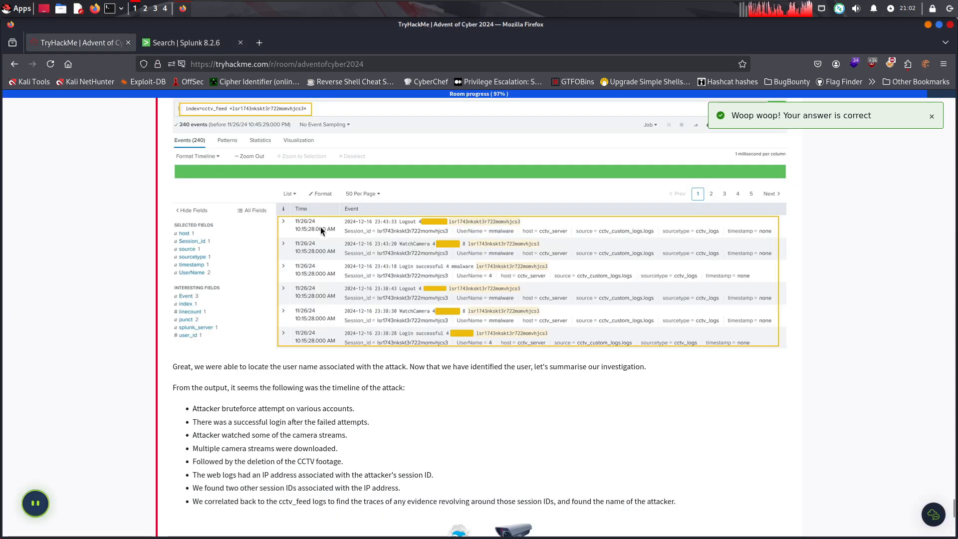
Review the room's investigation walkthrough, from the failed logins and session ID search to the attack timeline and the answered questions
scroll(320, 226, up, 2)
scroll(296, 231, down, 3)
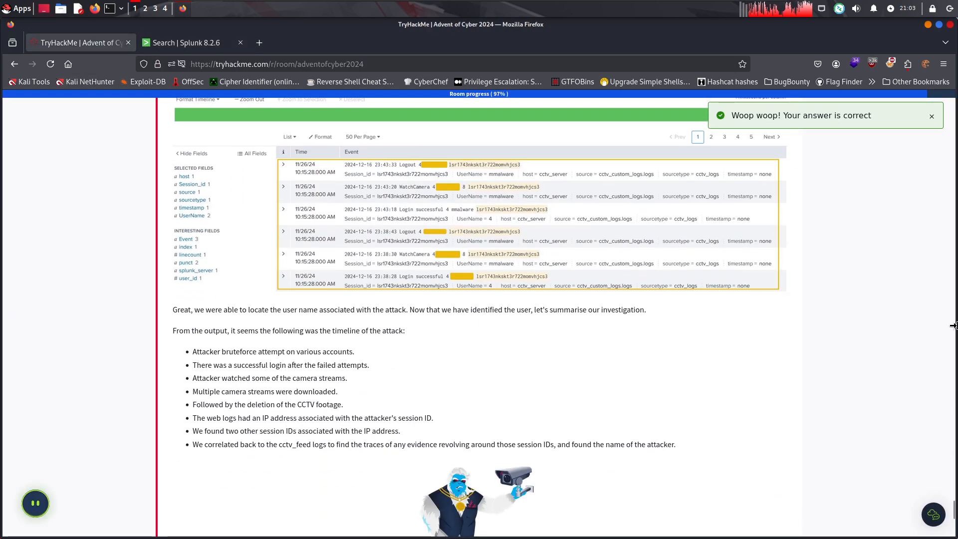
scroll(190, 165, down, 10)
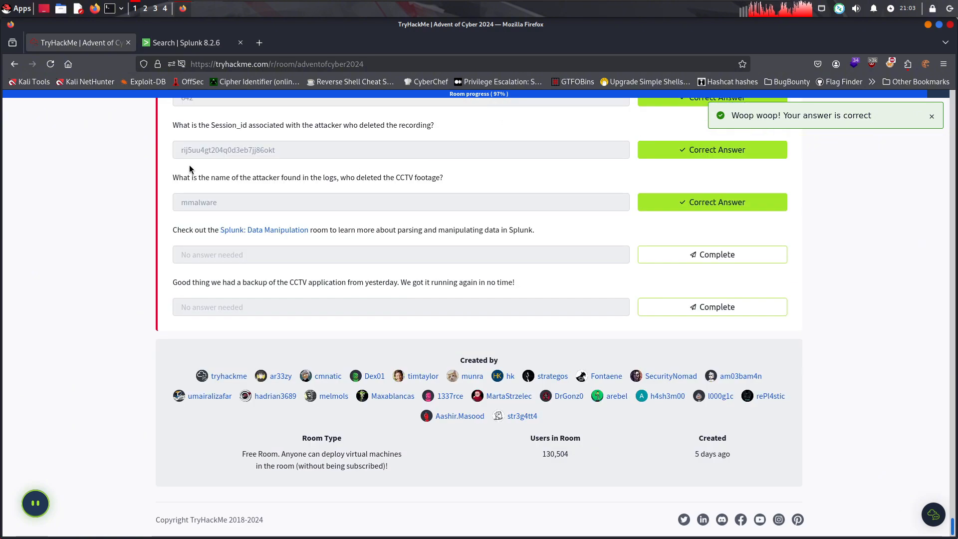
scroll(190, 165, up, 15)
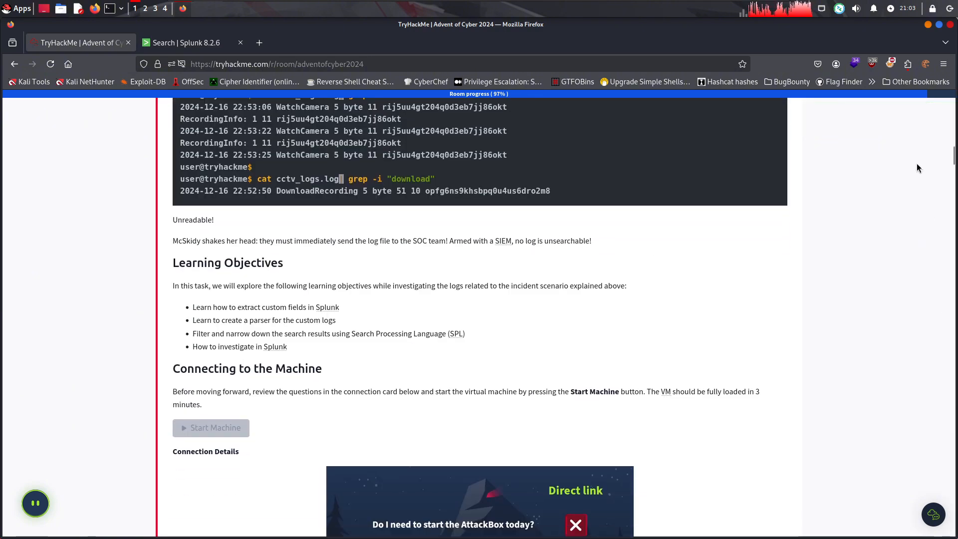
drag(955, 161, 942, 441)
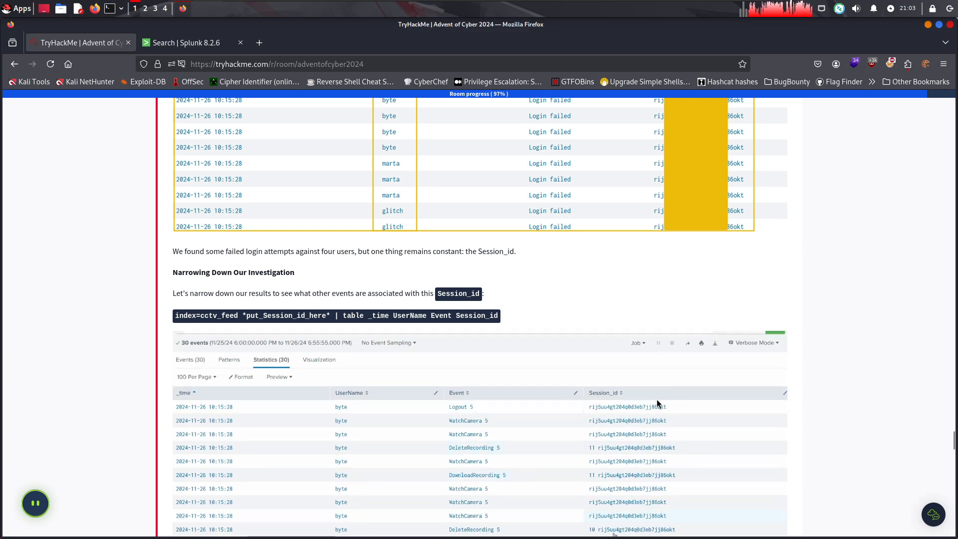
scroll(563, 294, down, 3)
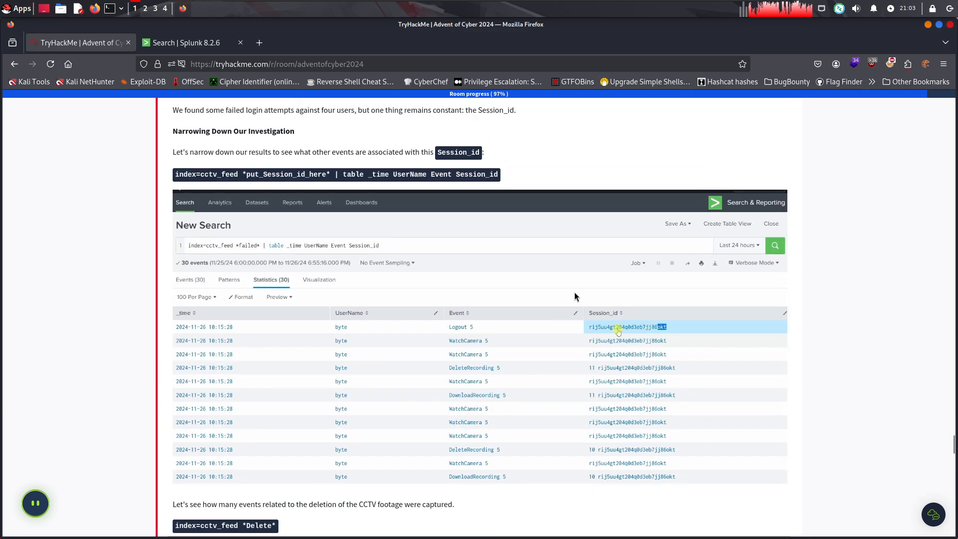
scroll(576, 296, down, 10)
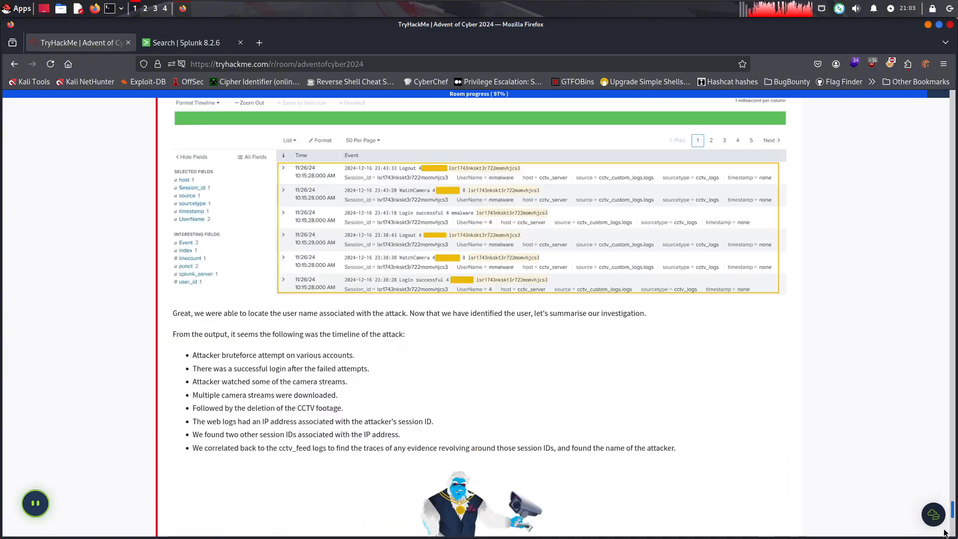
scroll(944, 532, down, 10)
scroll(940, 518, up, 15)
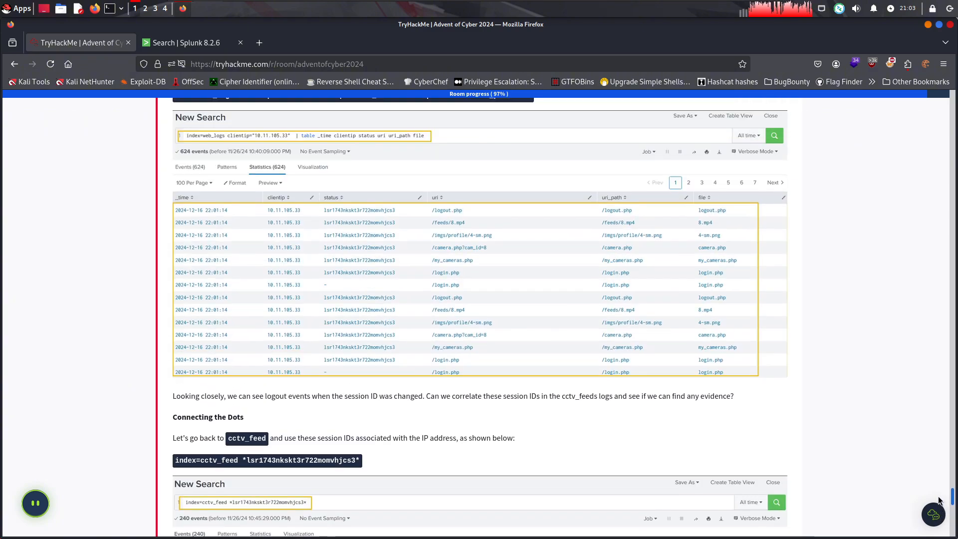
Examine how the room links client IP 10.11.105.33 to the other session IDs and the matching cctv_feed search
scroll(939, 500, up, 6)
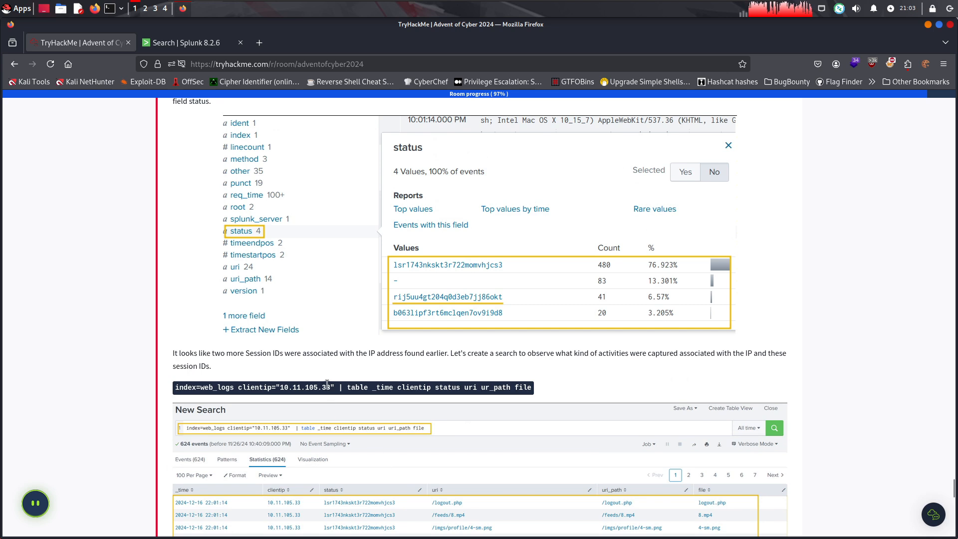
drag(311, 387, 282, 385)
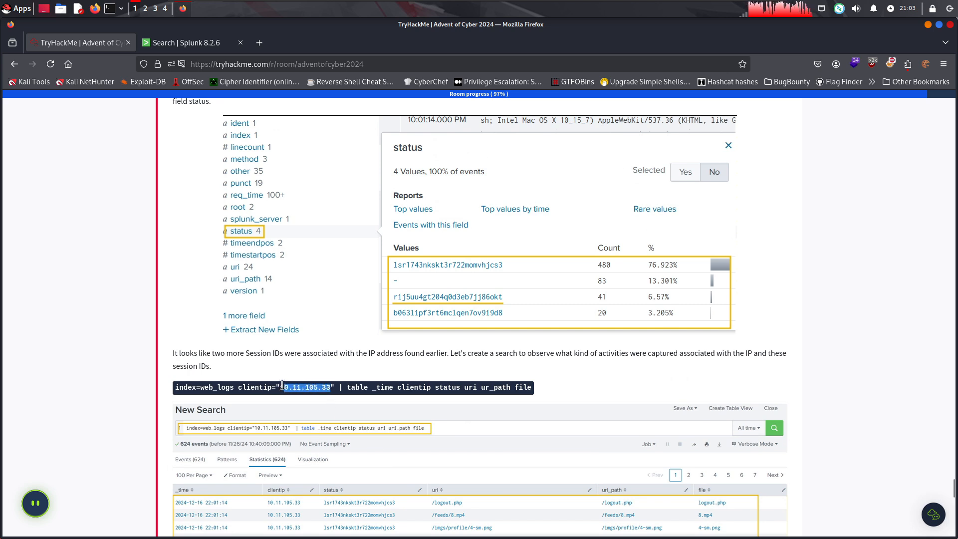
scroll(531, 177, up, 1)
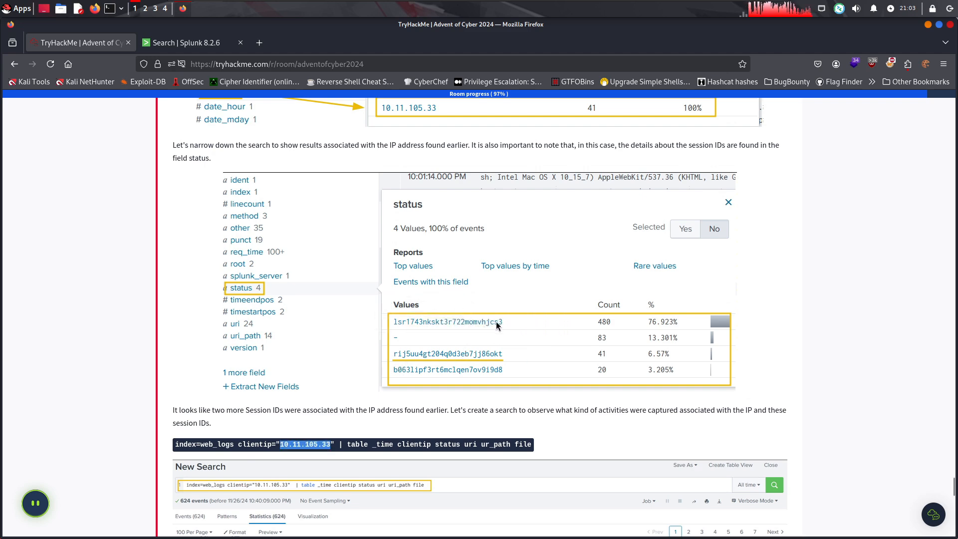
scroll(484, 303, down, 1)
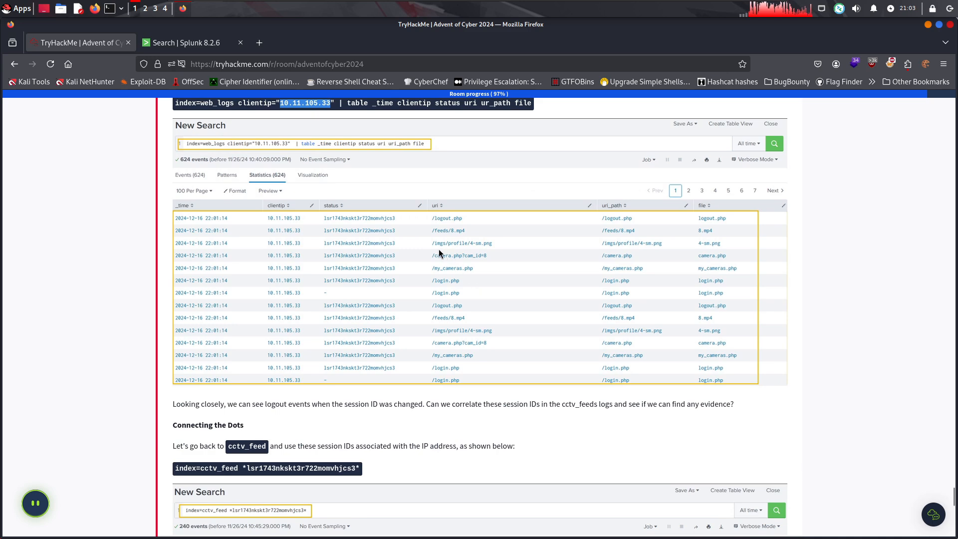
scroll(439, 254, down, 6)
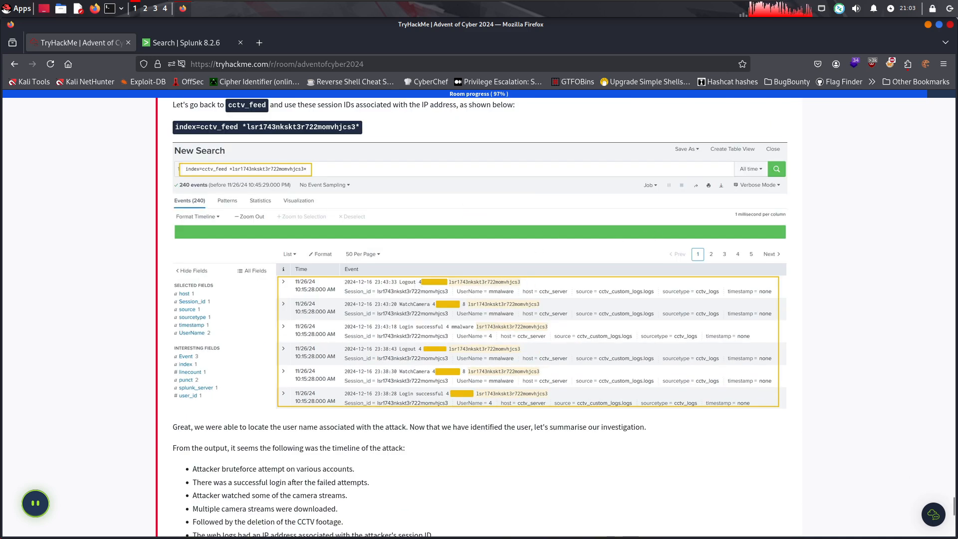
scroll(447, 270, up, 1)
Compare the user name in the first Splunk event of the session ID search with the room's attack summary
click(190, 42)
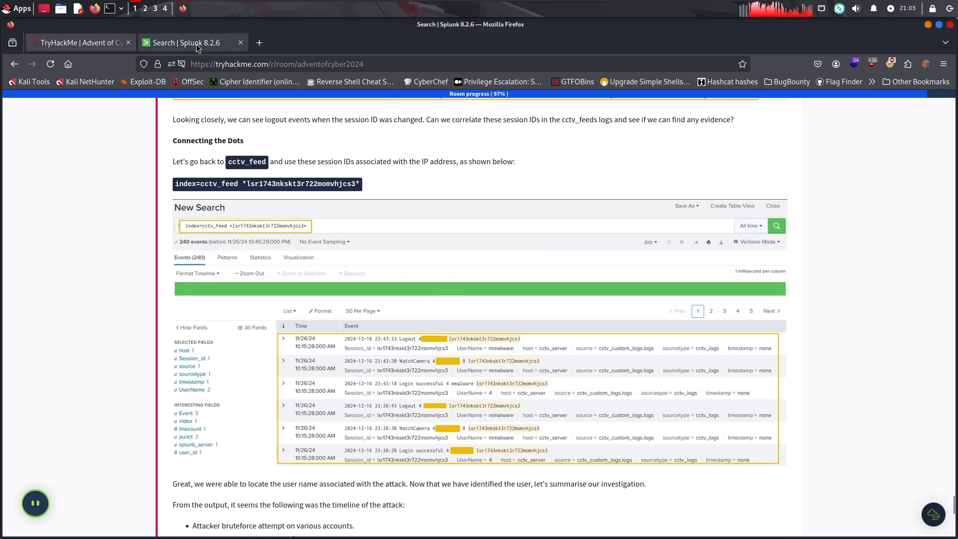
drag(357, 311, 324, 311)
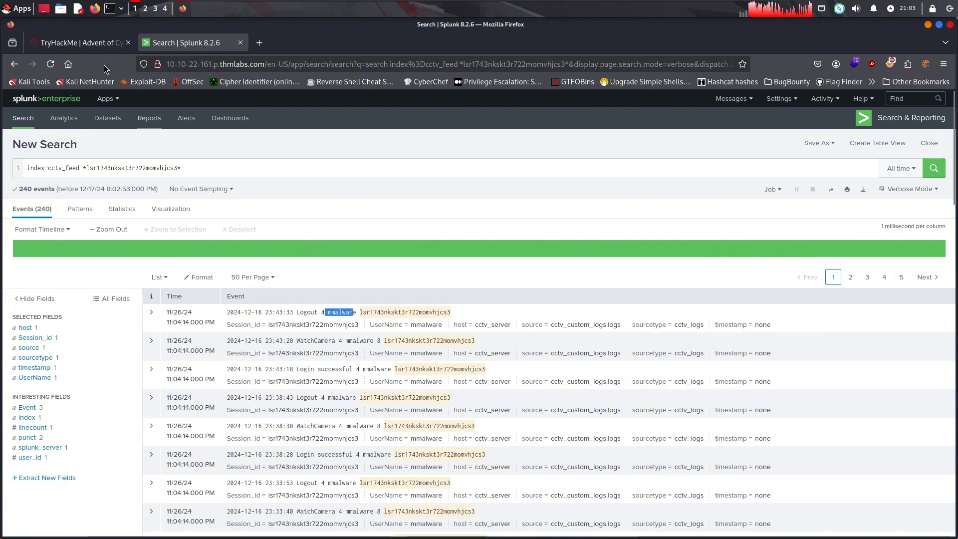
click(78, 42)
scroll(950, 419, down, 5)
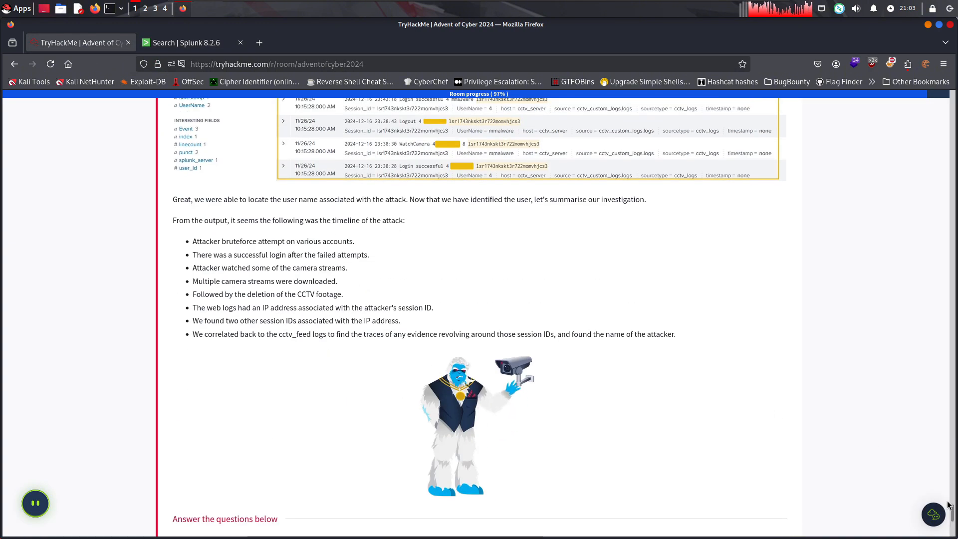
scroll(952, 420, down, 6)
click(186, 42)
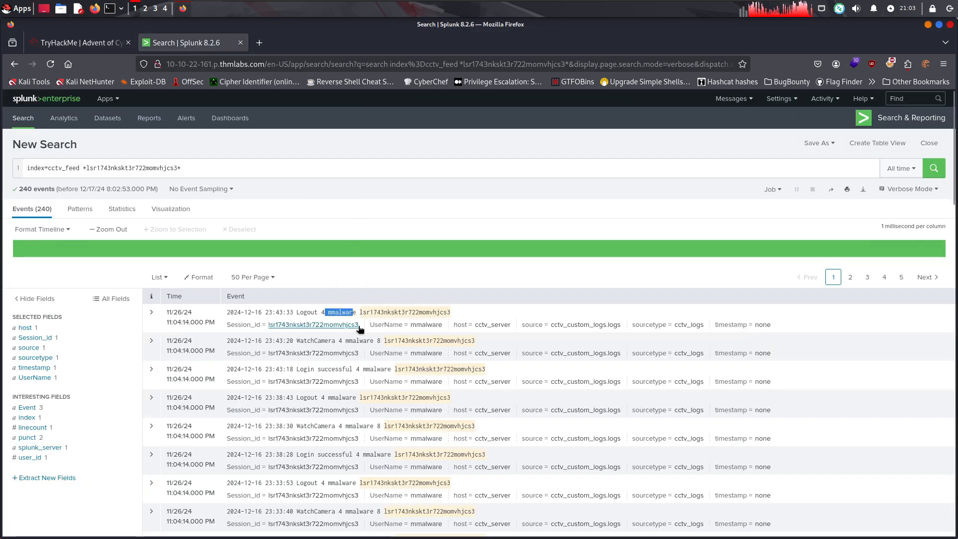
Mark the room's Splunk: Data Manipulation and CCTV application backup questions, which need no answer, as complete
click(78, 42)
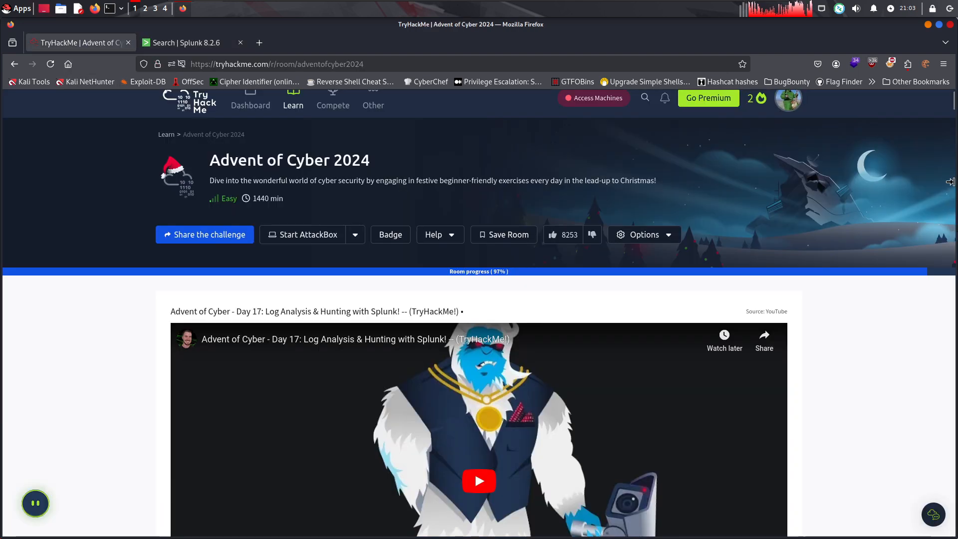
drag(956, 108, 953, 529)
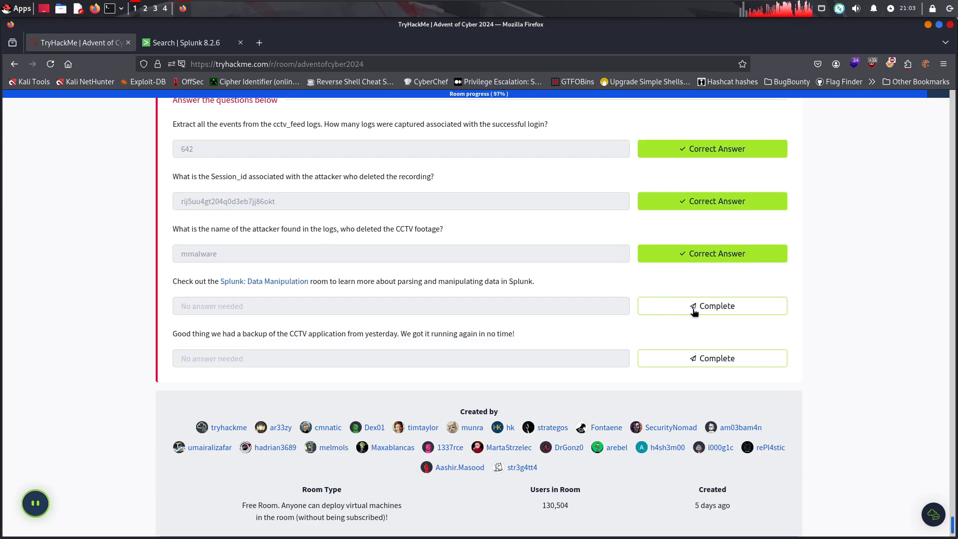
click(706, 361)
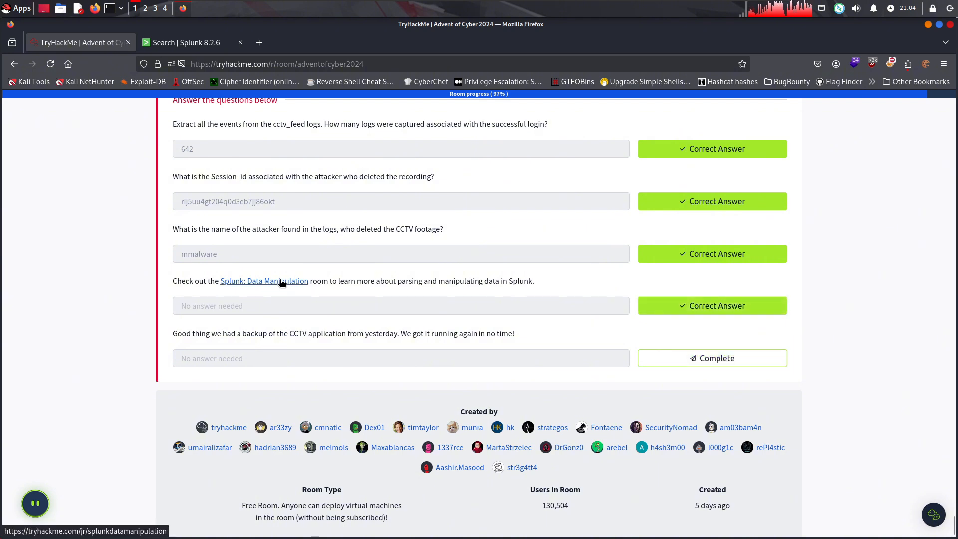
click(700, 362)
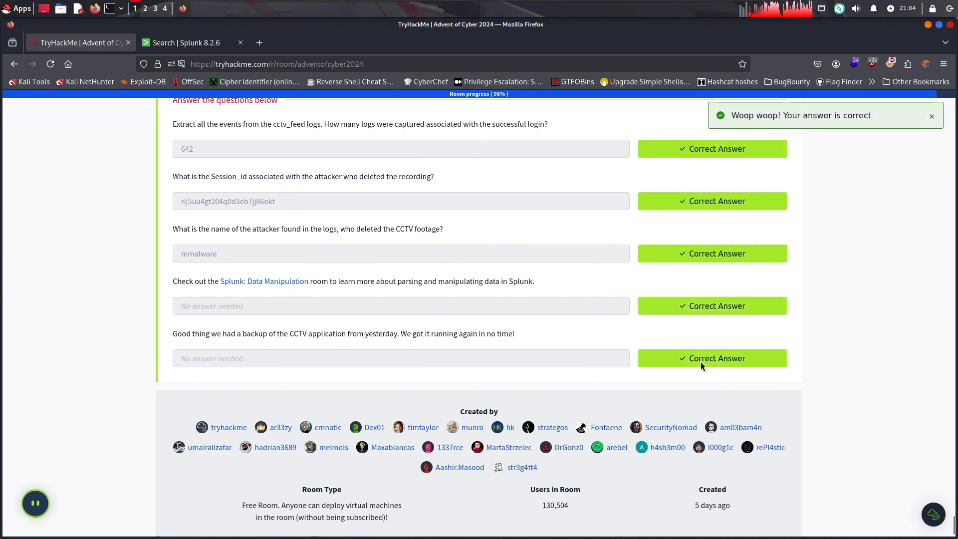